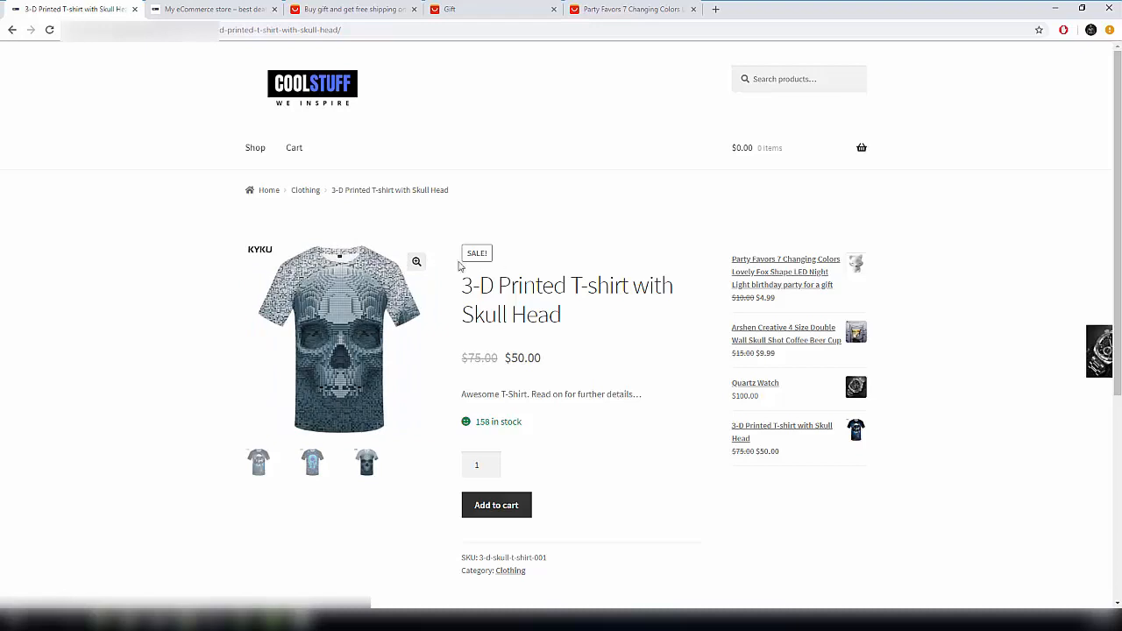
- View the enlarged photos of the 3-D Printed T-shirt with Skull Head and add one shirt to the cart
click(416, 261)
click(1099, 320)
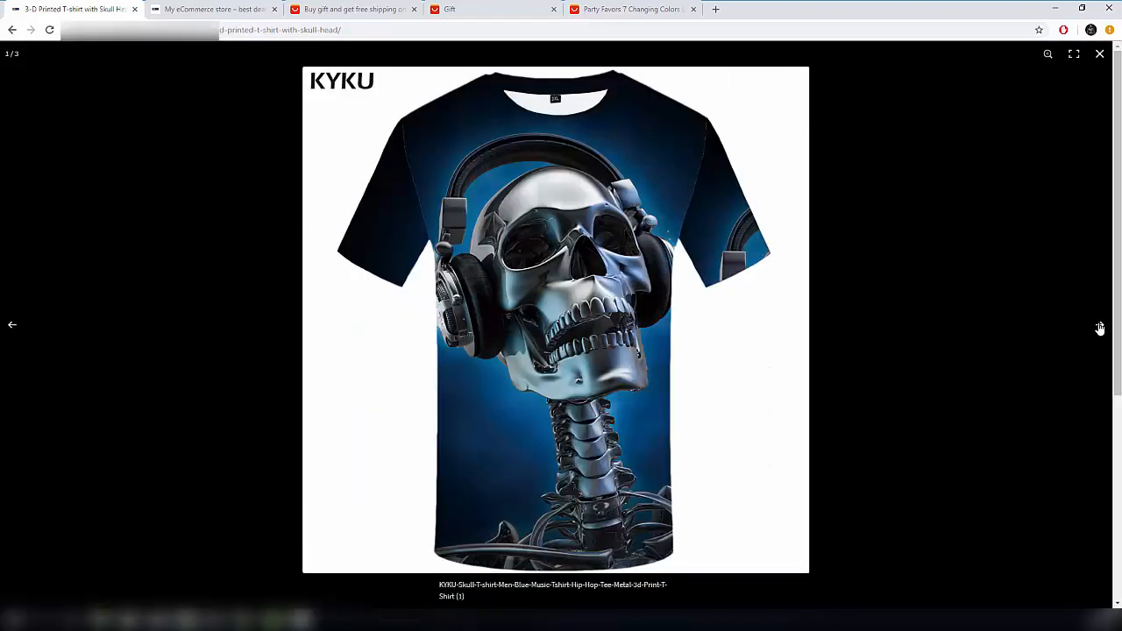
click(1098, 321)
click(1100, 54)
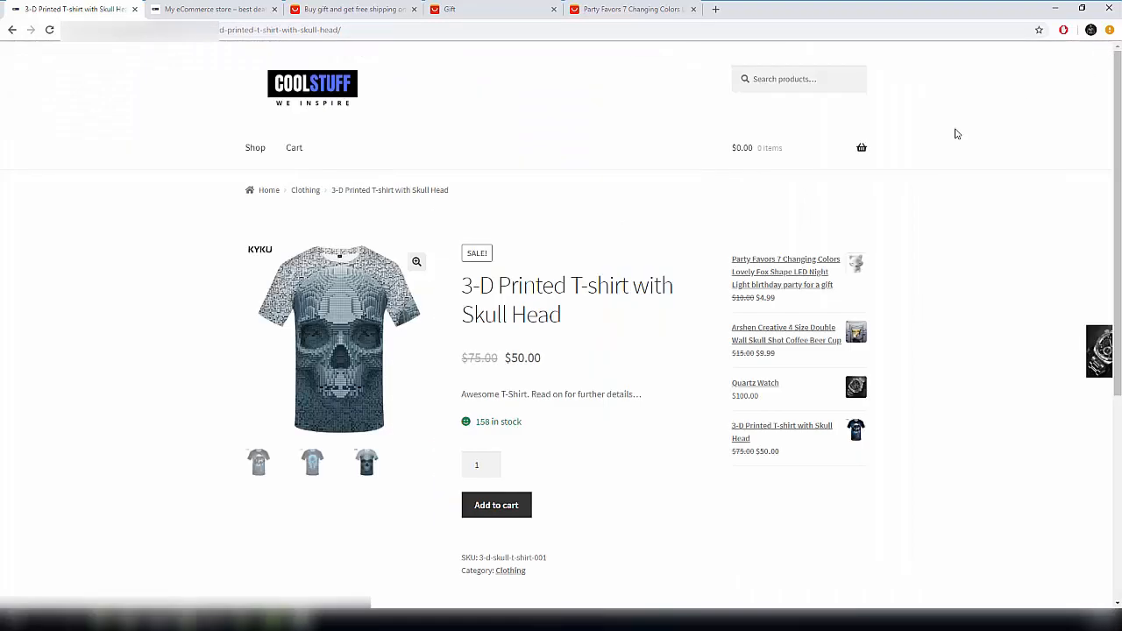
click(491, 505)
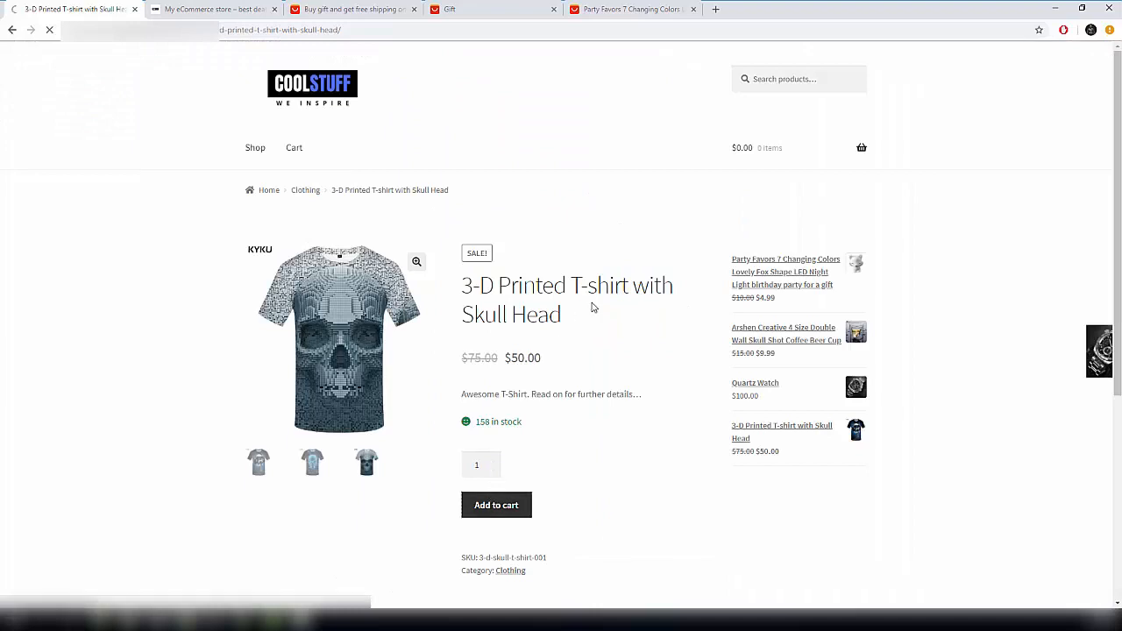
click(290, 149)
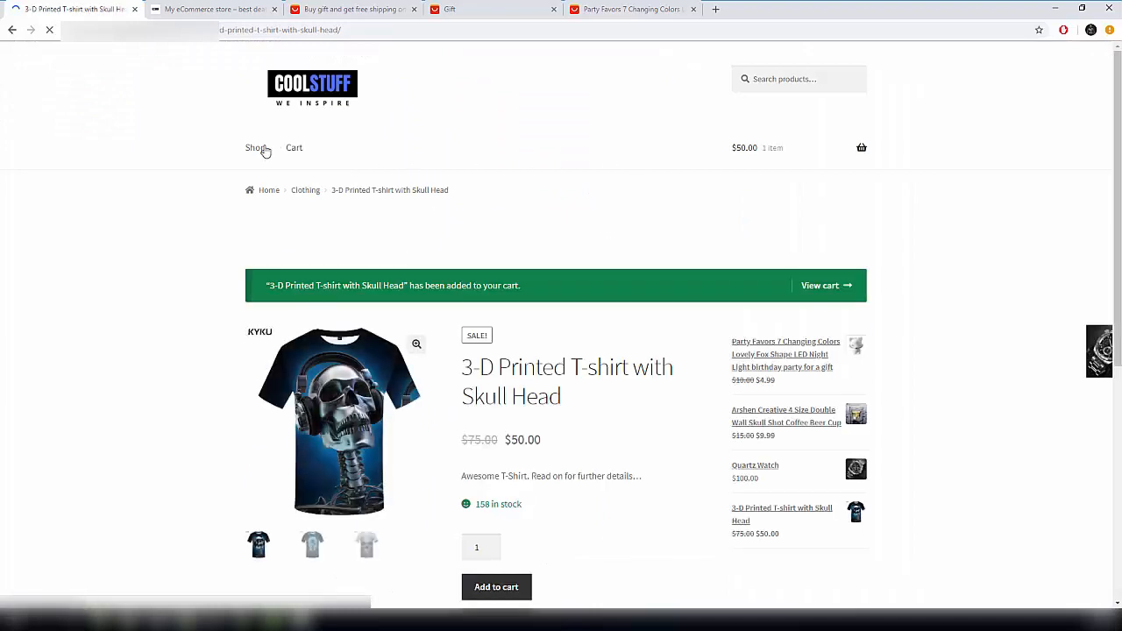
- Open the Quartz Watch product from the shop page and view its enlarged photo
click(254, 147)
scroll(551, 173, down, 3)
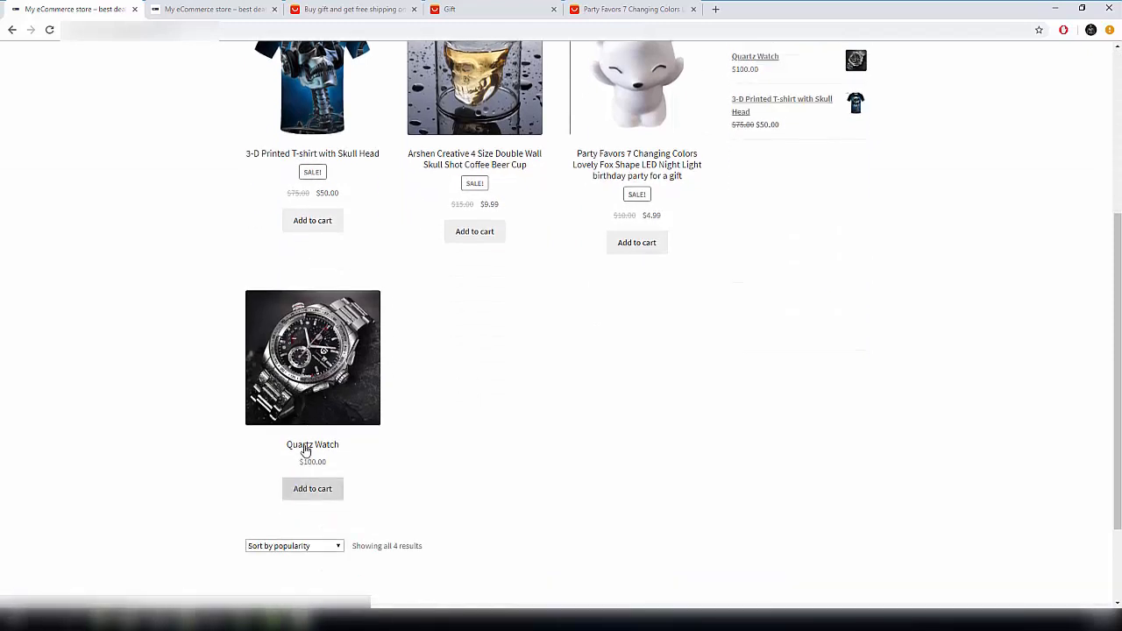
click(304, 446)
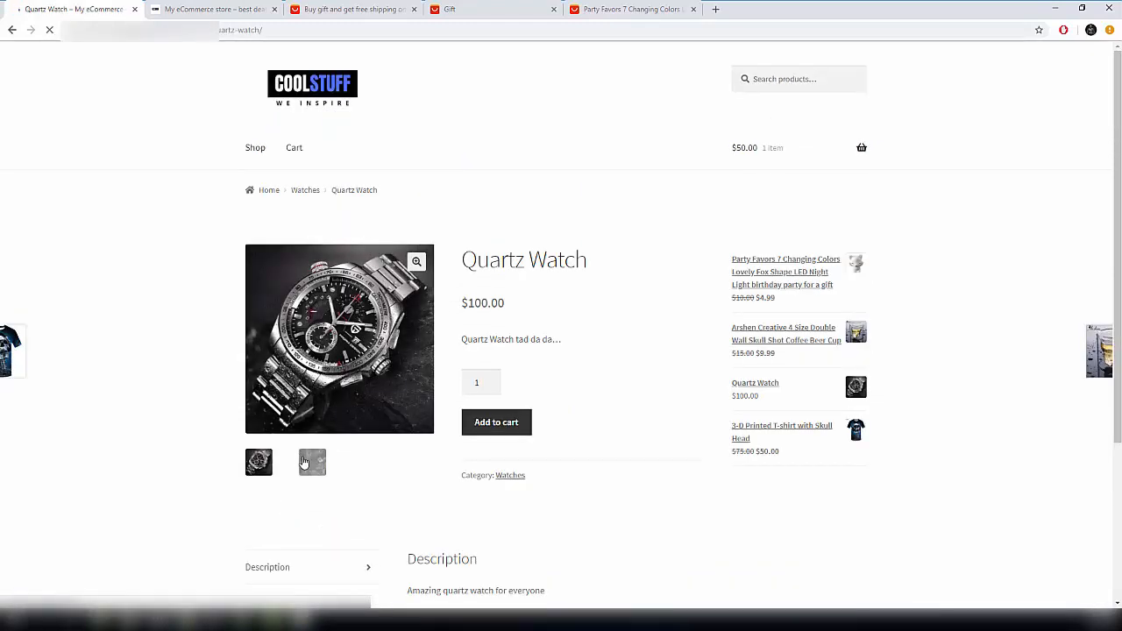
click(417, 261)
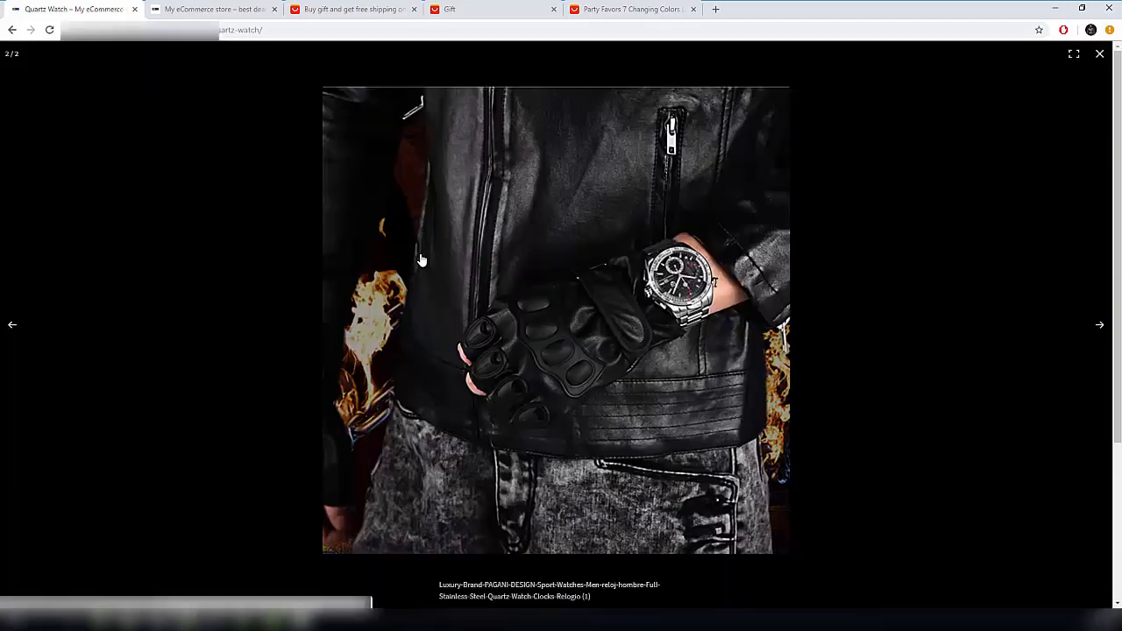
click(1099, 53)
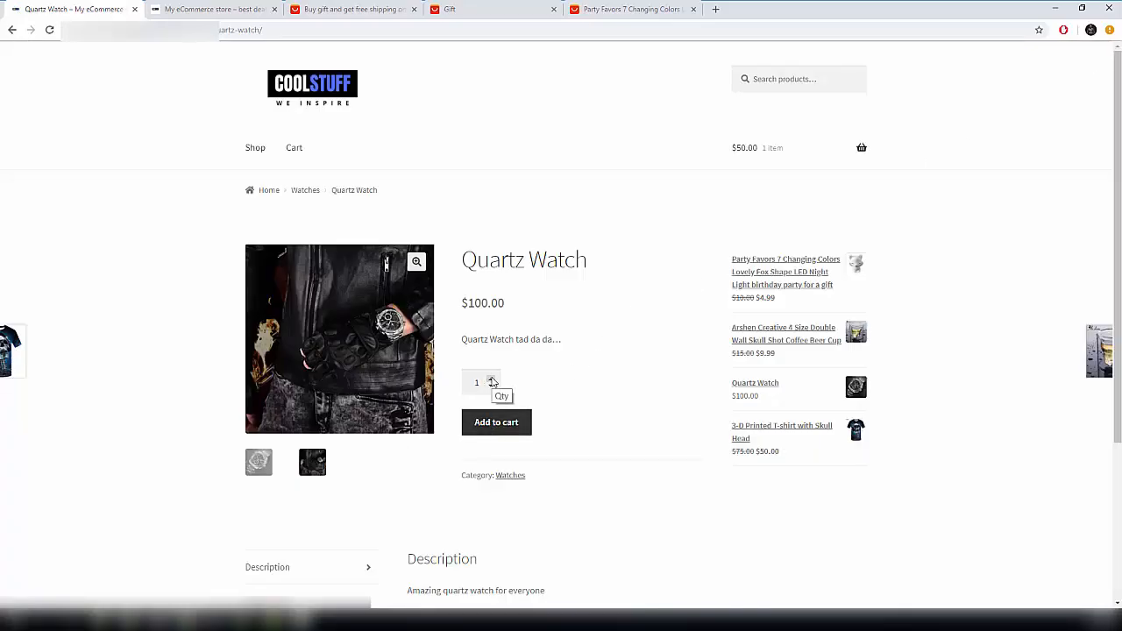
- Set the Quartz Watch quantity to 2, add the watches to the cart and return to the shop page
click(492, 378)
click(496, 422)
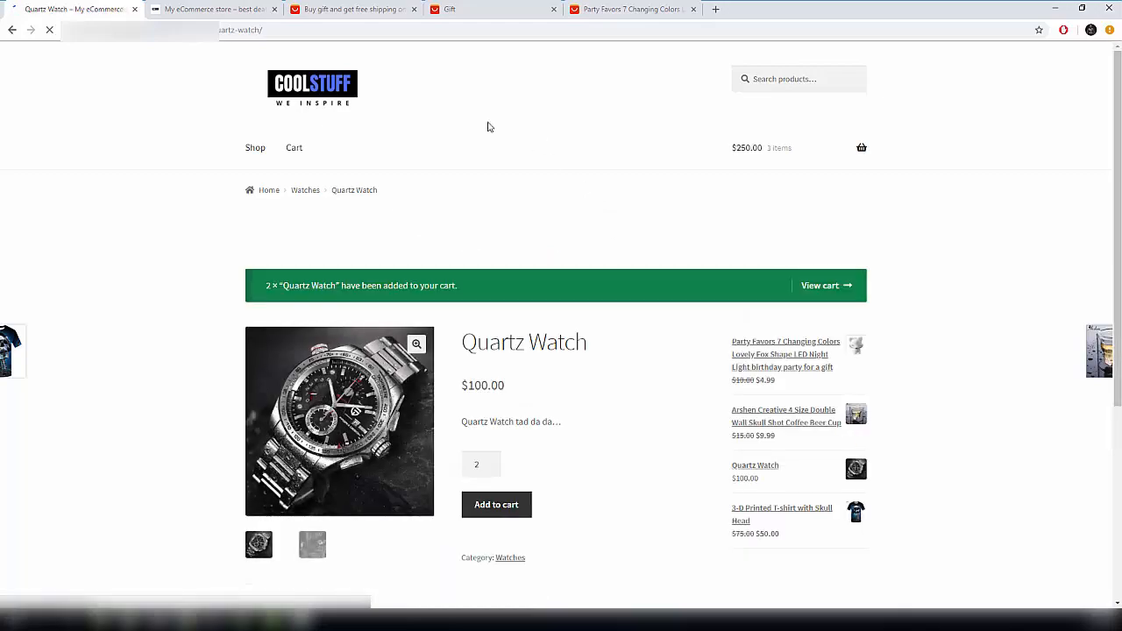
click(259, 149)
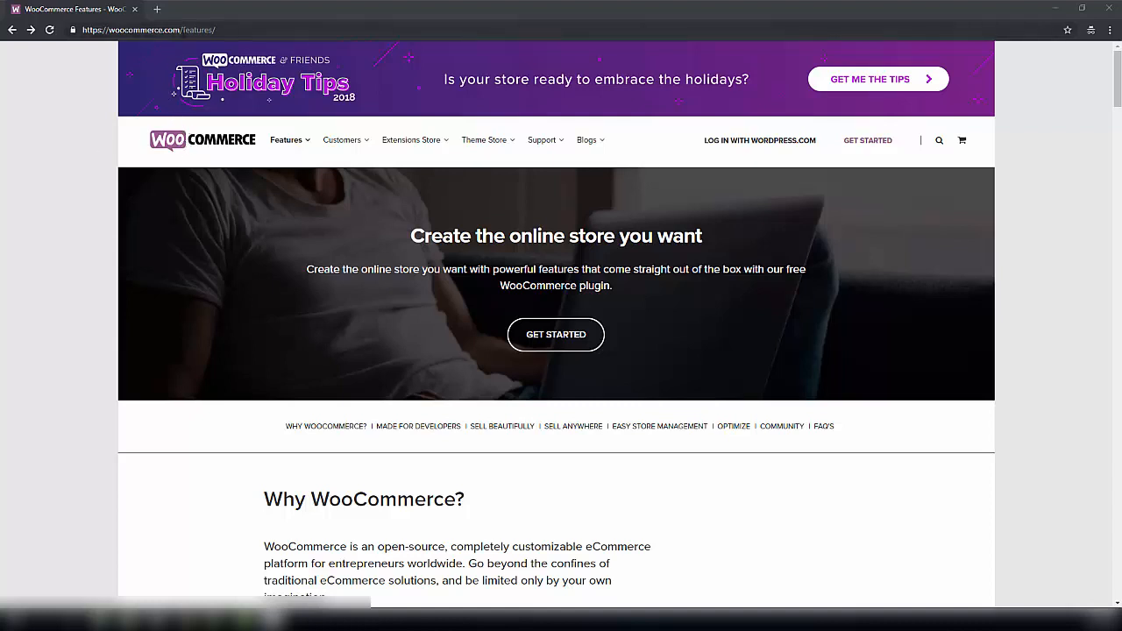
- Go to siteground.com and open the details of the Web Hosting platform
click(182, 29)
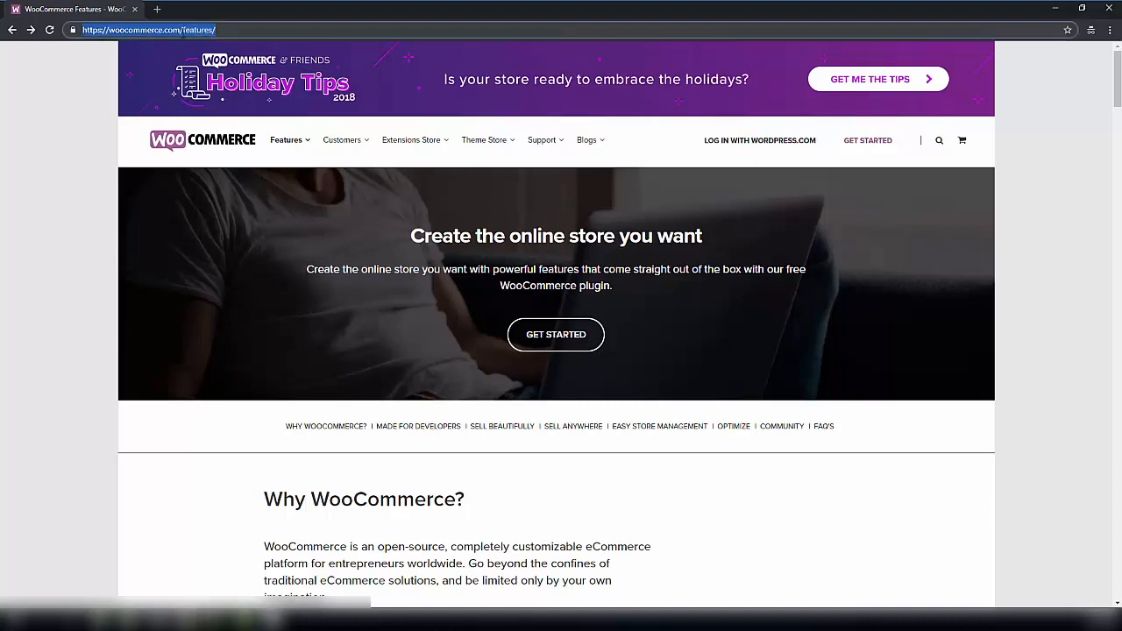
text(siteground.com)
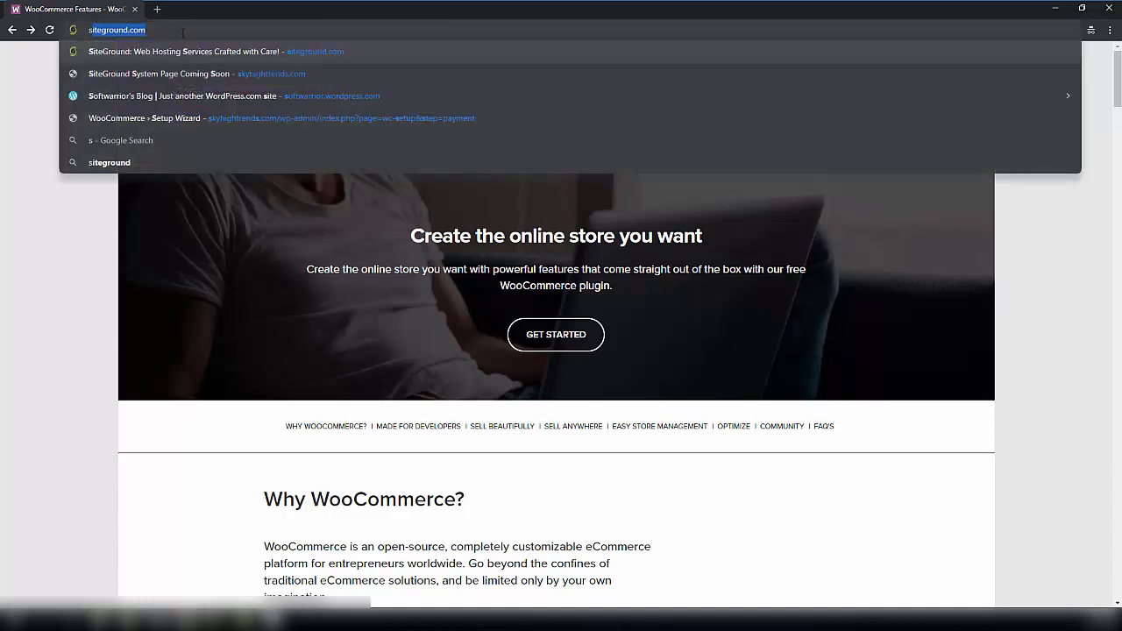
key(Return)
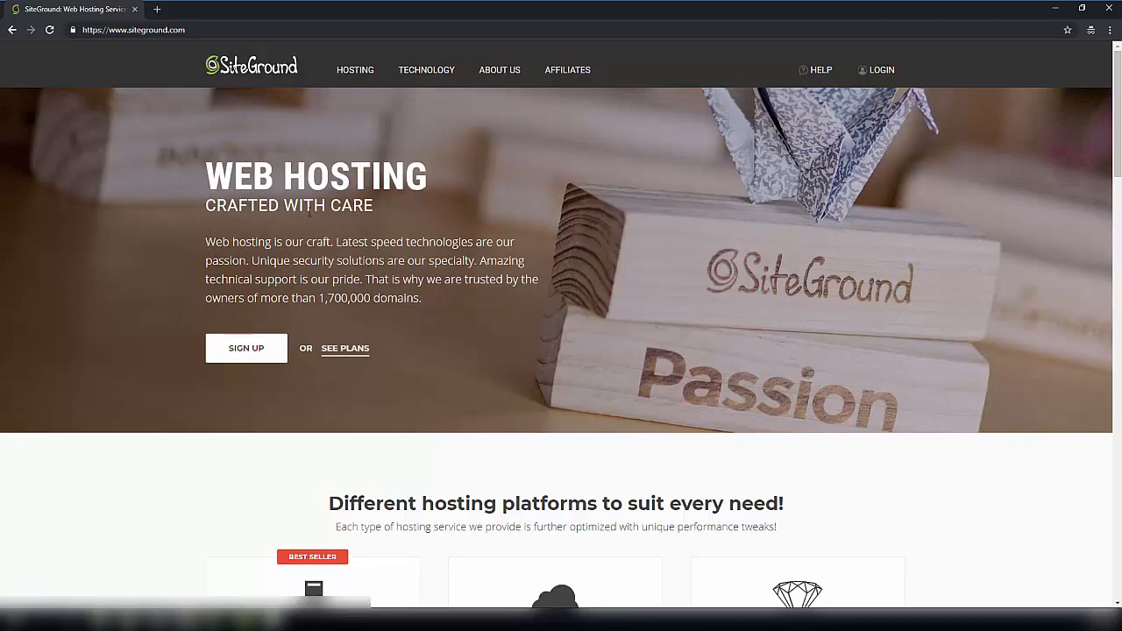
scroll(338, 224, down, 3)
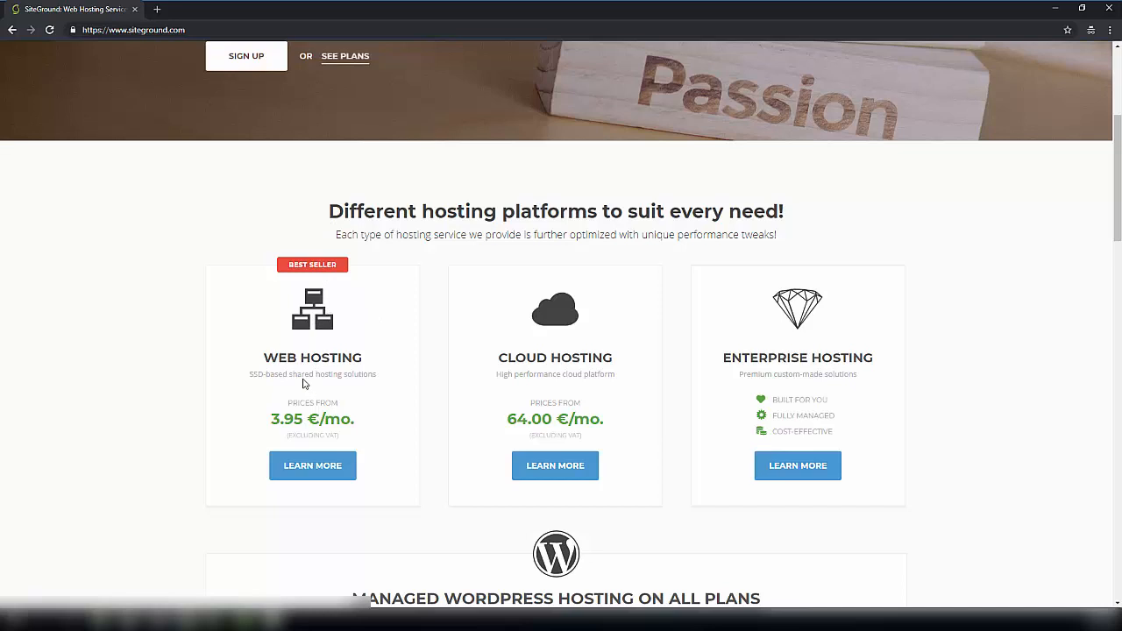
scroll(305, 395, down, 1)
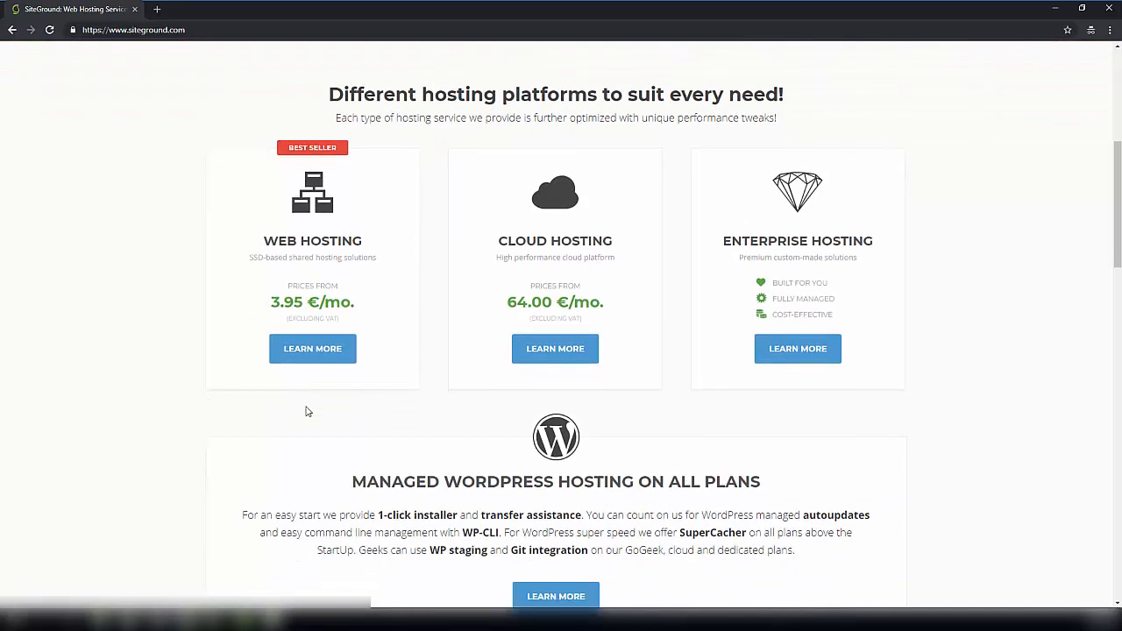
click(301, 355)
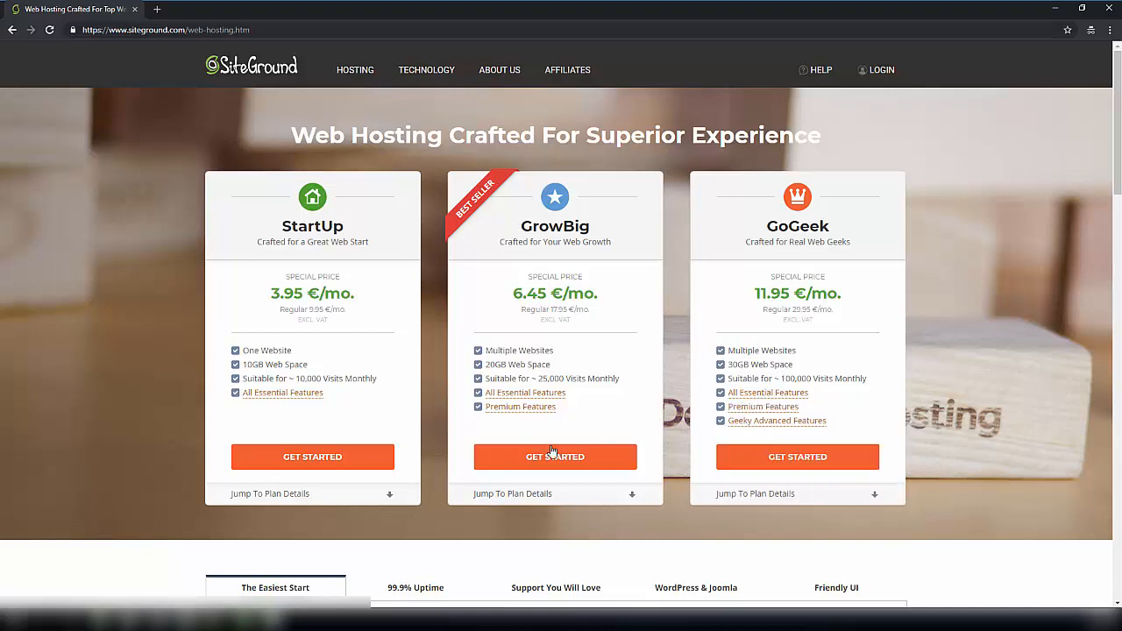
- Compare the monthly visits, web space and number of websites offered by the GrowBig and GoGeek plans
drag(622, 378, 510, 378)
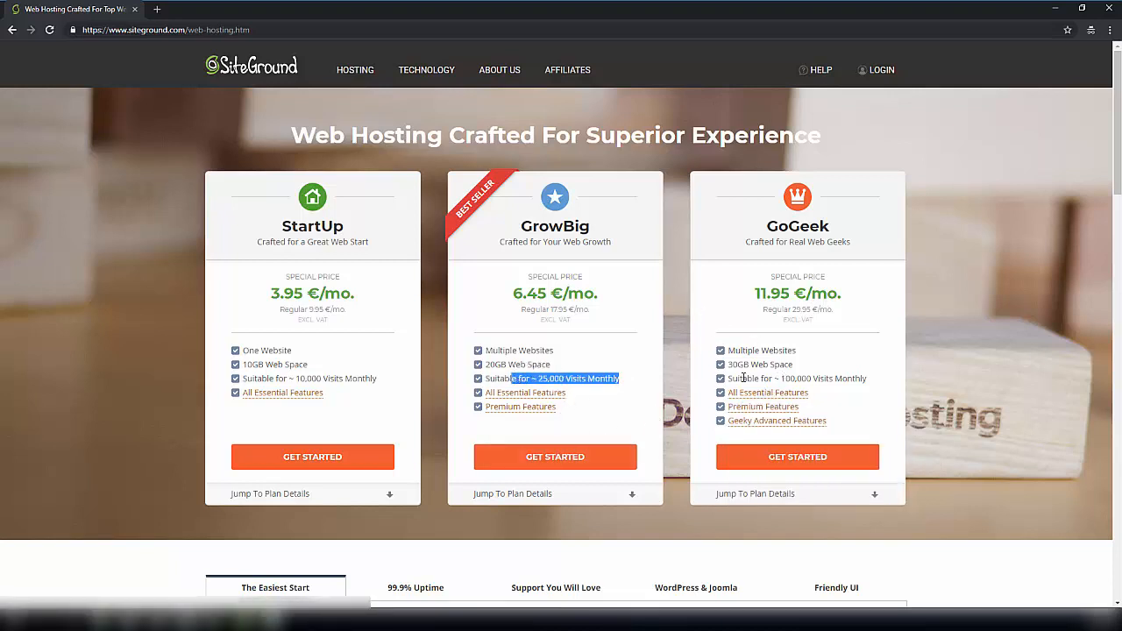
click(840, 378)
drag(840, 378, 738, 378)
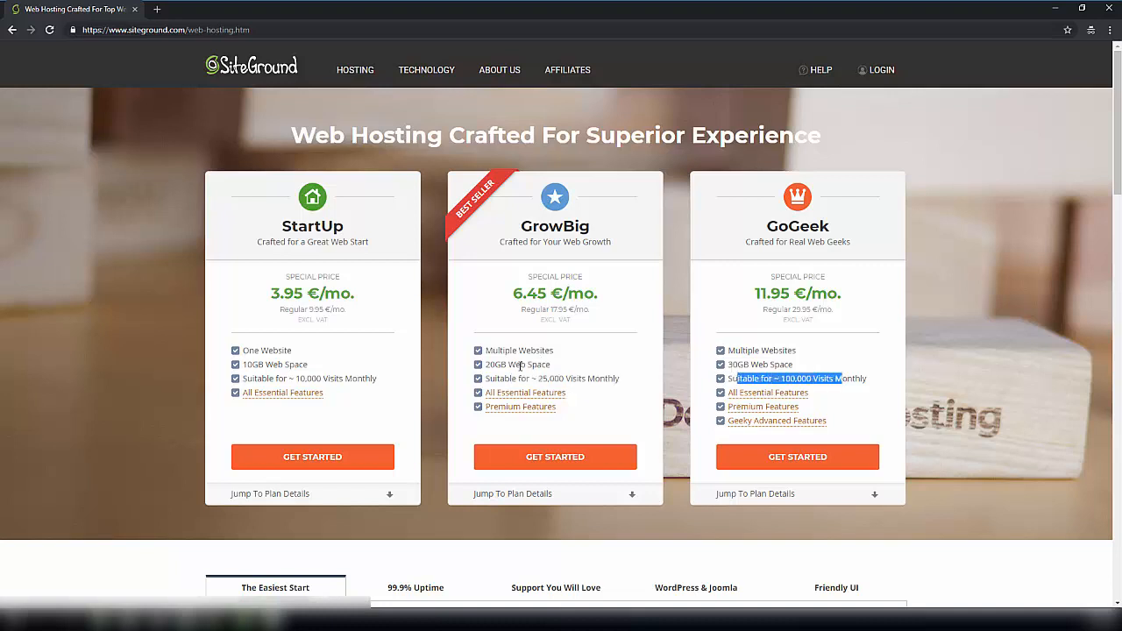
click(500, 368)
drag(500, 369, 571, 370)
drag(824, 370, 731, 365)
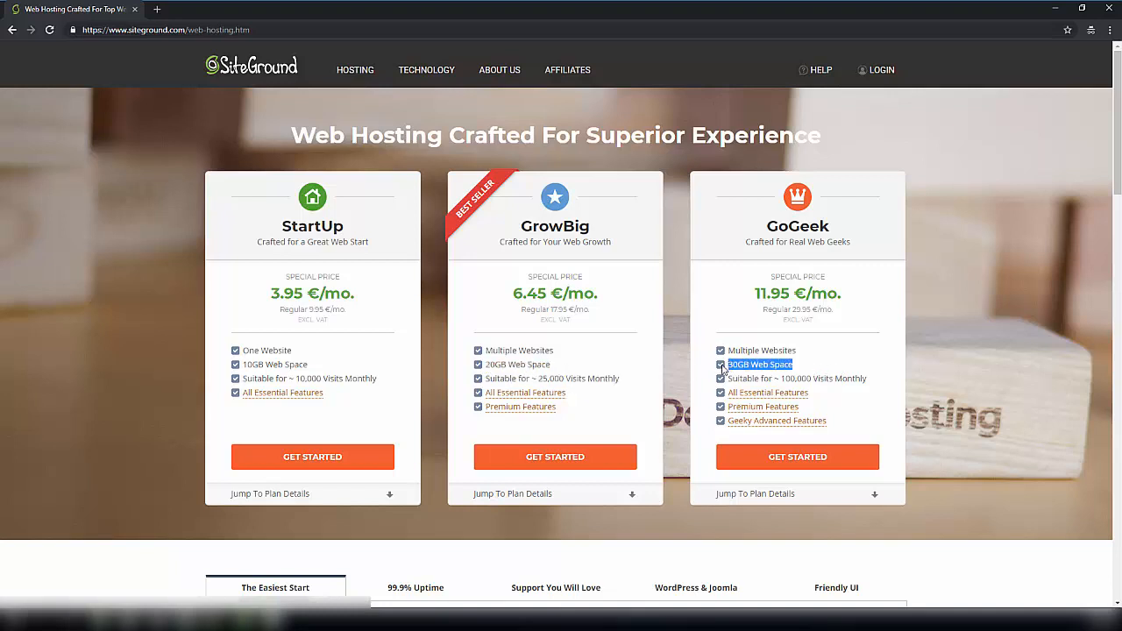
click(759, 362)
triple_click(755, 350)
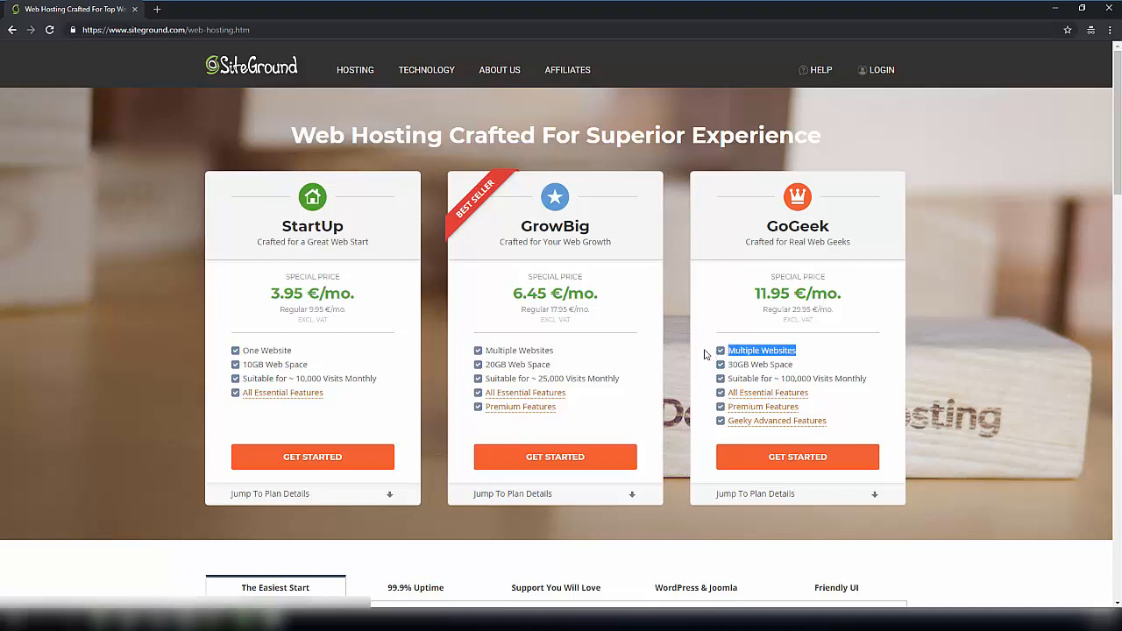
drag(480, 352, 568, 351)
click(570, 351)
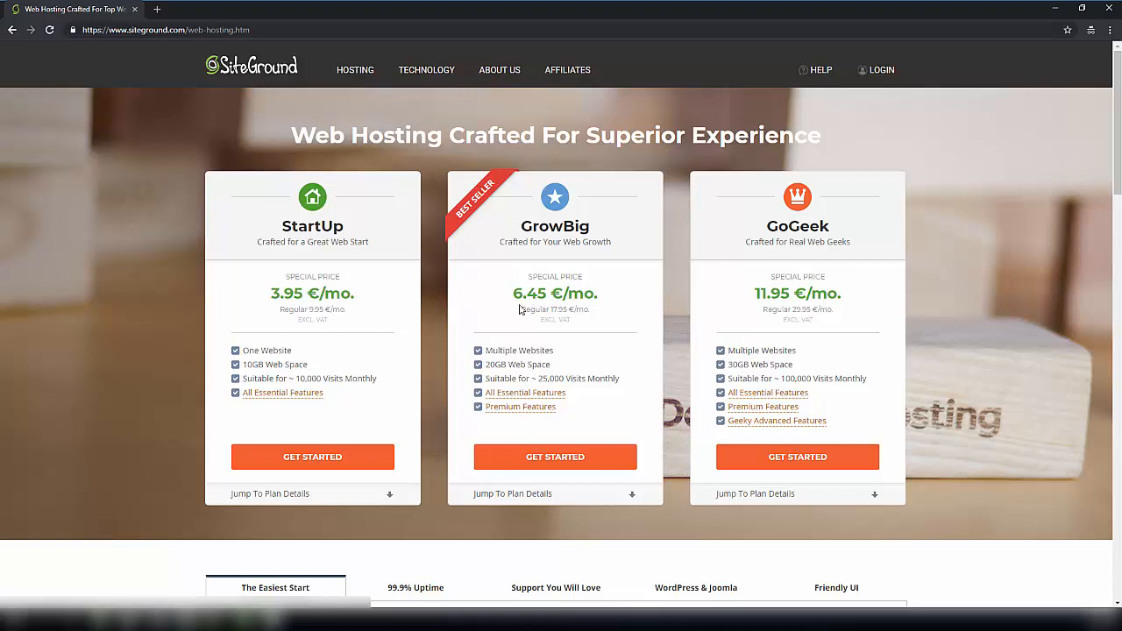
drag(489, 349, 605, 354)
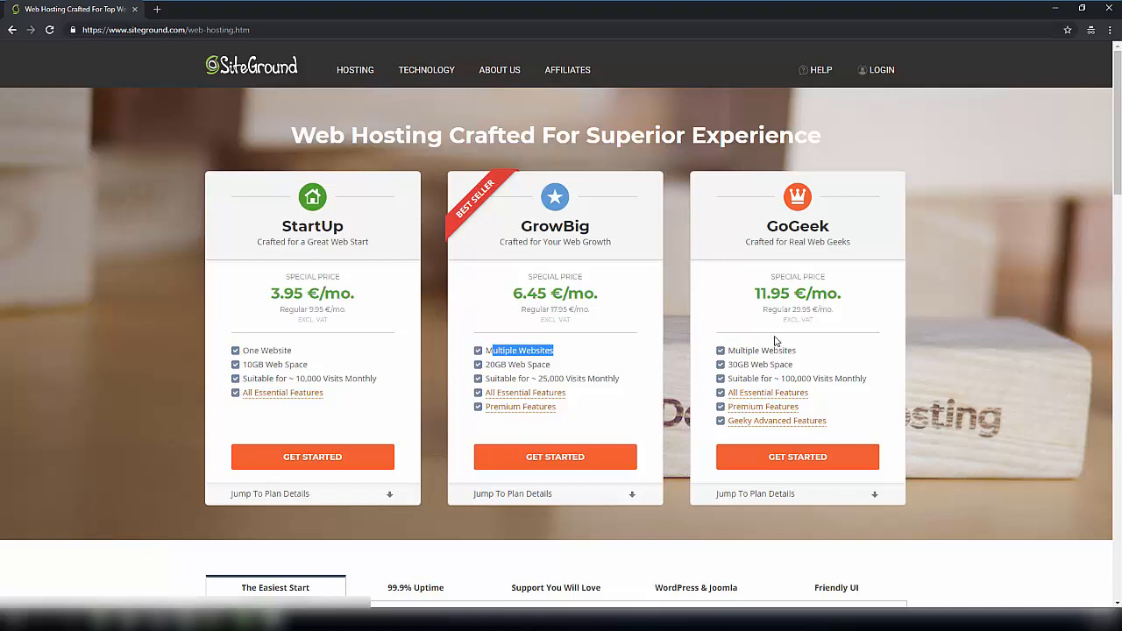
click(810, 355)
drag(810, 355, 734, 351)
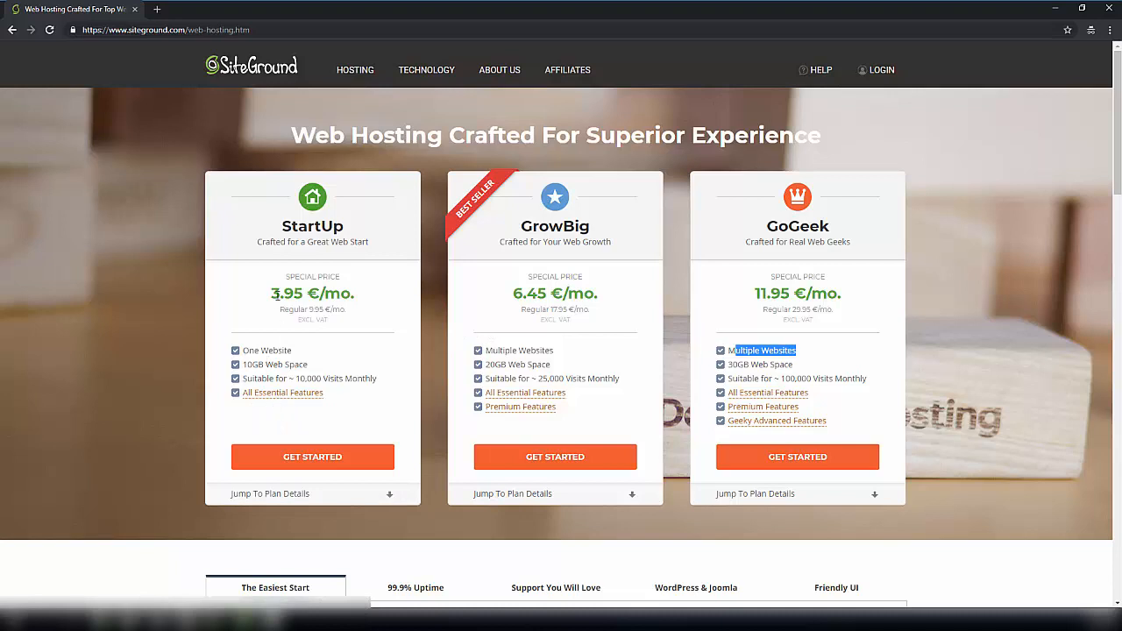
- Check the StartUp plan's monthly price and start an order for that plan
click(347, 295)
drag(279, 295, 350, 294)
click(348, 295)
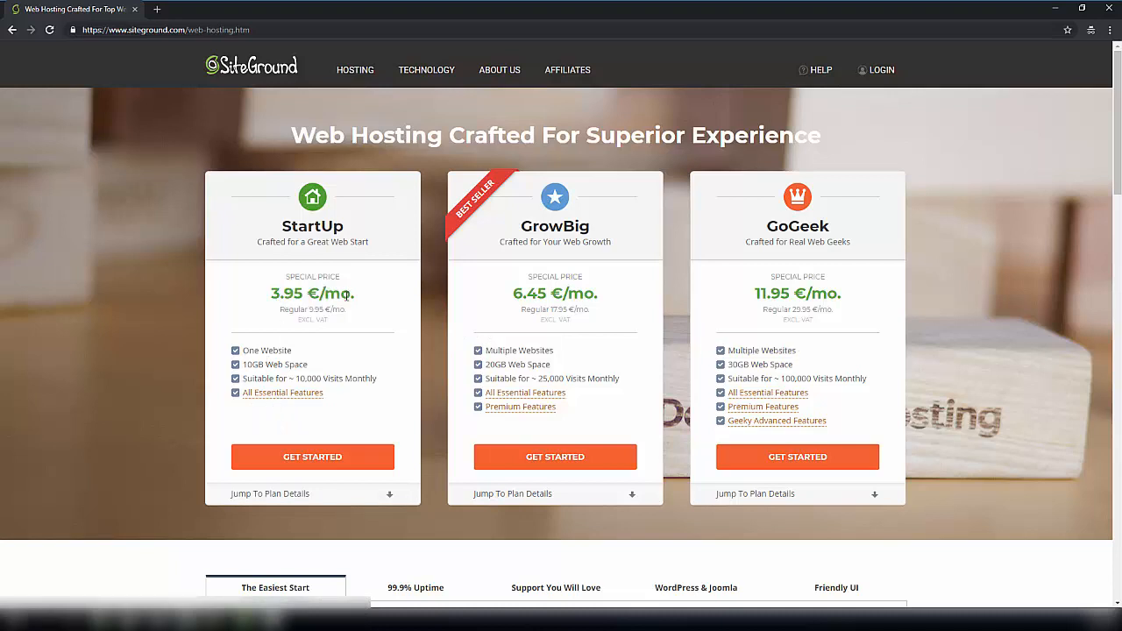
click(303, 462)
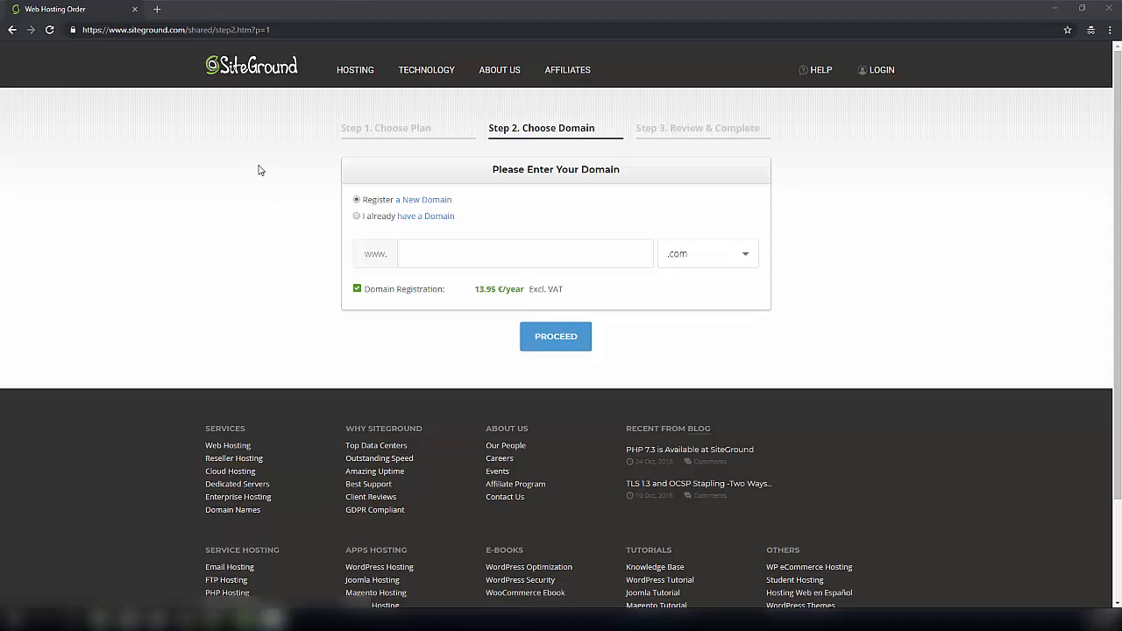
- Choose to register a new domain, enter awesomewpecomstore with the .com extension, and proceed with the order
click(357, 217)
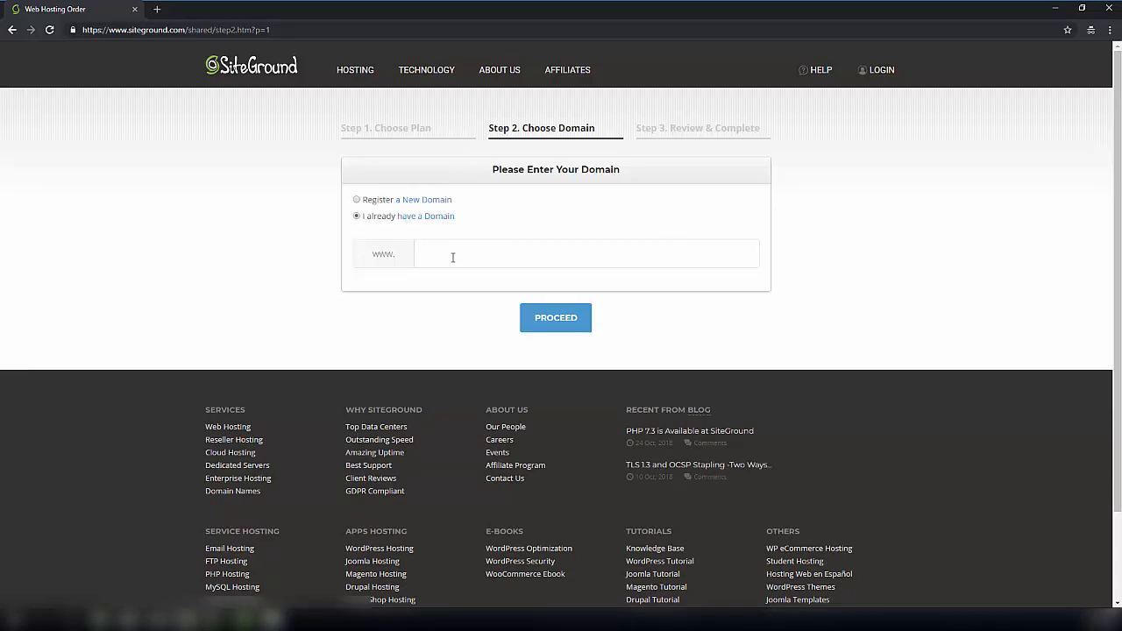
click(357, 201)
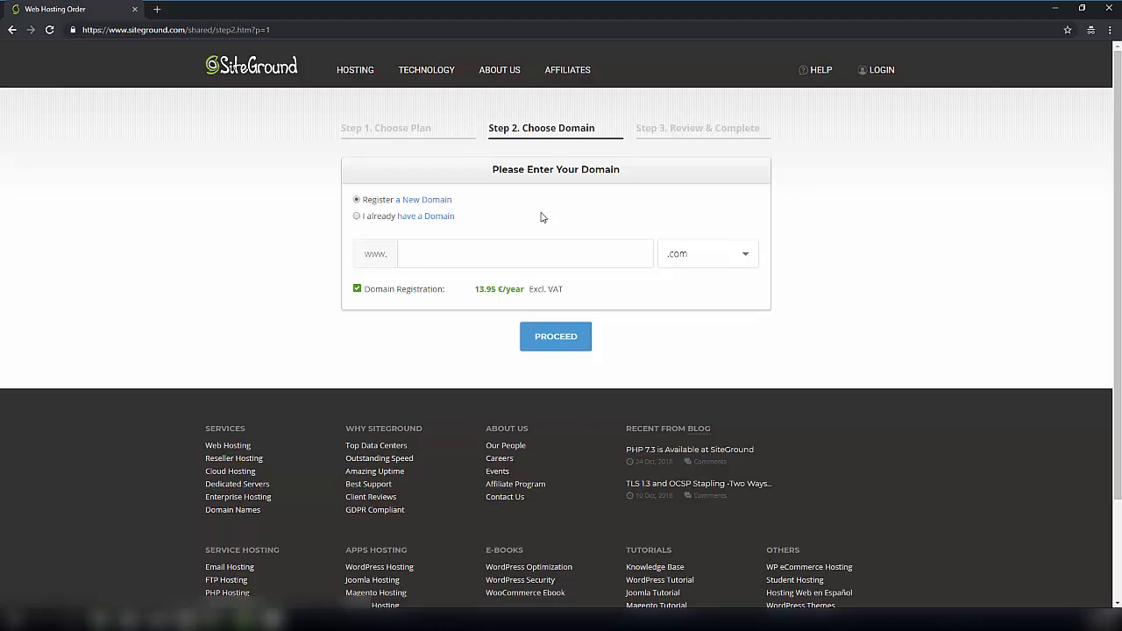
click(461, 253)
text(aw)
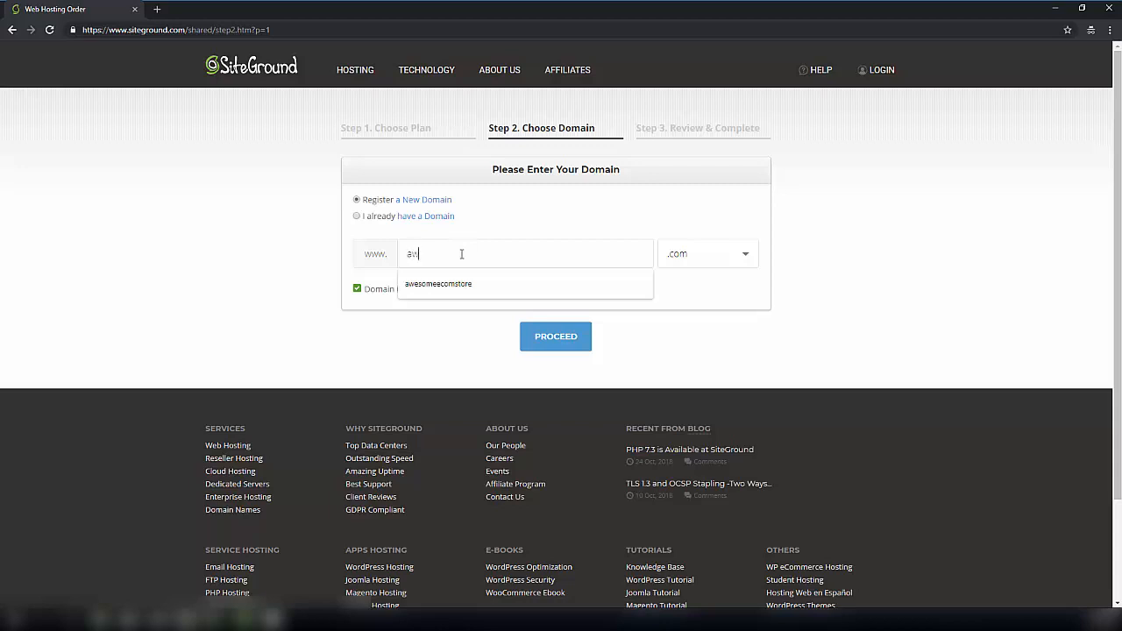
text(esomewp)
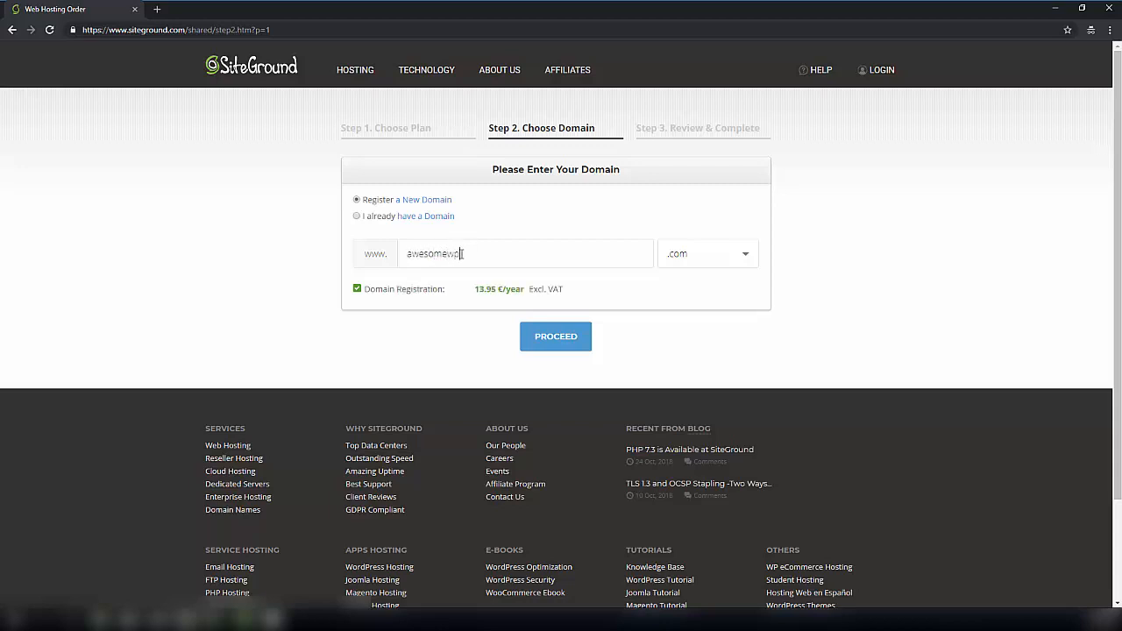
text(wed)
key(BackSpace)
text(comstore)
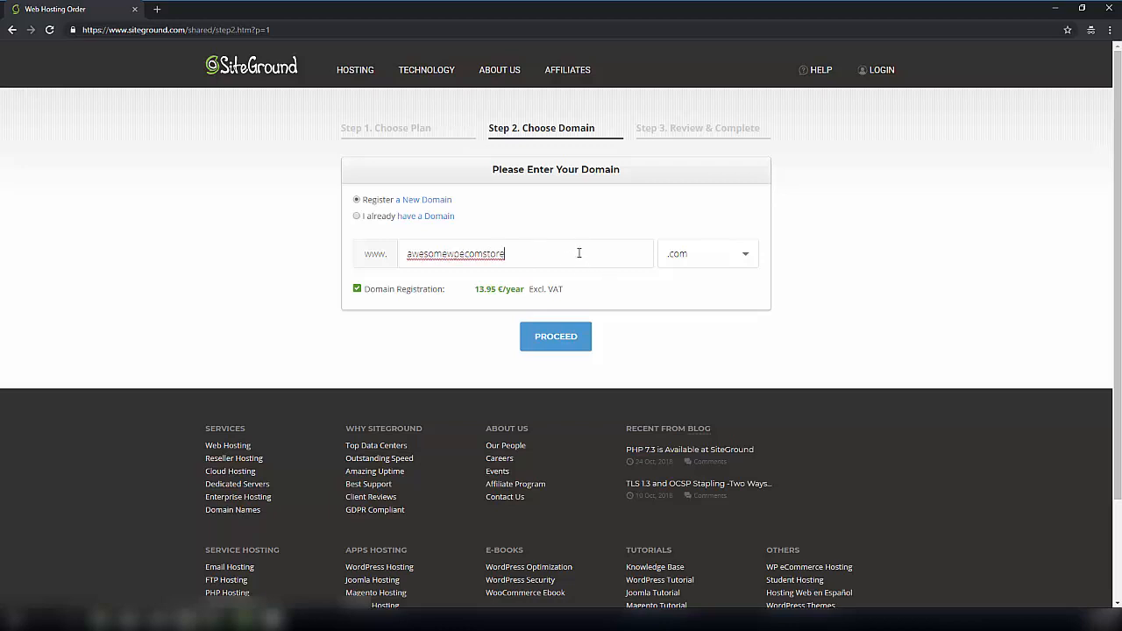
click(557, 341)
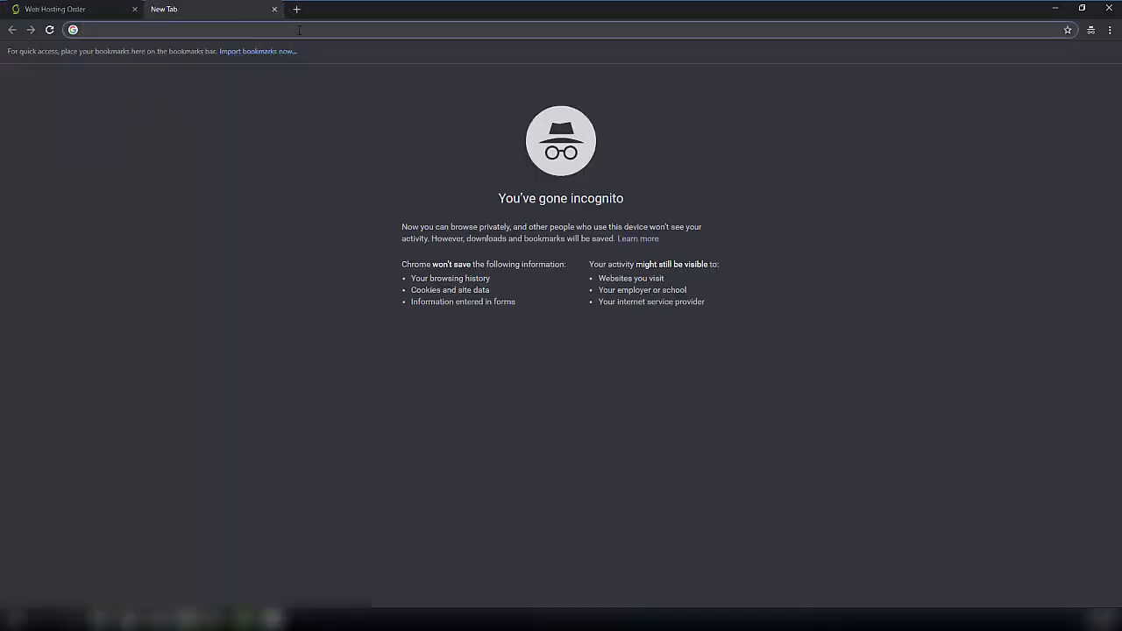
- Open Shopify's domain name generator at shopify.com/tools/domain-name-generator in a new tab and bring up its domain search form
text(https://www.shopify.com/tools/domain-name-generator)
key(Return)
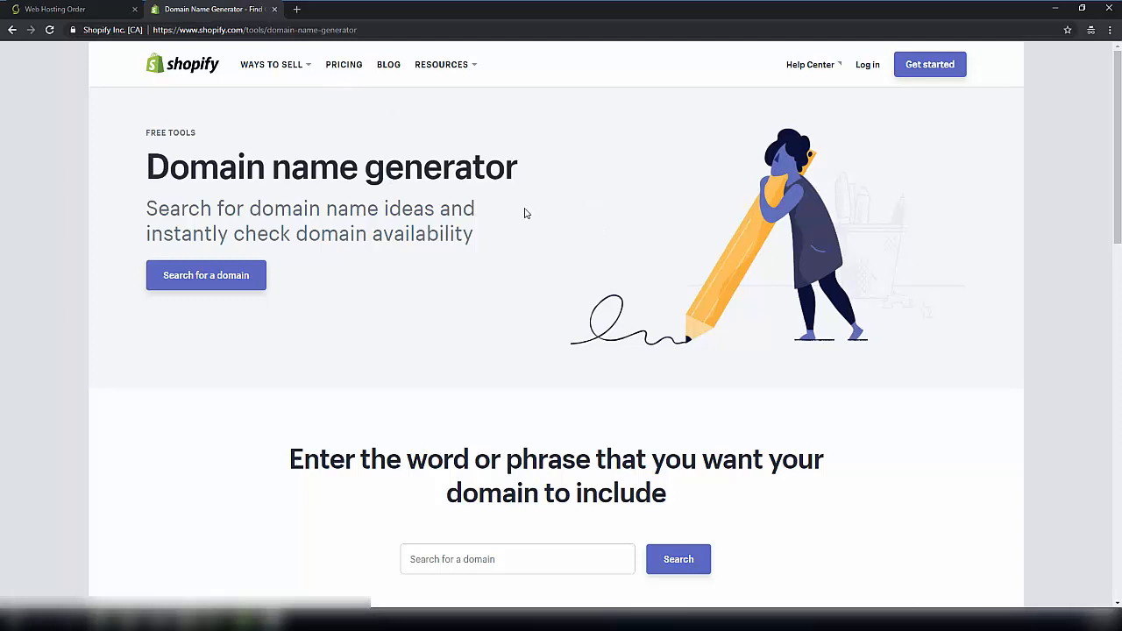
scroll(524, 213, down, 1)
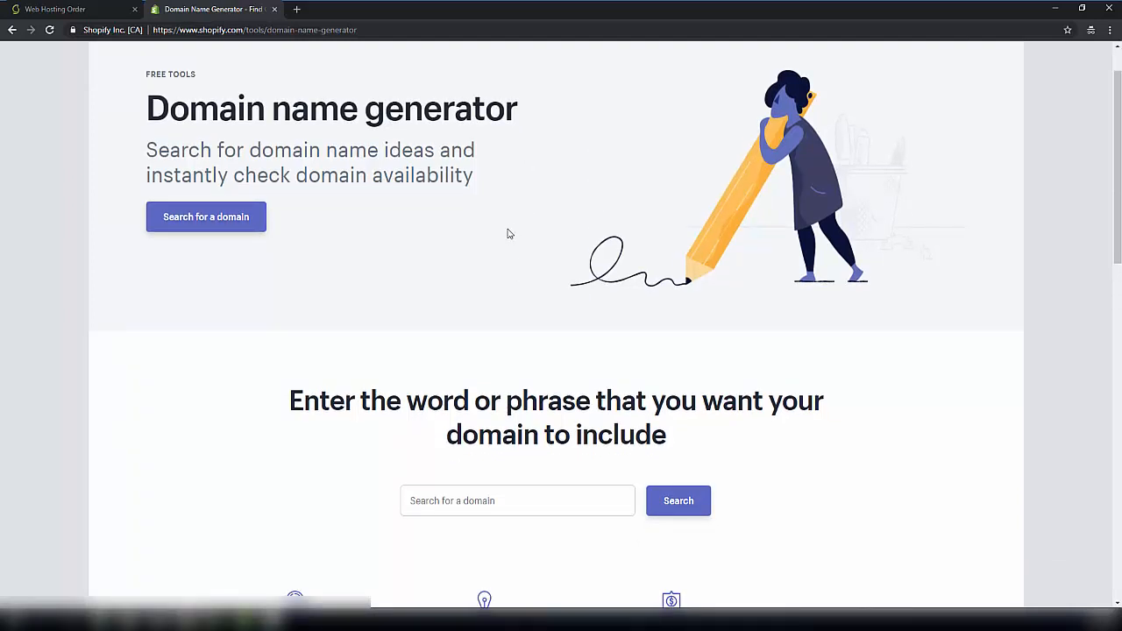
scroll(481, 183, down, 2)
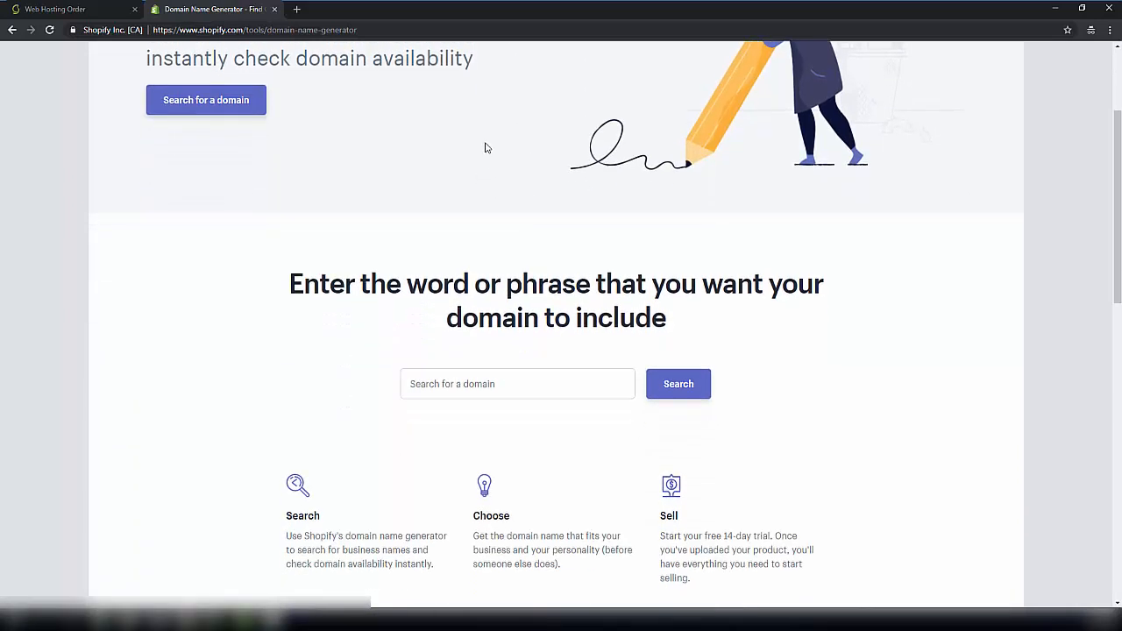
scroll(526, 228, down, 2)
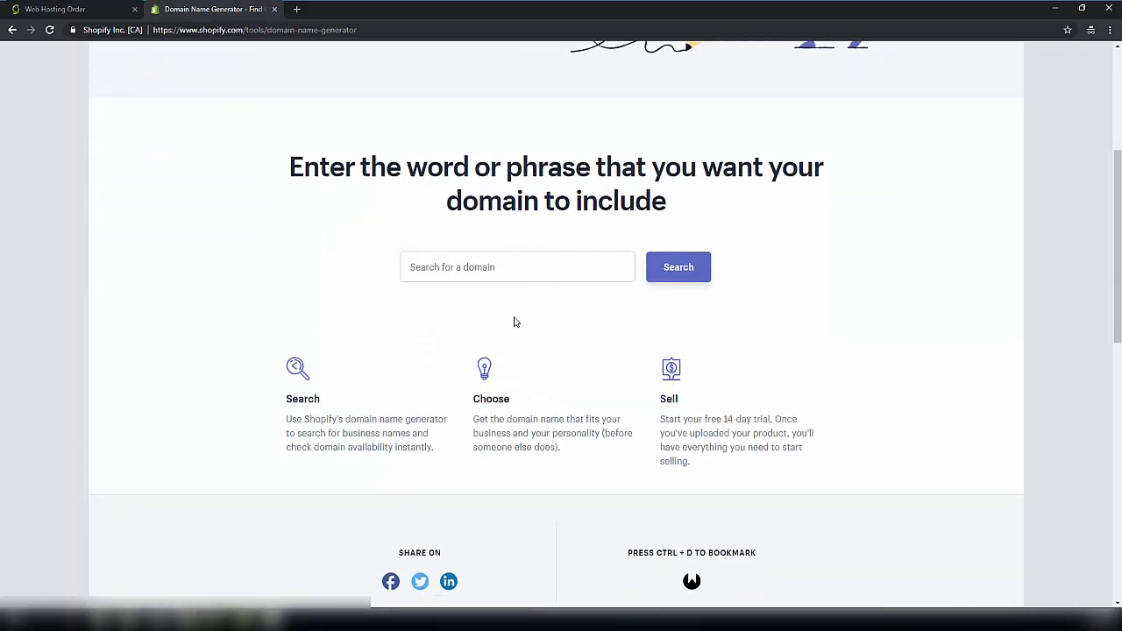
- Search the domain name generator for sport shop, review the suggested alternative domain names, and close the generator tab
click(471, 265)
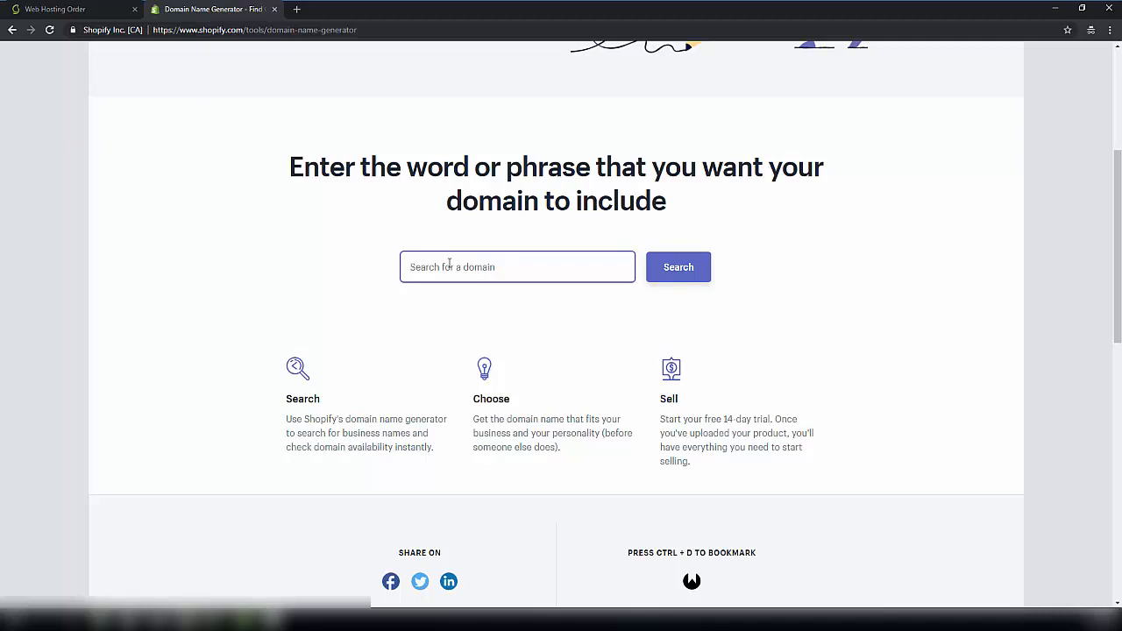
text(sport shop)
key(Return)
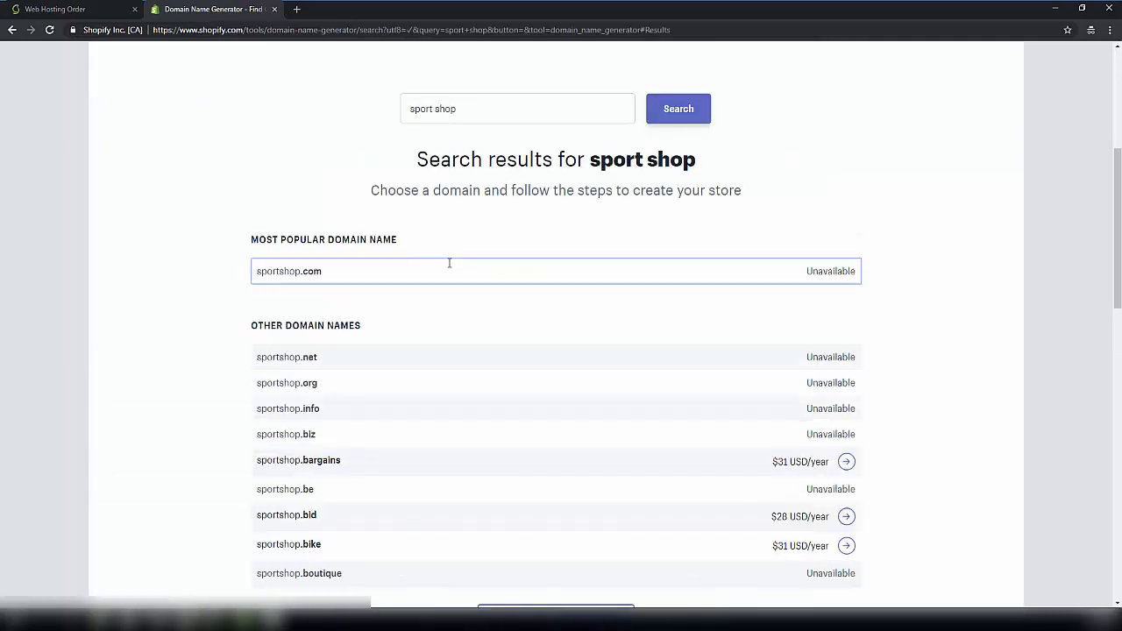
scroll(449, 263, down, 3)
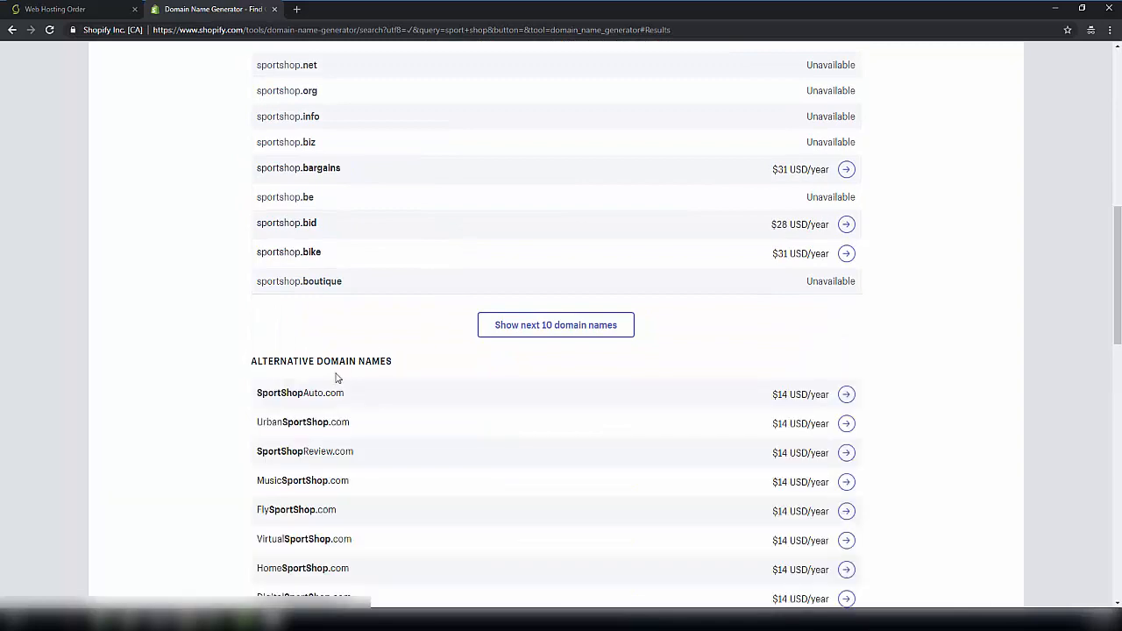
scroll(369, 293, down, 1)
scroll(369, 292, down, 2)
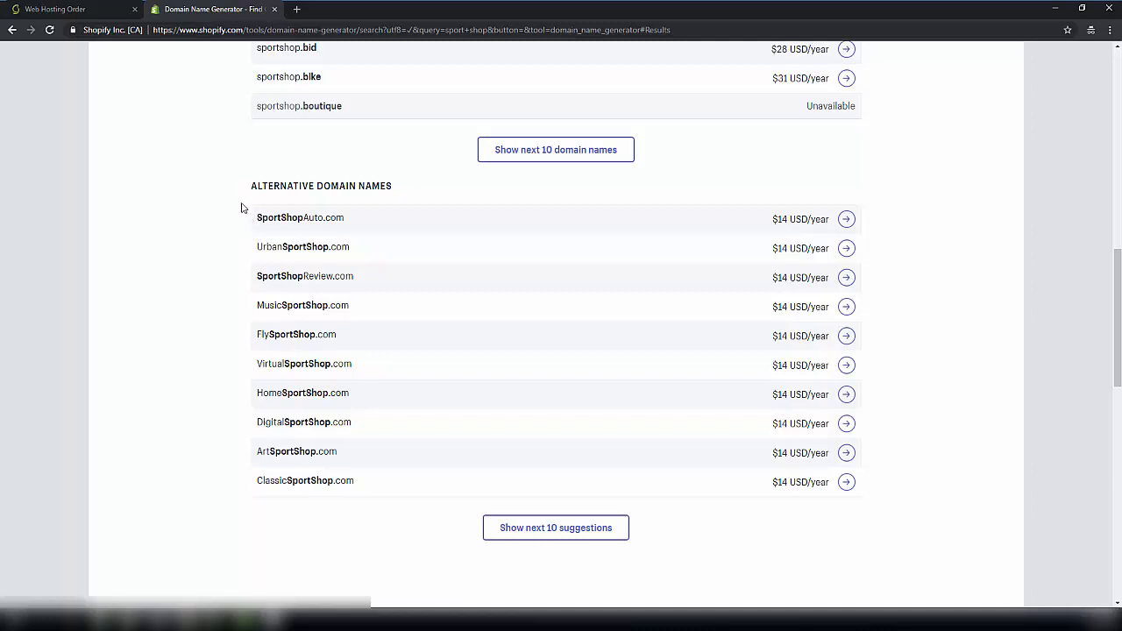
scroll(223, 174, up, 1)
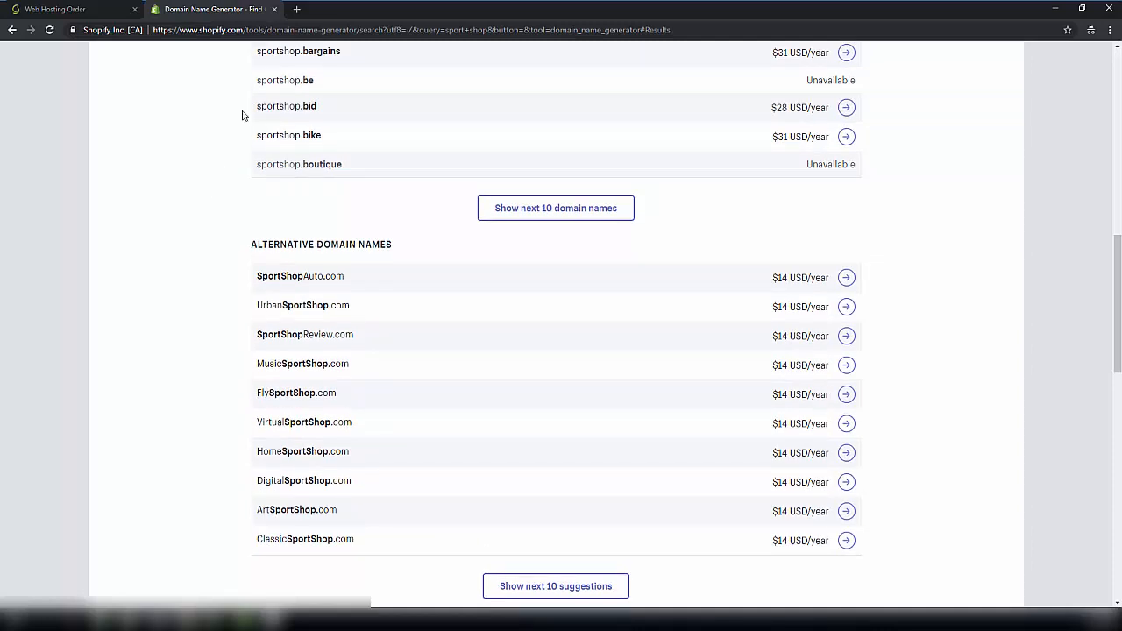
middle_click(236, 8)
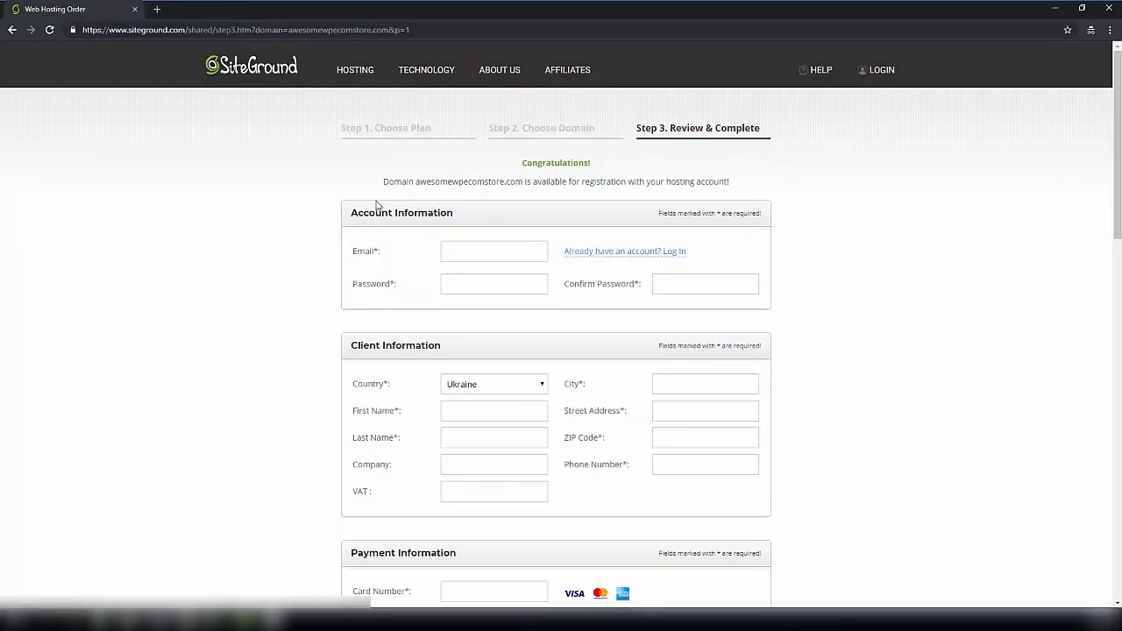
- Review the hosting order's account, client, payment and purchase sections, and accept the Terms of Service and Privacy Policy
scroll(478, 225, down, 2)
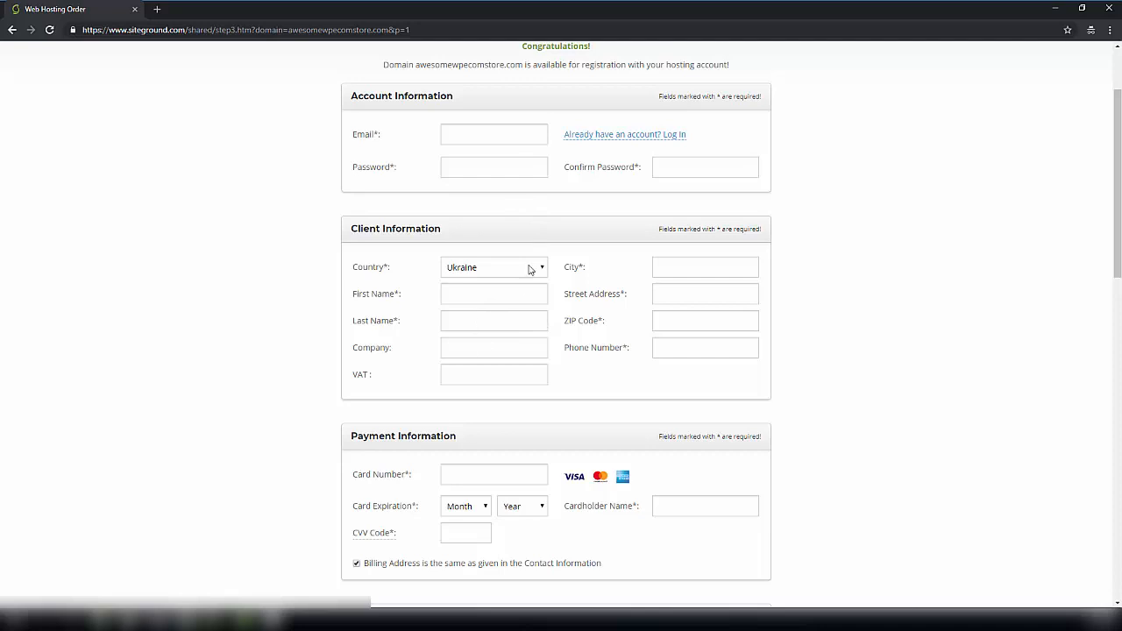
scroll(483, 172, up, 2)
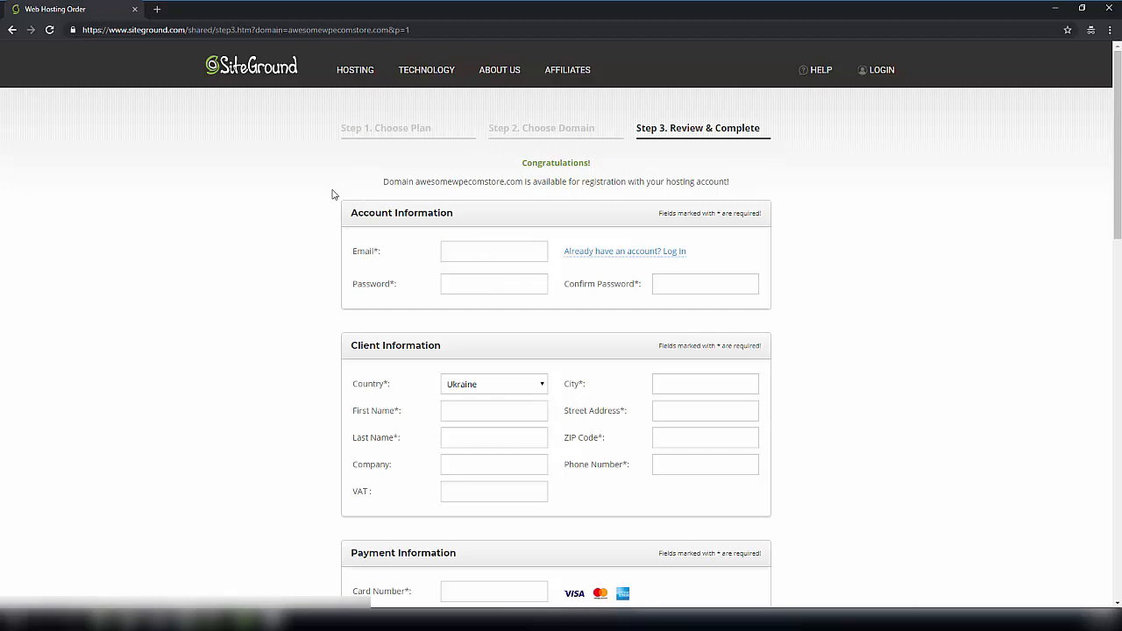
scroll(329, 198, down, 3)
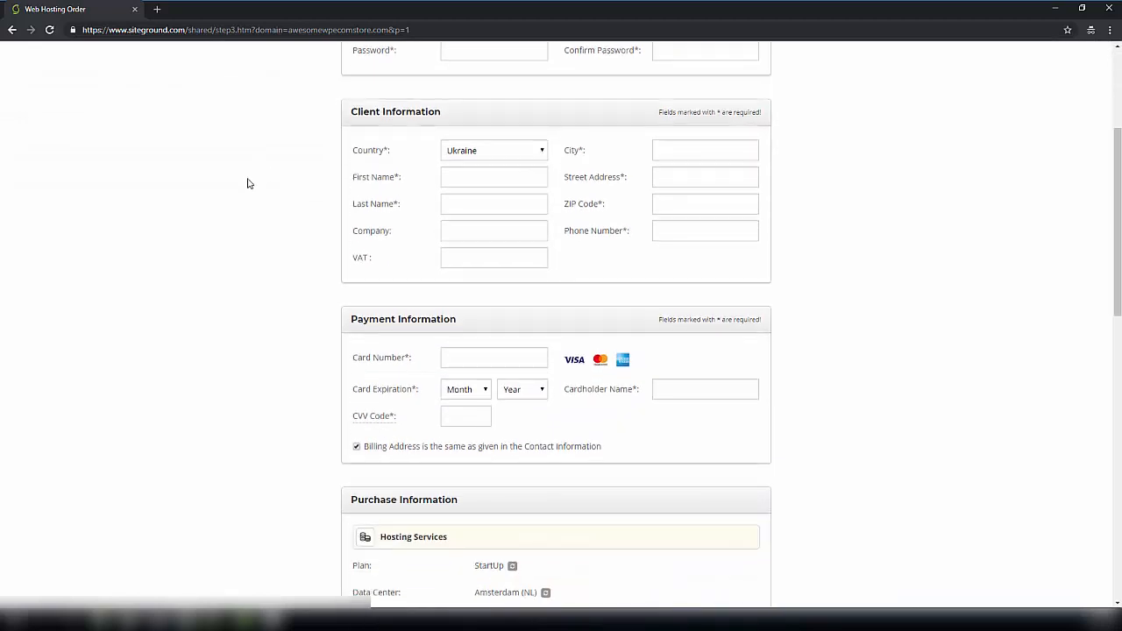
scroll(246, 183, down, 2)
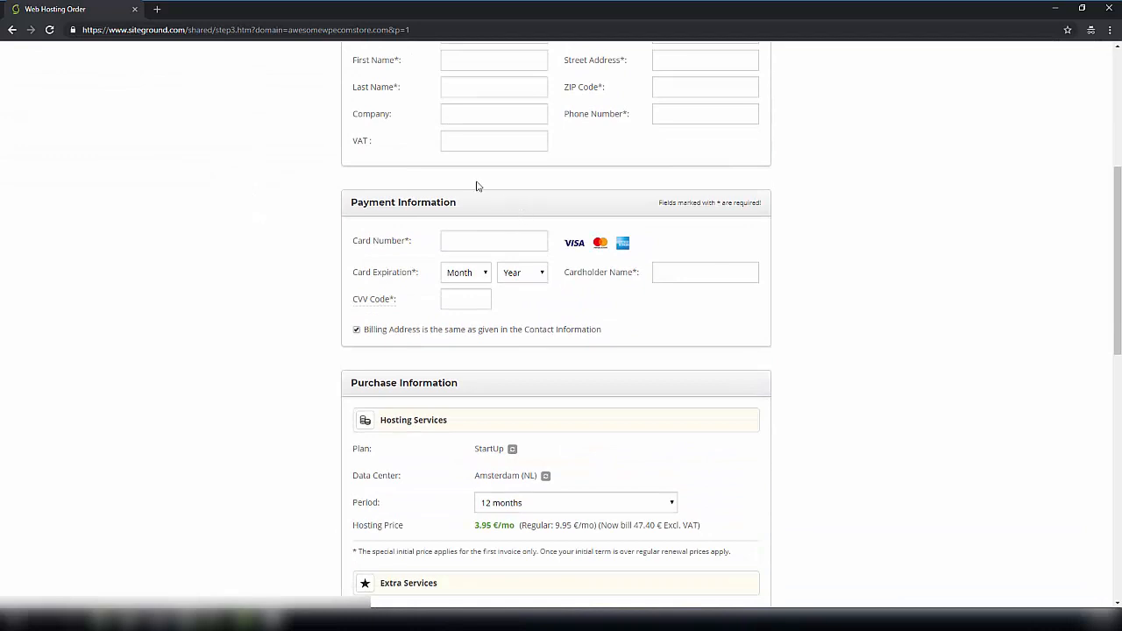
scroll(474, 226, down, 1)
scroll(466, 187, down, 8)
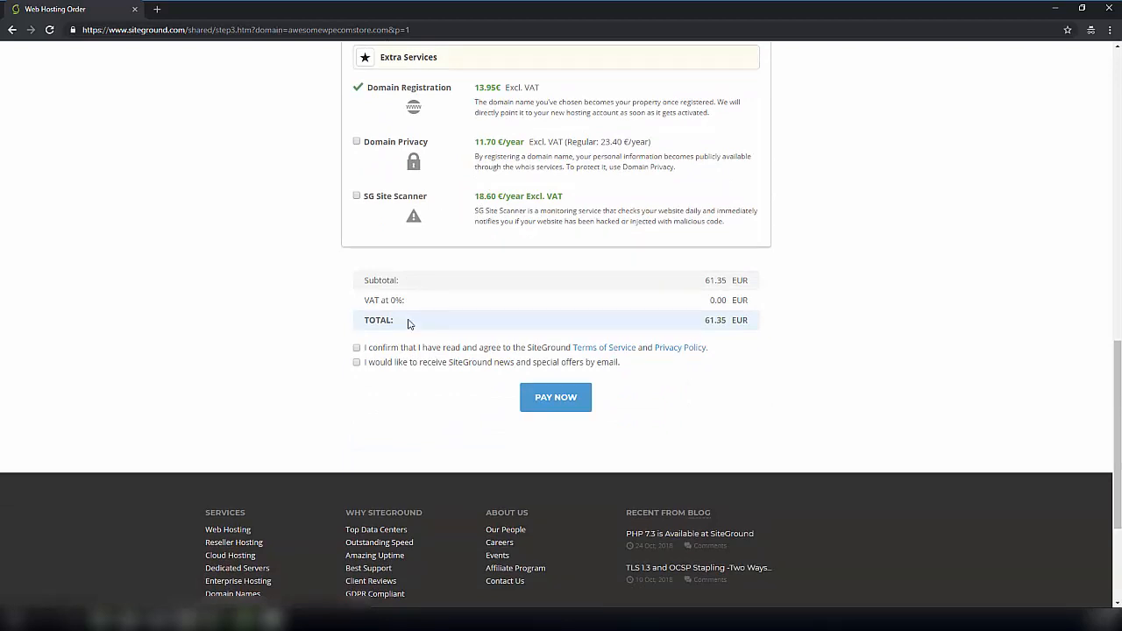
click(357, 349)
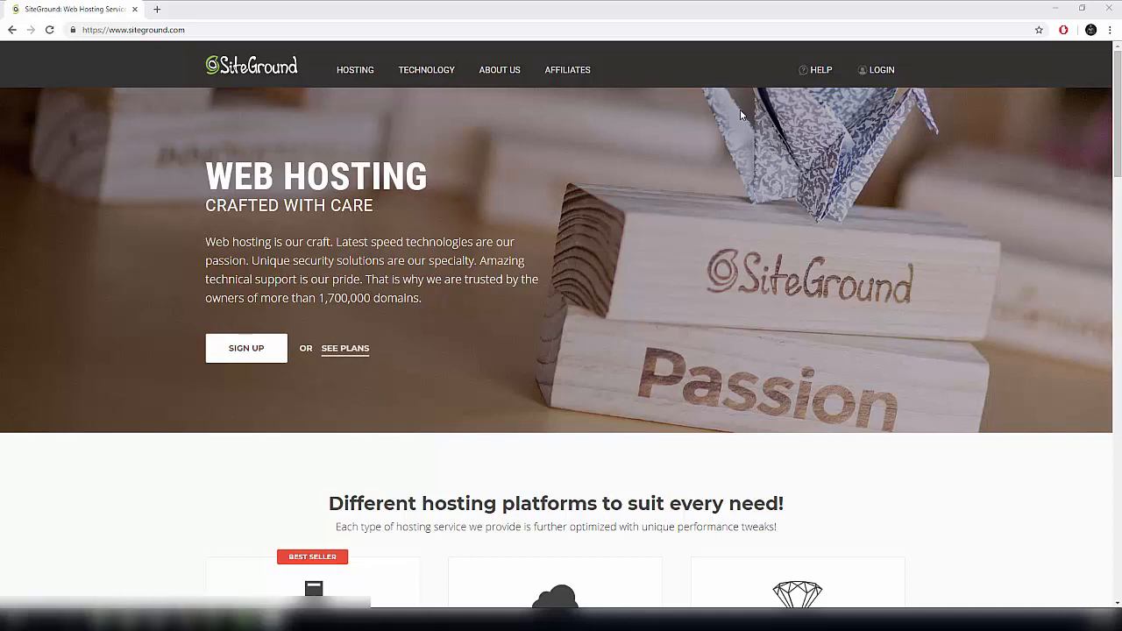
- Sign in to the SiteGround user area with the saved credentials and check the account's registered domain under My Accounts
click(882, 82)
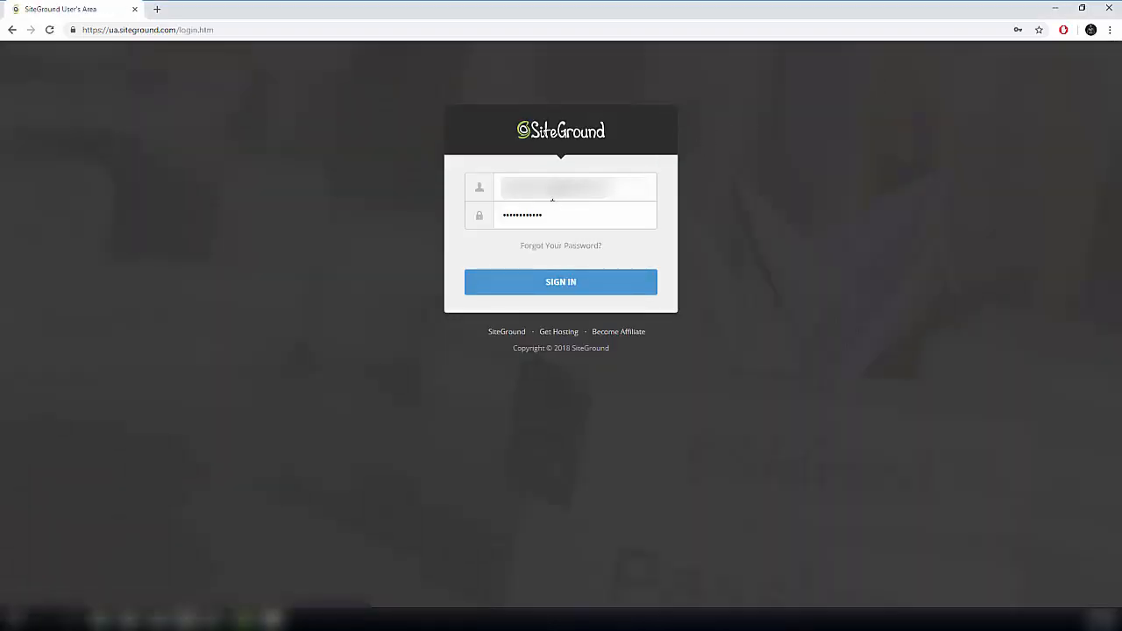
click(564, 282)
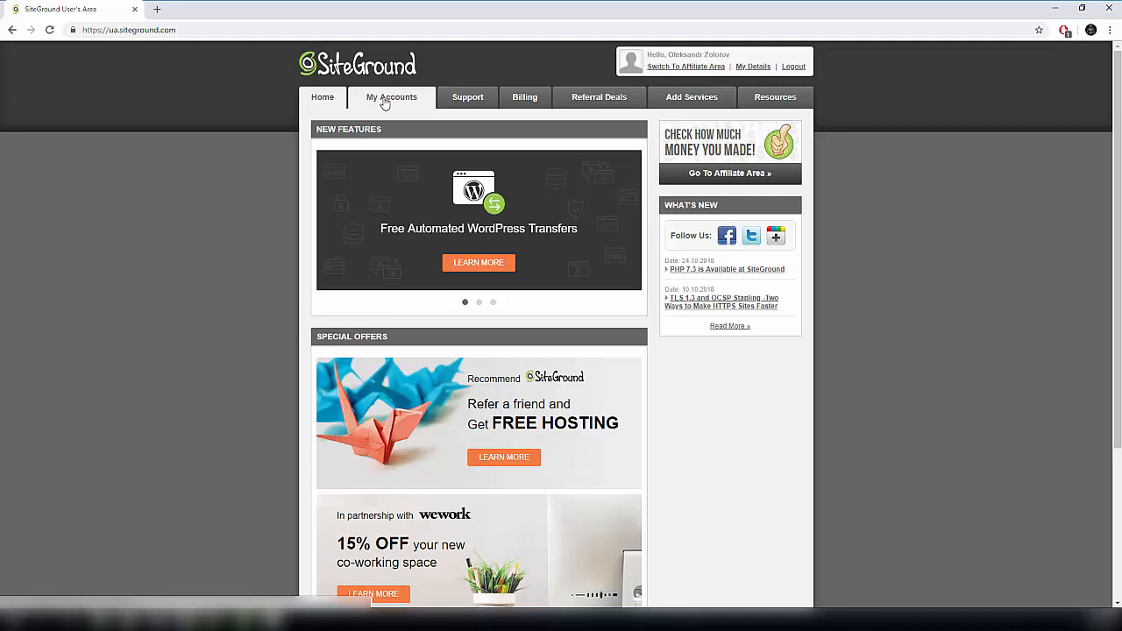
click(384, 100)
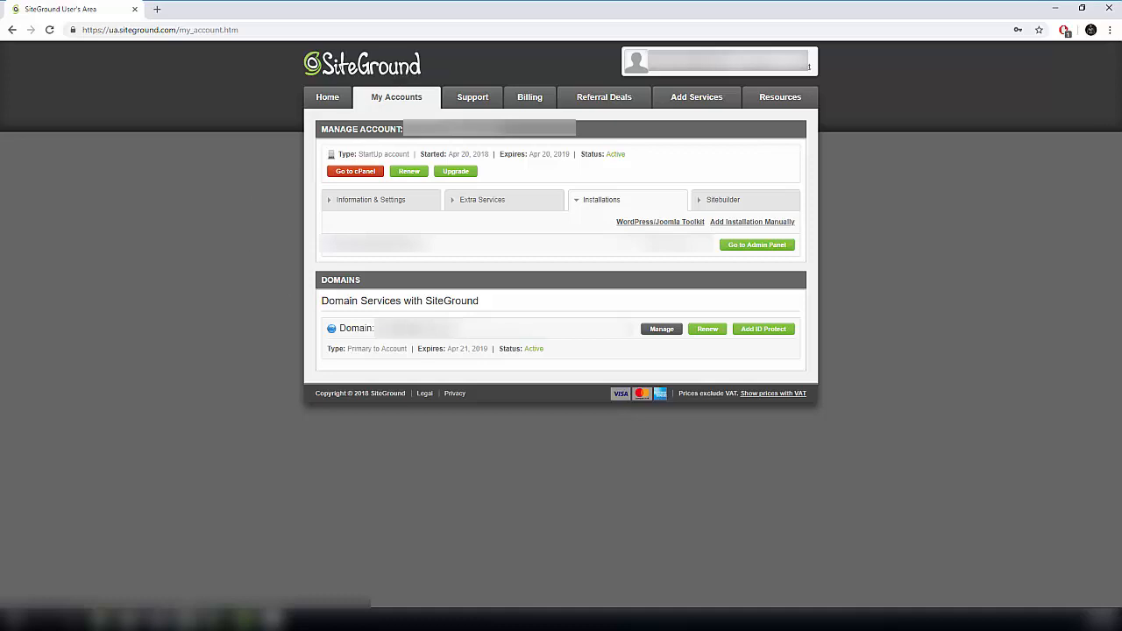
drag(457, 332, 337, 330)
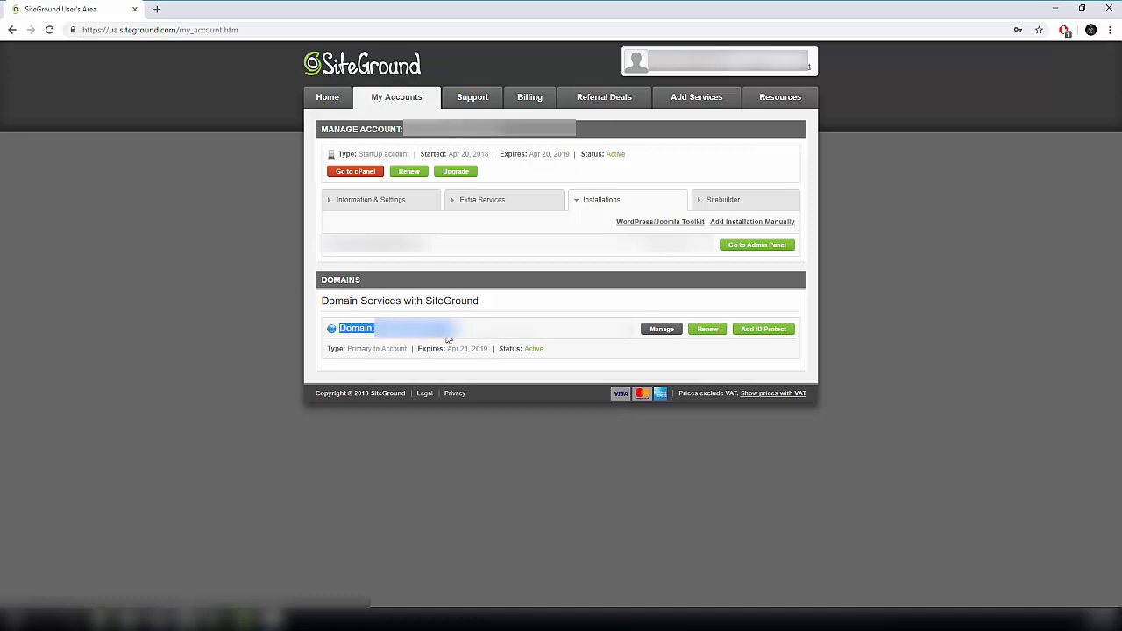
click(465, 337)
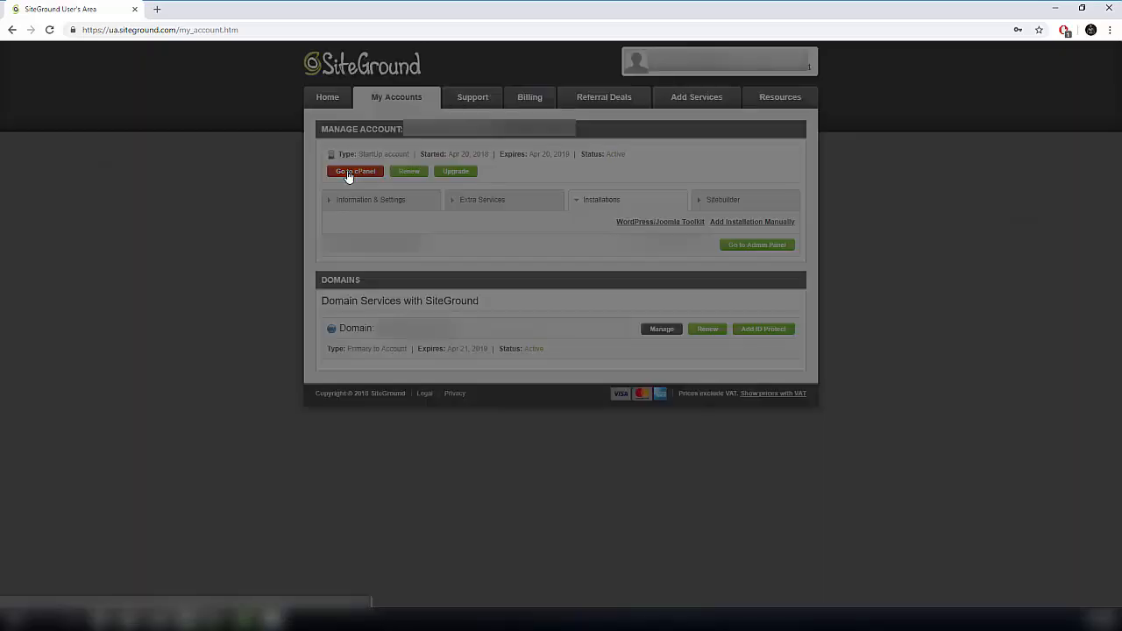
- Open the hosting account's cPanel and bring up the WordPress installation form in Softaculous
click(348, 172)
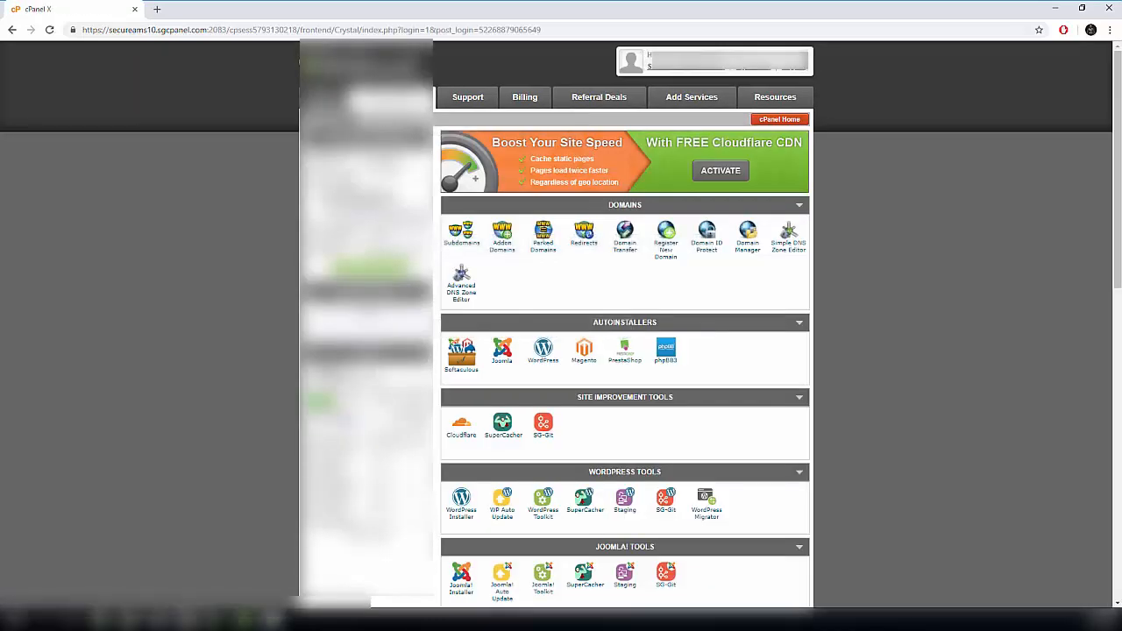
scroll(587, 199, down, 2)
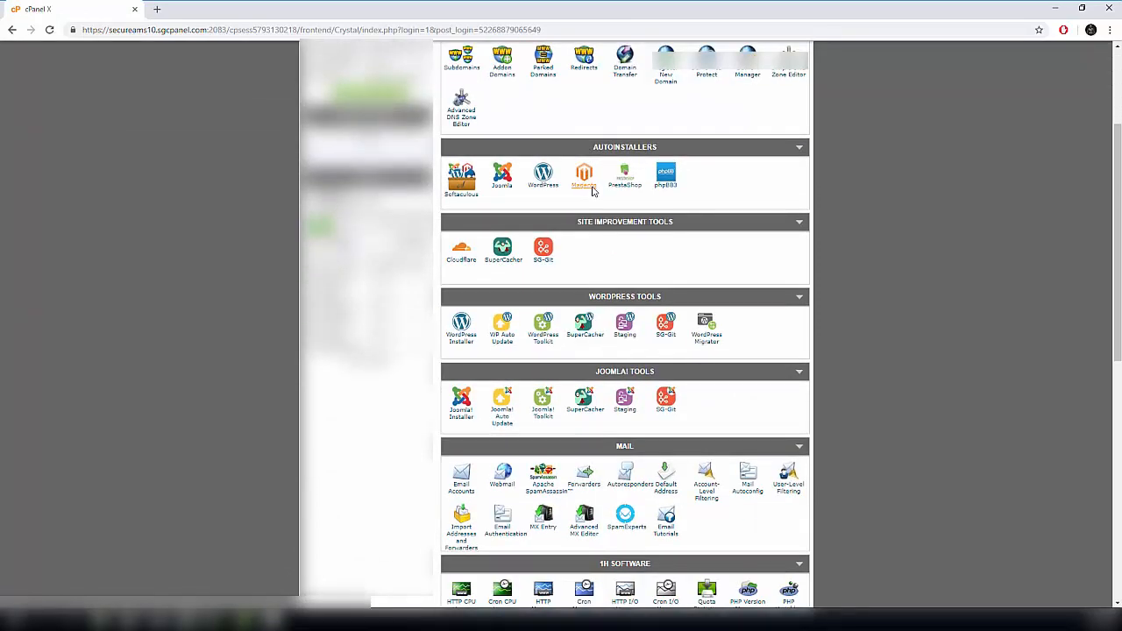
scroll(593, 193, down, 1)
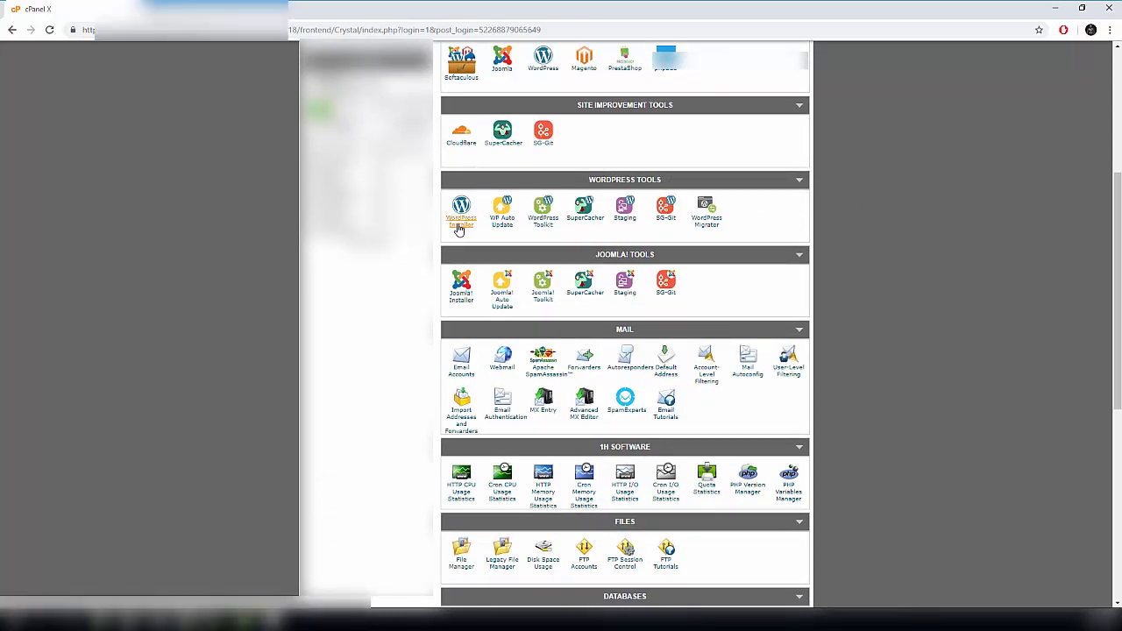
click(459, 229)
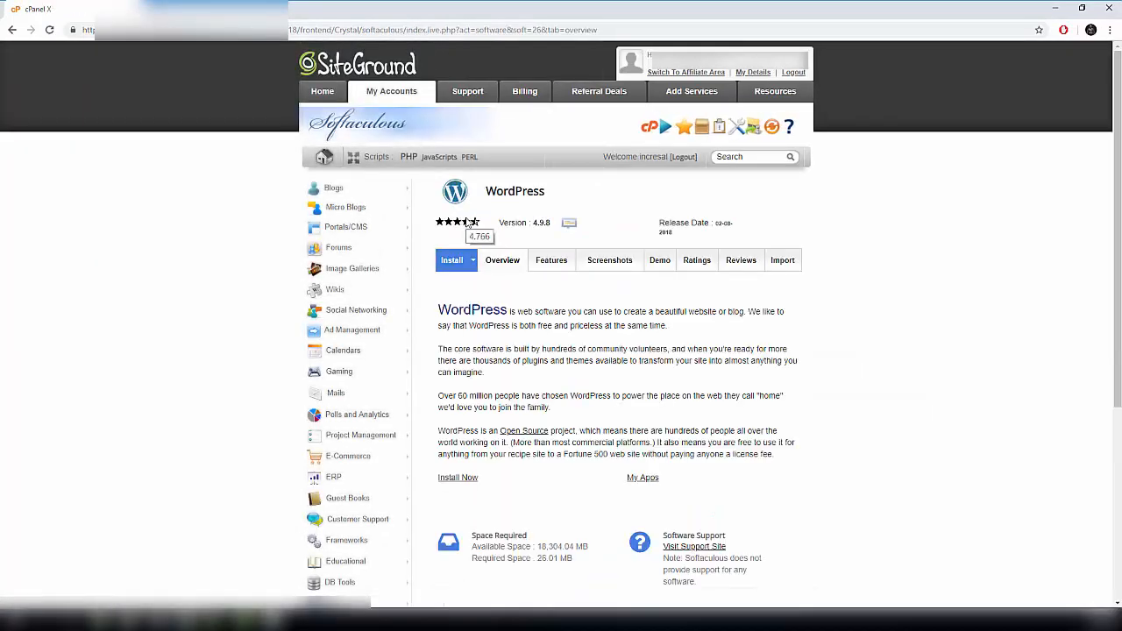
scroll(470, 225, down, 2)
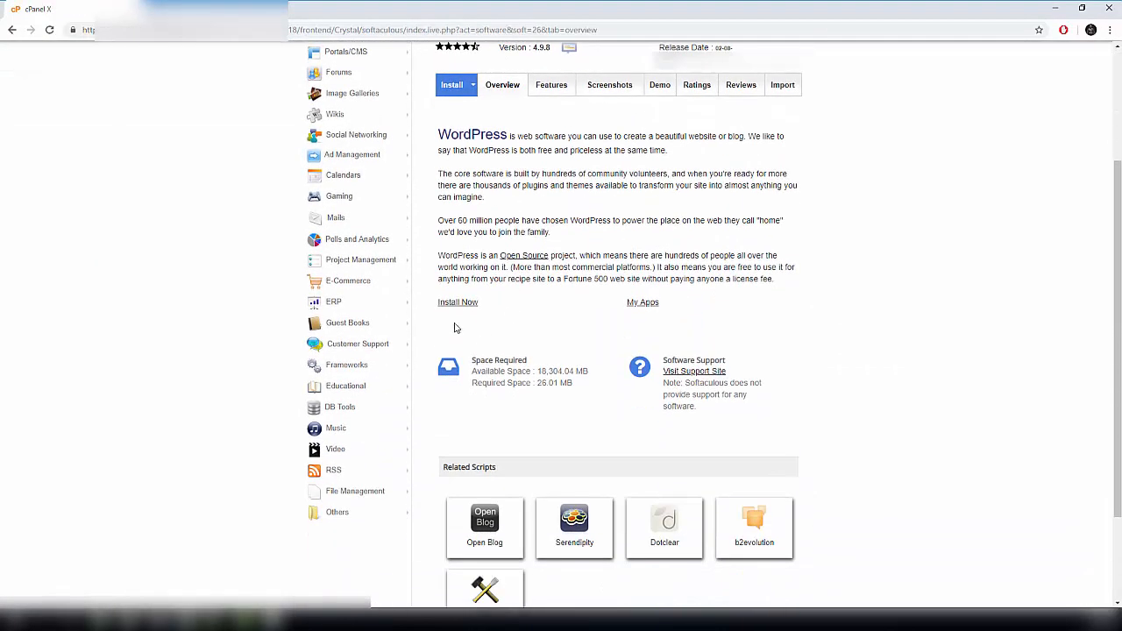
click(445, 303)
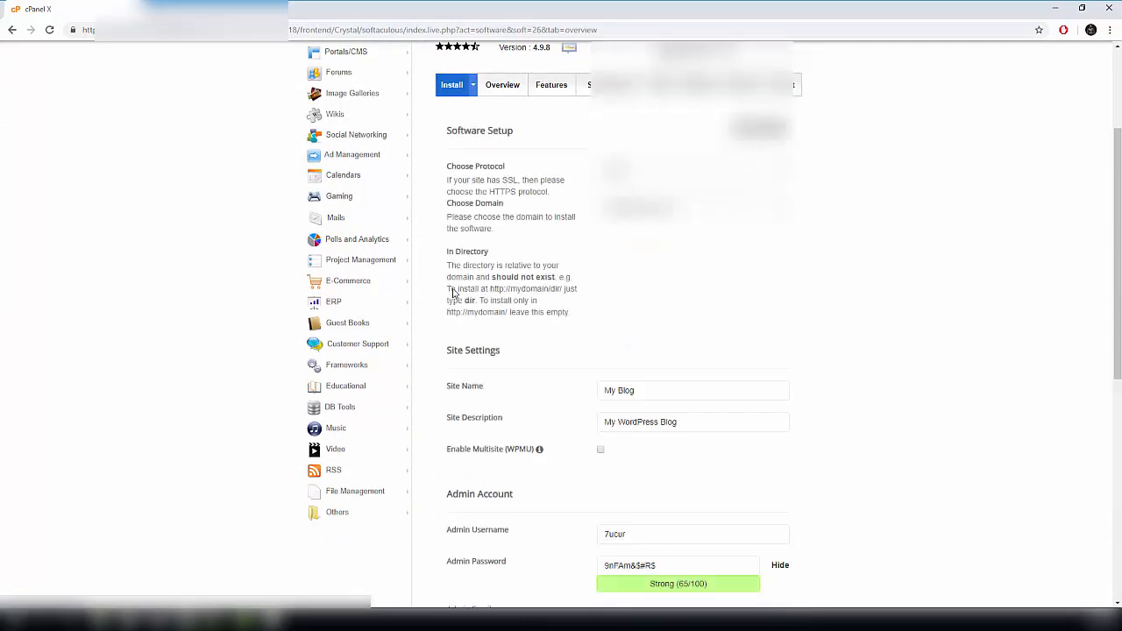
- Review the site settings and admin account details, then install WordPress with English and the WordPress Starter option enabled
scroll(507, 225, down, 3)
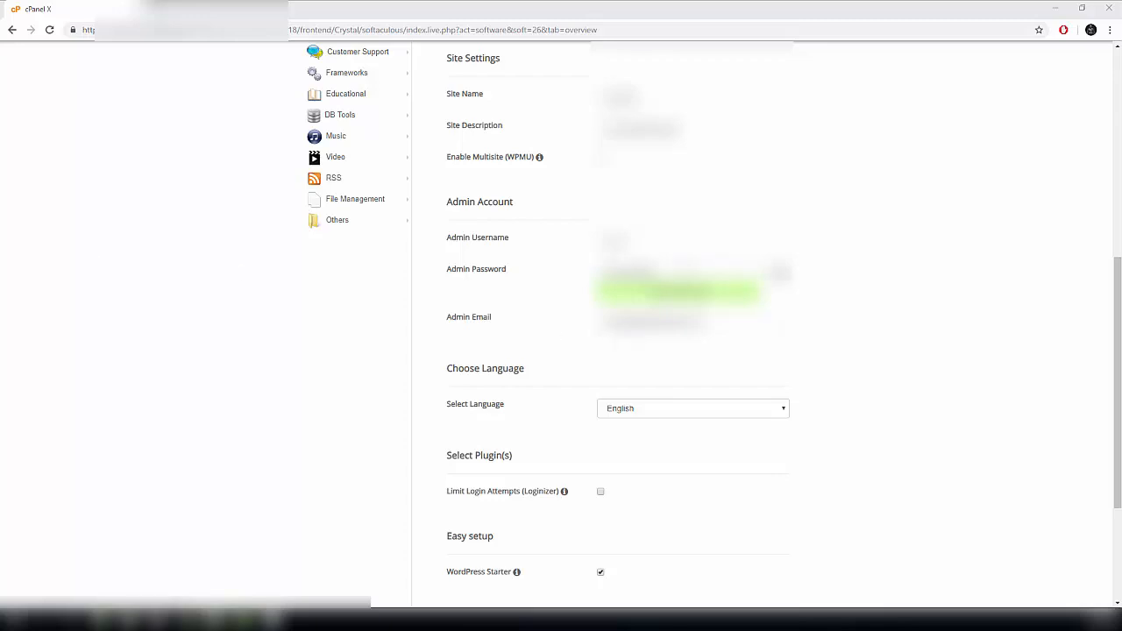
double_click(627, 271)
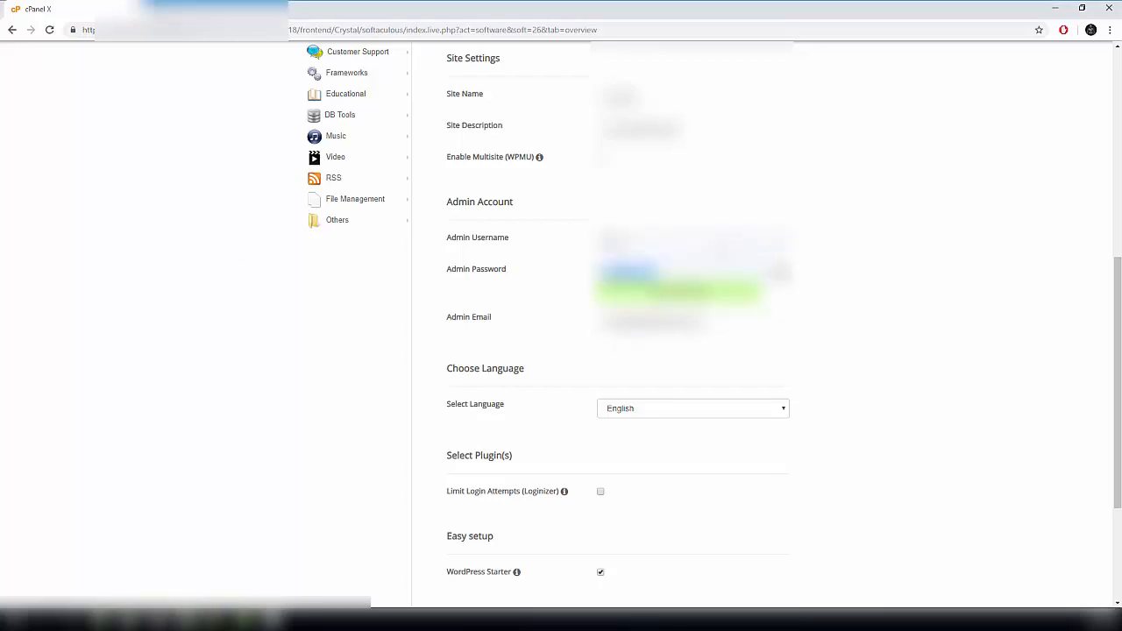
click(887, 151)
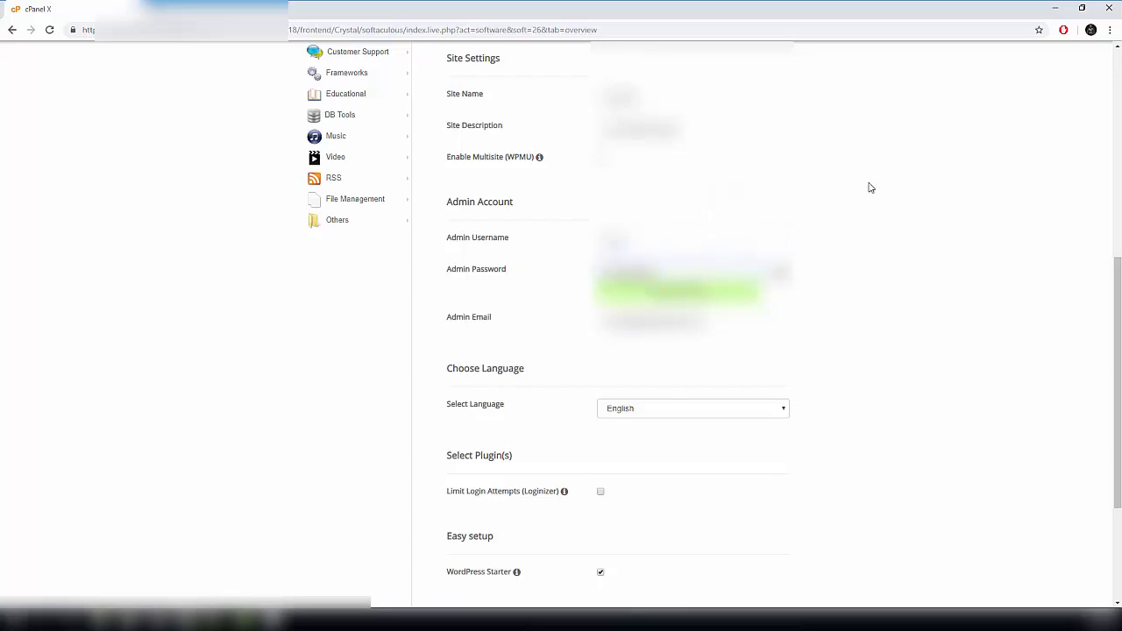
scroll(869, 186, down, 3)
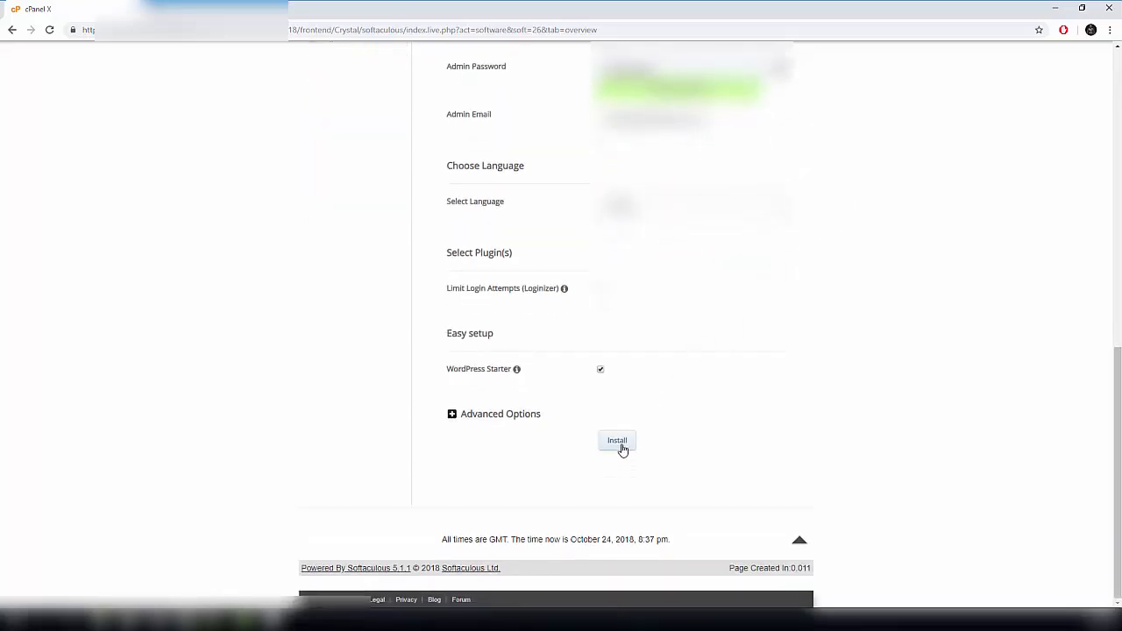
click(621, 445)
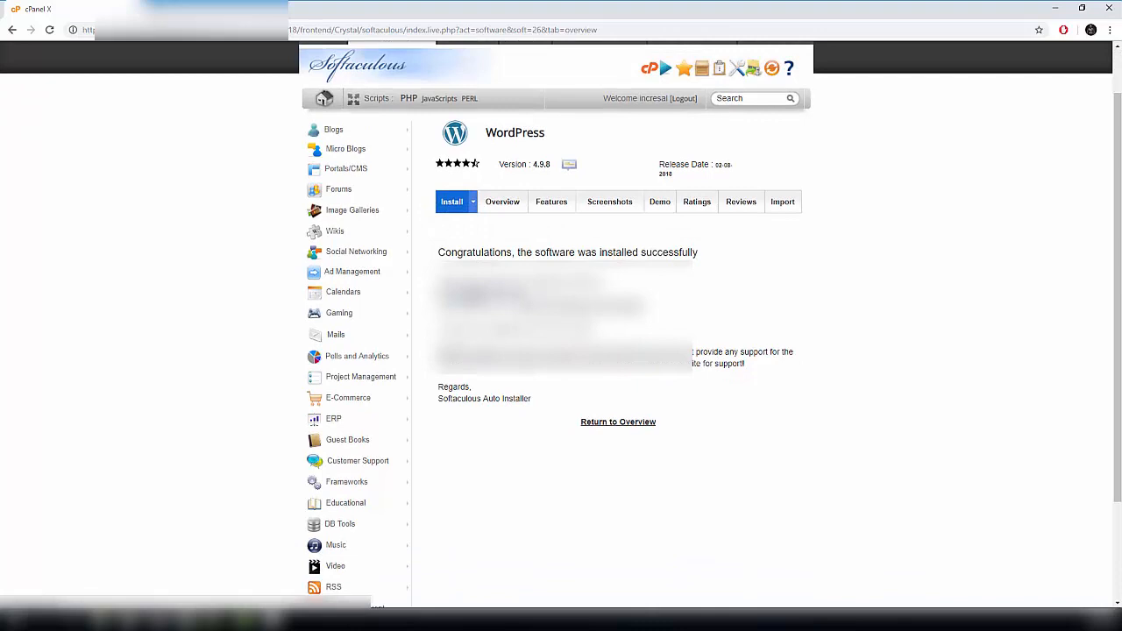
- Open the newly installed WordPress site's link from the installation confirmation in a new browser tab
right_click(471, 371)
right_click(471, 290)
right_click(470, 371)
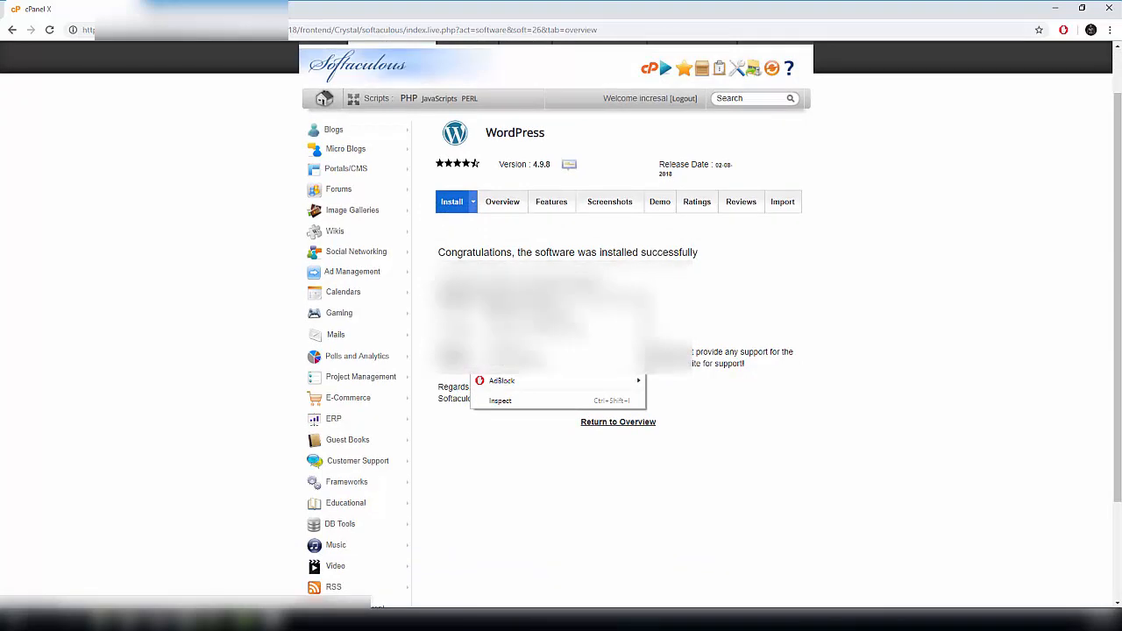
key(Escape)
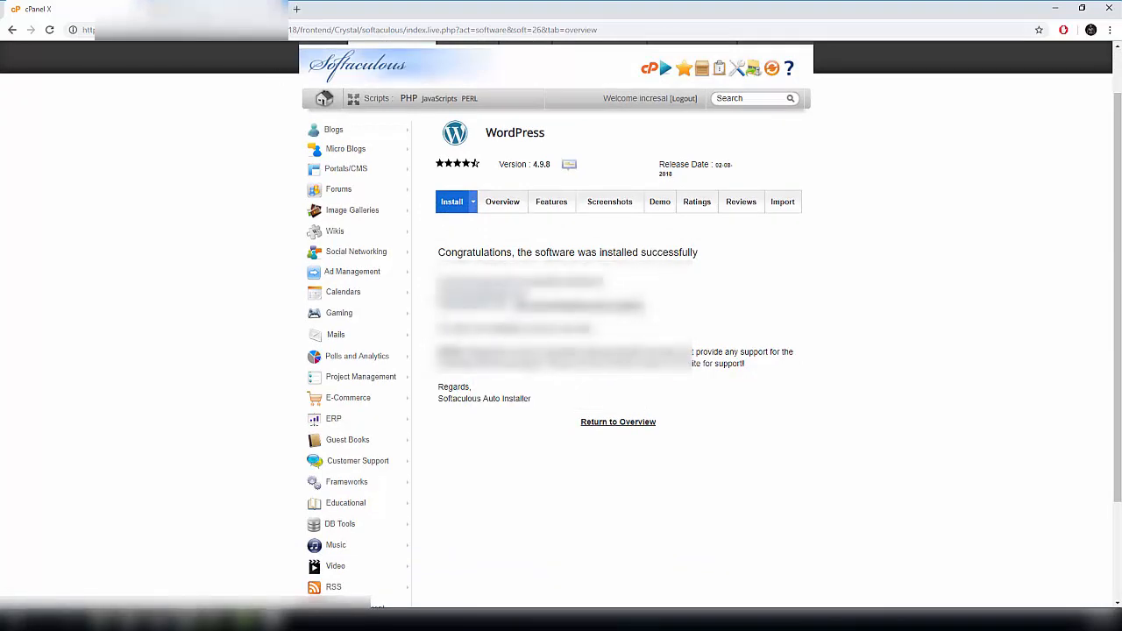
click(499, 294)
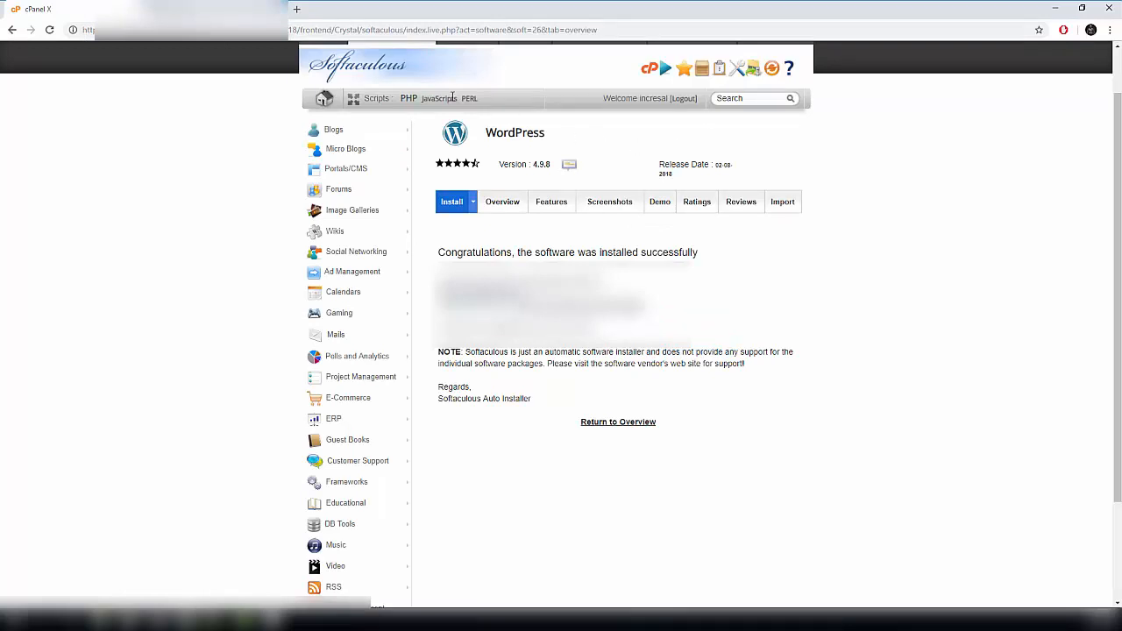
- Return to the cPanel home page and open the SSL/TLS Manager's page for managing SSL sites
click(12, 33)
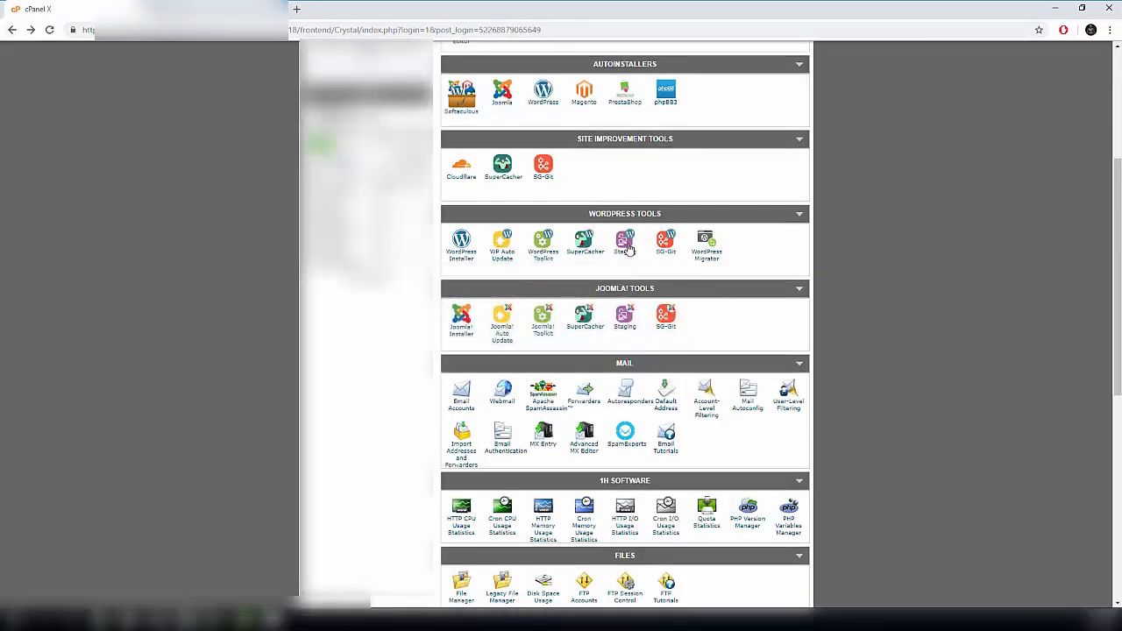
scroll(636, 158, down, 1)
scroll(635, 158, down, 7)
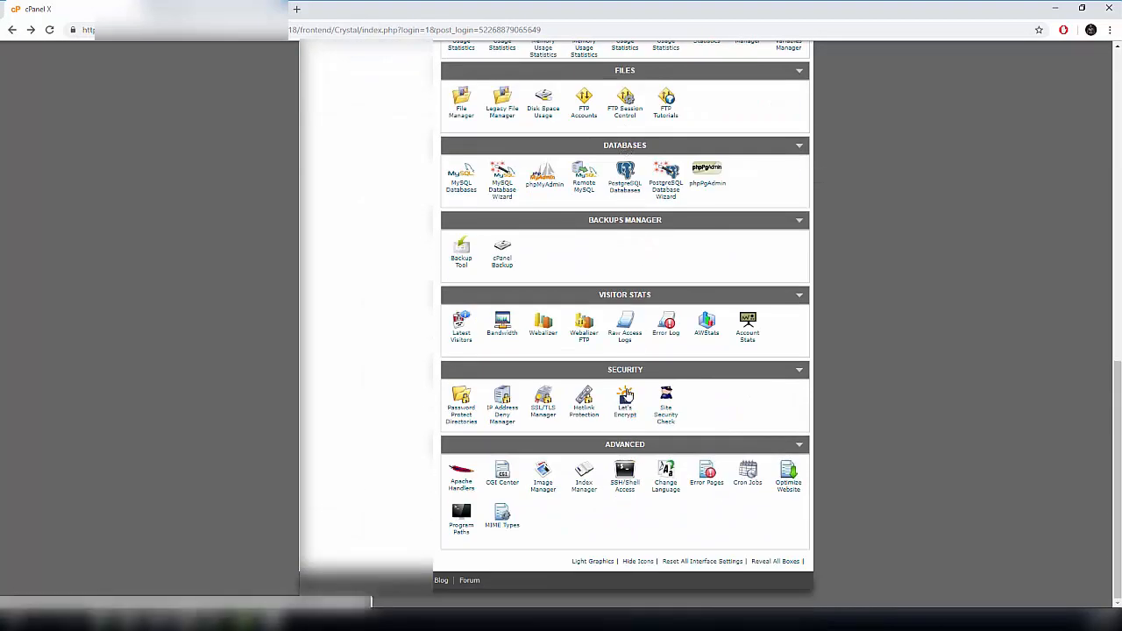
click(541, 420)
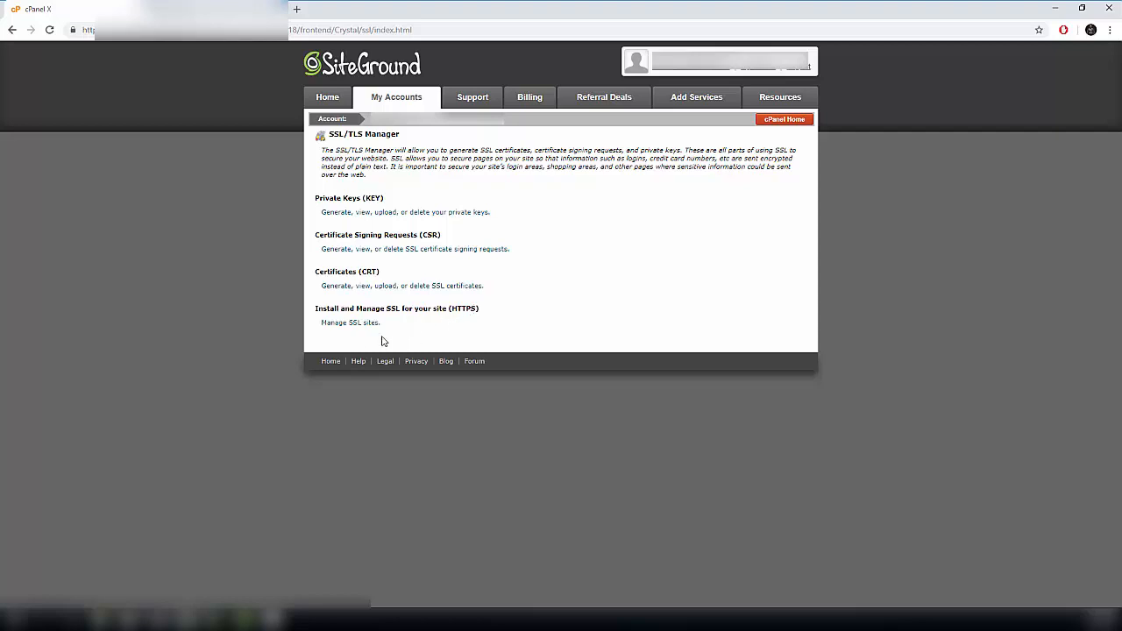
click(334, 328)
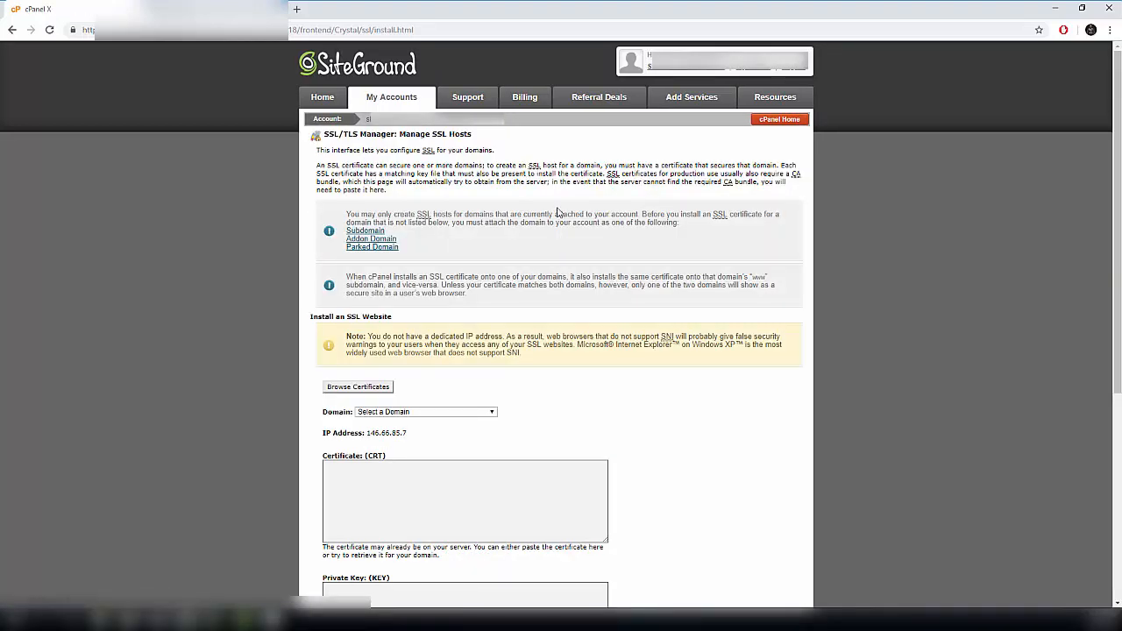
- Select the store's domain in the SSL website installation form and autofill the certificate, private key and CA bundle for it
scroll(550, 217, down, 4)
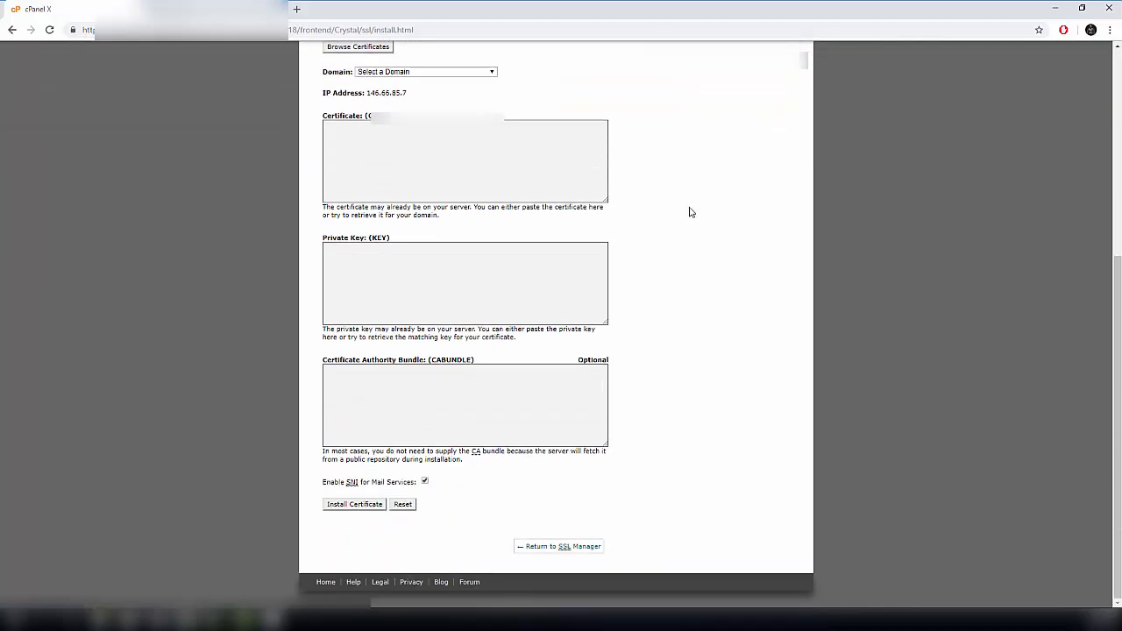
scroll(701, 201, up, 3)
scroll(724, 162, up, 2)
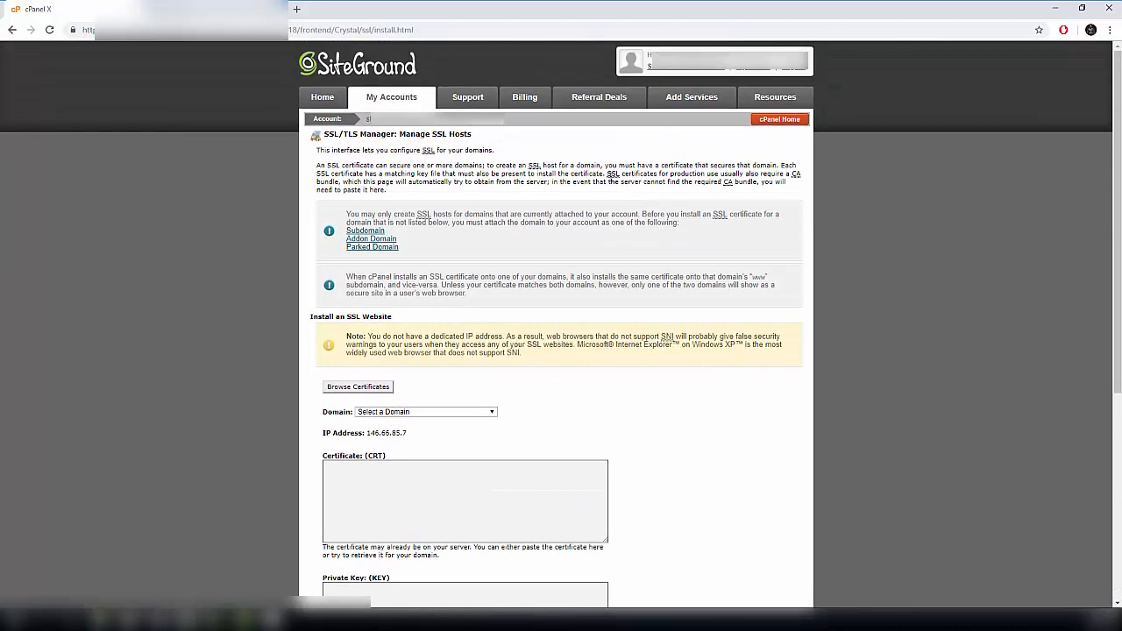
scroll(552, 226, down, 2)
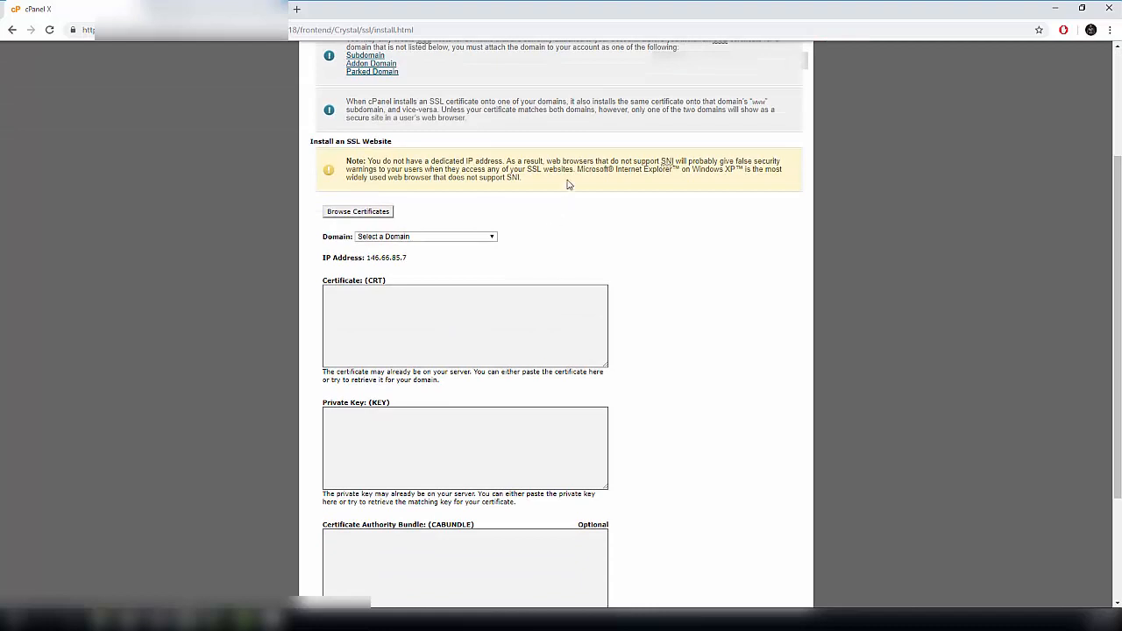
scroll(526, 158, down, 2)
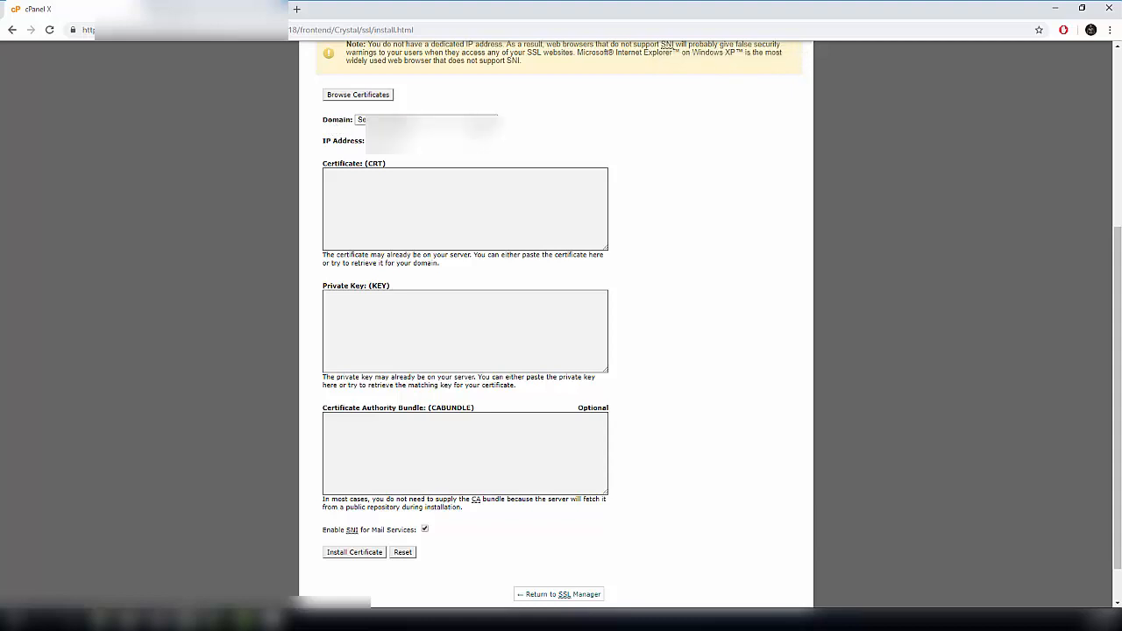
click(425, 119)
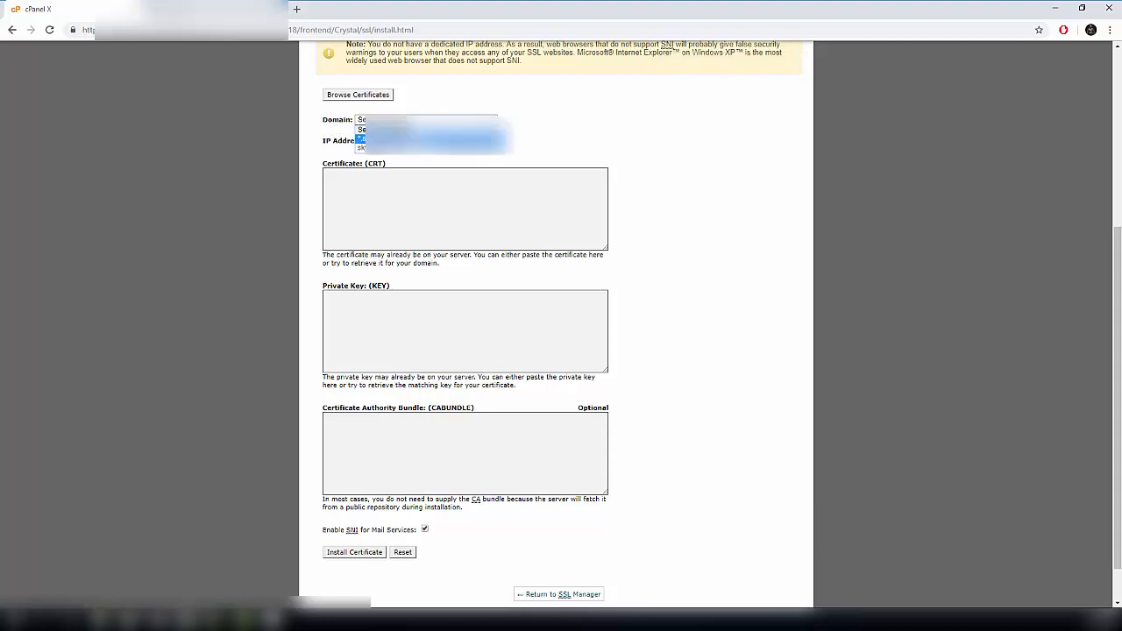
click(392, 151)
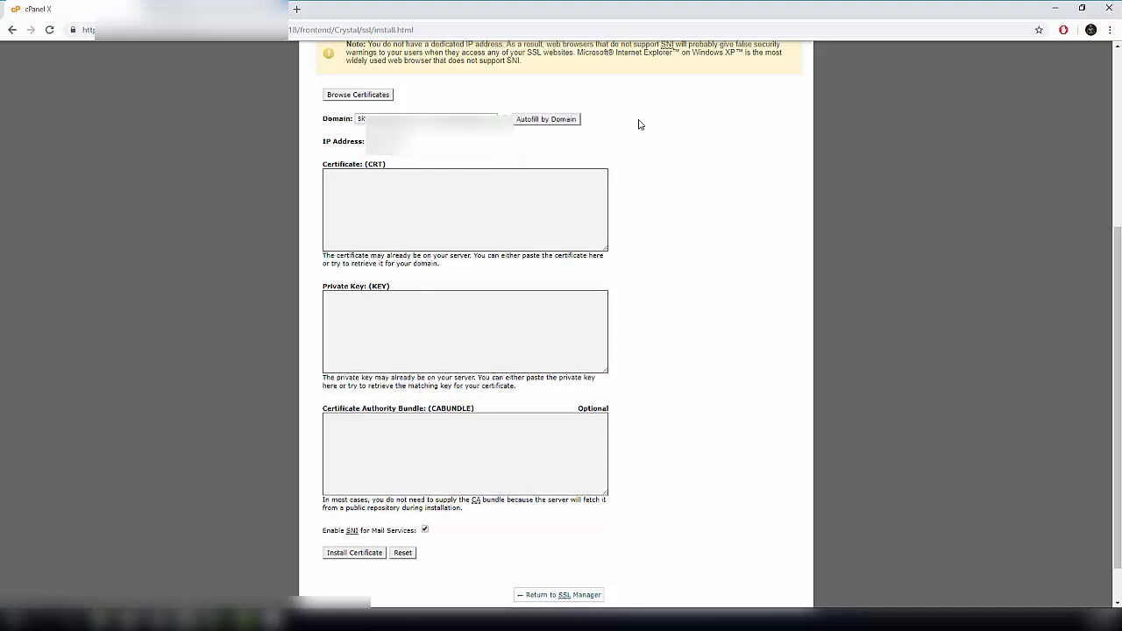
click(553, 120)
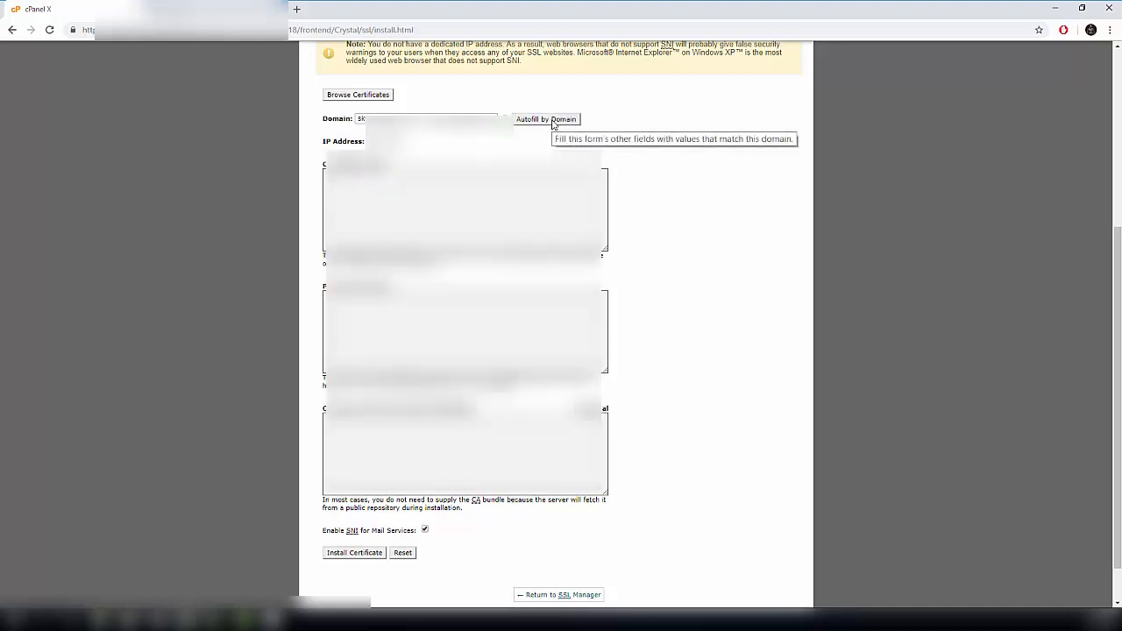
click(553, 121)
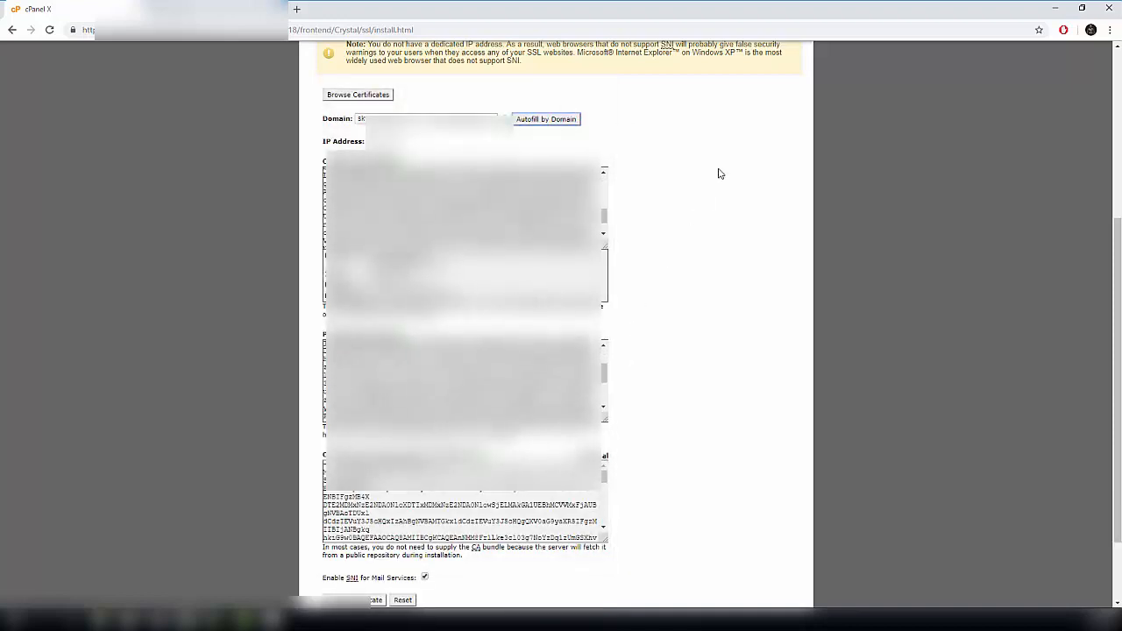
- Install the autofilled SSL certificate on the domain and close the resulting message
scroll(696, 165, down, 1)
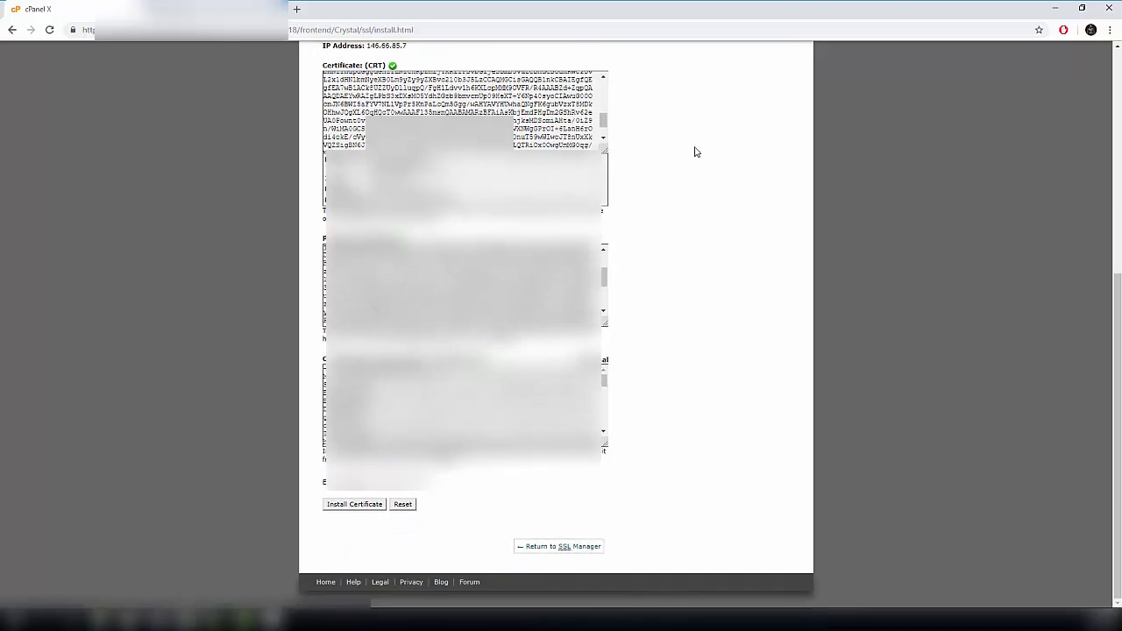
click(337, 505)
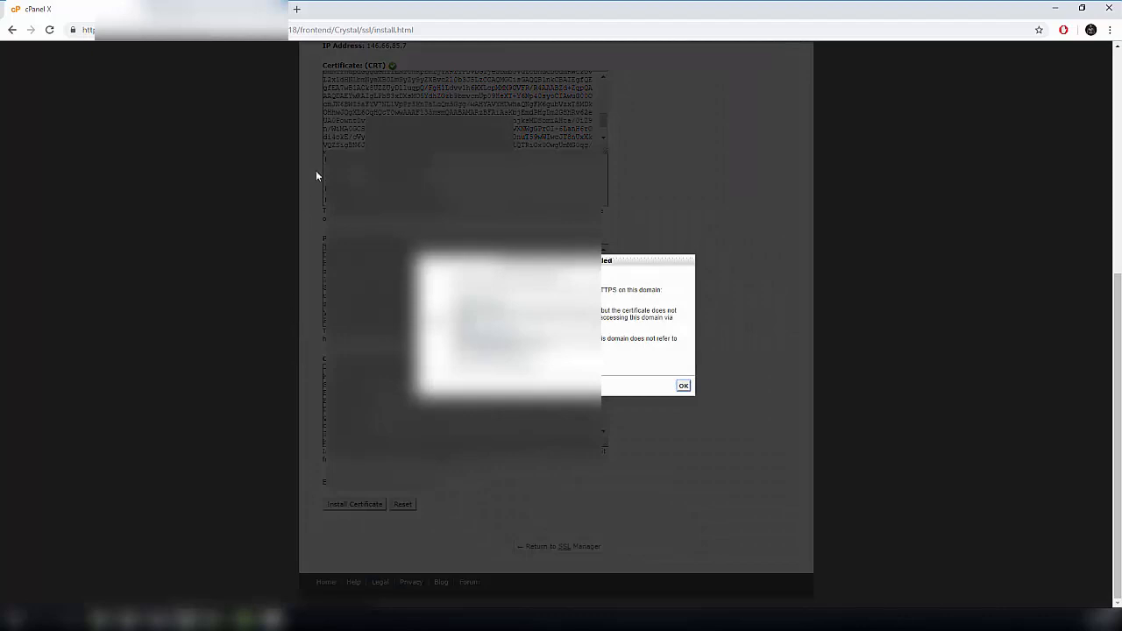
click(683, 388)
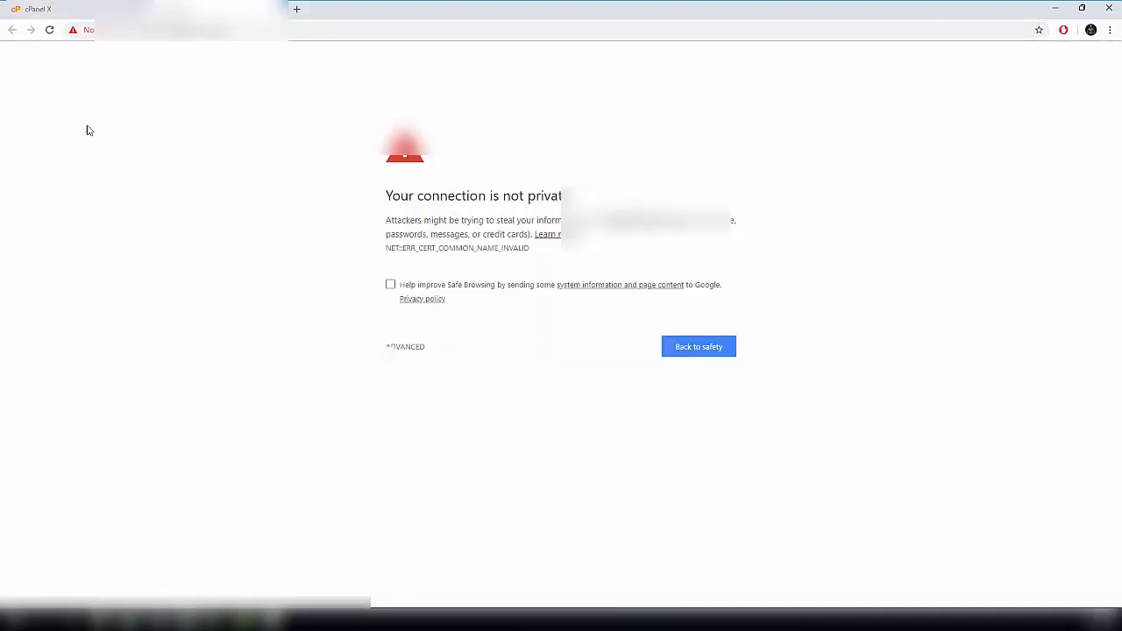
- Reload the WordPress site over HTTPS and look over its default home page
click(50, 30)
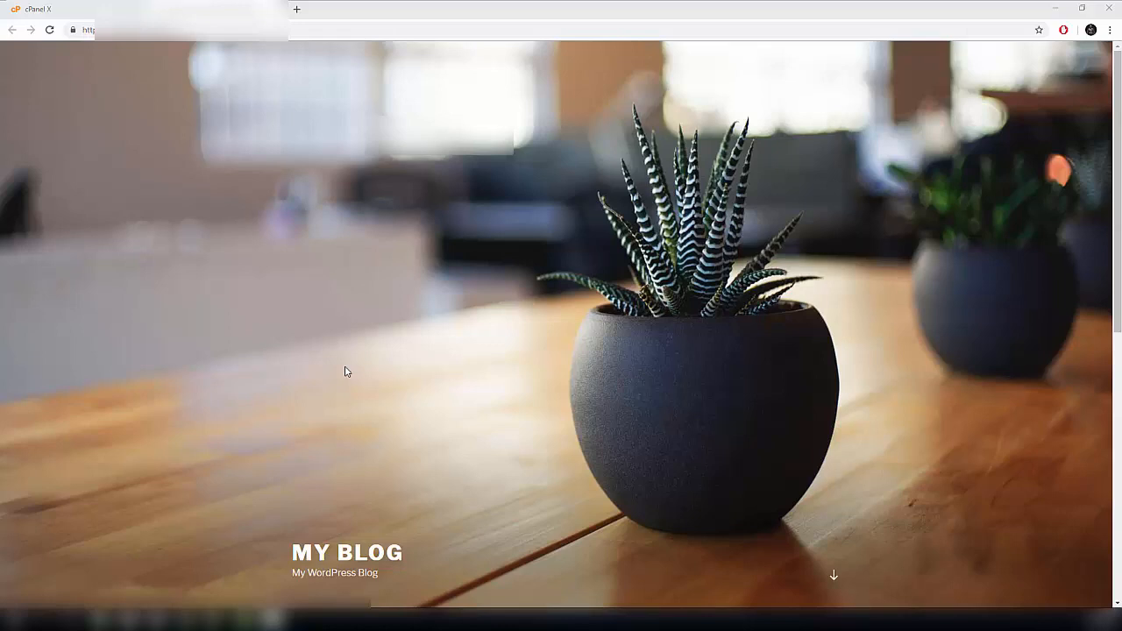
scroll(345, 368, down, 6)
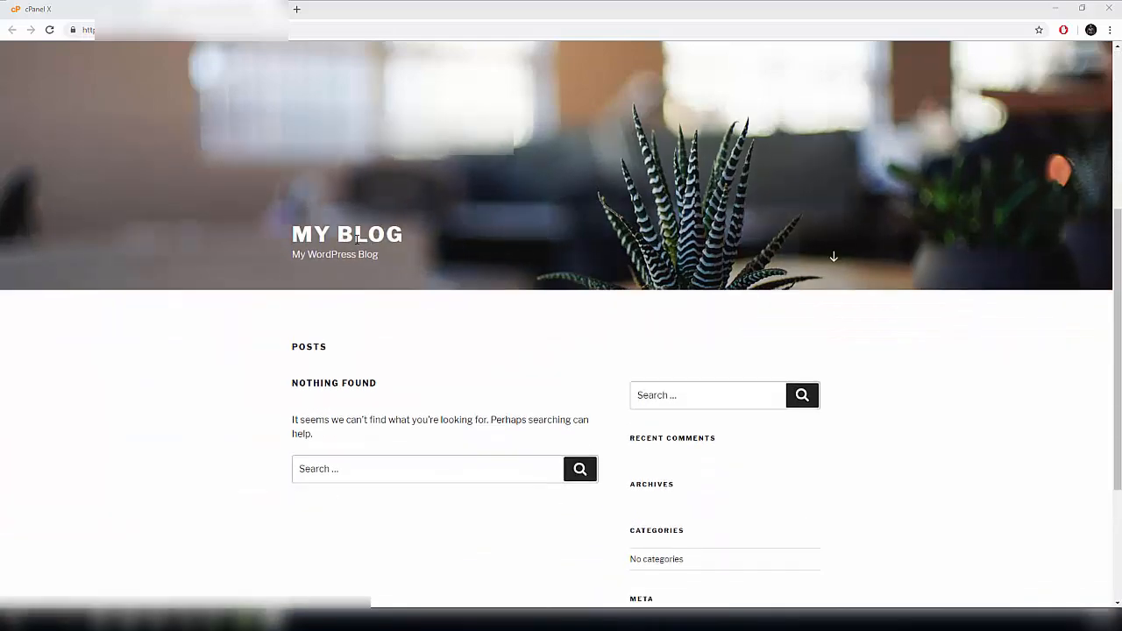
scroll(398, 324, up, 6)
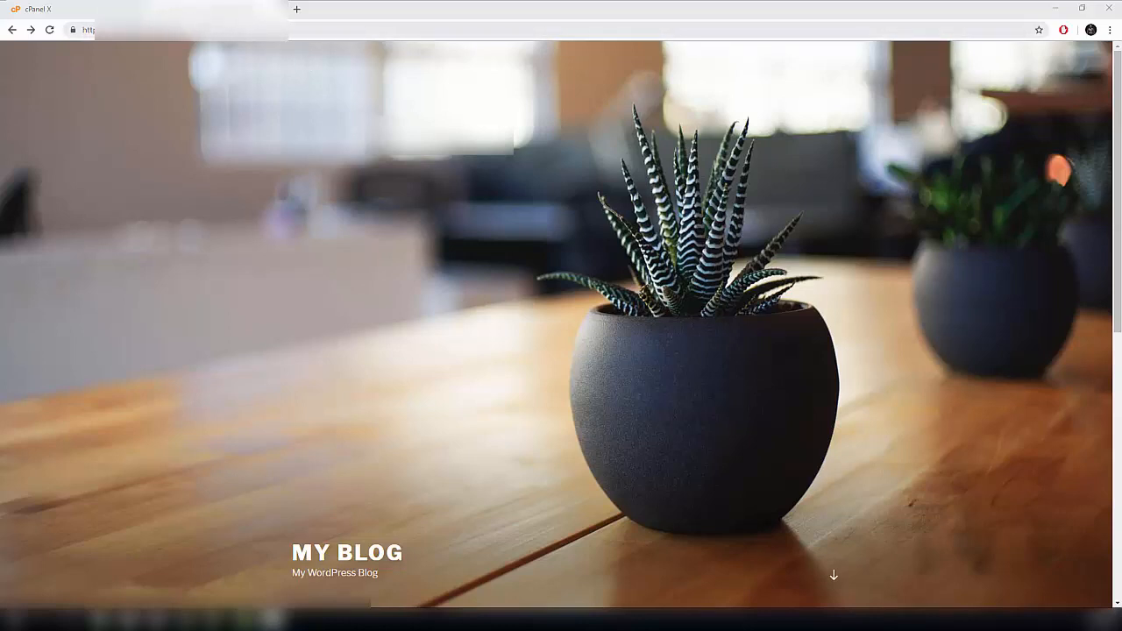
- Open the site's WordPress login page by adding /wp-admin to its address
click(194, 30)
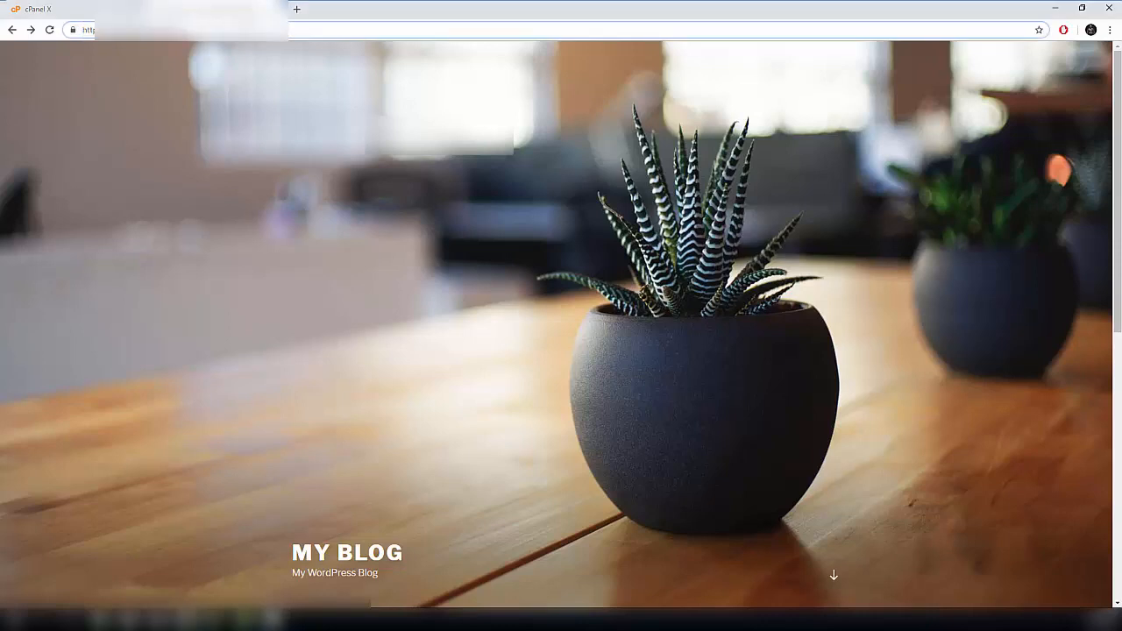
text(/)
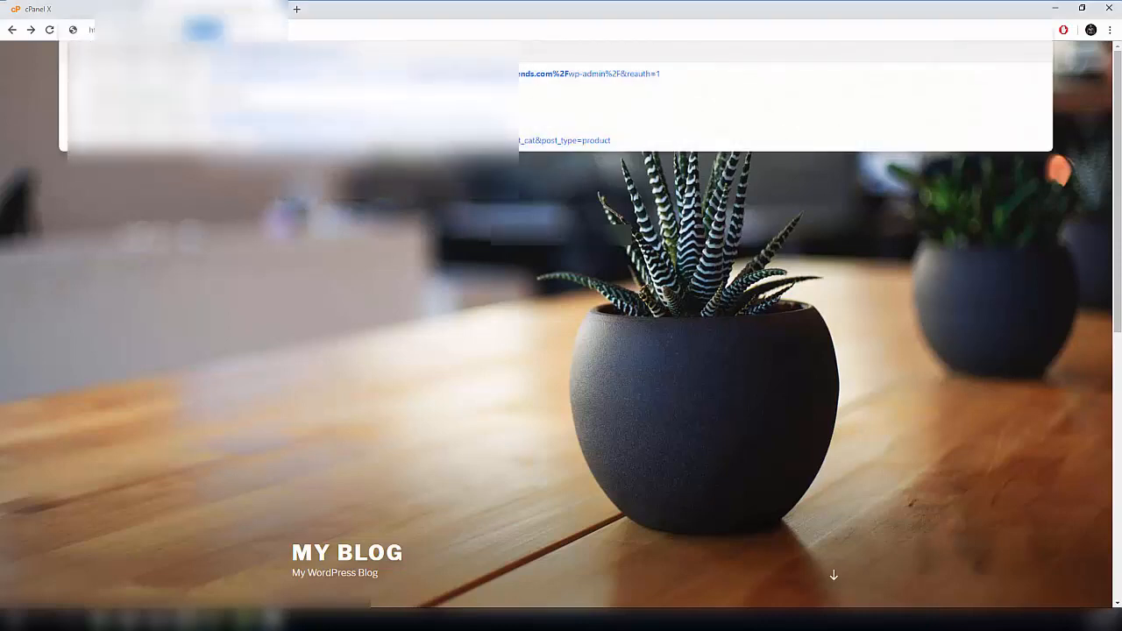
text(wp-admin)
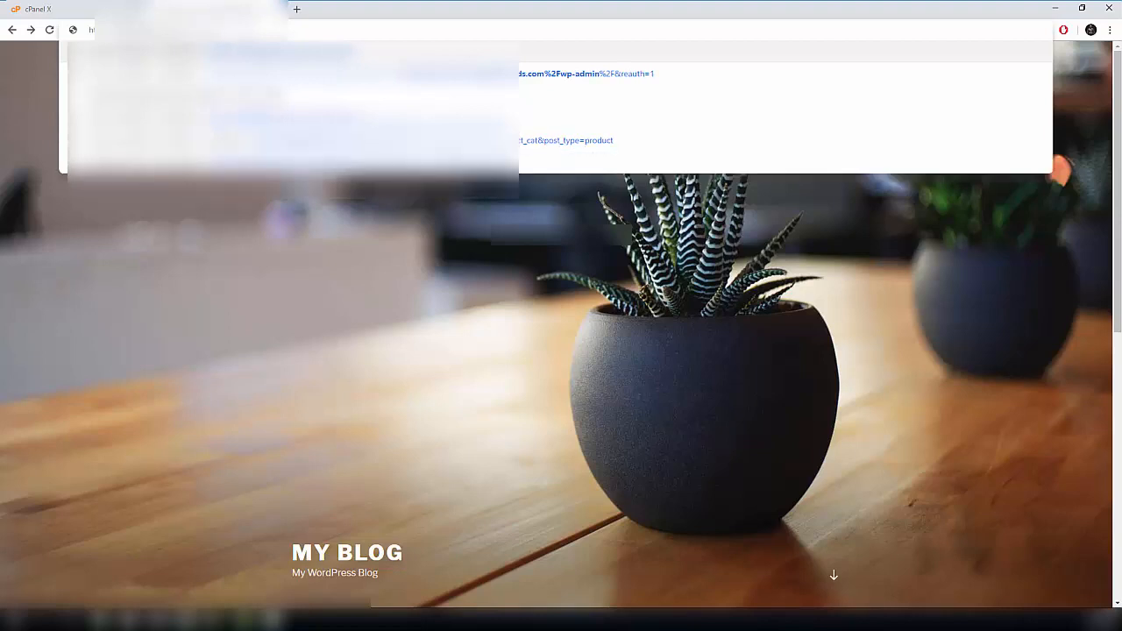
key(Return)
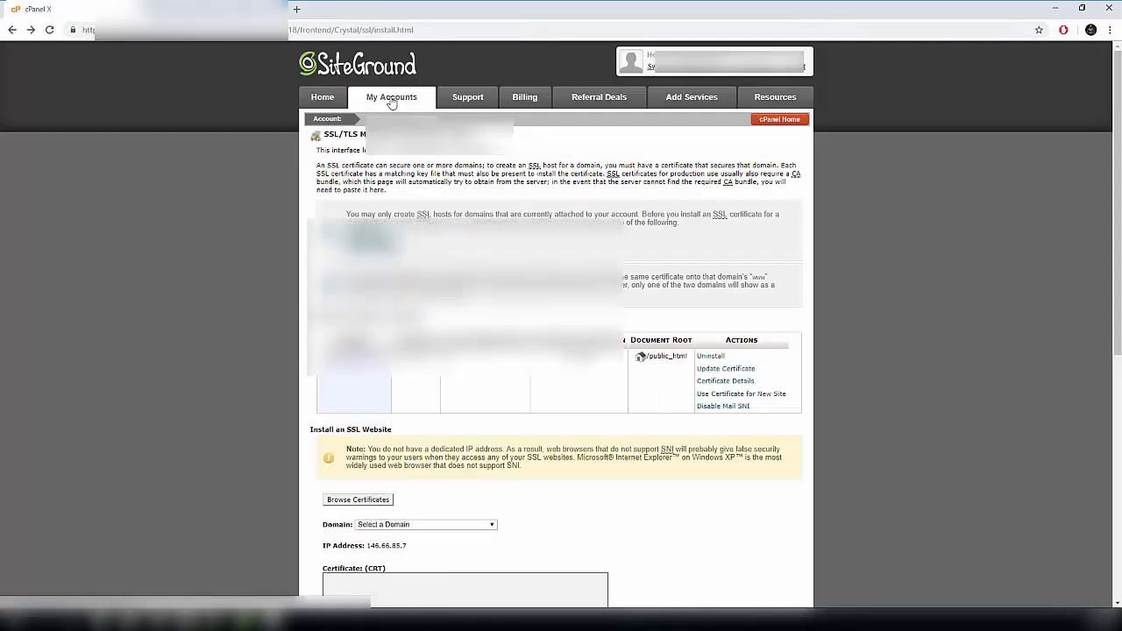
- Open the WordPress admin panel from the hosting account's list of installations, and go back to the account page
click(391, 103)
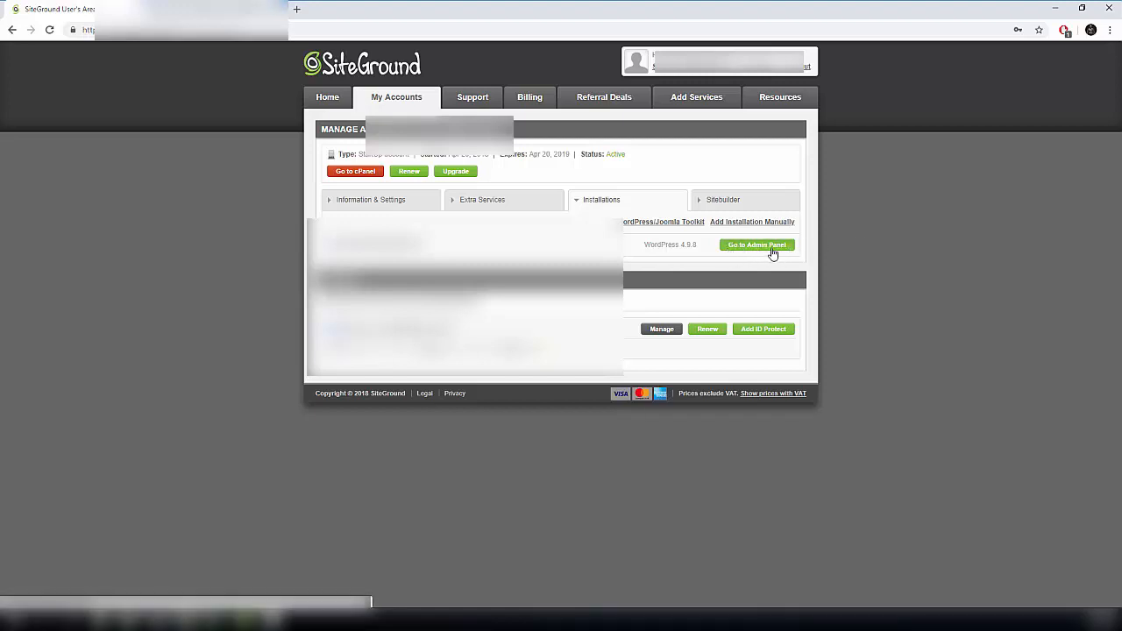
click(741, 247)
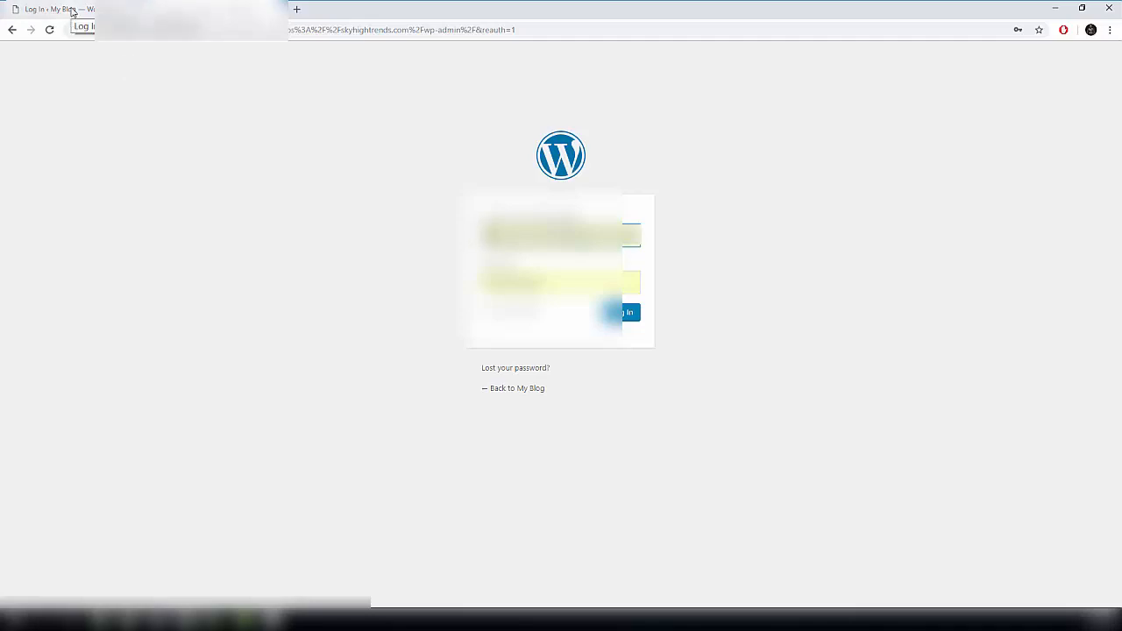
click(12, 30)
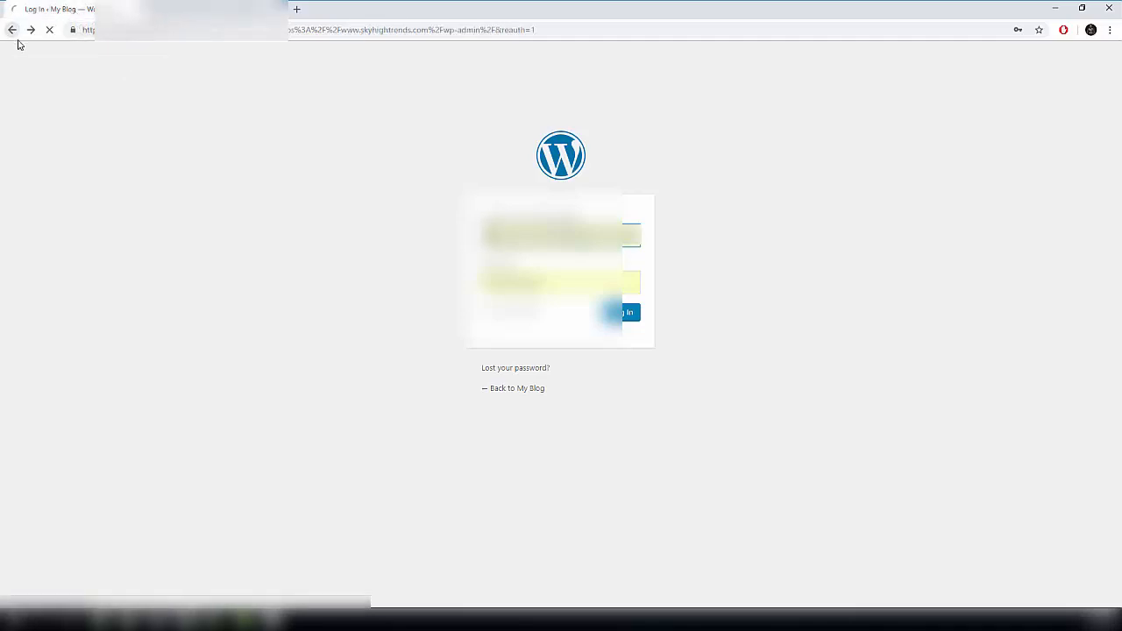
click(19, 30)
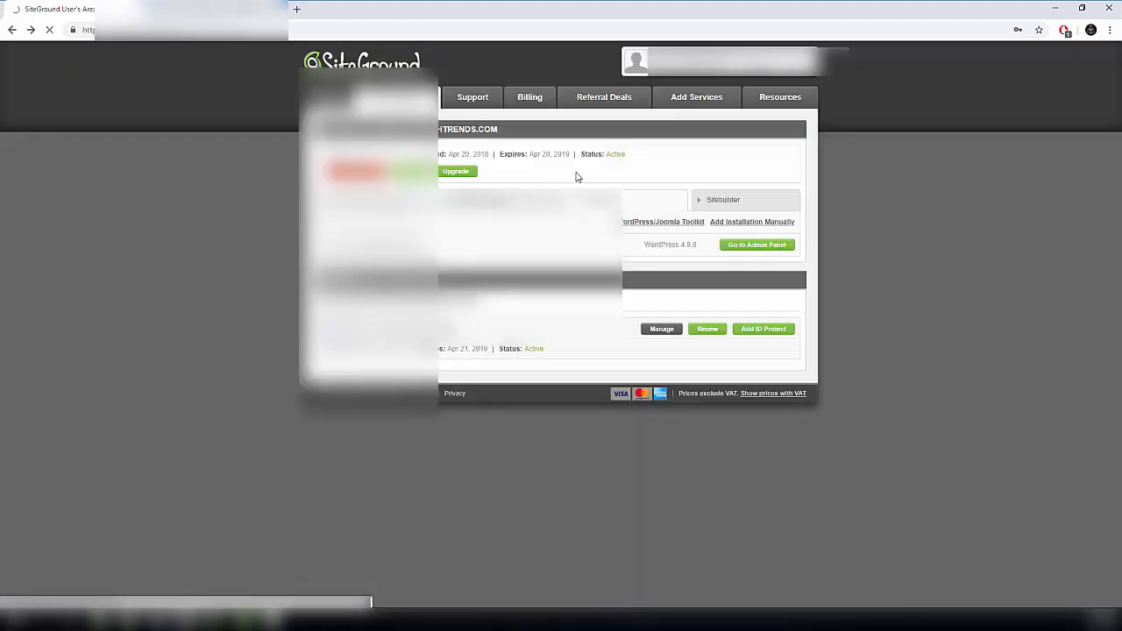
- Open the site's management page in WordPress Toolkit, bring up the option to destroy the installation, and cancel it
scroll(601, 173, down, 3)
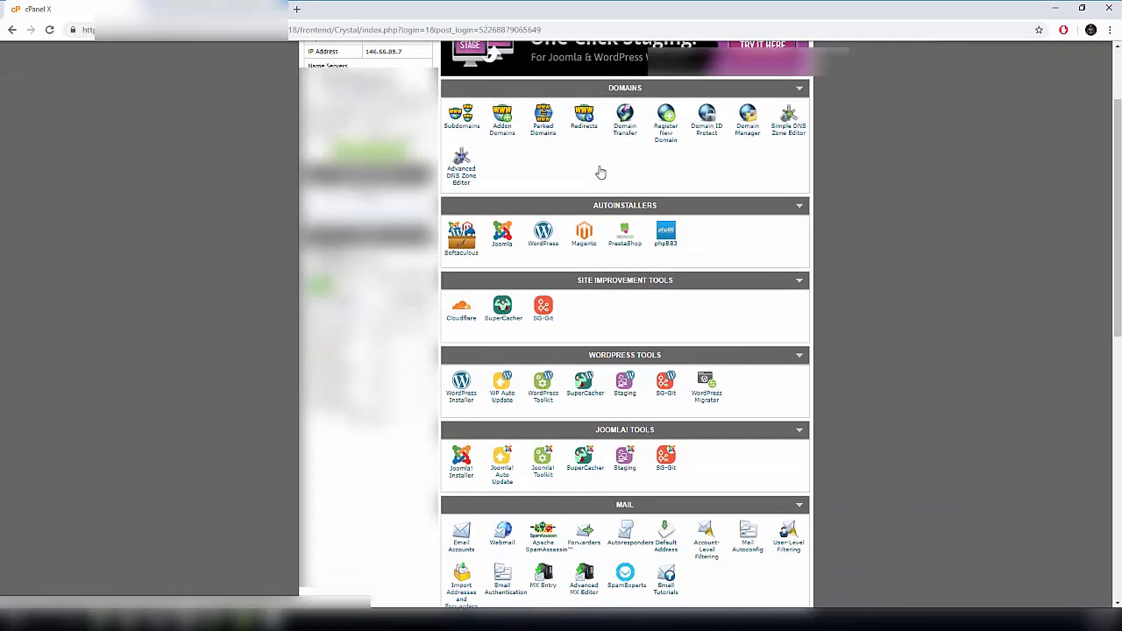
scroll(600, 172, down, 2)
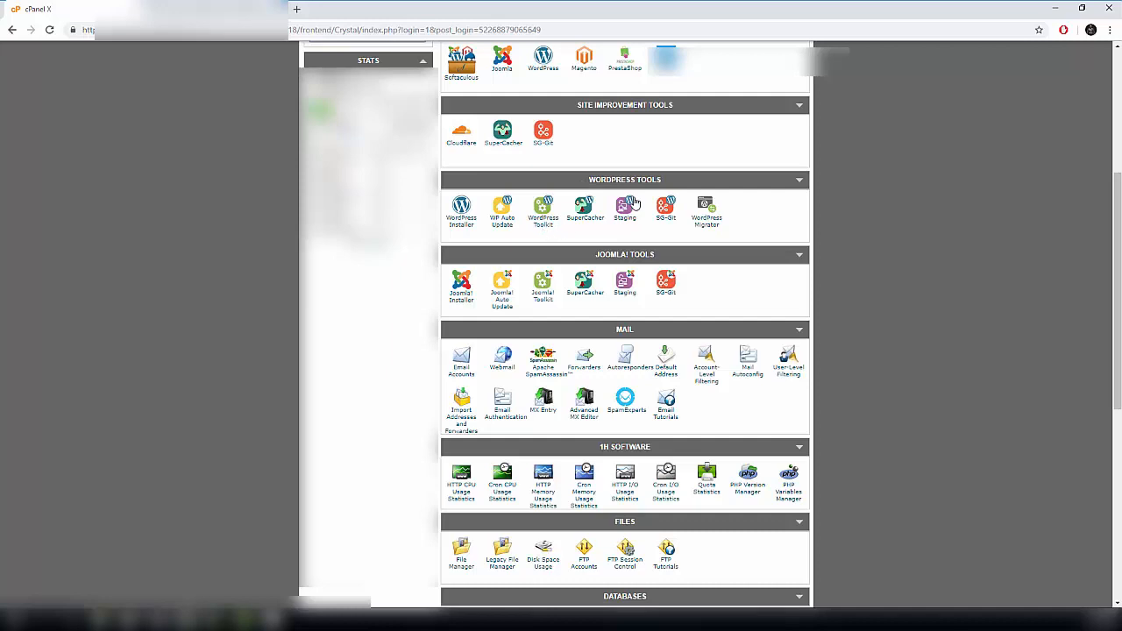
click(544, 223)
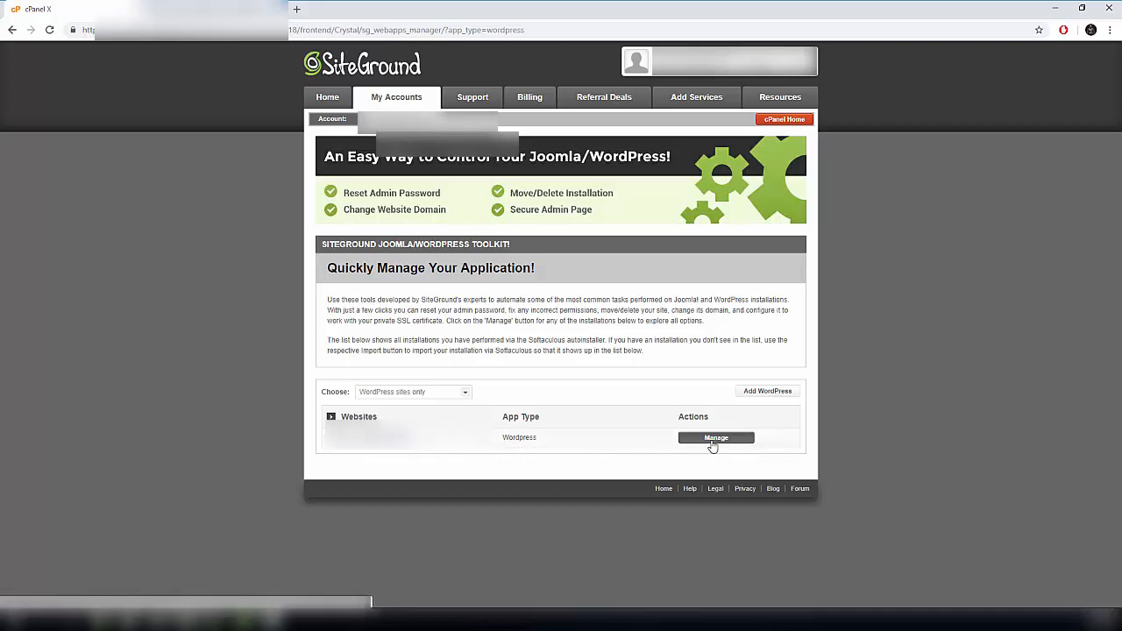
click(714, 439)
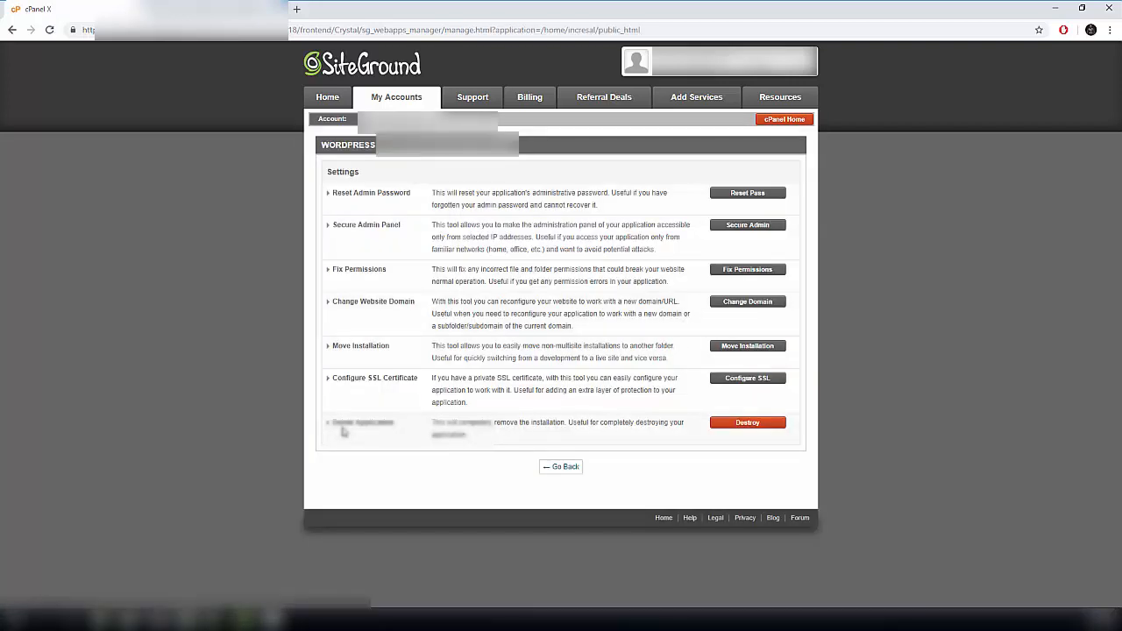
click(770, 426)
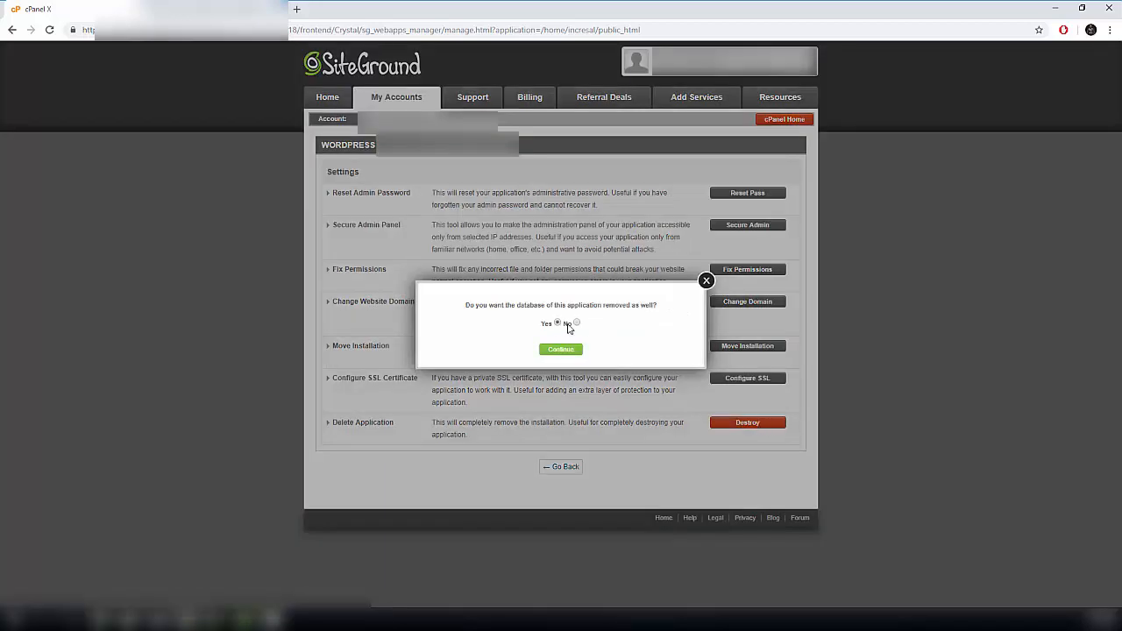
click(707, 281)
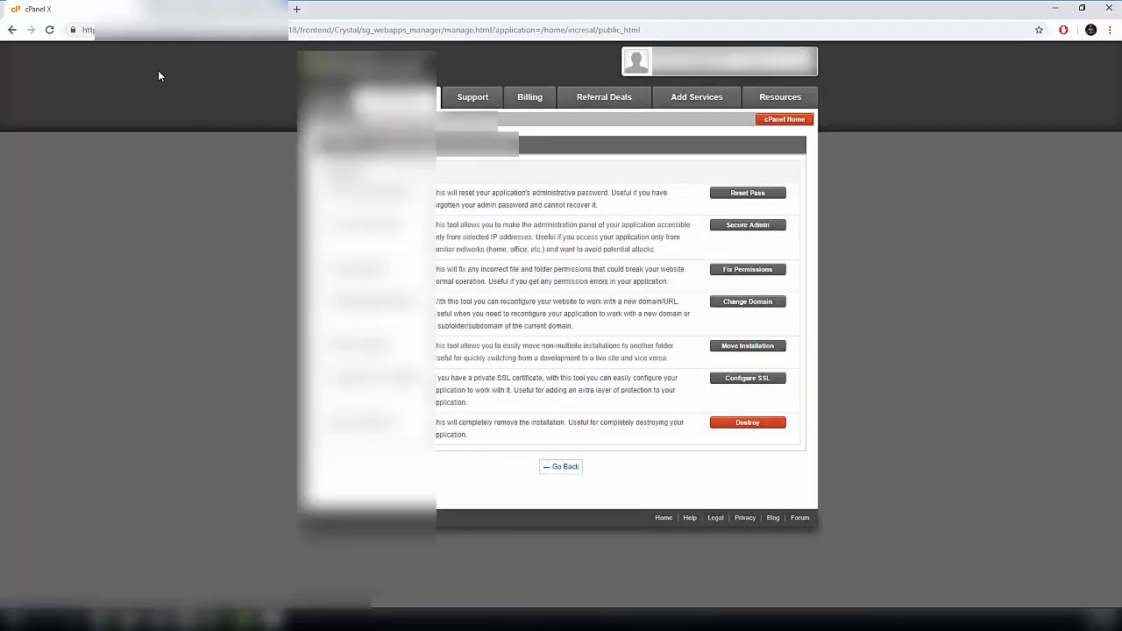
- Return to the cPanel home page and locate the WordPress Installer among the WordPress tools
click(785, 119)
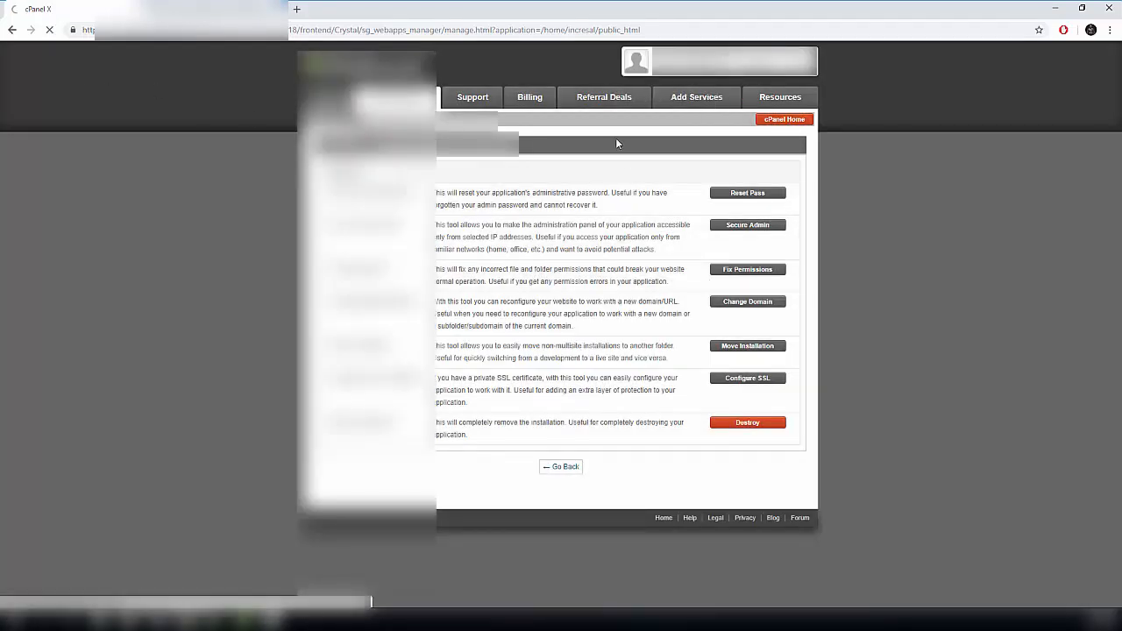
scroll(581, 155, down, 5)
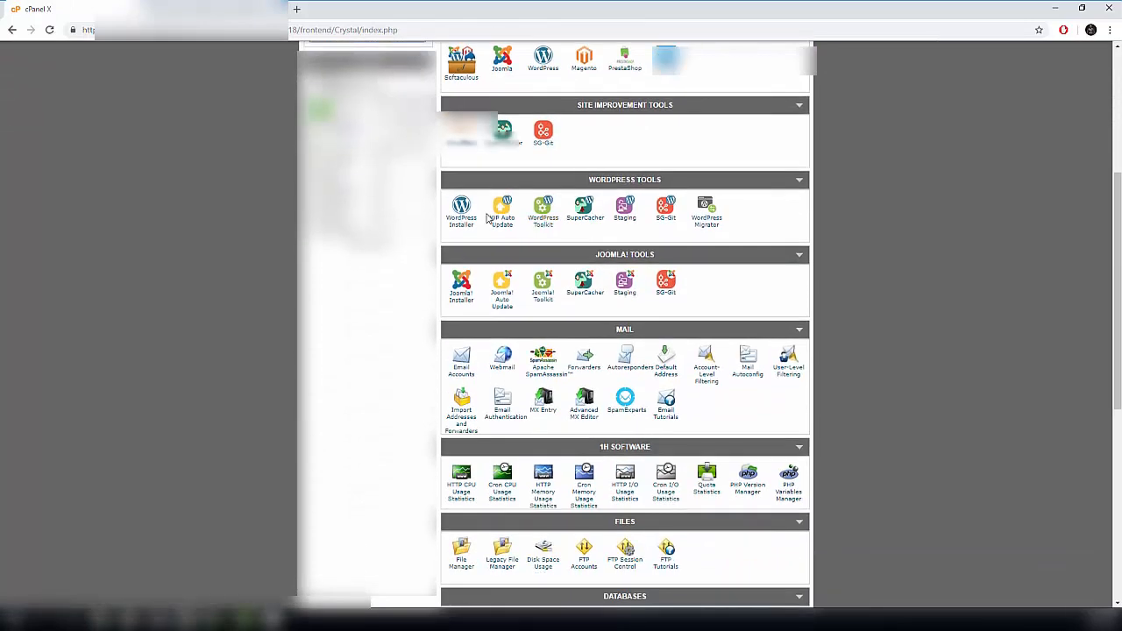
click(469, 232)
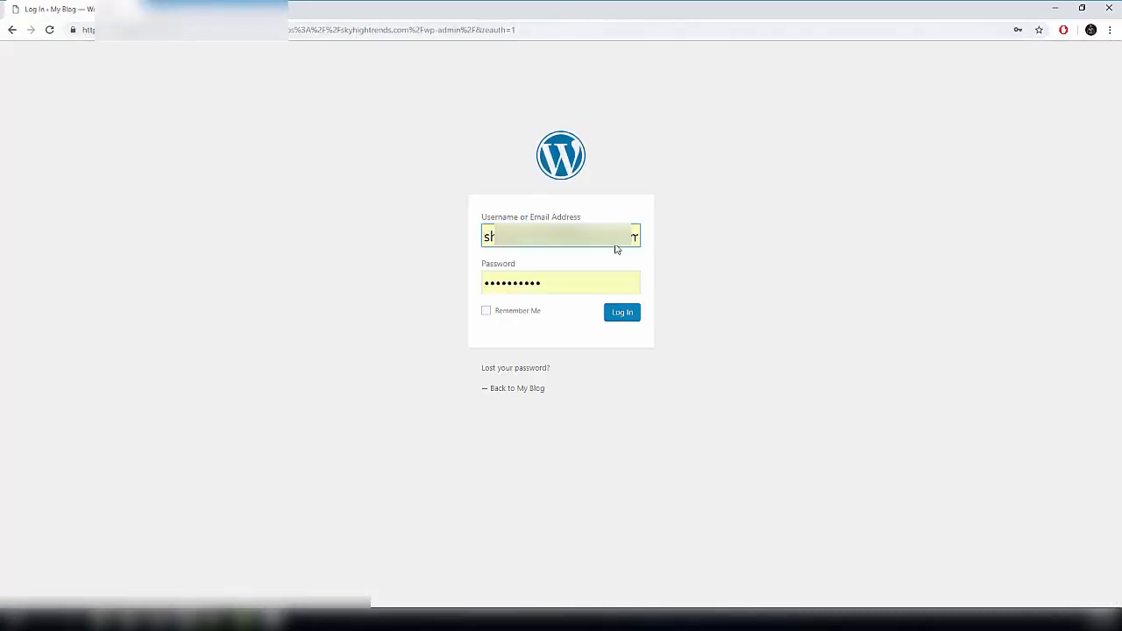
- Log in to the WordPress dashboard with the admin account's e-mail and password
click(570, 286)
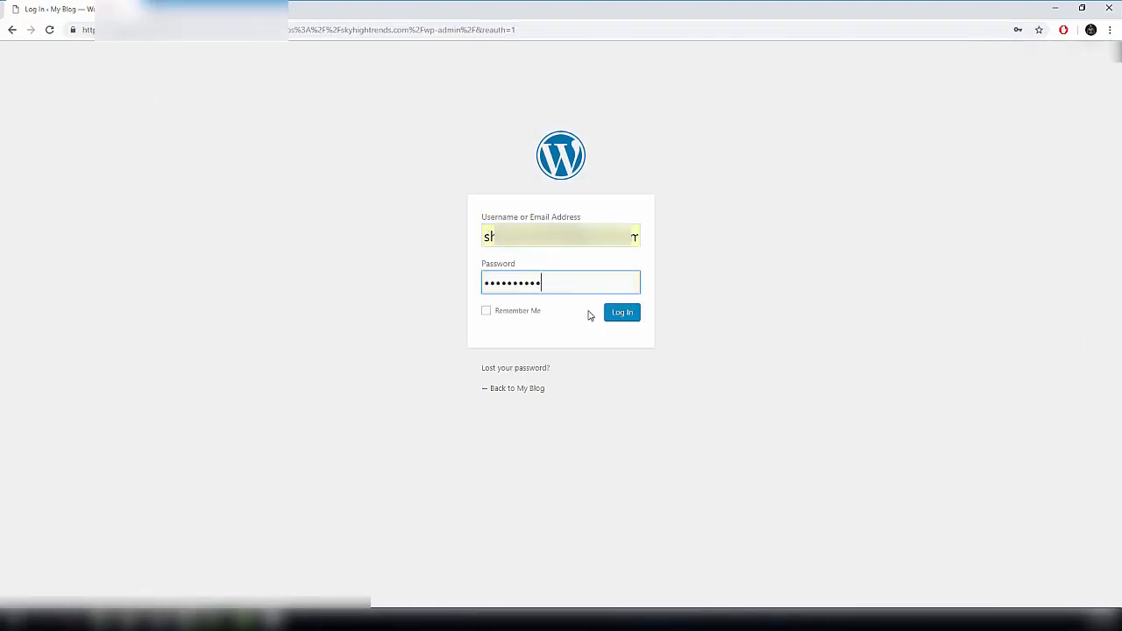
click(609, 317)
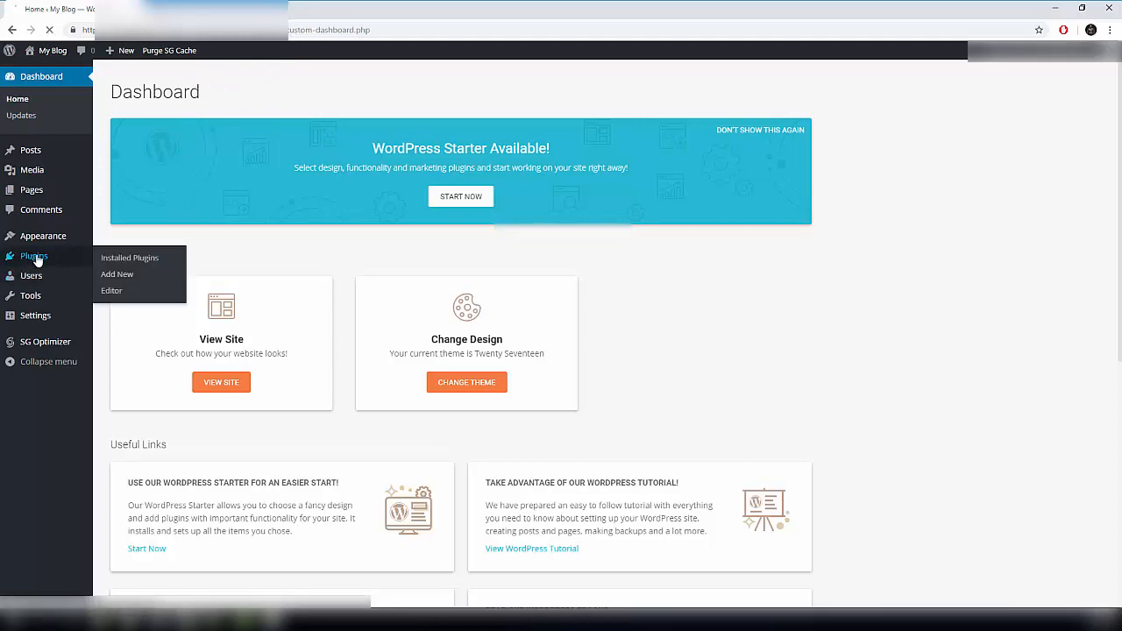
- Search the plugins available to add for woocommerce, then install and activate the WooCommerce plugin
click(37, 260)
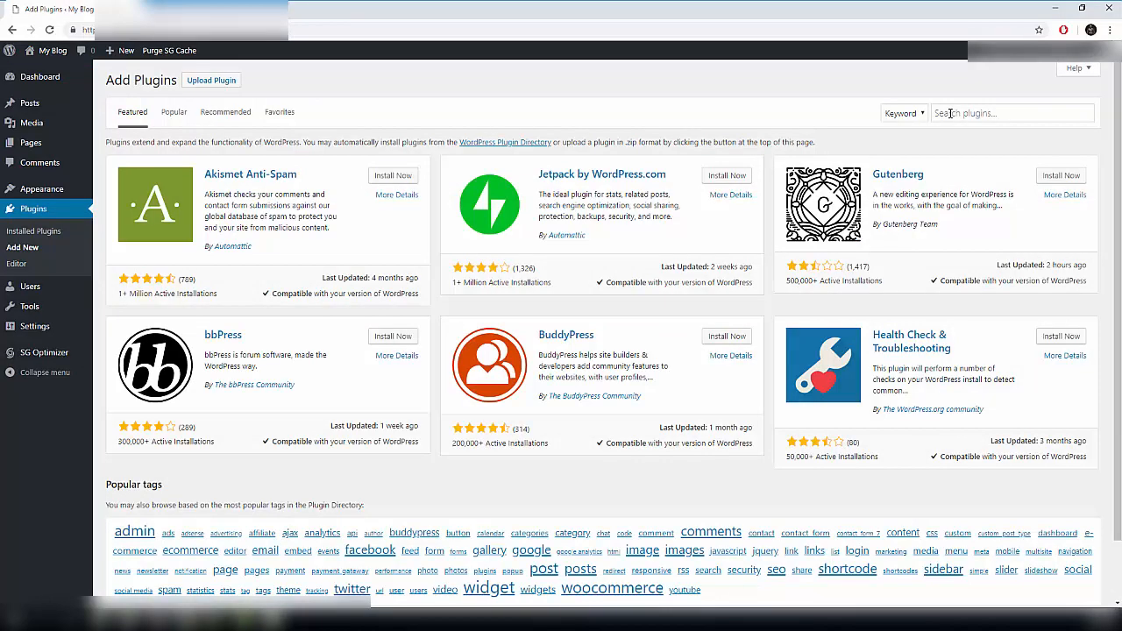
click(954, 113)
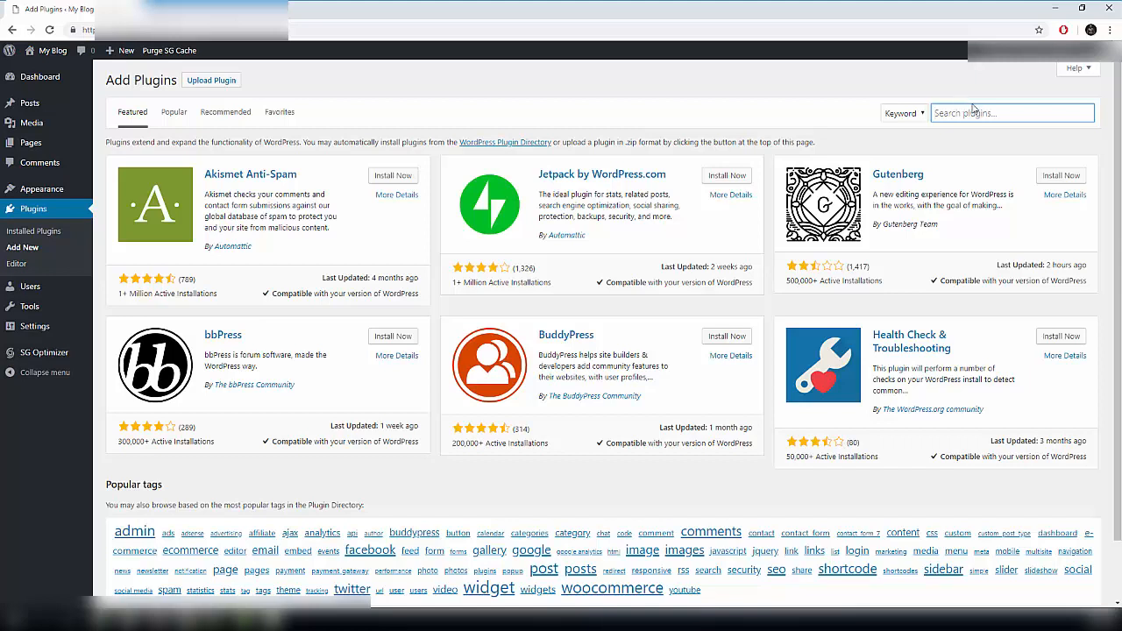
text(wooc)
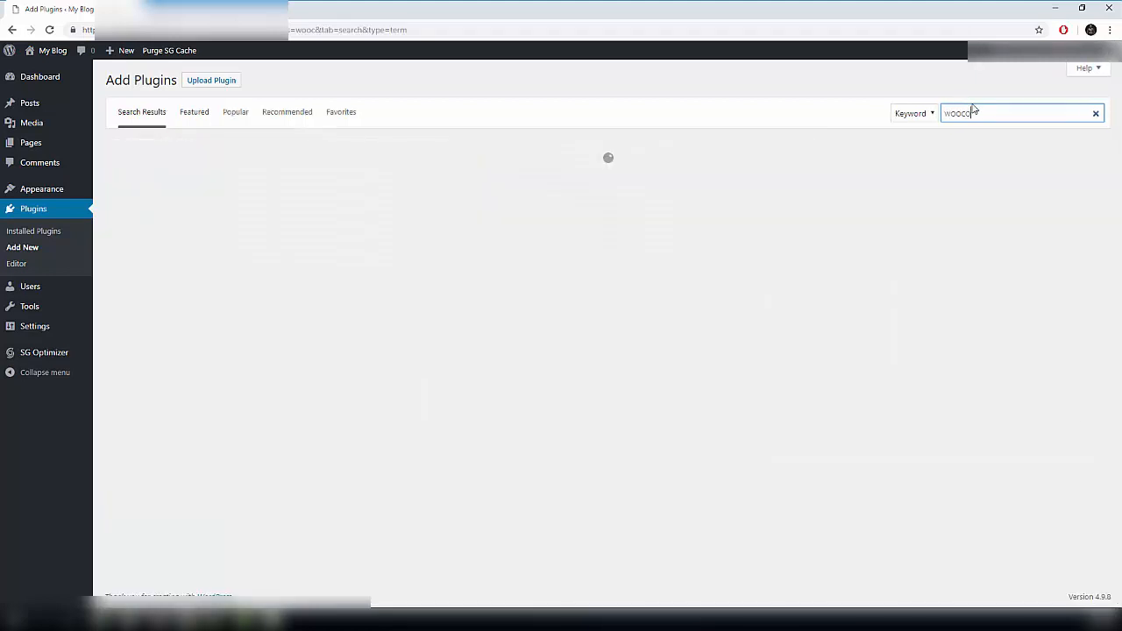
text(ommerce)
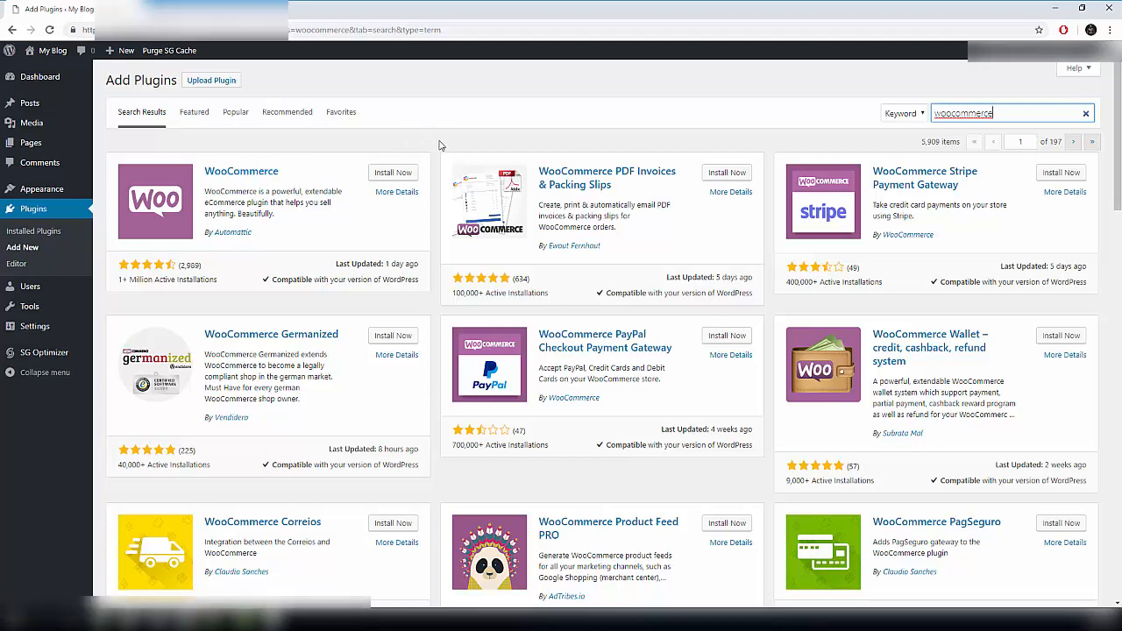
click(390, 172)
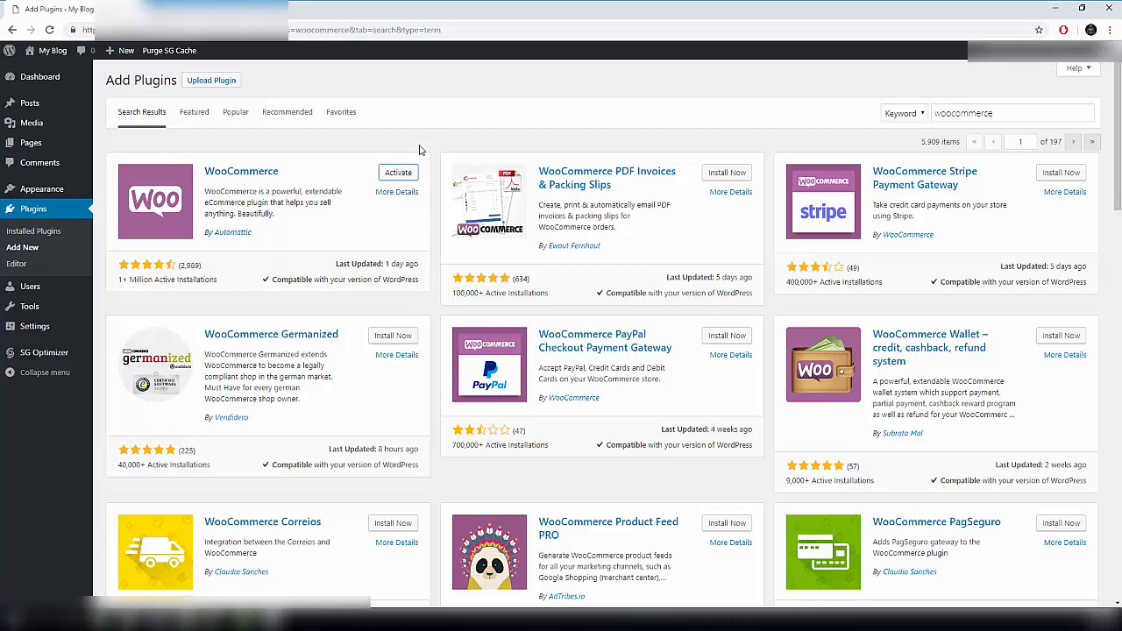
click(398, 173)
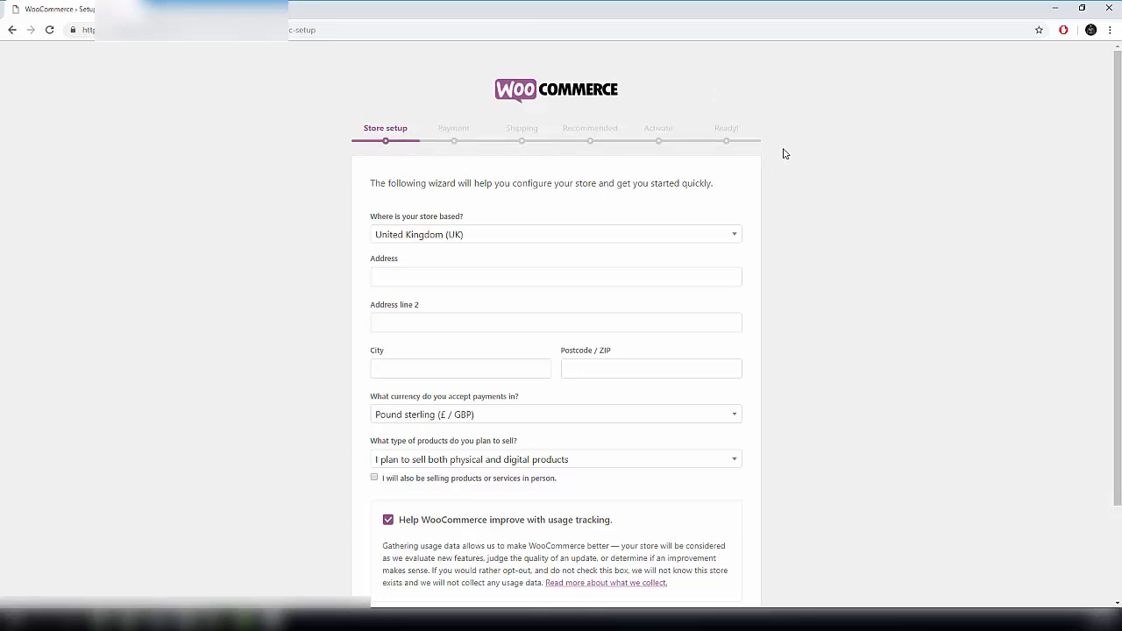
- Set the store's country to United States (US) and its state to Delaware in the store setup
scroll(664, 108, down, 1)
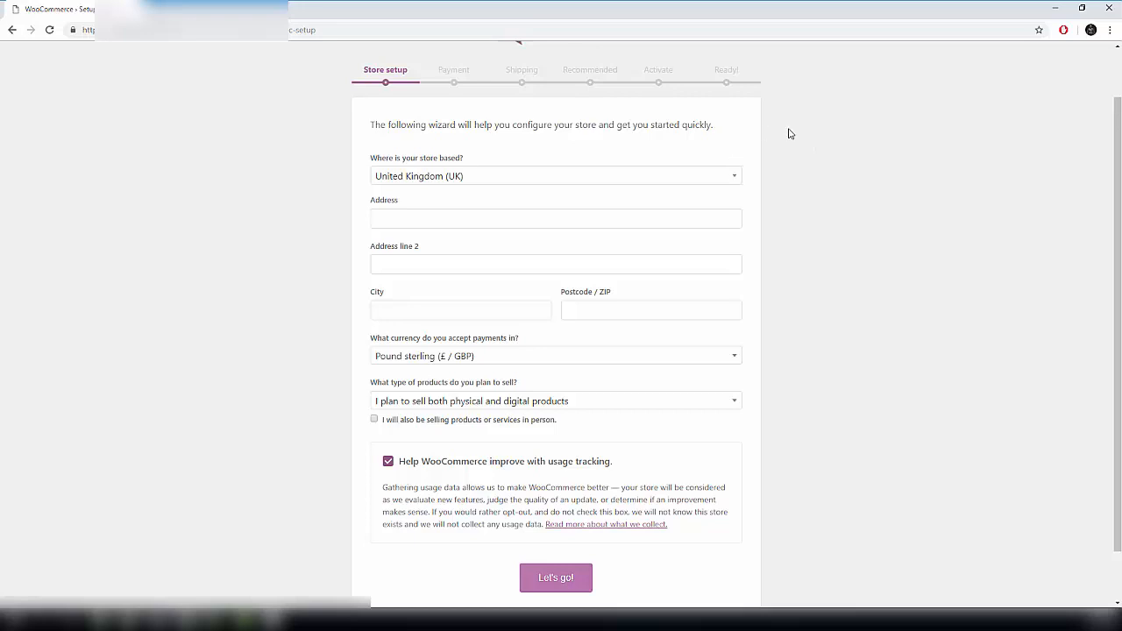
click(730, 182)
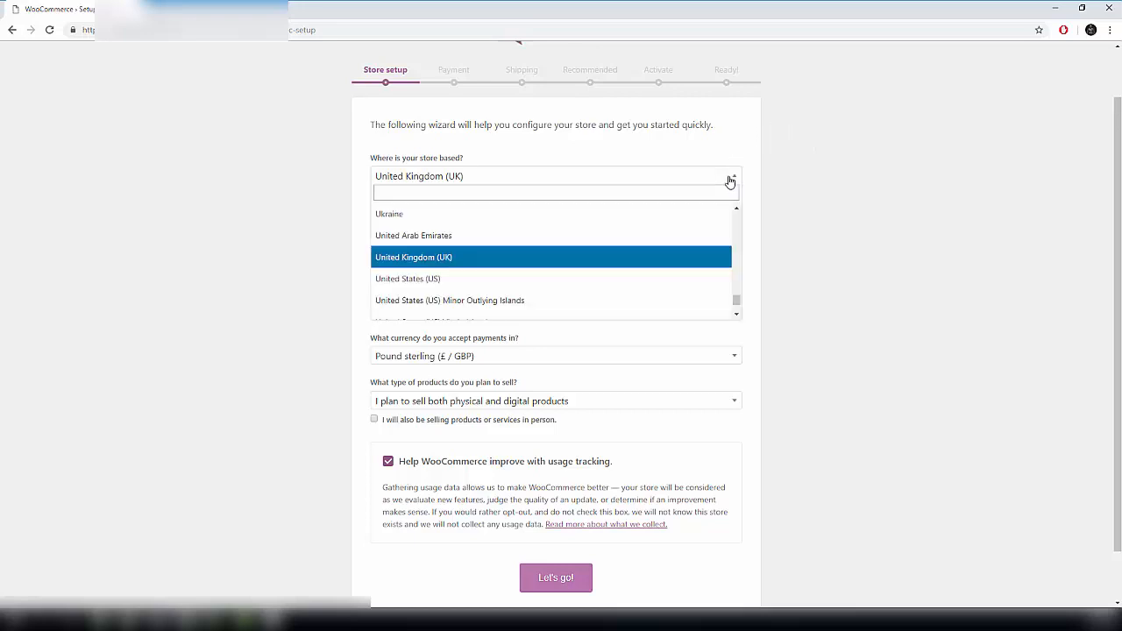
scroll(443, 253, down, 2)
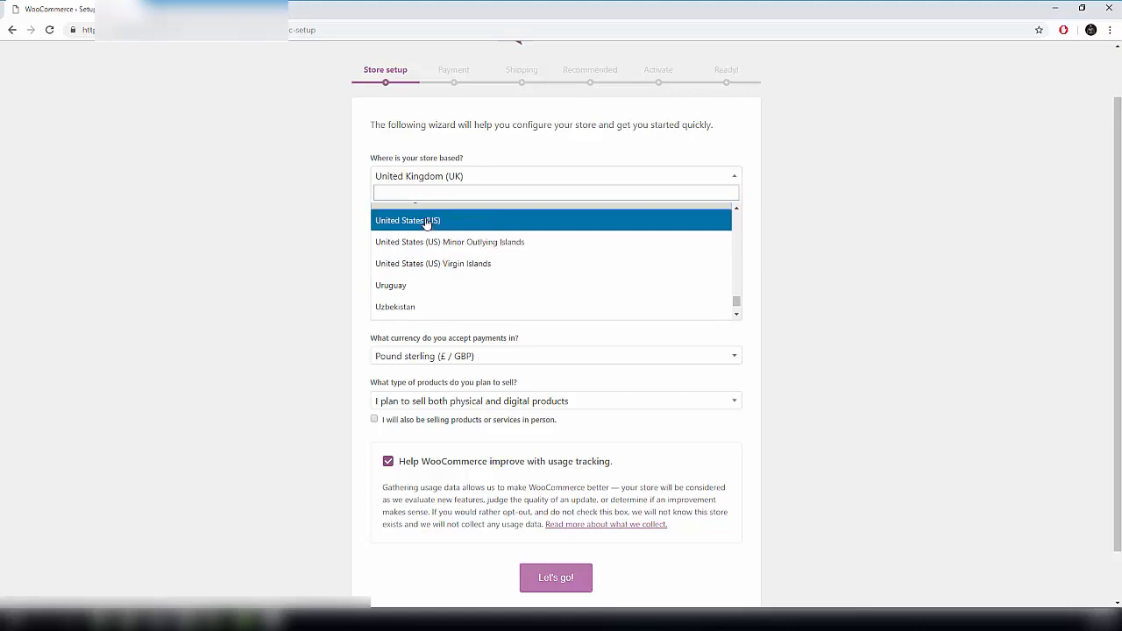
click(427, 221)
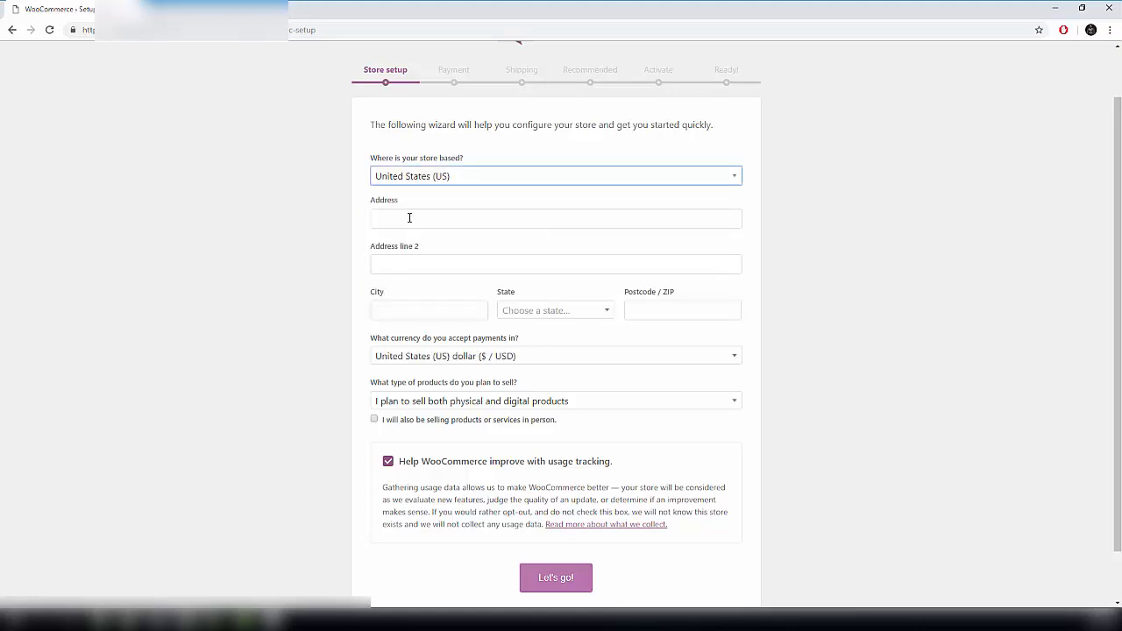
click(604, 312)
scroll(531, 394, down, 2)
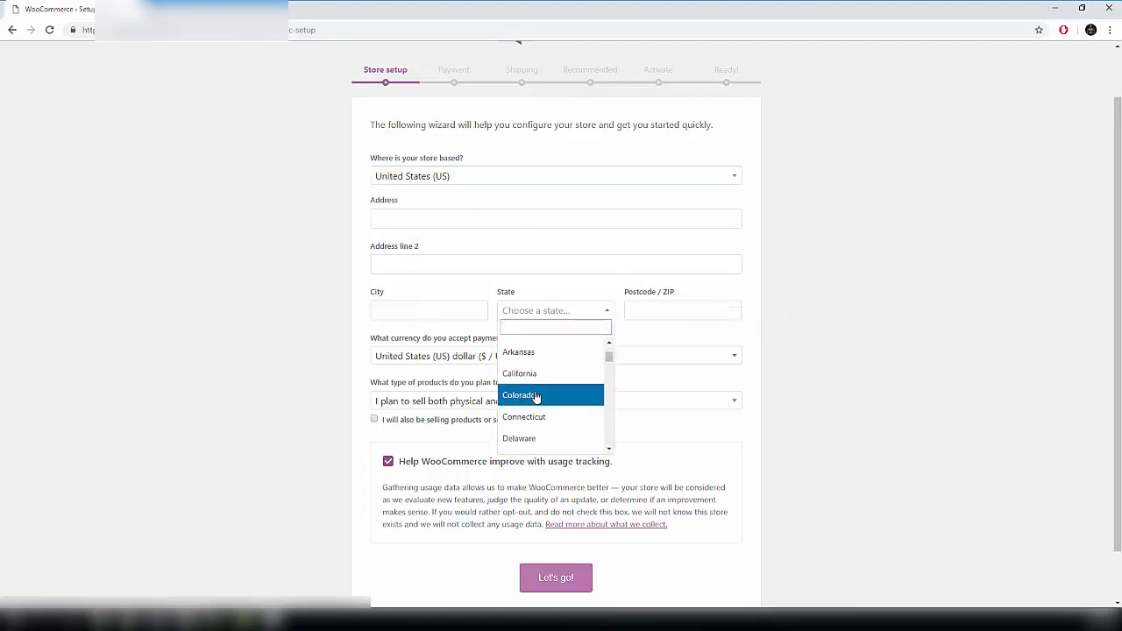
scroll(529, 386, up, 2)
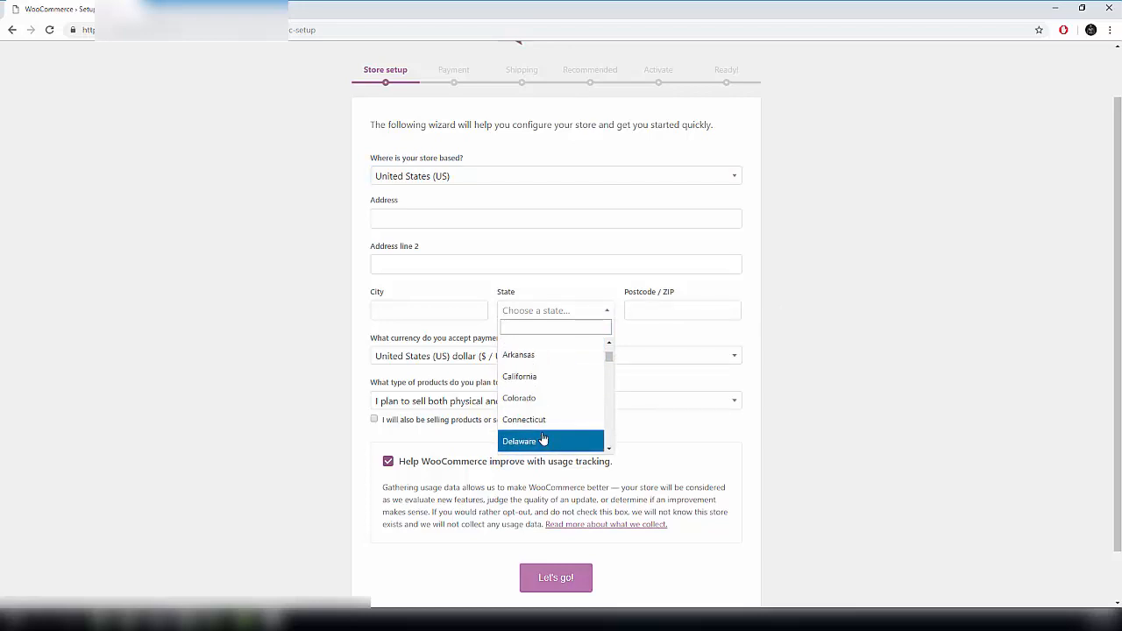
click(549, 441)
- Fill in the store's postcode, city and first address line with the saved autofill entries
click(660, 312)
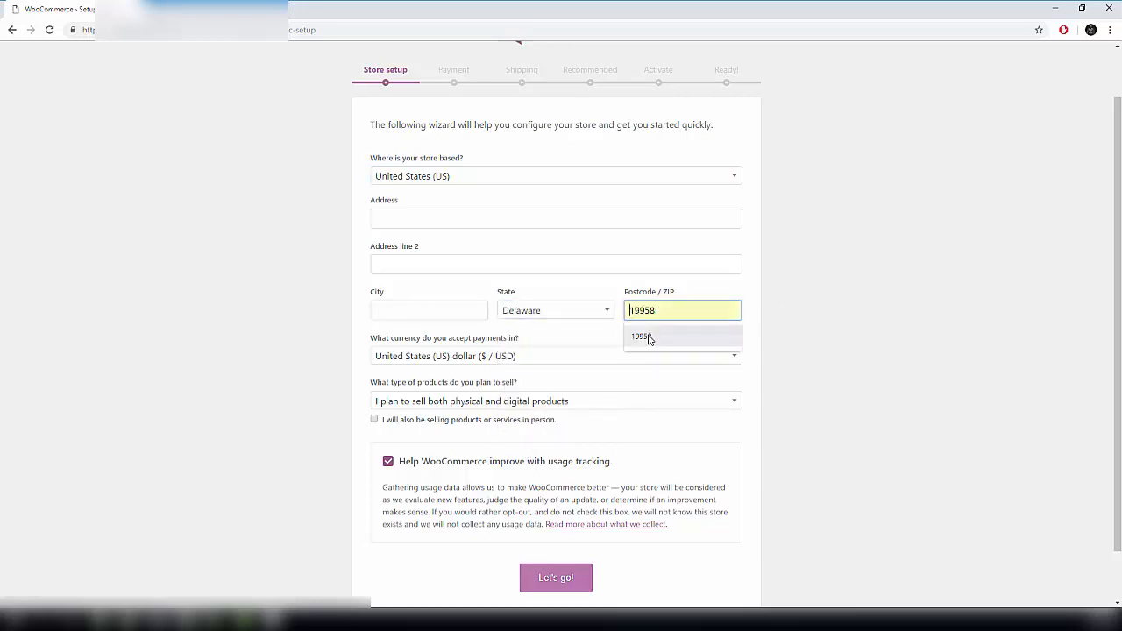
click(648, 337)
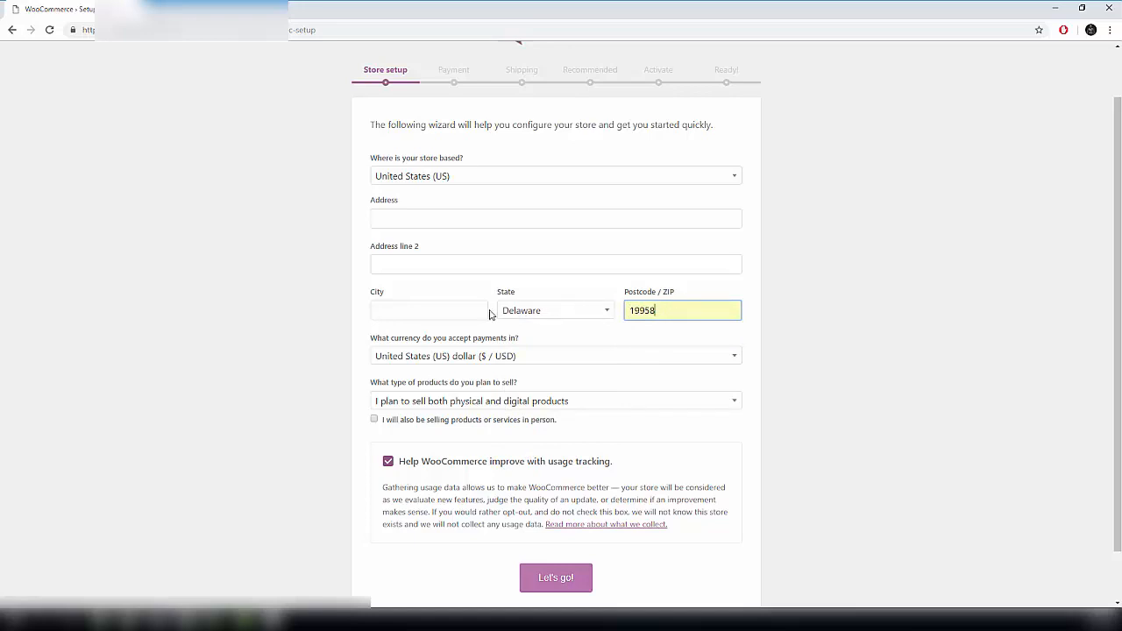
click(458, 301)
click(421, 337)
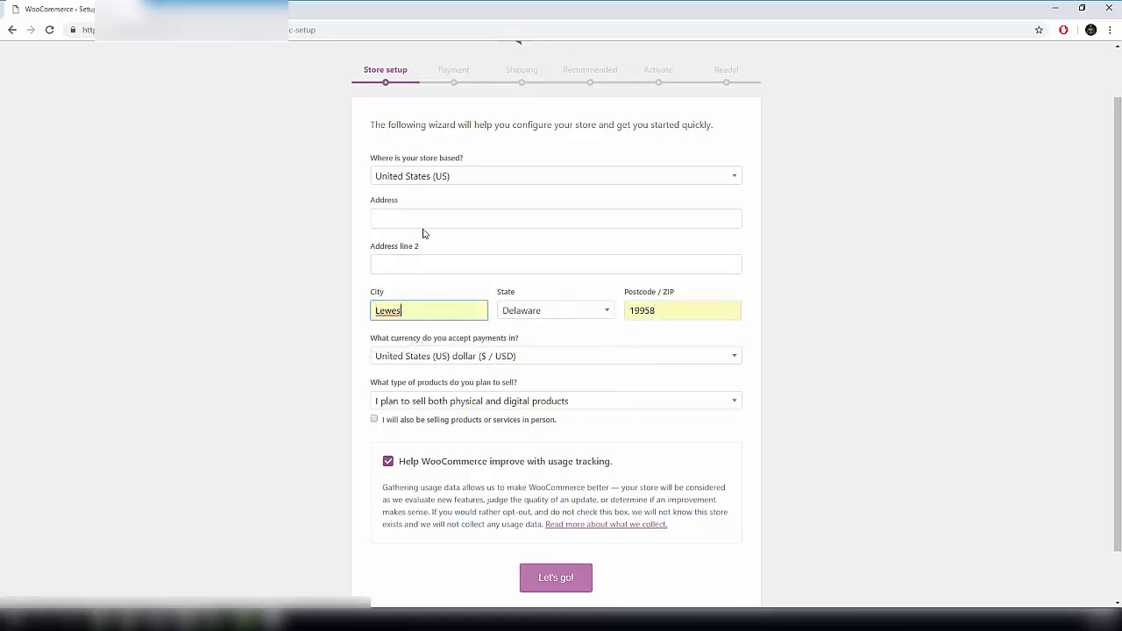
click(429, 218)
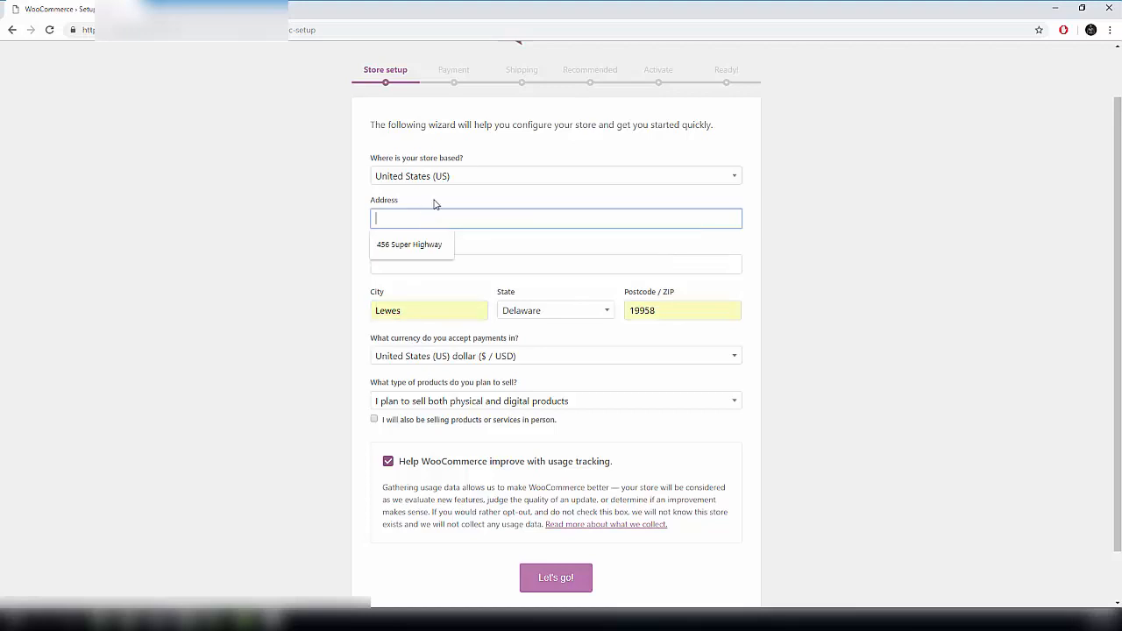
click(395, 246)
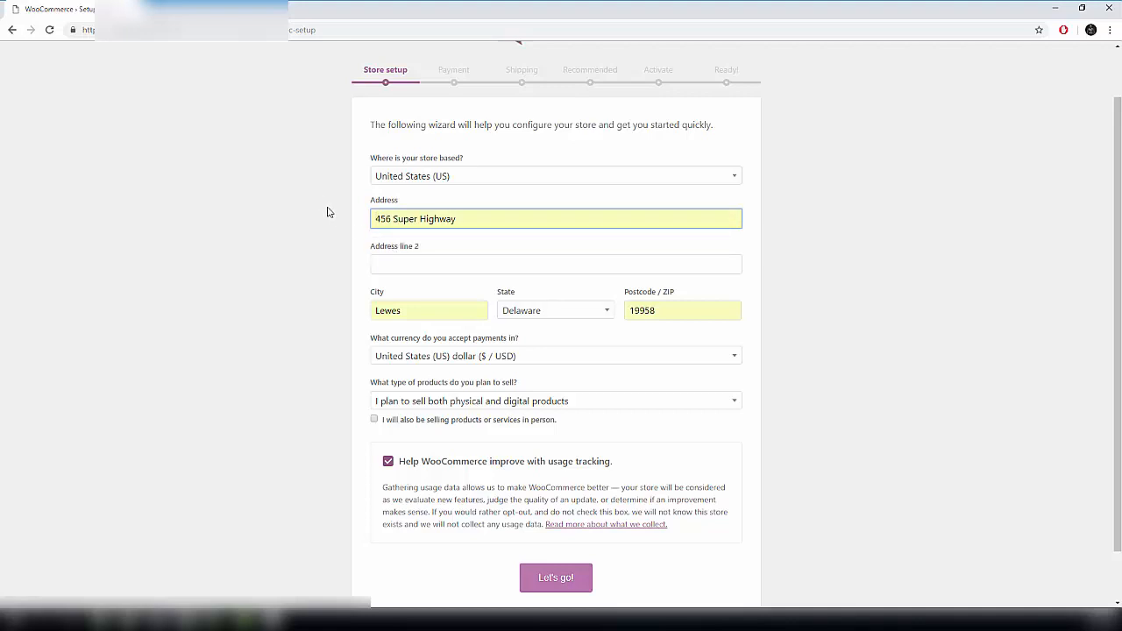
- Choose to sell physical products, keep United States (US) dollar as the currency, and continue to the payment setup
scroll(334, 215, down, 1)
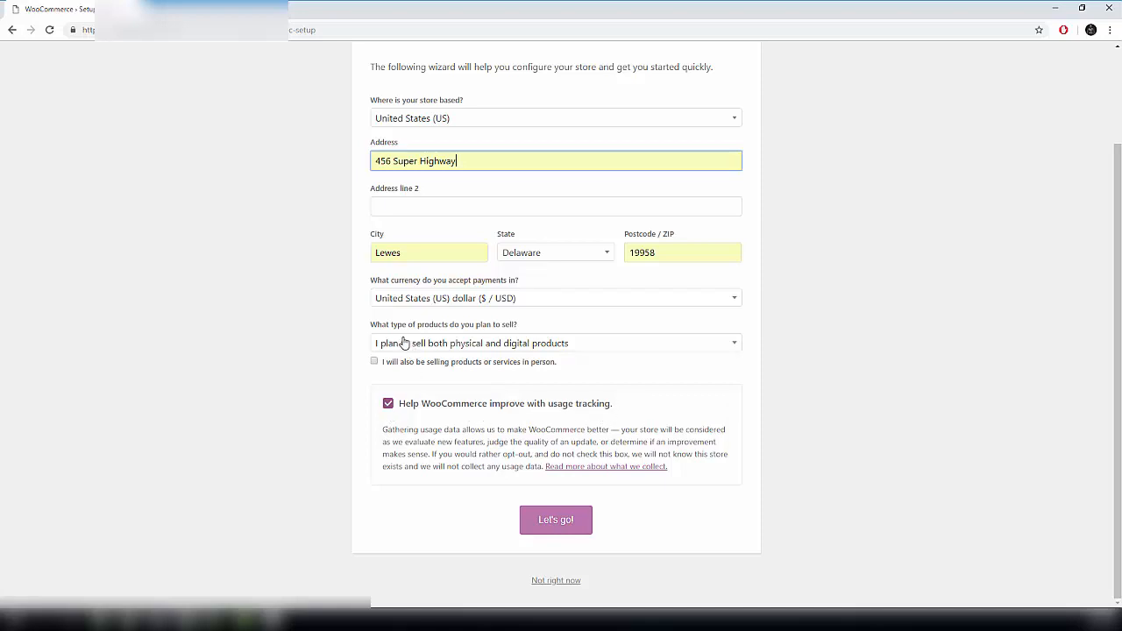
click(512, 342)
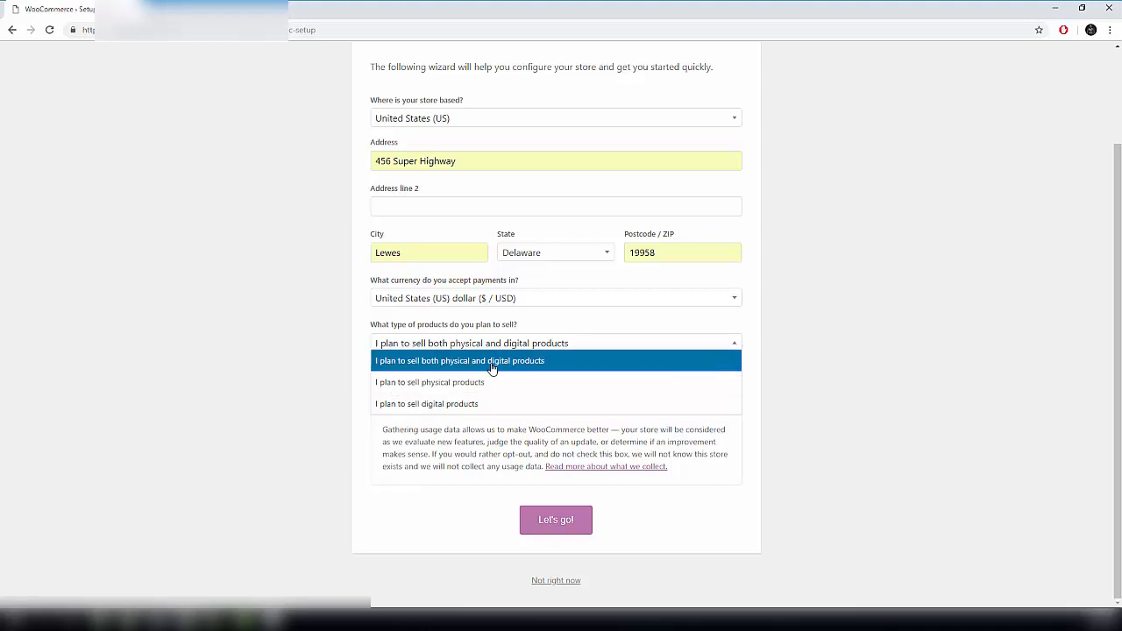
click(442, 382)
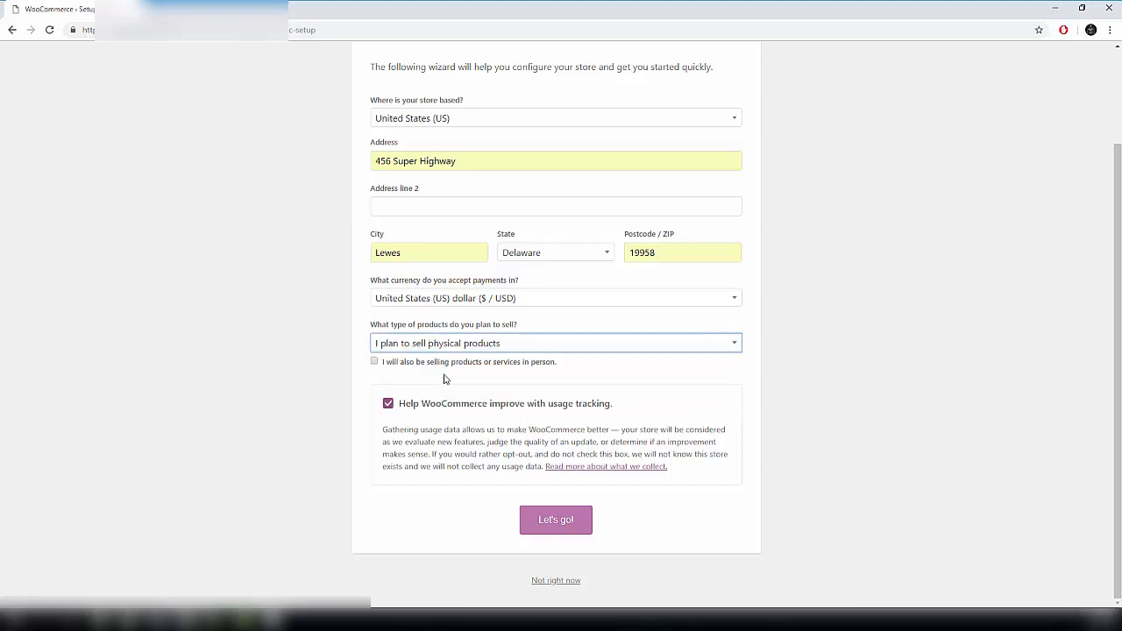
click(734, 298)
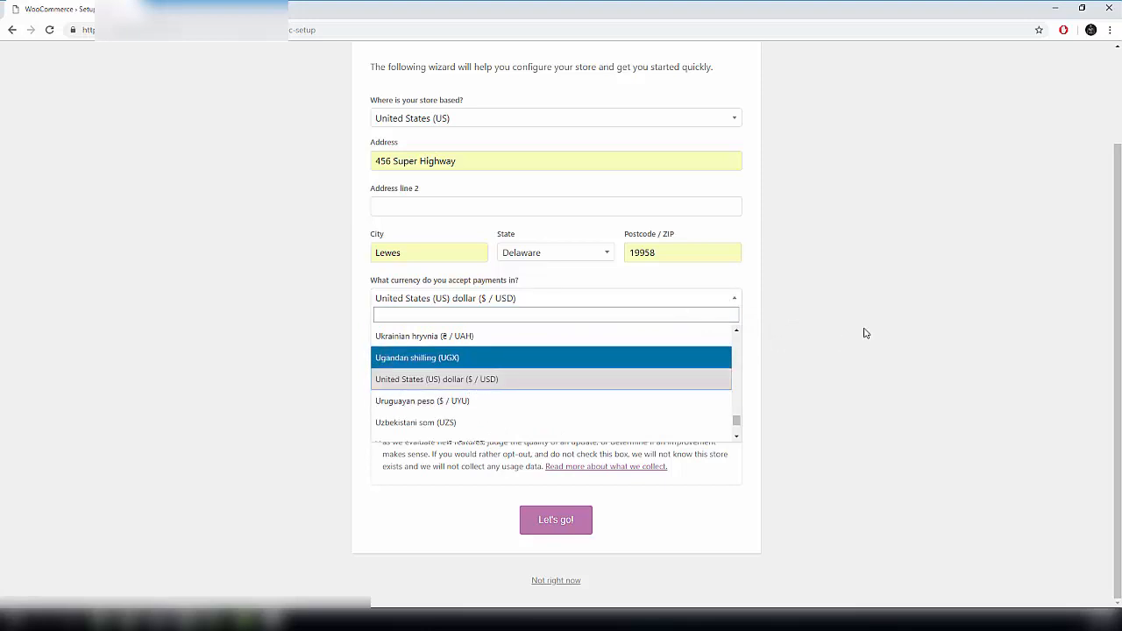
click(834, 313)
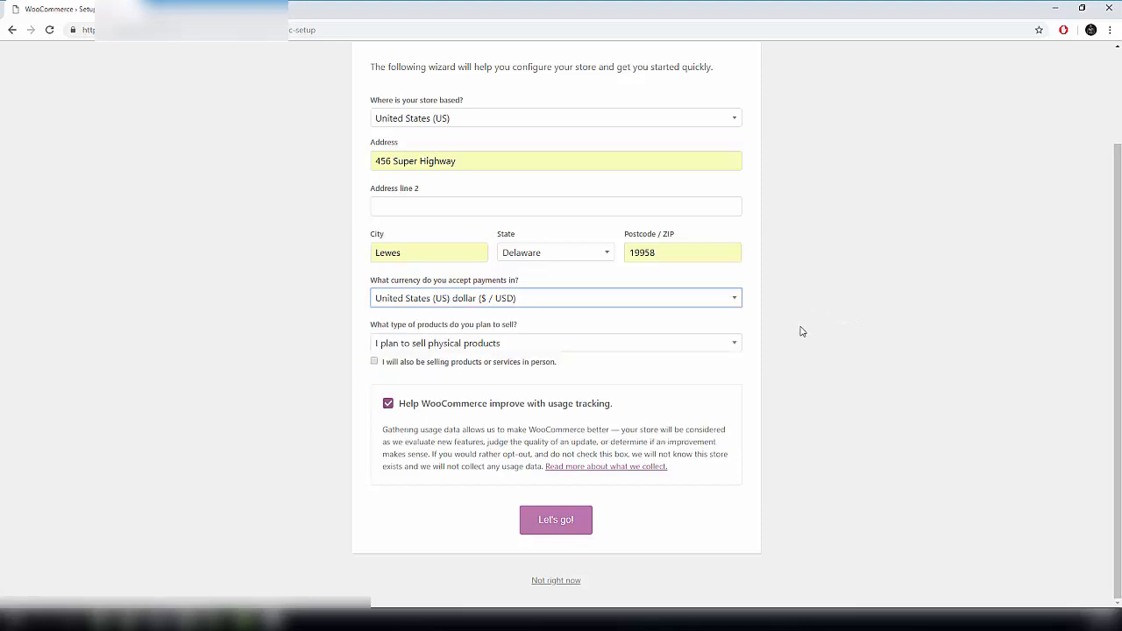
click(555, 528)
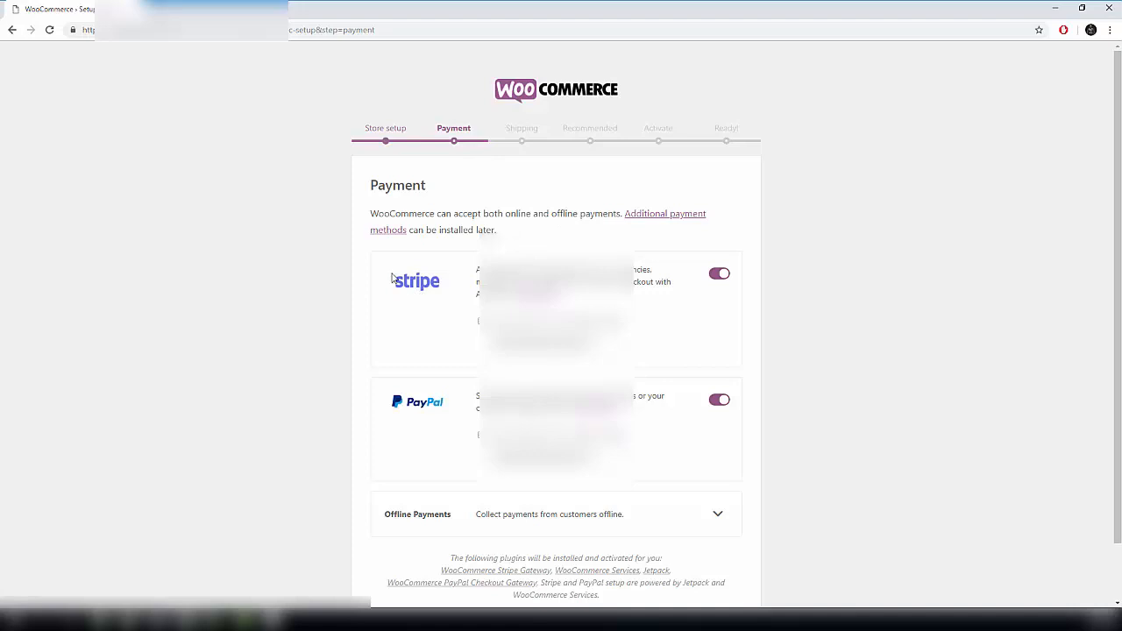
- Turn off both Stripe and PayPal as payment methods and continue to the shipping setup
scroll(432, 231, down, 1)
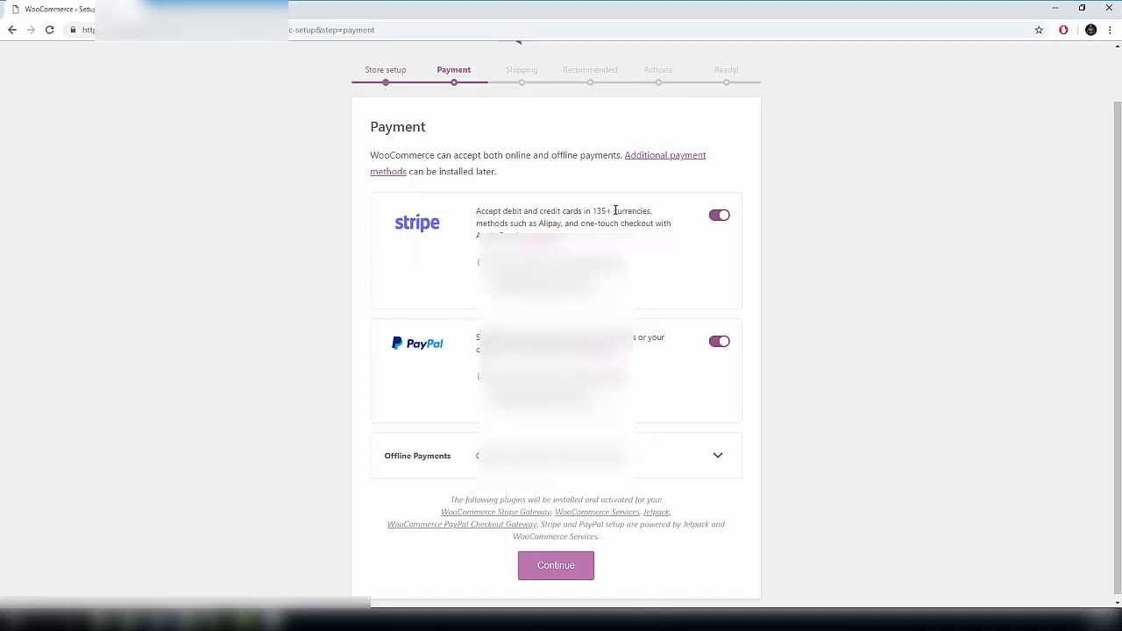
click(716, 215)
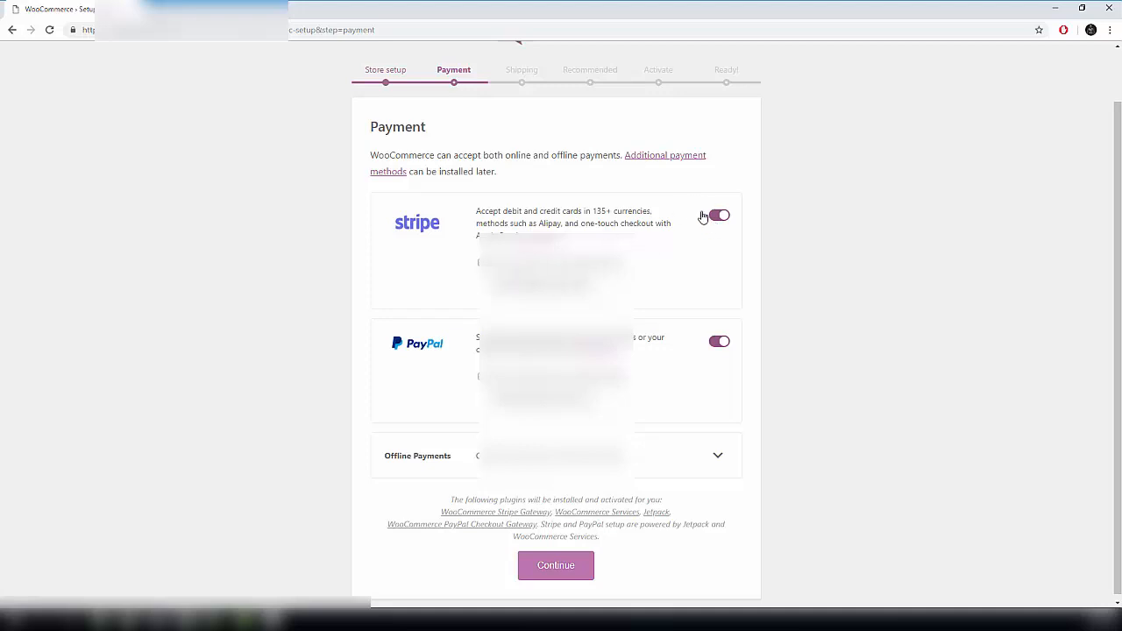
click(717, 350)
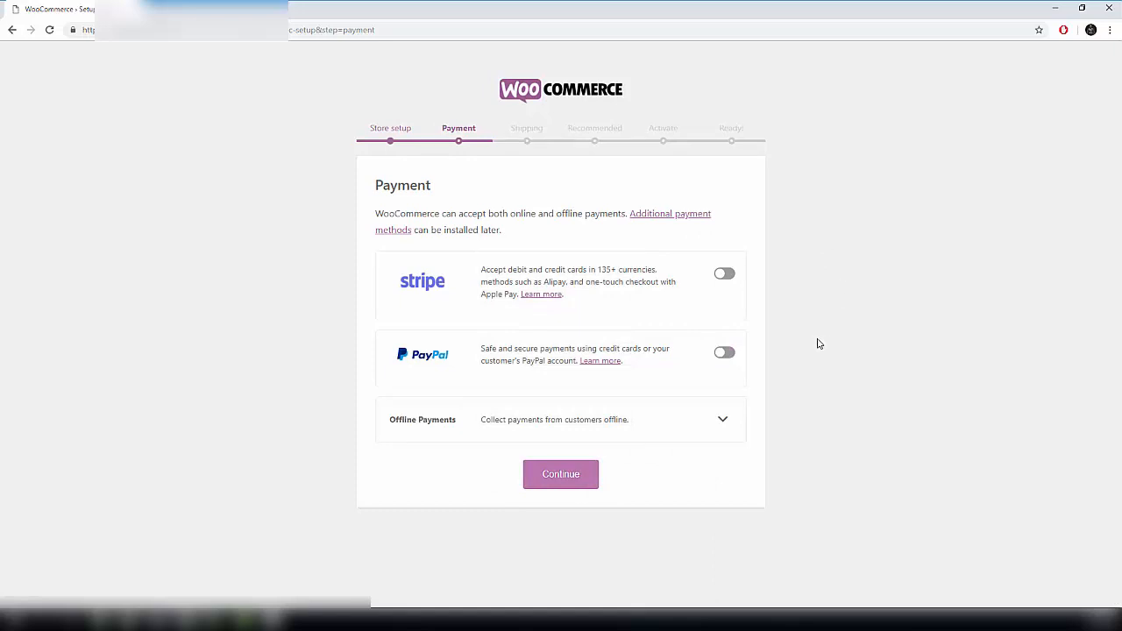
click(561, 485)
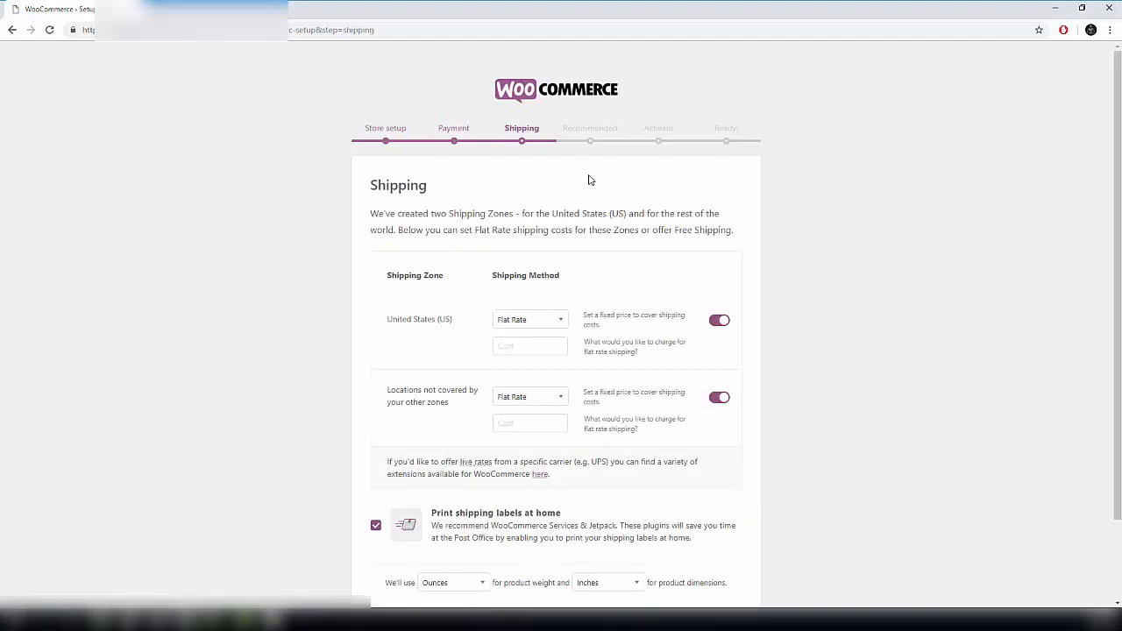
- Set the shipping method for the United States (US) zone to Free Shipping
scroll(602, 187, down, 1)
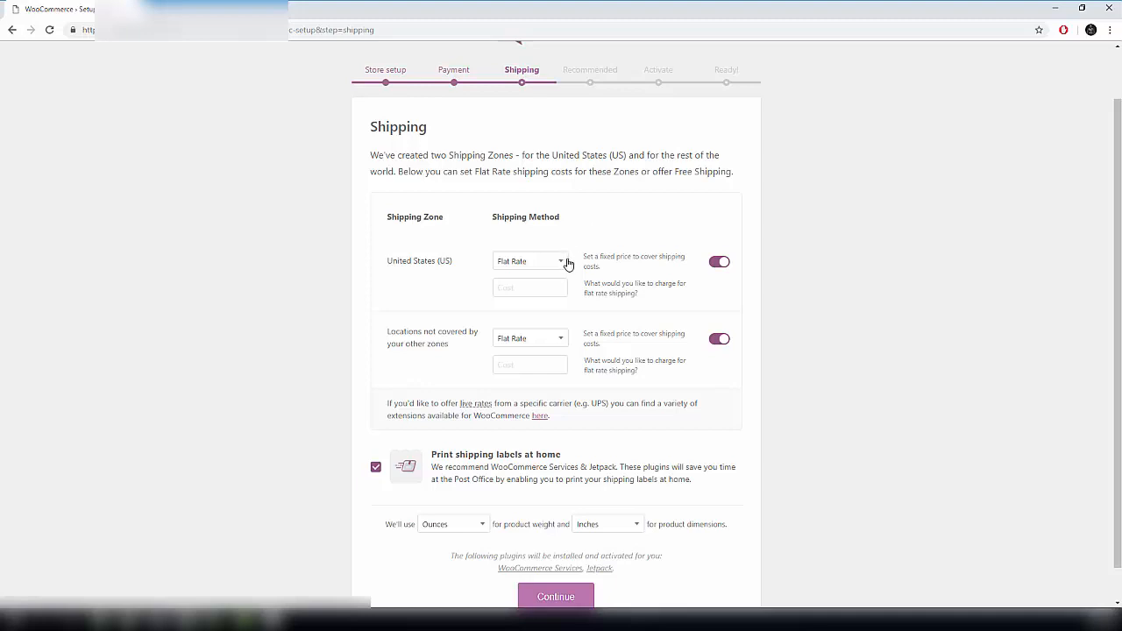
click(565, 263)
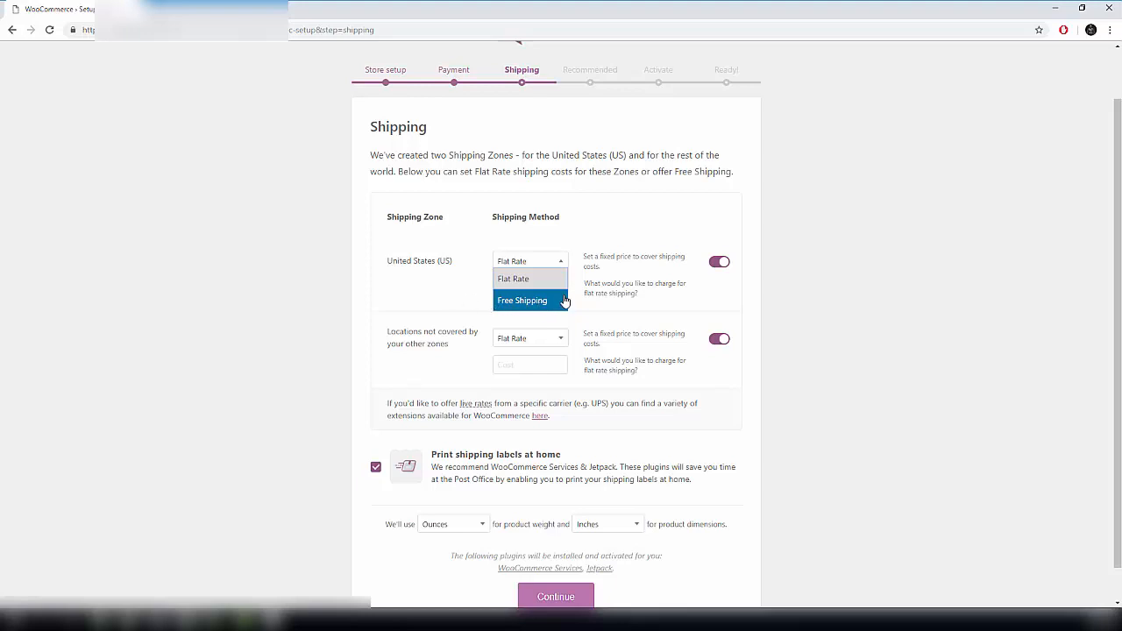
click(533, 309)
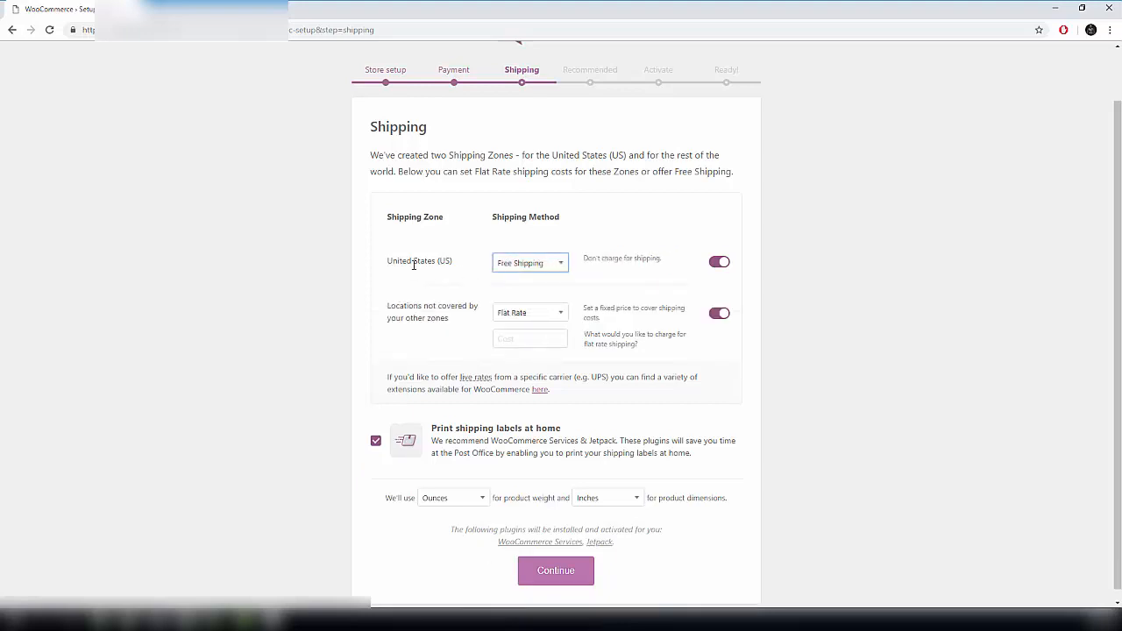
mouse_move(389, 262)
mouse_down()
mouse_move(456, 267)
mouse_move(378, 267)
mouse_up()
click(480, 268)
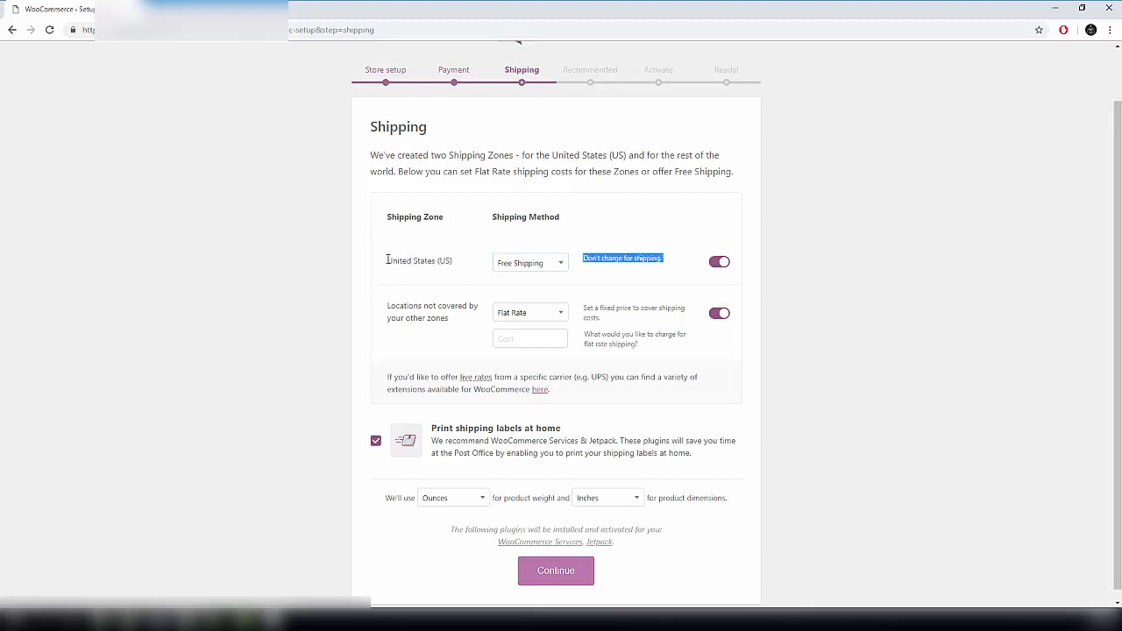
click(387, 260)
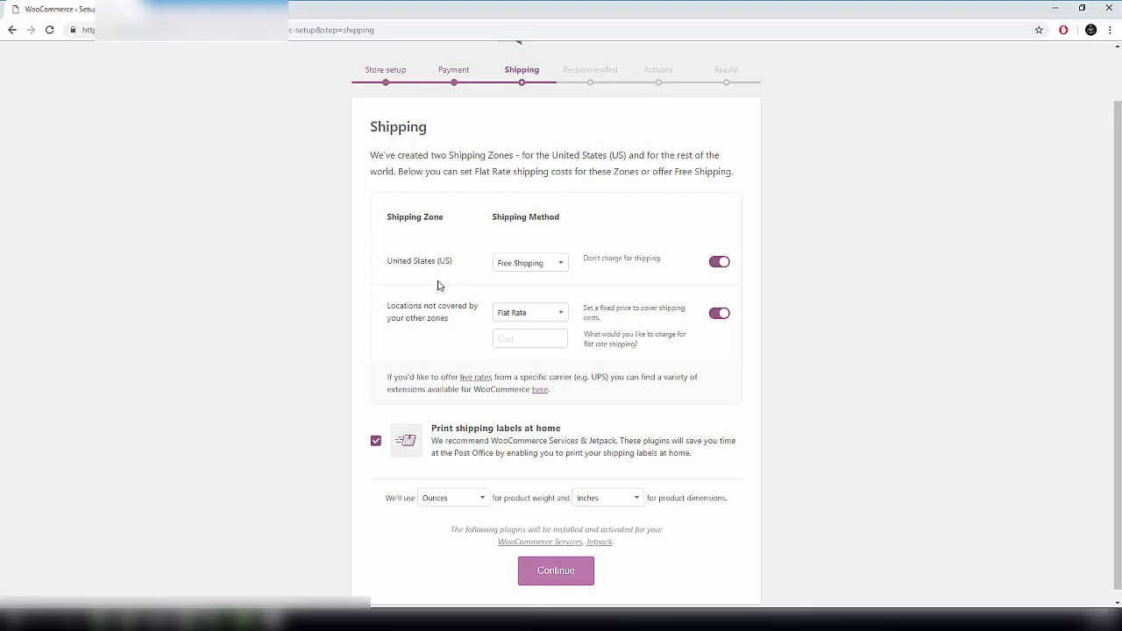
- Keep Flat Rate for locations not covered by other zones and set its shipping cost to 10
click(563, 313)
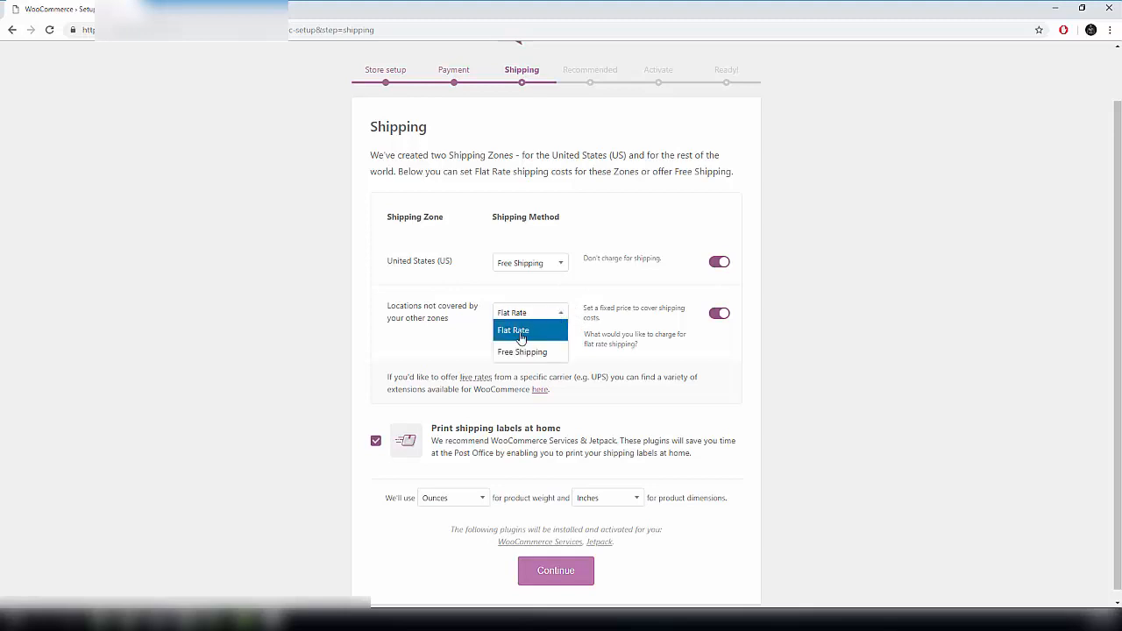
click(588, 295)
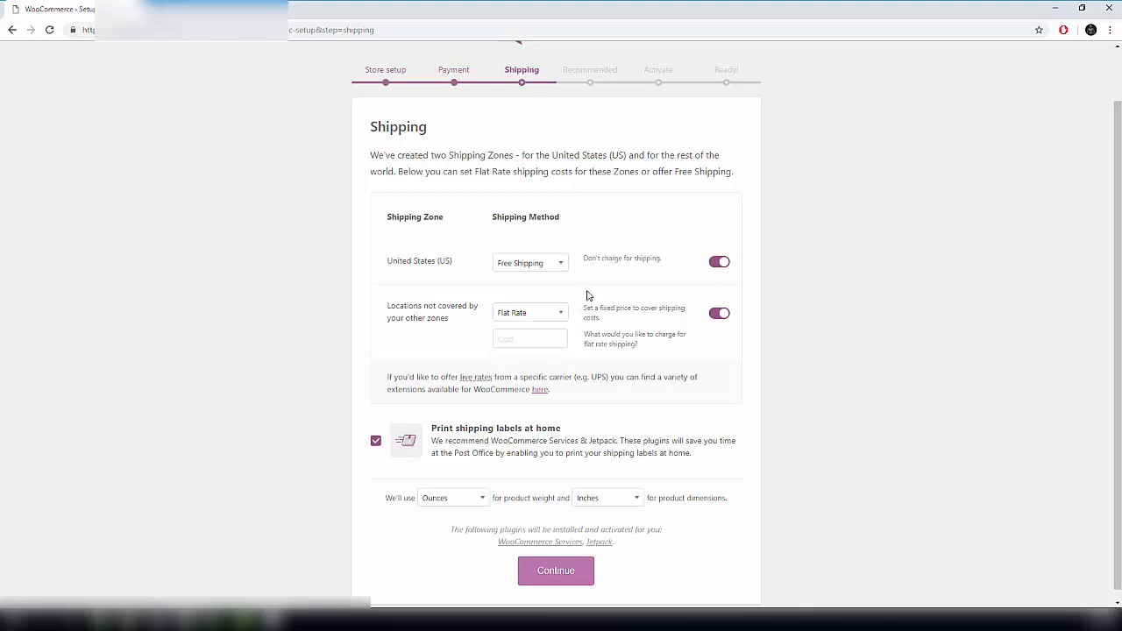
click(546, 342)
click(612, 302)
scroll(464, 359, down, 1)
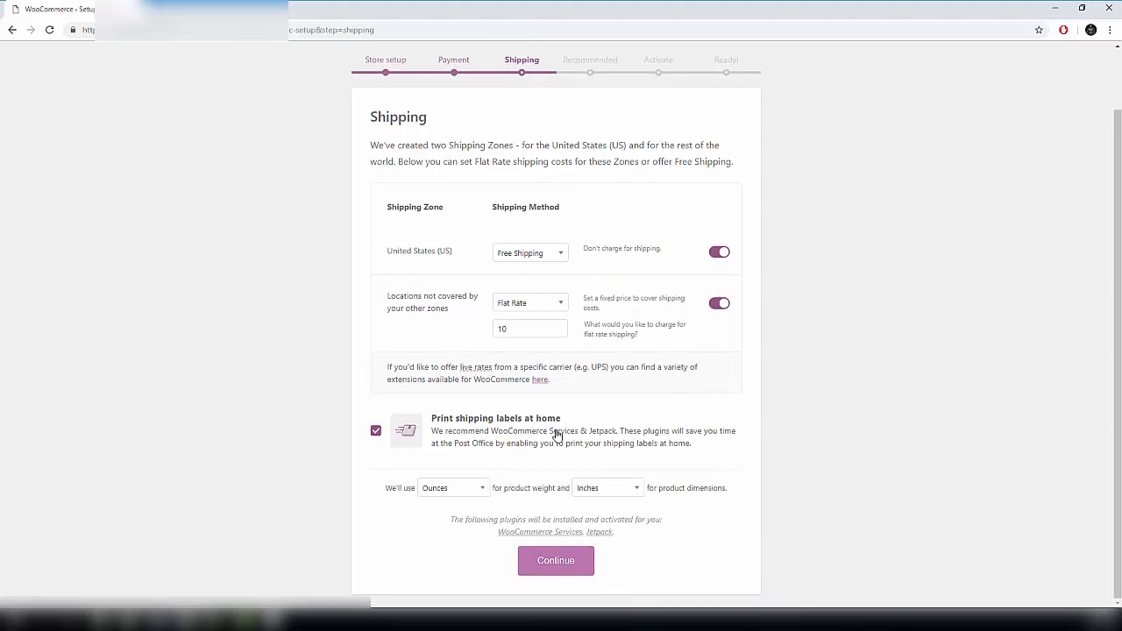
- Keep Ounces for product weight and Inches for product dimensions, and continue to the recommended extras
click(485, 489)
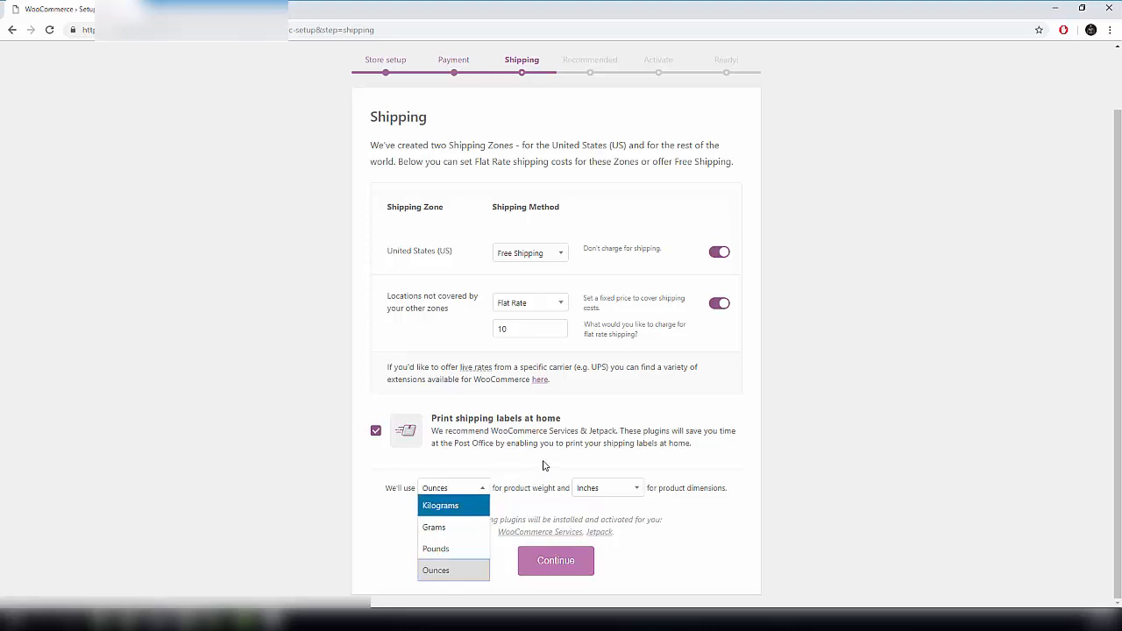
click(604, 488)
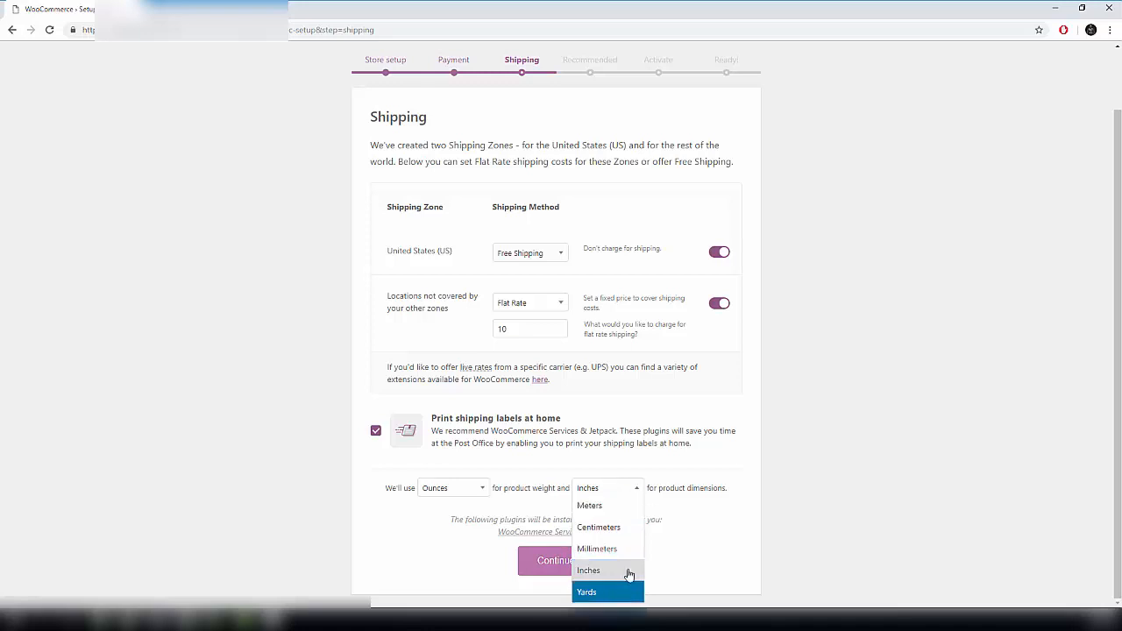
click(673, 478)
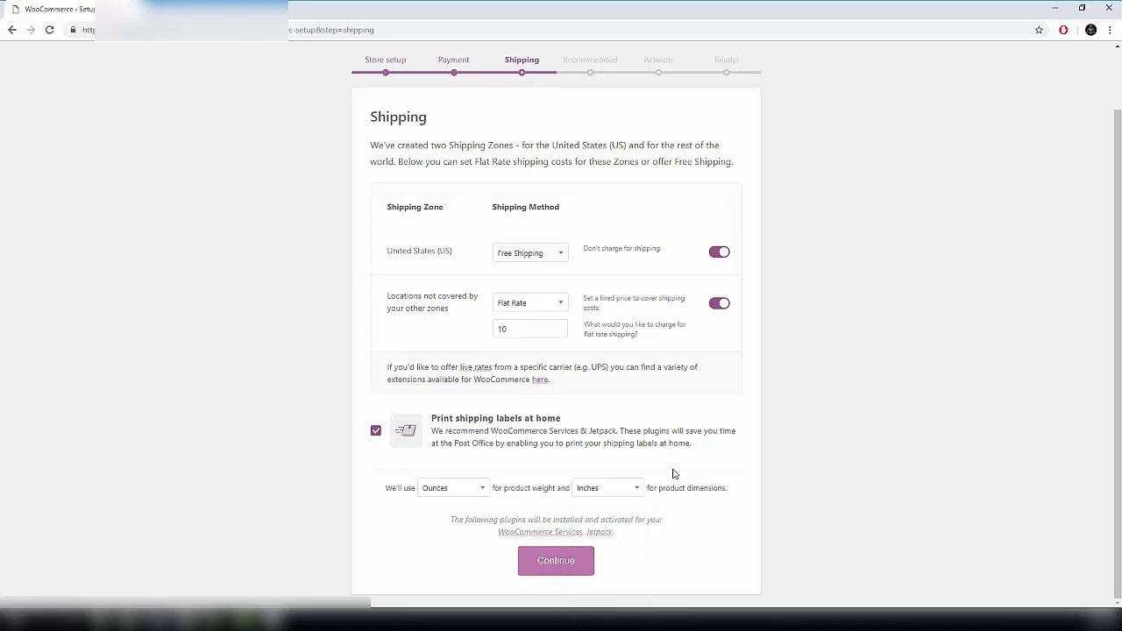
click(556, 560)
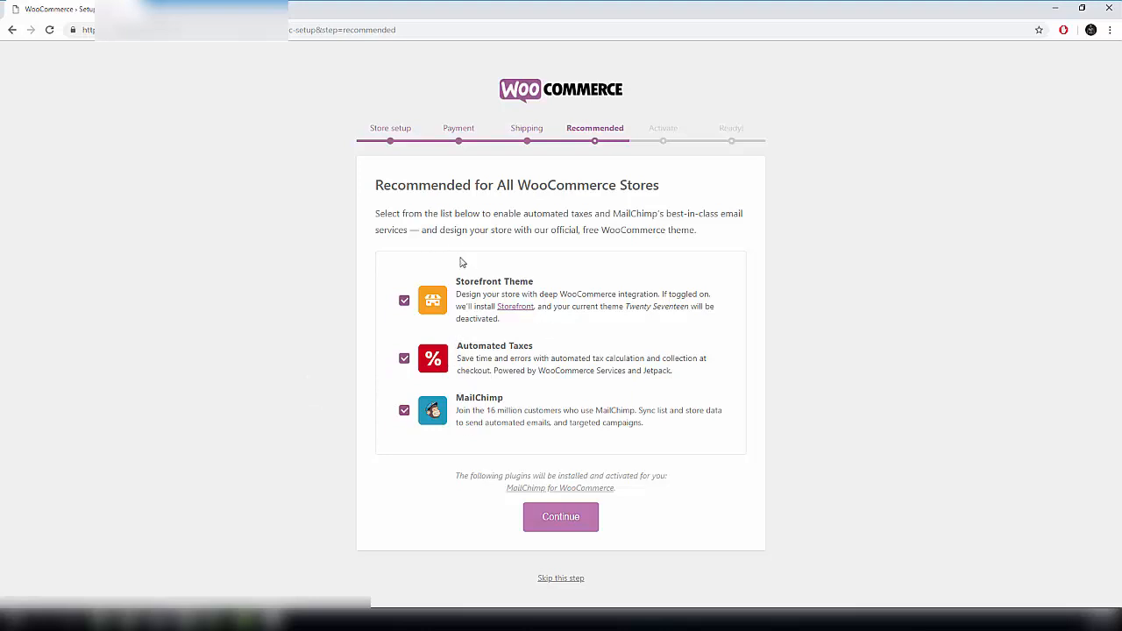
- Deselect MailChimp and Automated Taxes, keep the Storefront Theme selected, and continue to the activation stage
click(404, 409)
click(404, 359)
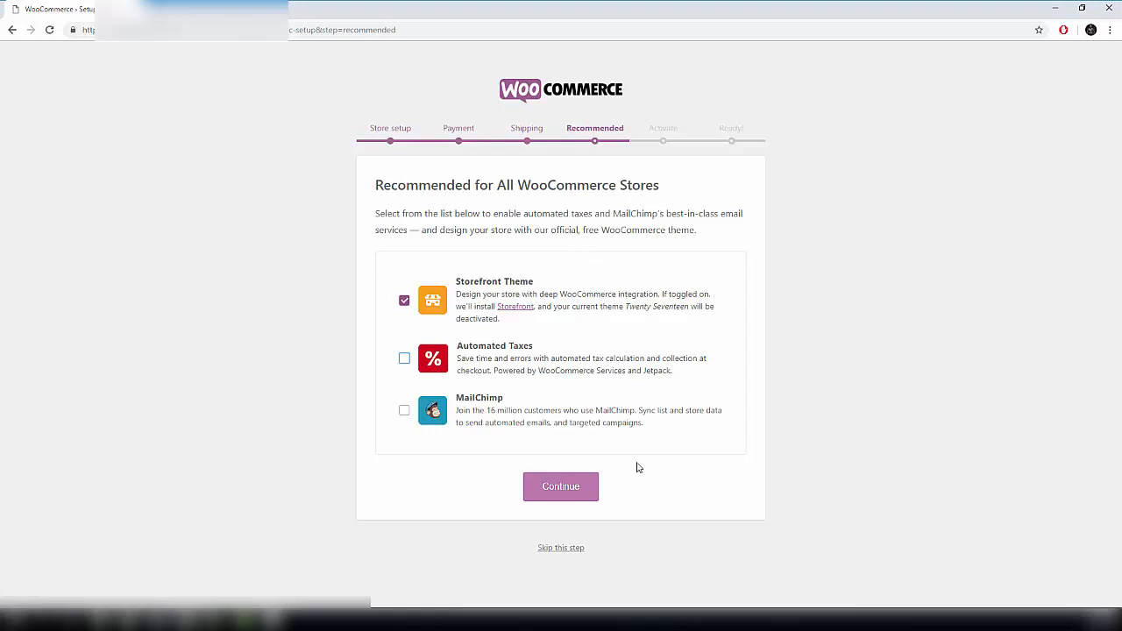
click(559, 488)
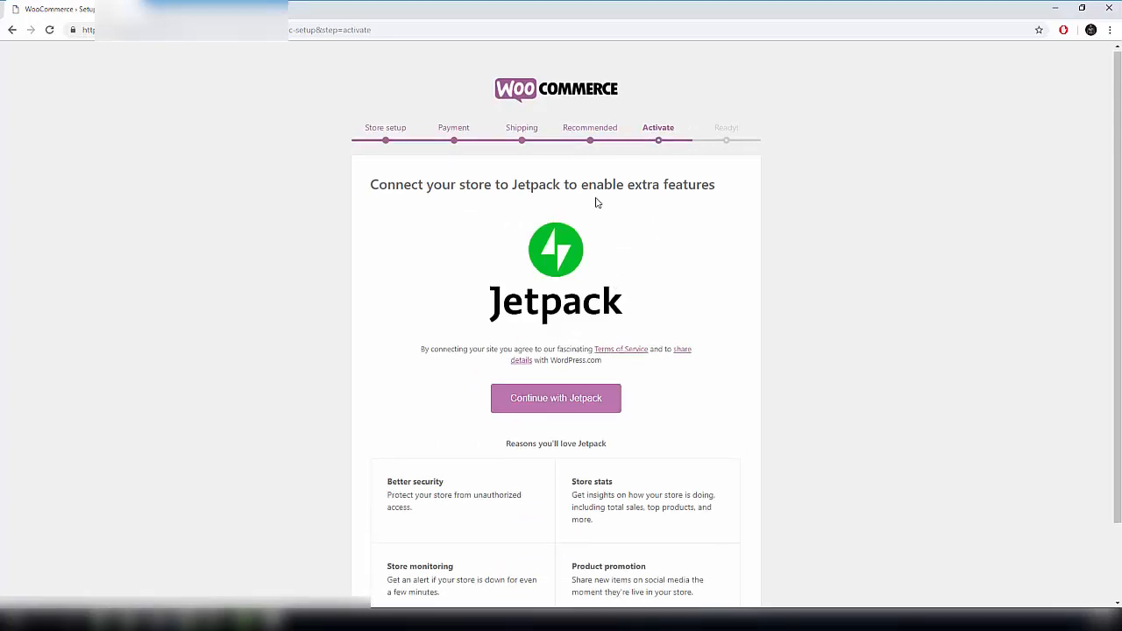
- Skip connecting the store to Jetpack and go from the finished setup wizard to the WordPress dashboard
scroll(598, 211, down, 1)
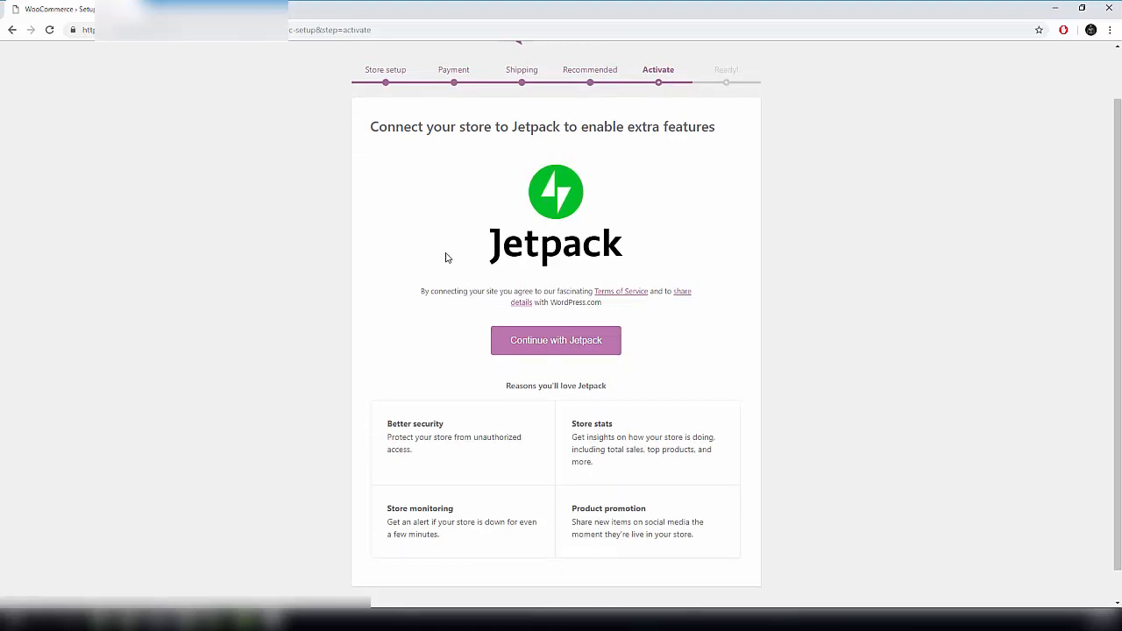
scroll(647, 204, down, 1)
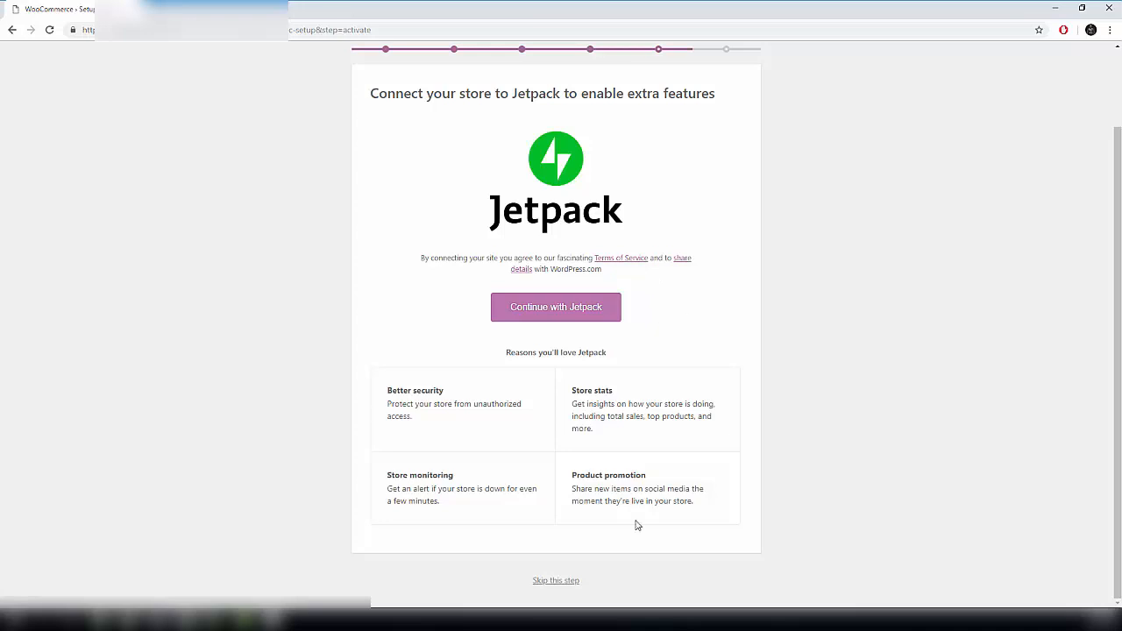
click(551, 580)
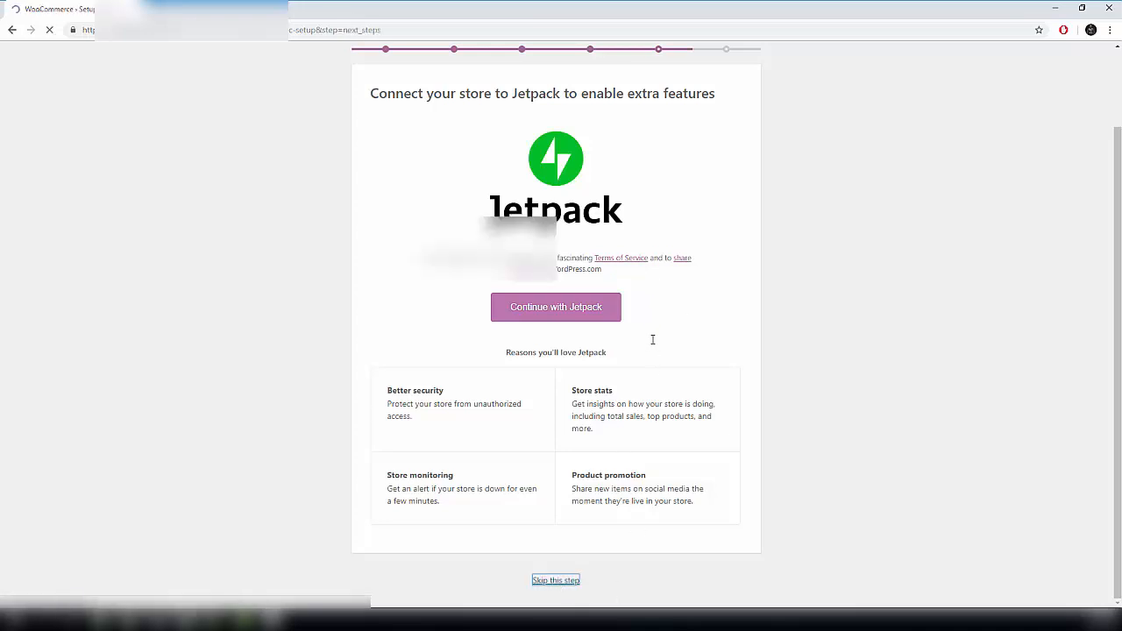
scroll(543, 190, down, 1)
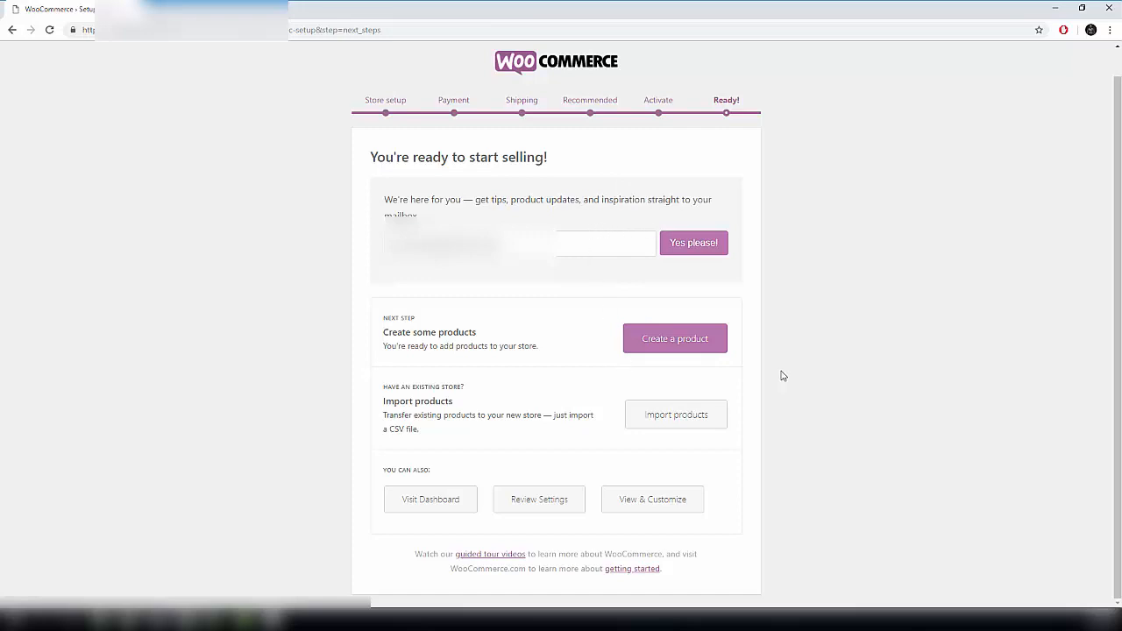
click(442, 500)
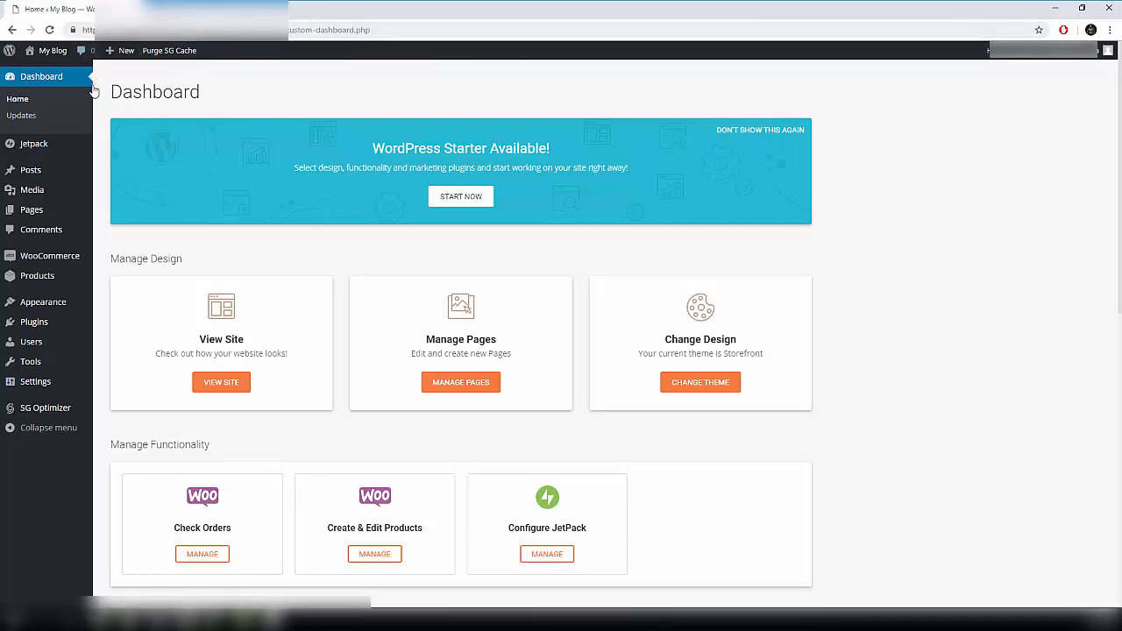
- Open the My Blog site in a new browser tab and view its Shop page
mouse_move(39, 53)
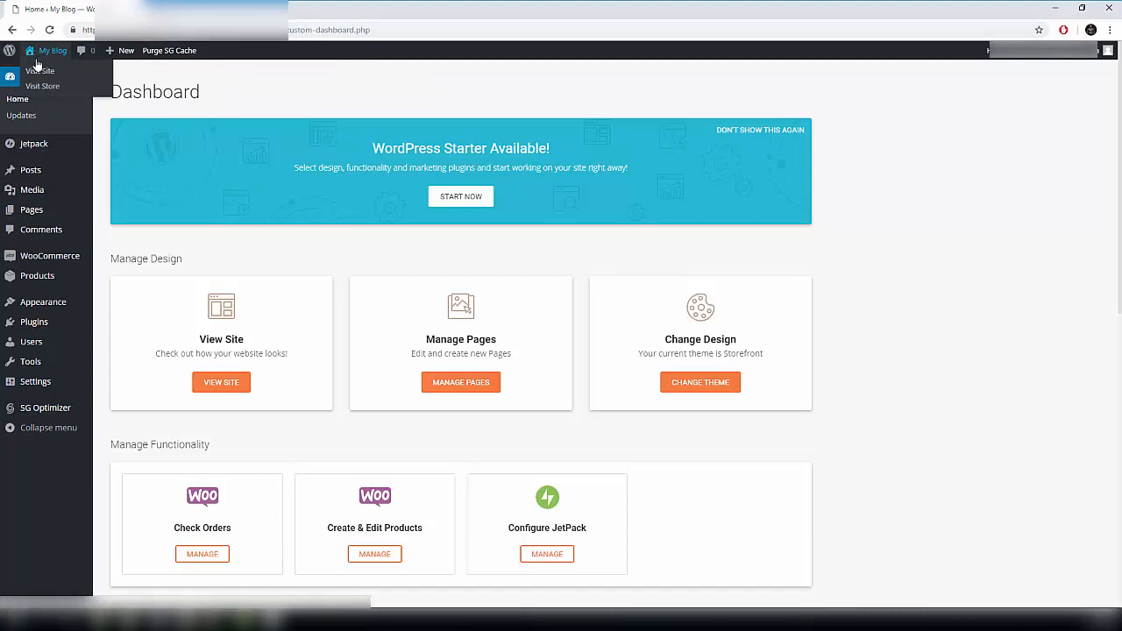
right_click(36, 54)
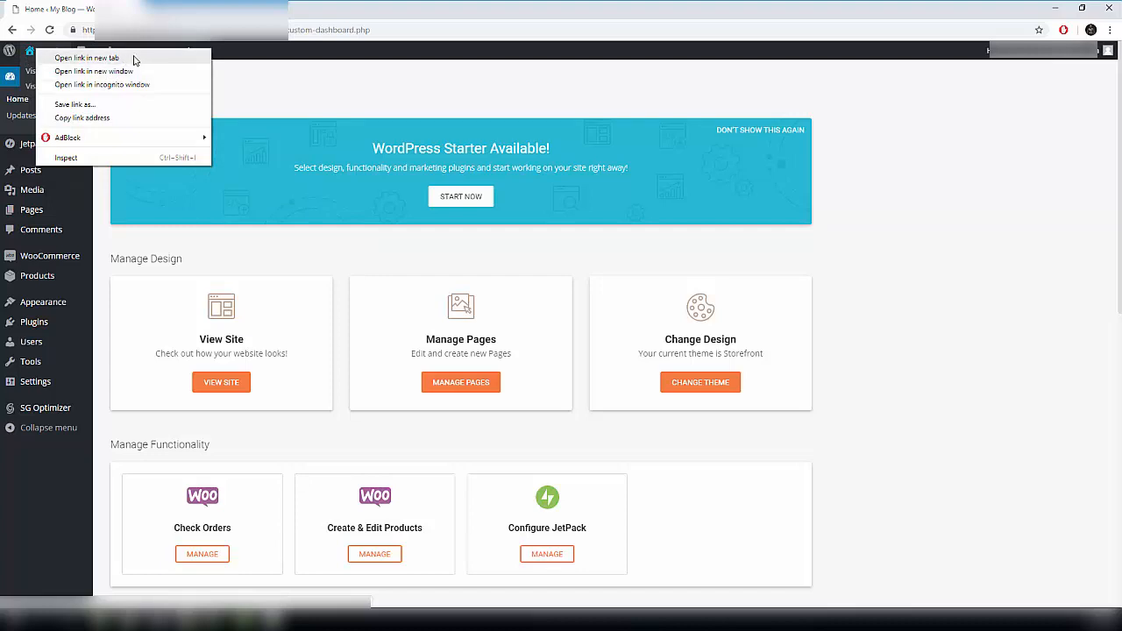
click(130, 58)
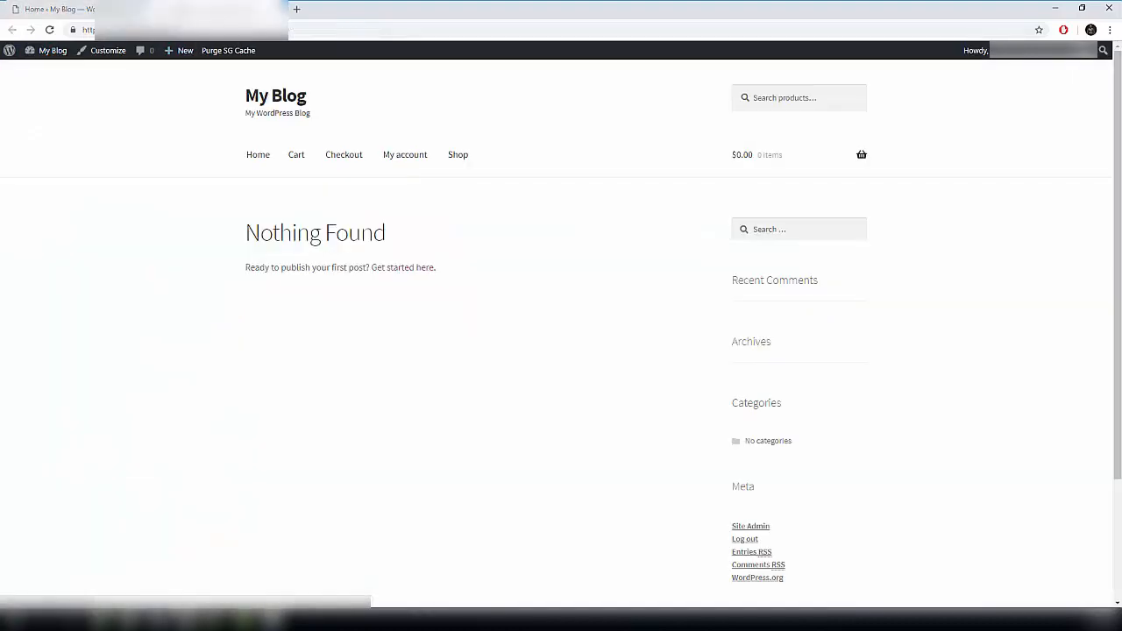
click(461, 160)
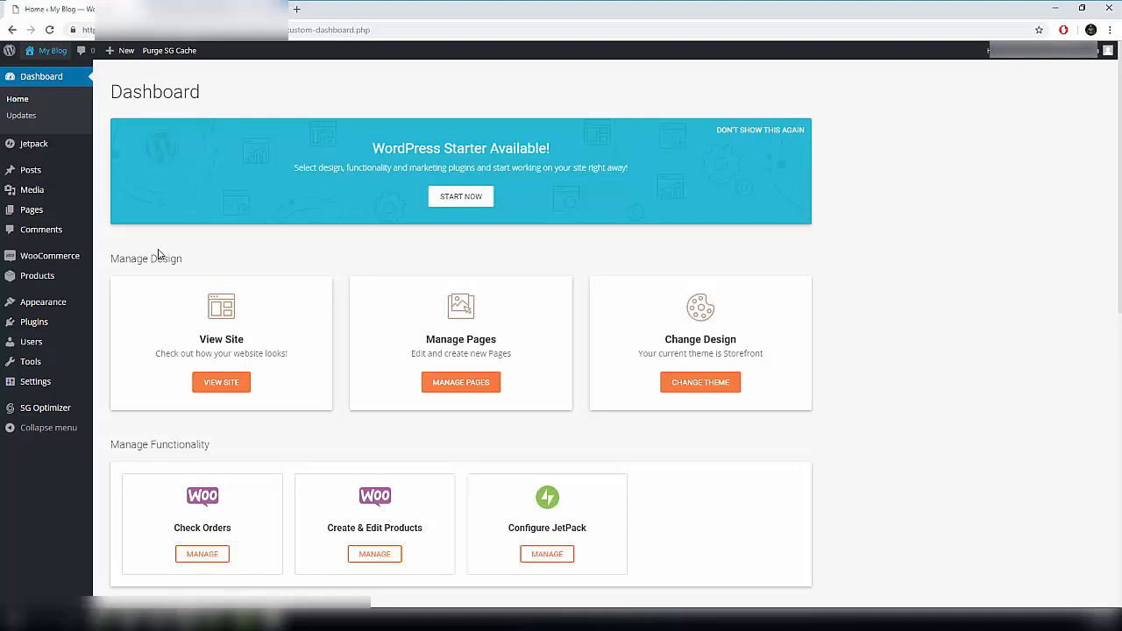
- Fill in a new product category named Clothing with slug clothing and description "Men's and Women's clothing"
mouse_move(19, 282)
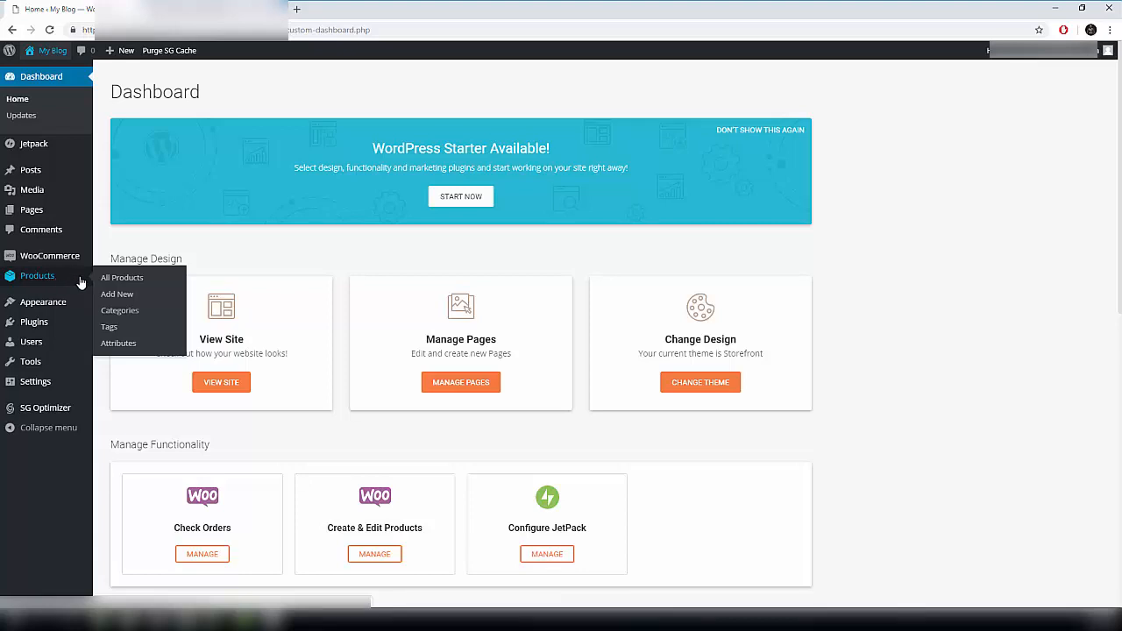
click(128, 314)
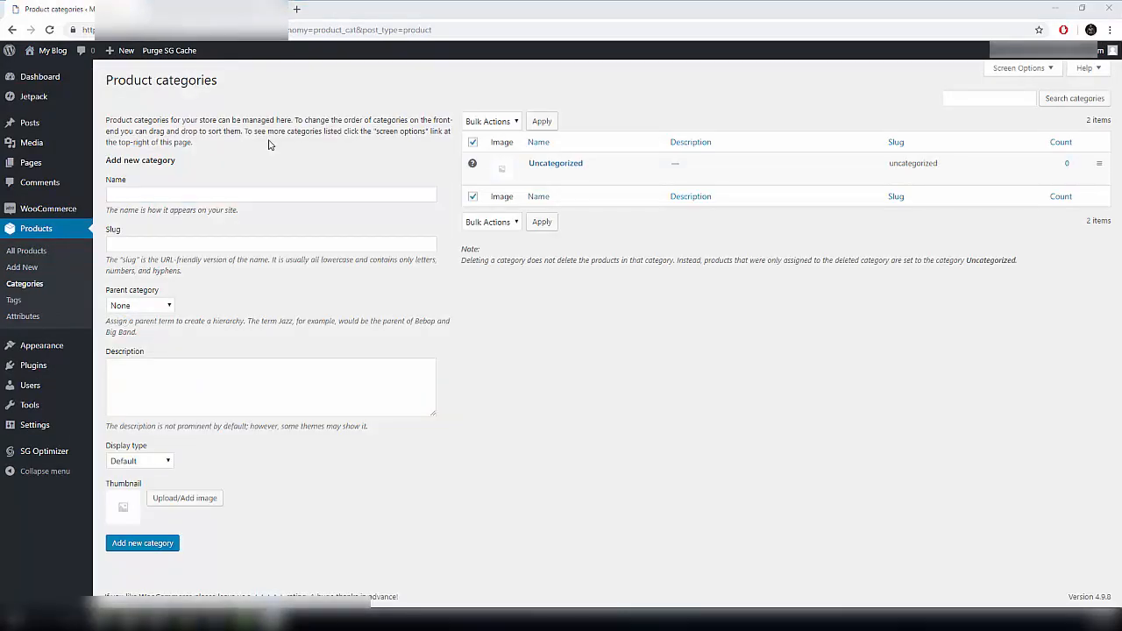
click(226, 194)
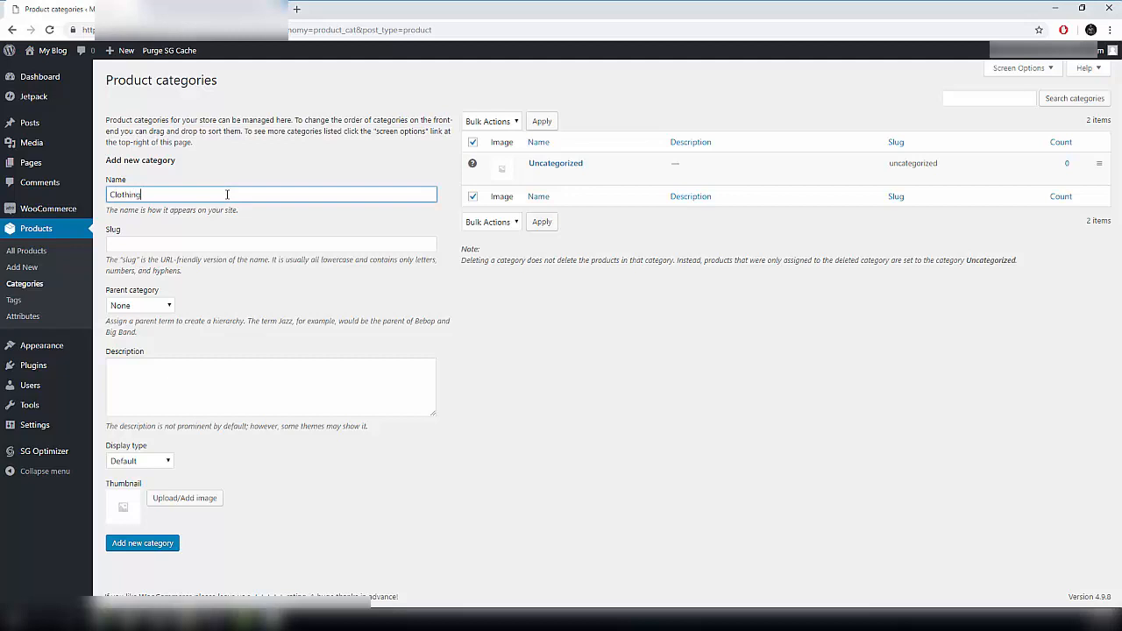
click(181, 243)
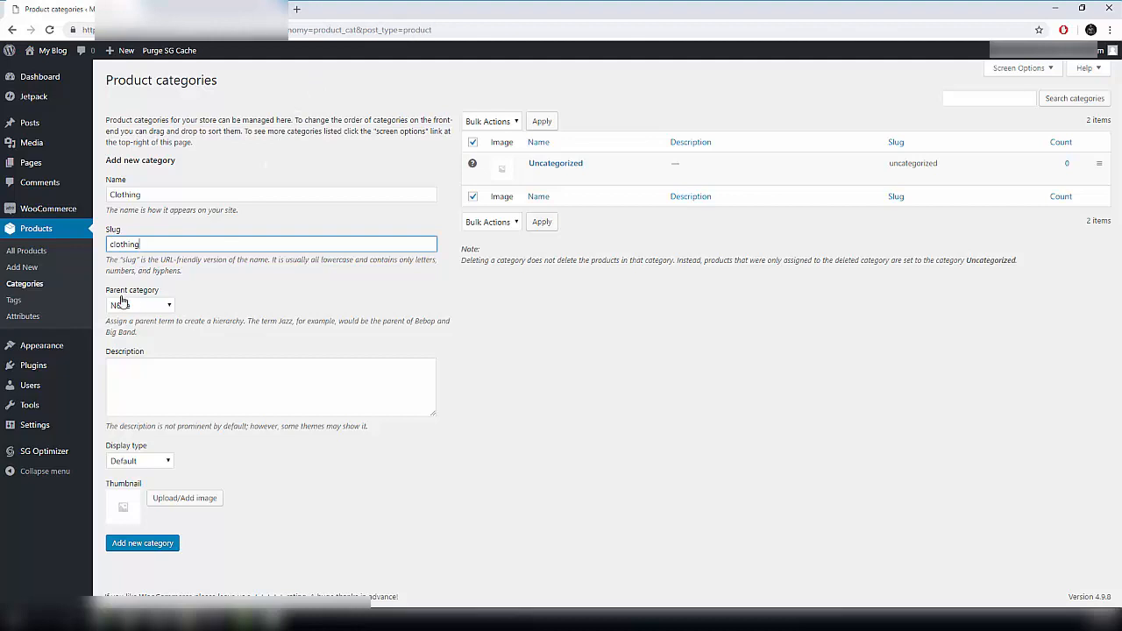
click(157, 372)
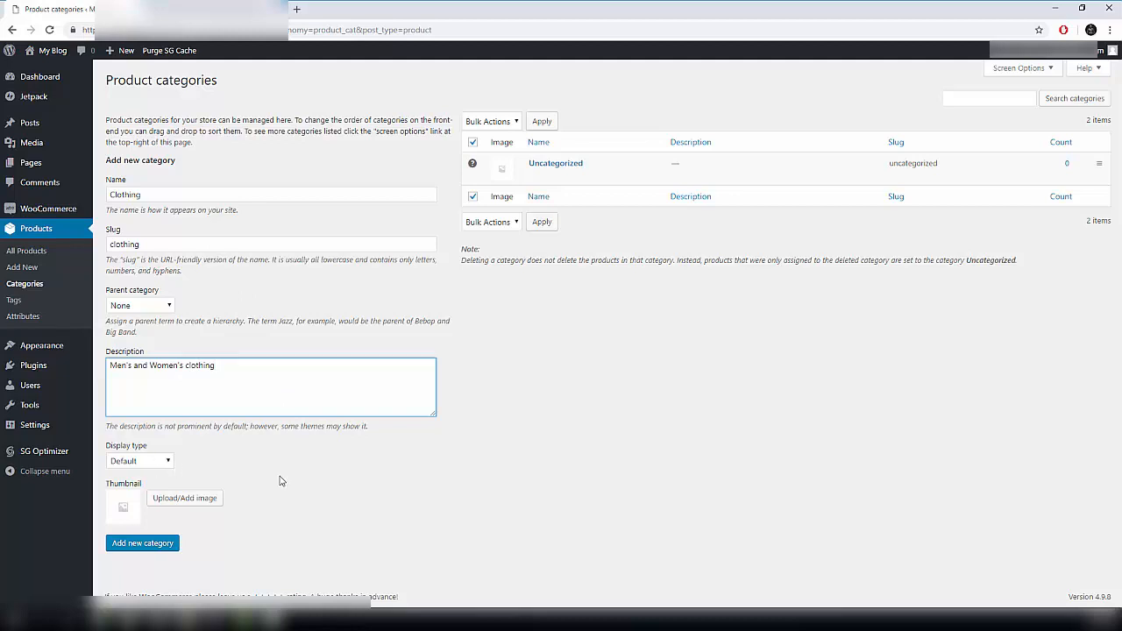
- Upload the clothes image as the Clothing category's thumbnail and add the category
click(187, 505)
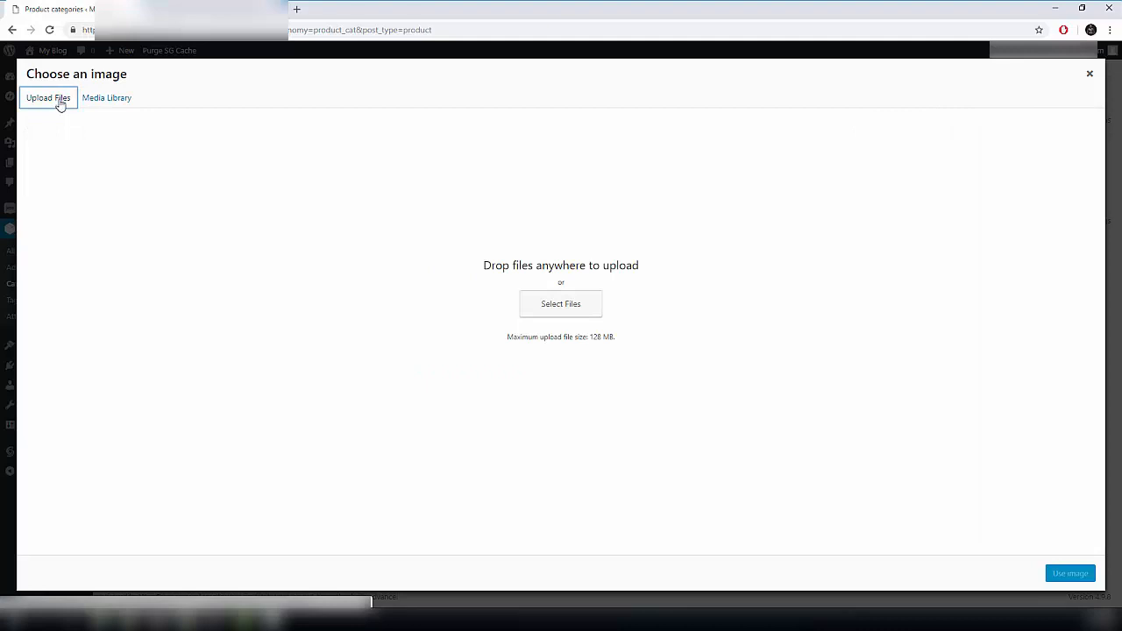
click(570, 311)
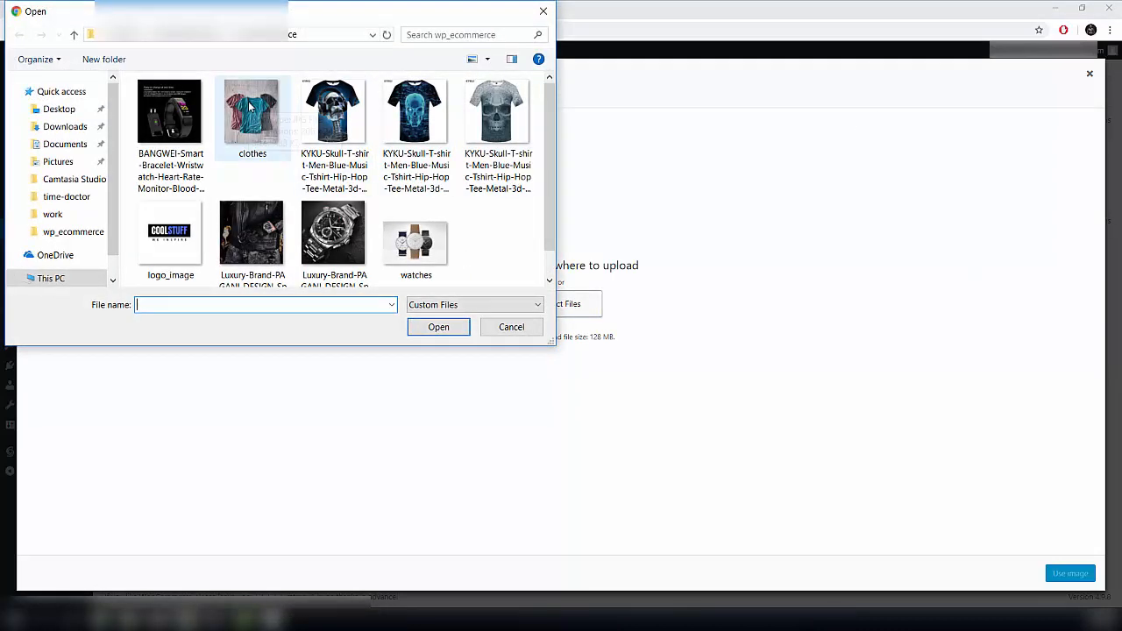
scroll(255, 101, down, 1)
scroll(259, 92, up, 1)
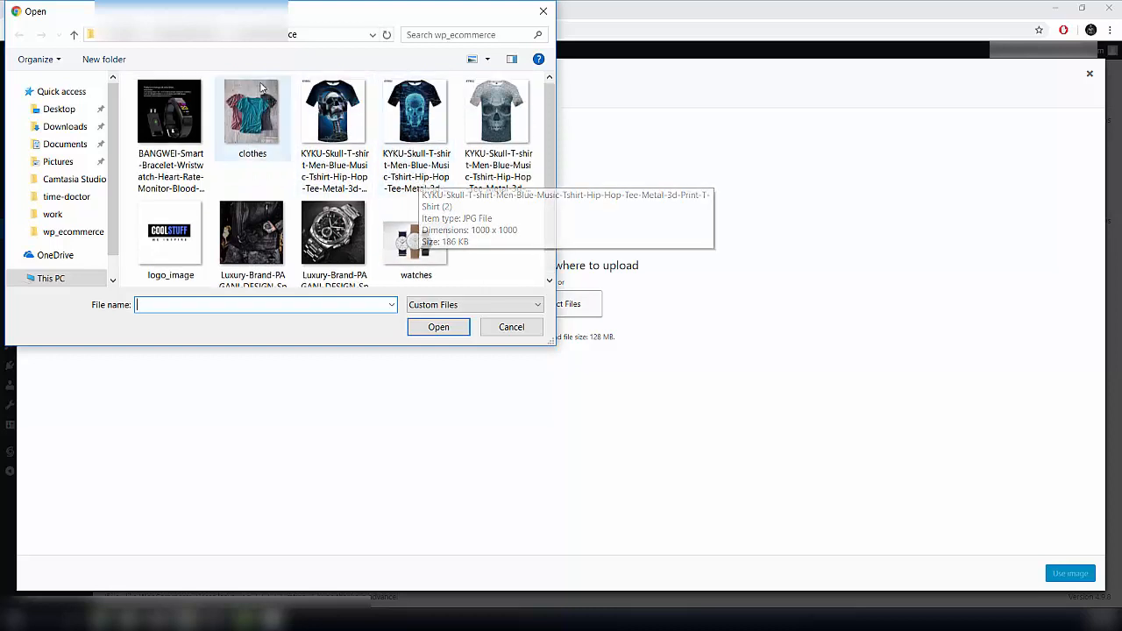
click(266, 148)
click(436, 328)
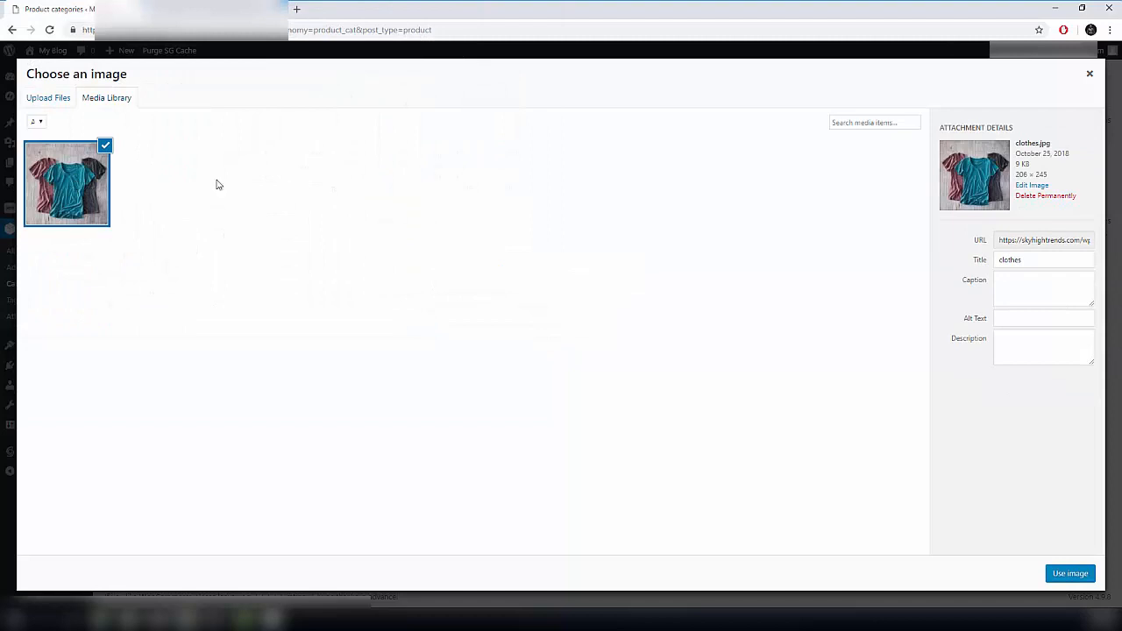
click(1070, 575)
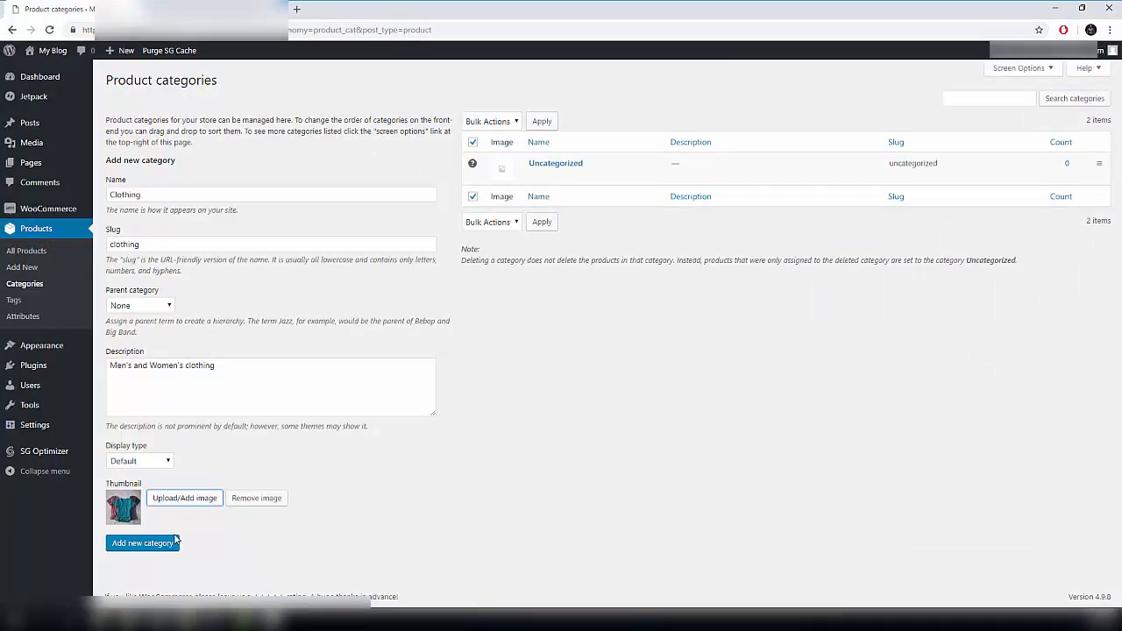
click(121, 545)
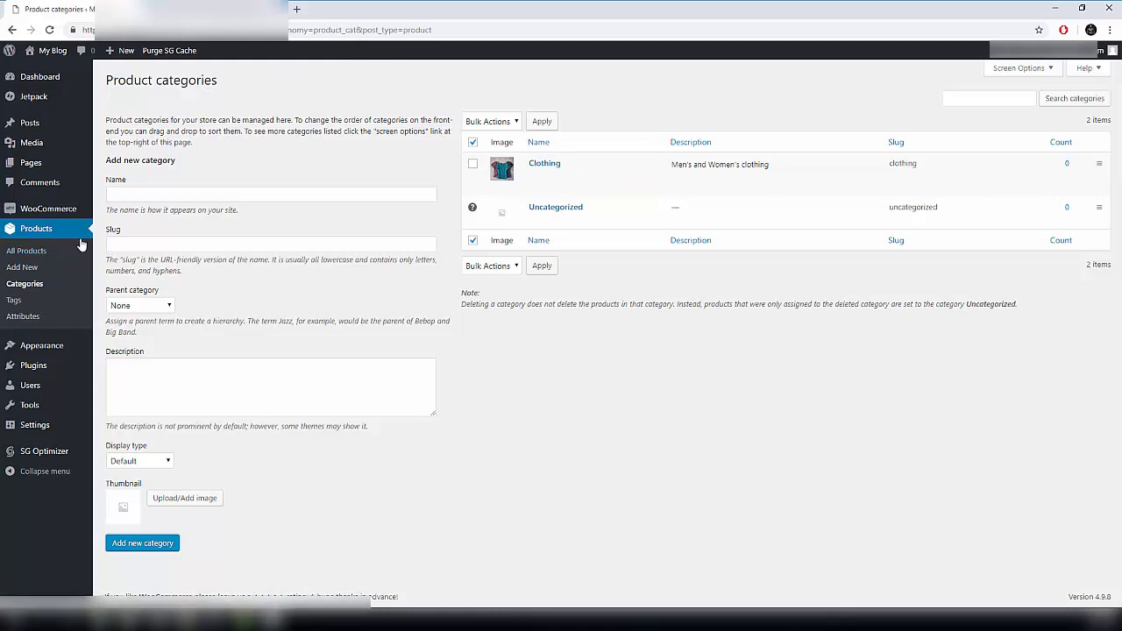
- Start a new product named "3-D Printed T-shirt with Skull Head"
click(27, 268)
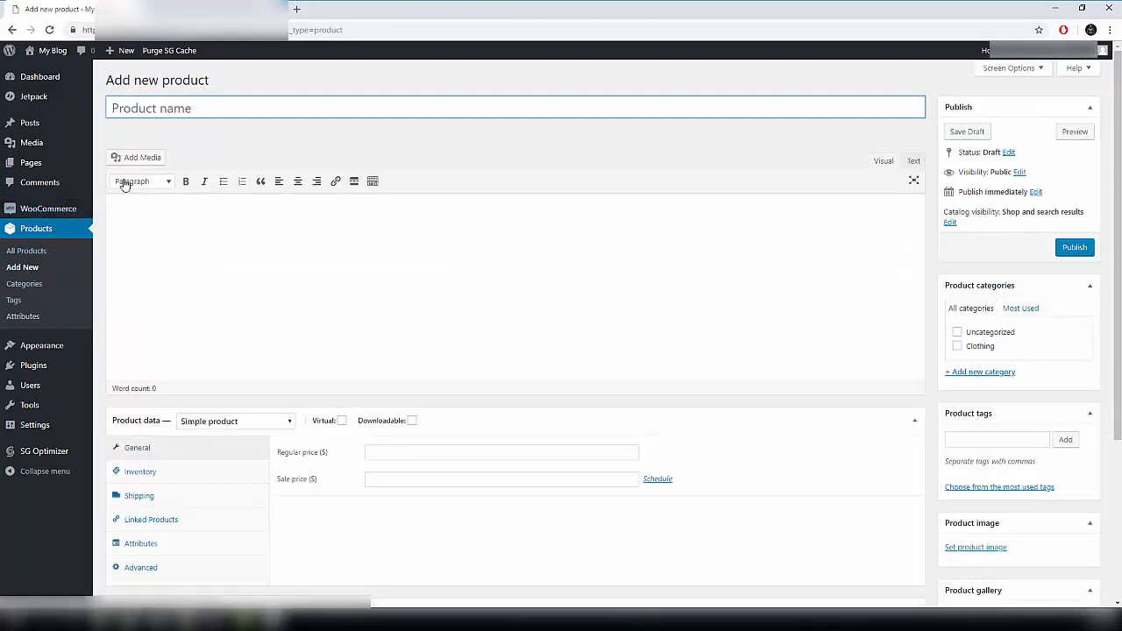
click(166, 111)
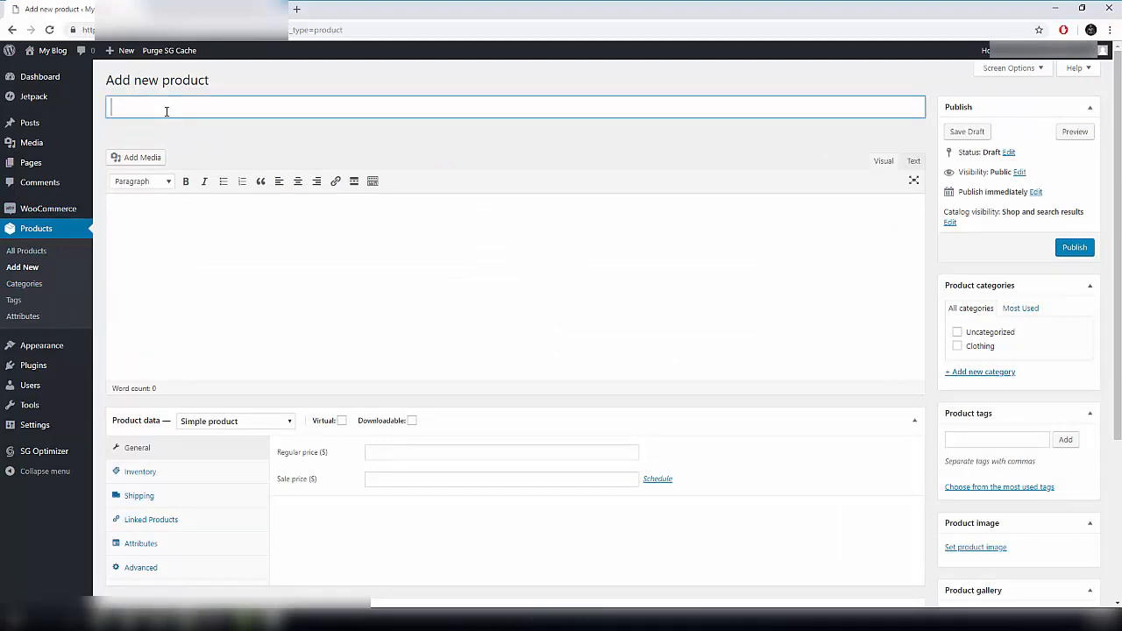
text(3)
text( D Prin)
key(BackSpace)
key(BackSpace)
key(BackSpace)
key(BackSpace)
key(BackSpace)
key(BackSpace)
text(-D Printed T-shirt with Skull Head)
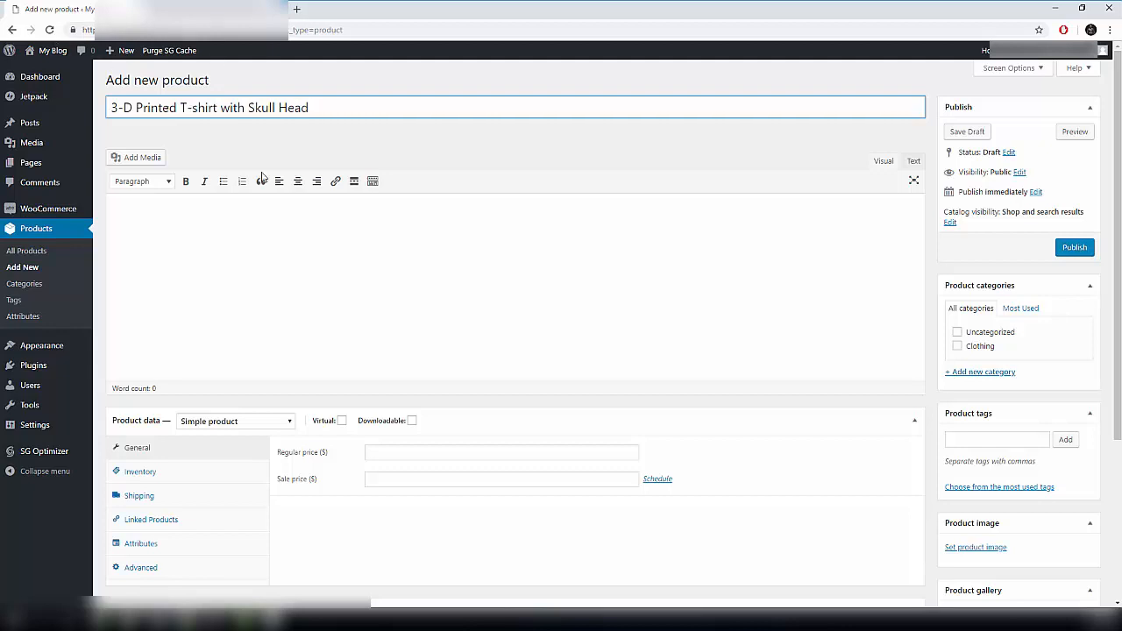
- Enter "Really cool 3-d skull T-shirt" as the product's main description
click(235, 227)
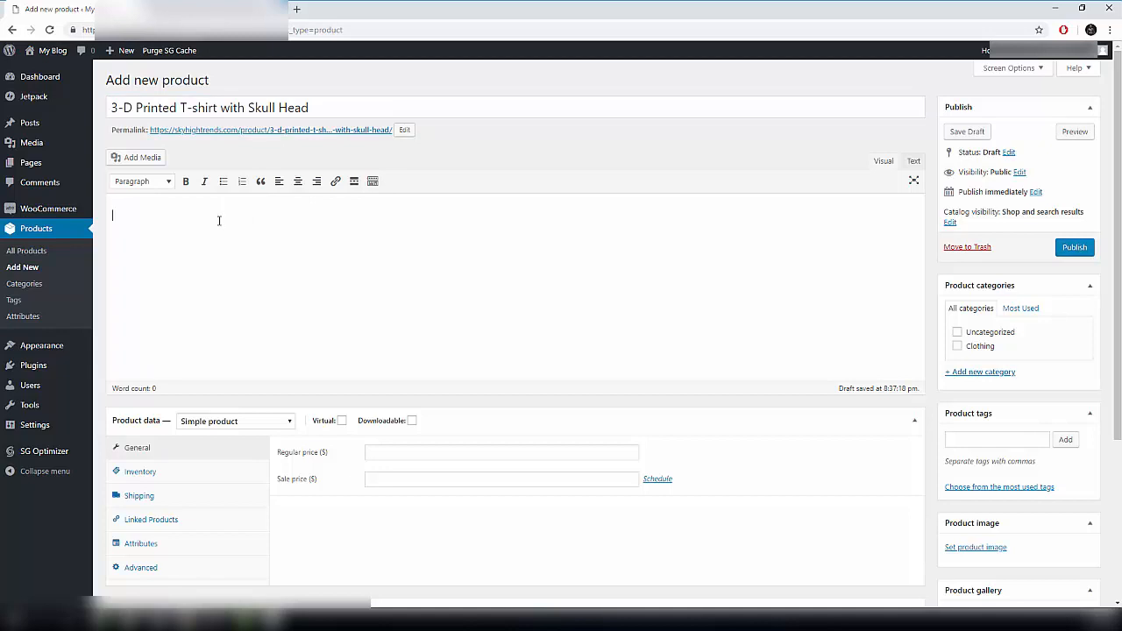
text(Really cool 3-d skull t)
key(BackSpace)
text(T-shirt)
- Enter "Awesome T-Shirt. Read on for further details..." as the product's short description
scroll(244, 225, down, 3)
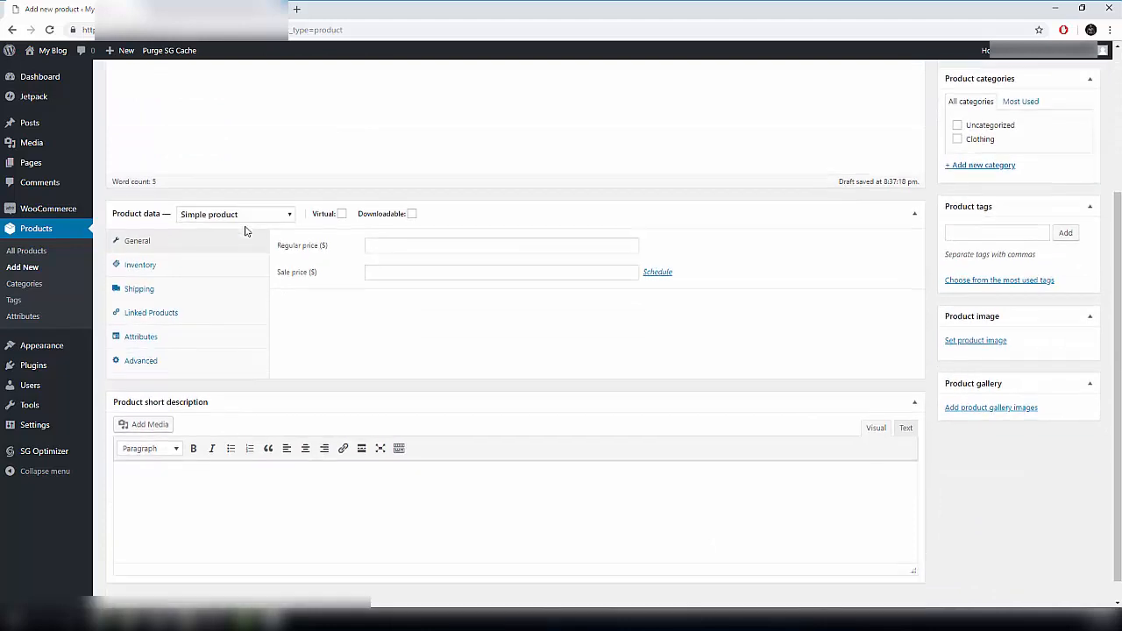
scroll(245, 231, down, 1)
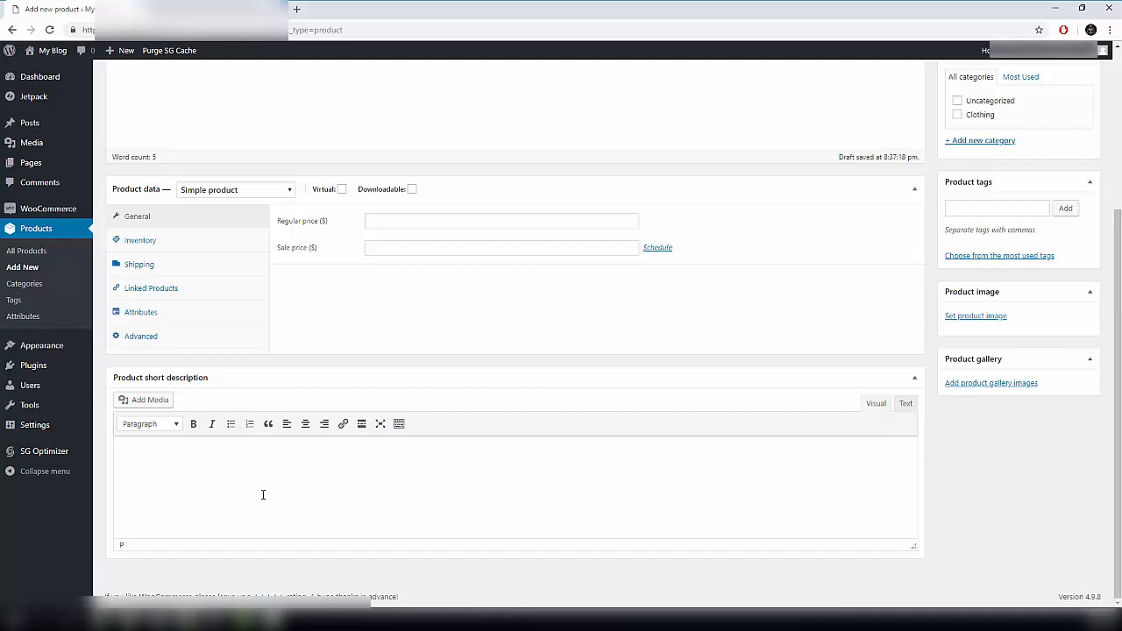
text(Awesome T-)
text(sh)
text(Shirt)
text(. Read on)
text( for furthe)
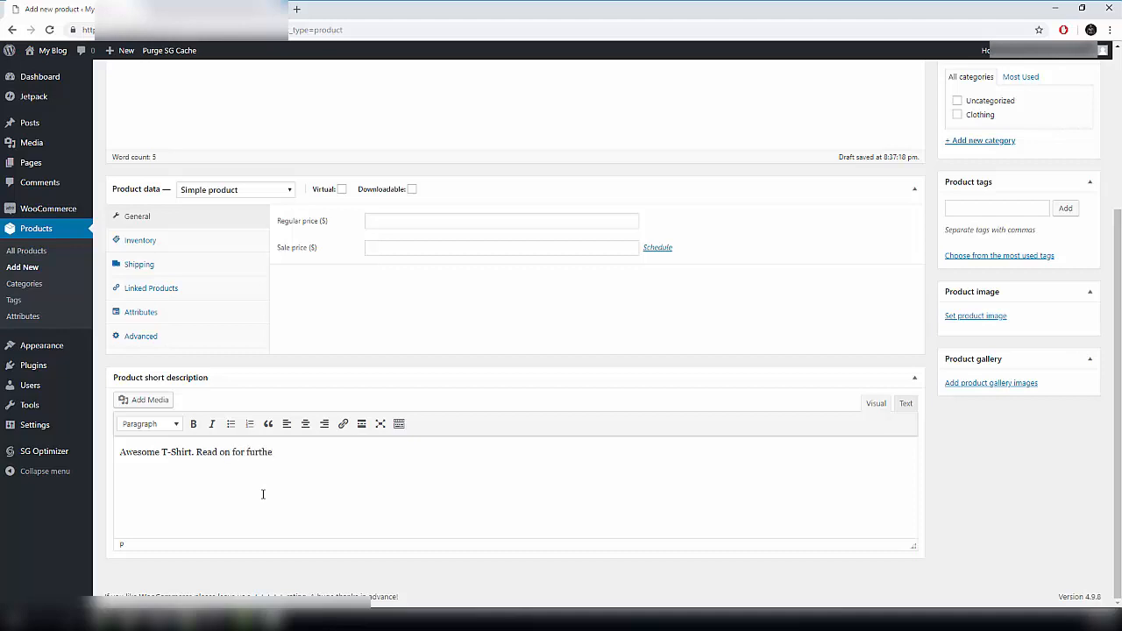
text(r details...)
- Set the product's regular price to $75 and its sale price to $50
scroll(460, 328, up, 3)
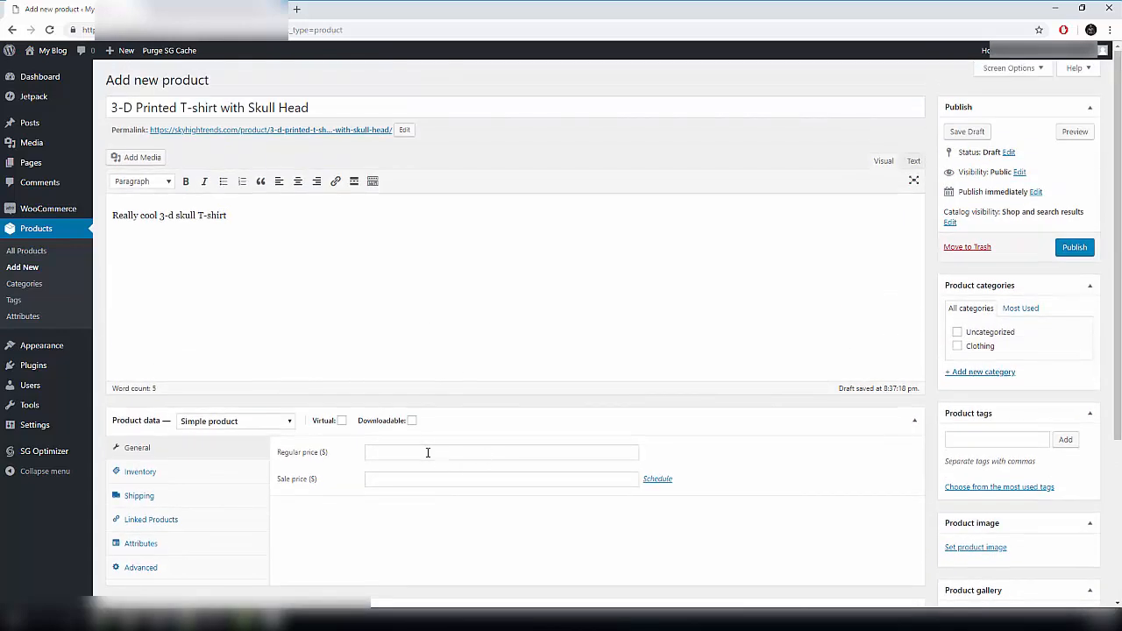
click(427, 453)
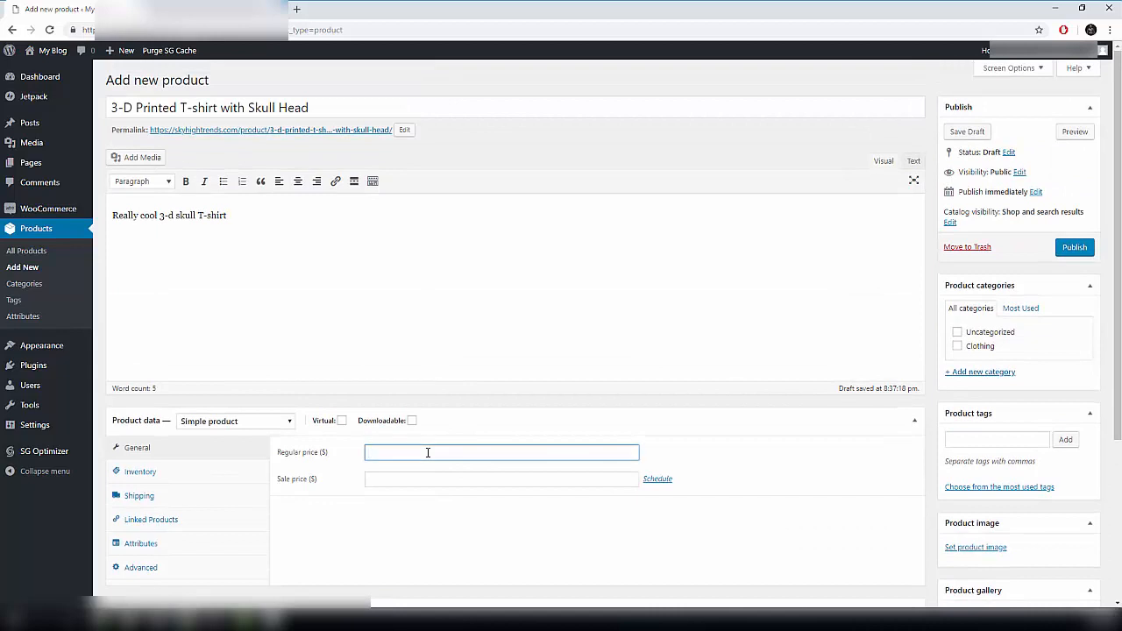
text(50$)
key(BackSpace)
scroll(408, 456, down, 1)
scroll(429, 374, down, 2)
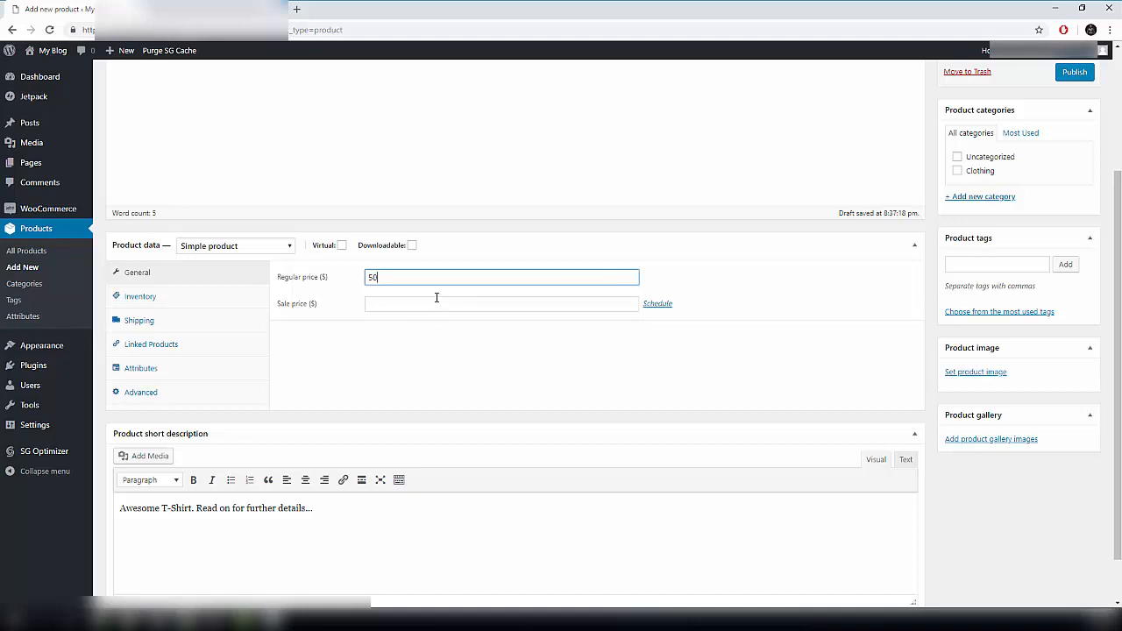
key(ctrl+a)
text(75)
click(393, 301)
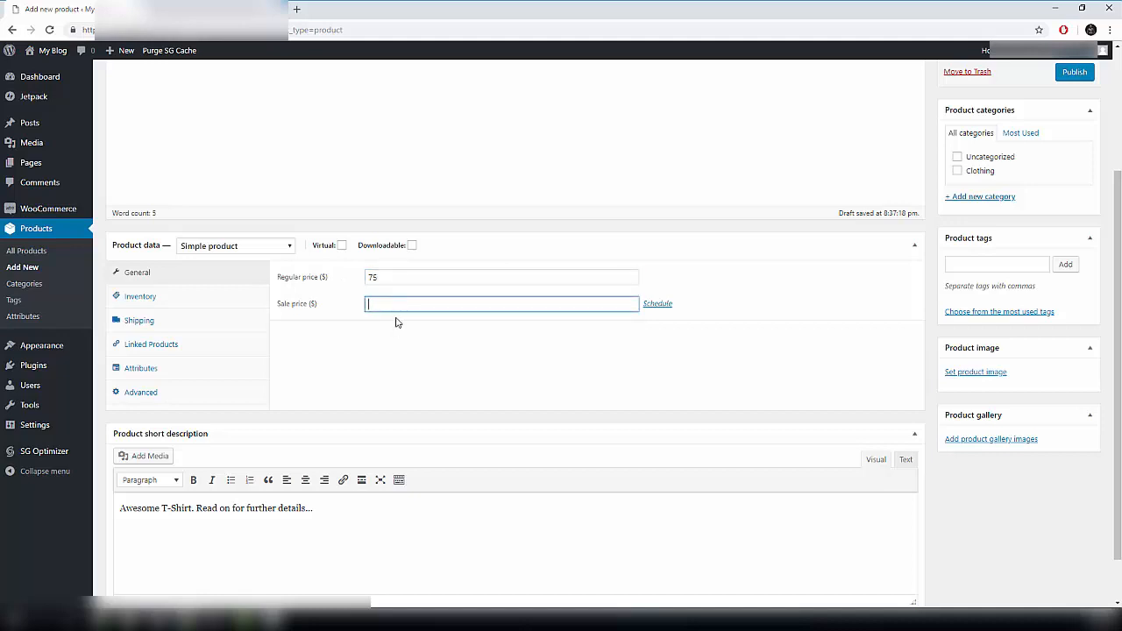
text(50)
scroll(456, 150, up, 2)
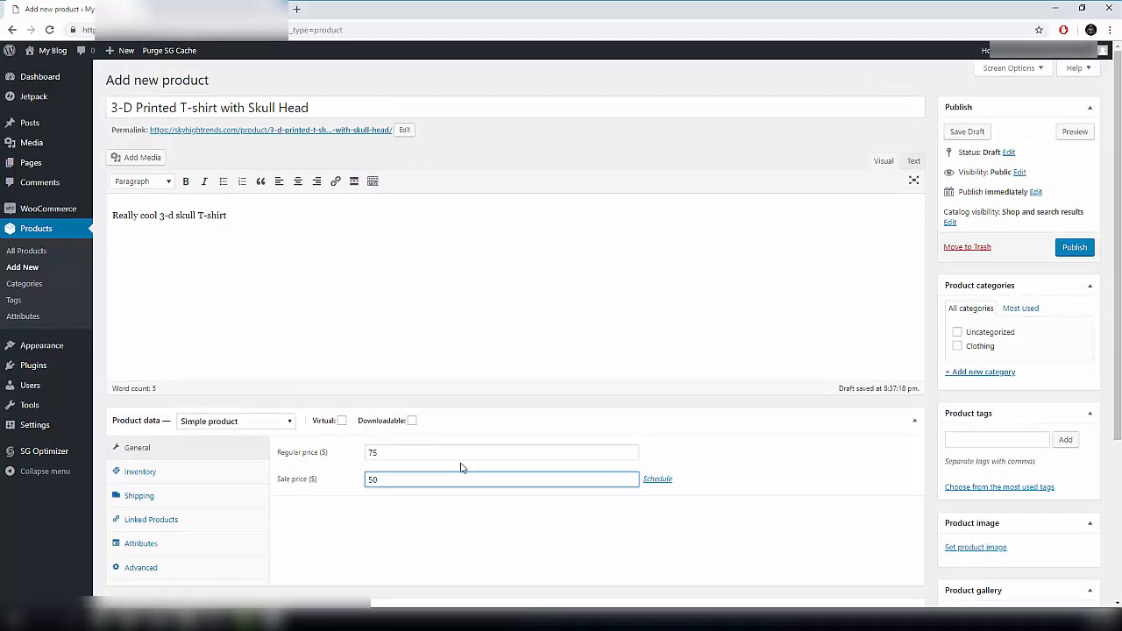
- Set the product's SKU to "3-d-skull-t-shirt-001" in its inventory data
scroll(462, 466, down, 2)
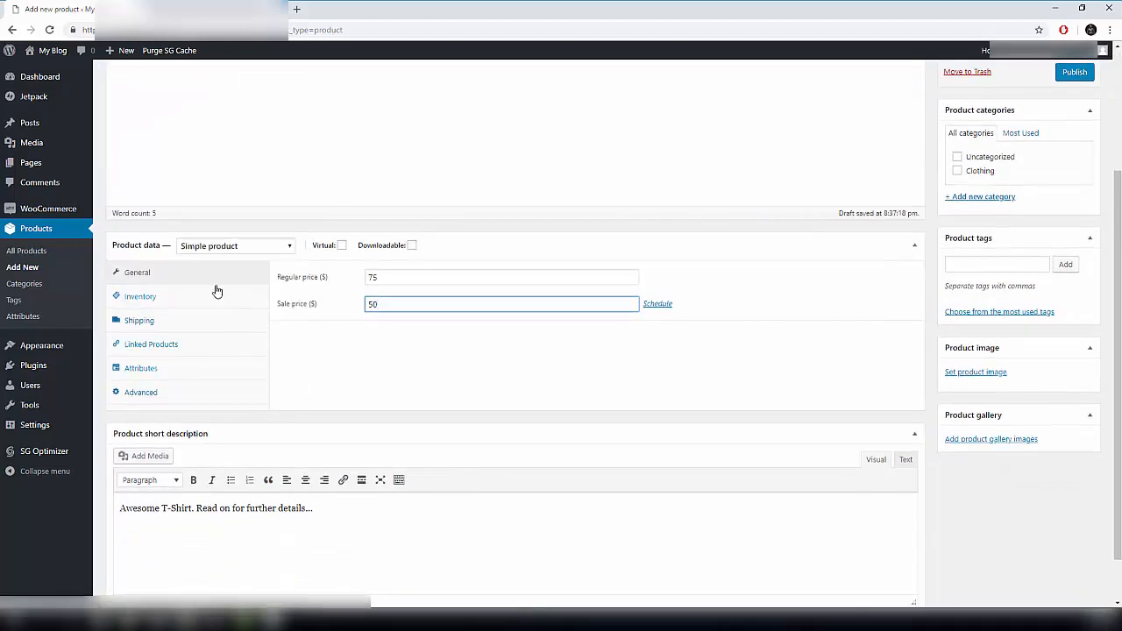
click(138, 301)
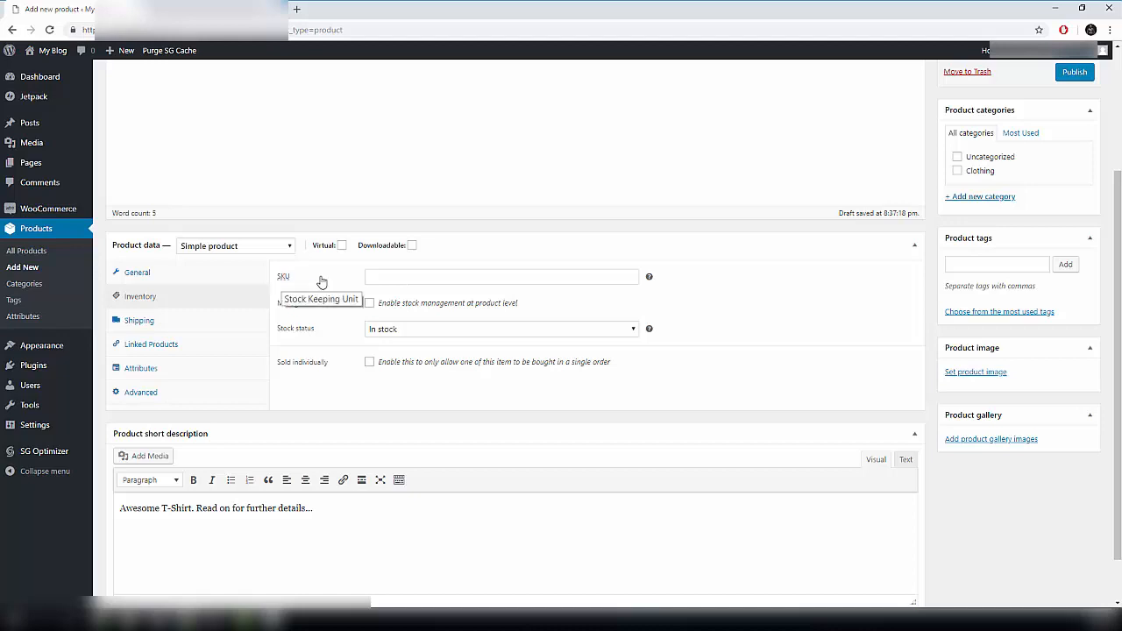
click(399, 279)
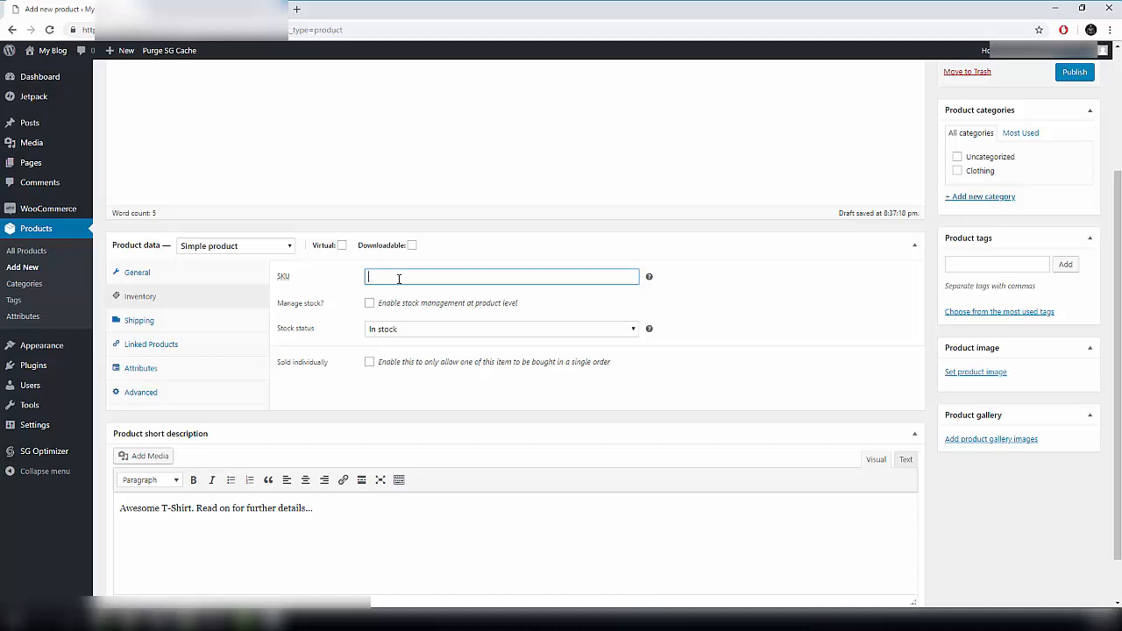
text(3-d-skull-t-shirt-001)
scroll(485, 274, up, 1)
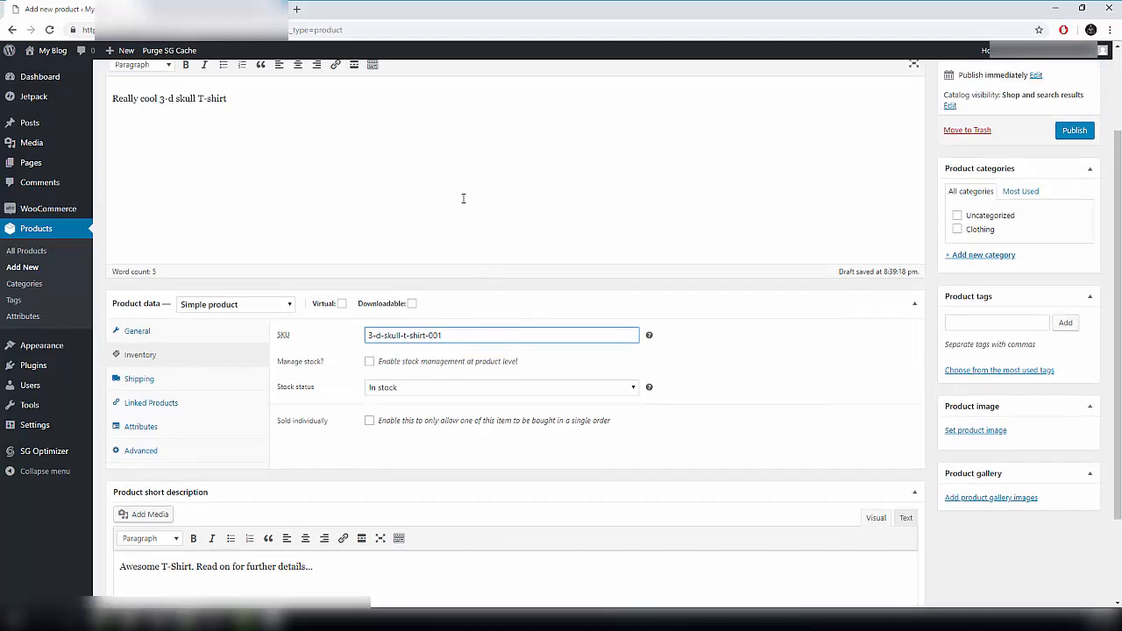
scroll(445, 167, up, 2)
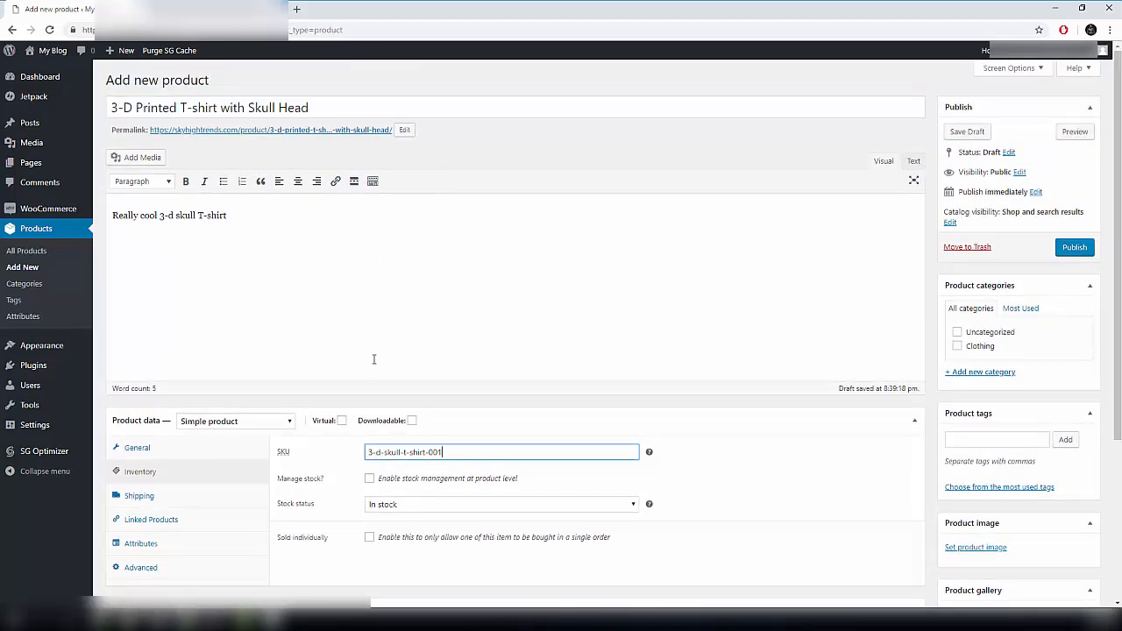
- Enable stock management at product level and open the stock quantity for editing
scroll(373, 204, down, 3)
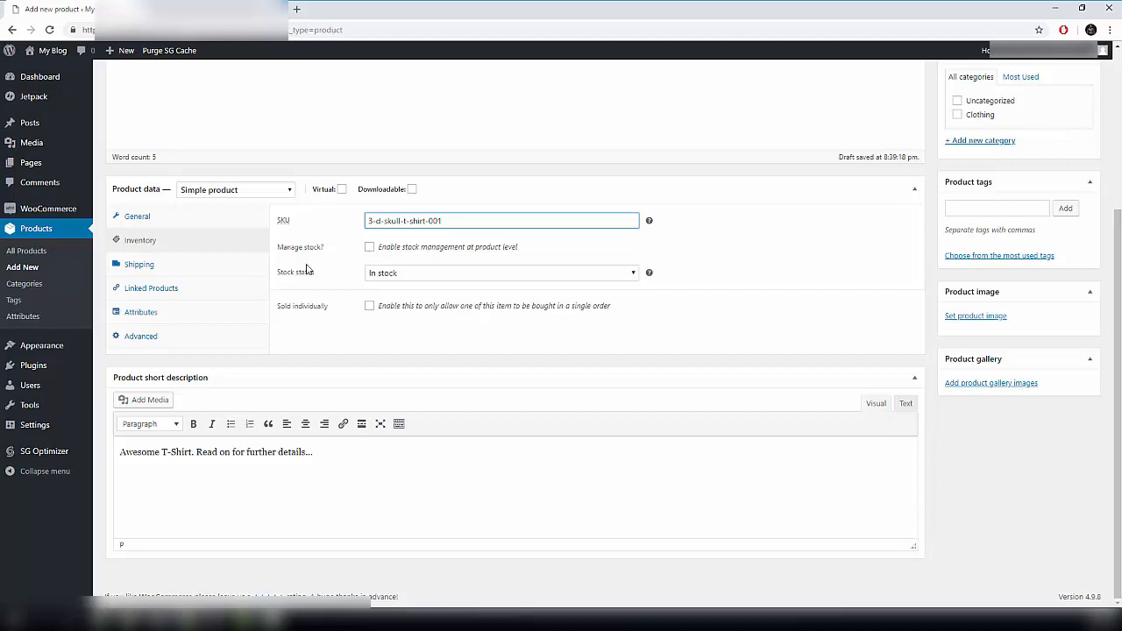
click(370, 248)
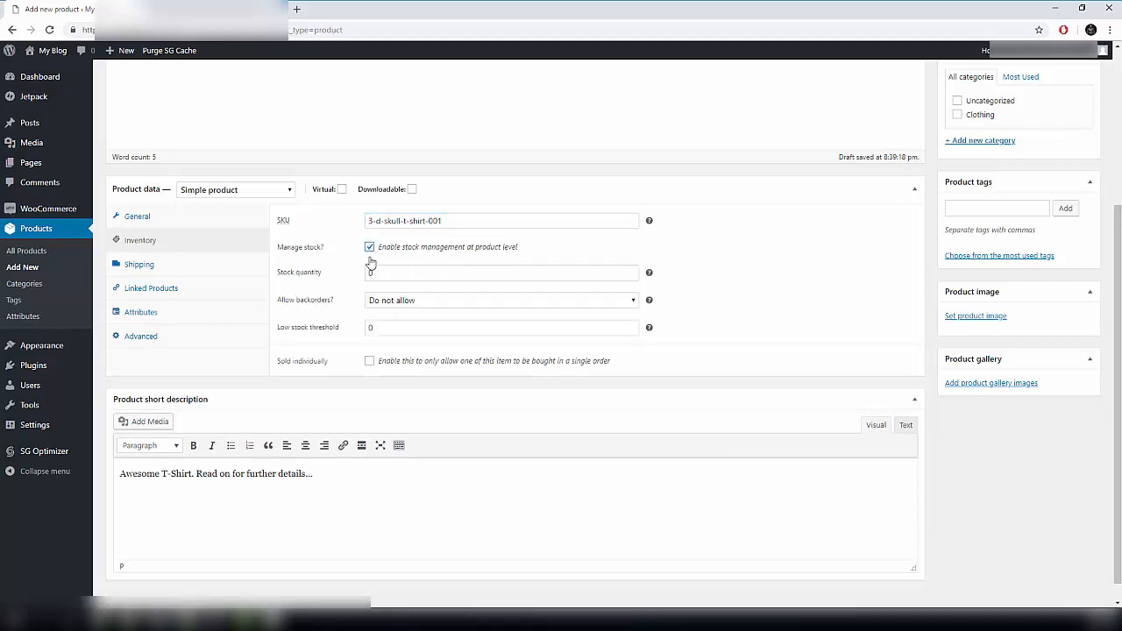
click(420, 273)
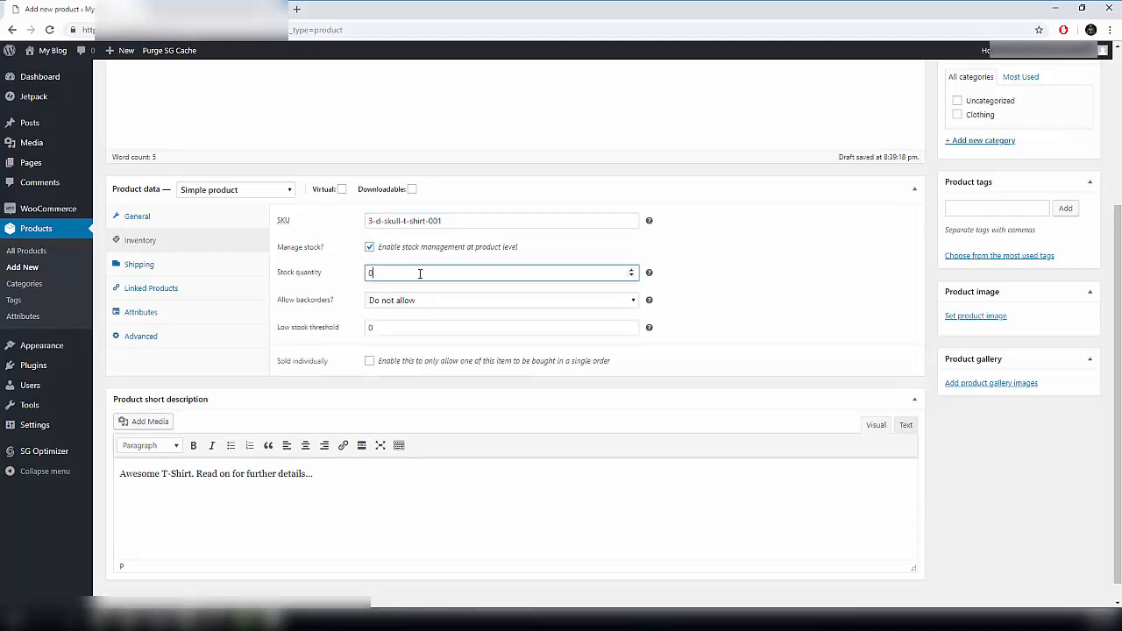
key(ctrl+a)
- Set the product's shipping weight to 50 oz and check the available shipping classes
click(138, 264)
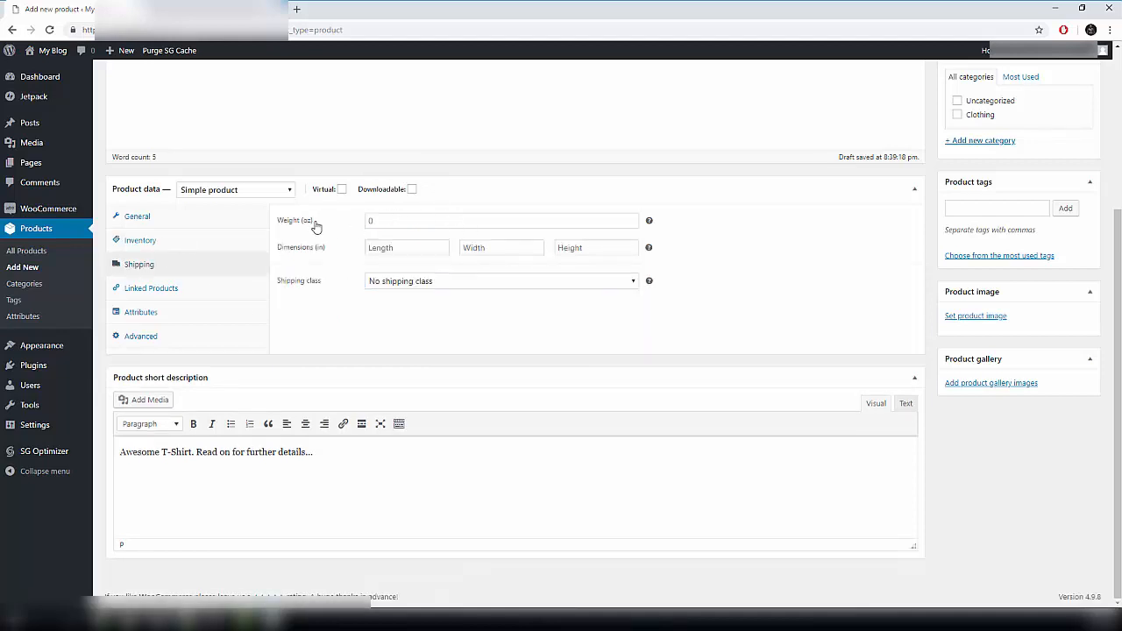
click(420, 221)
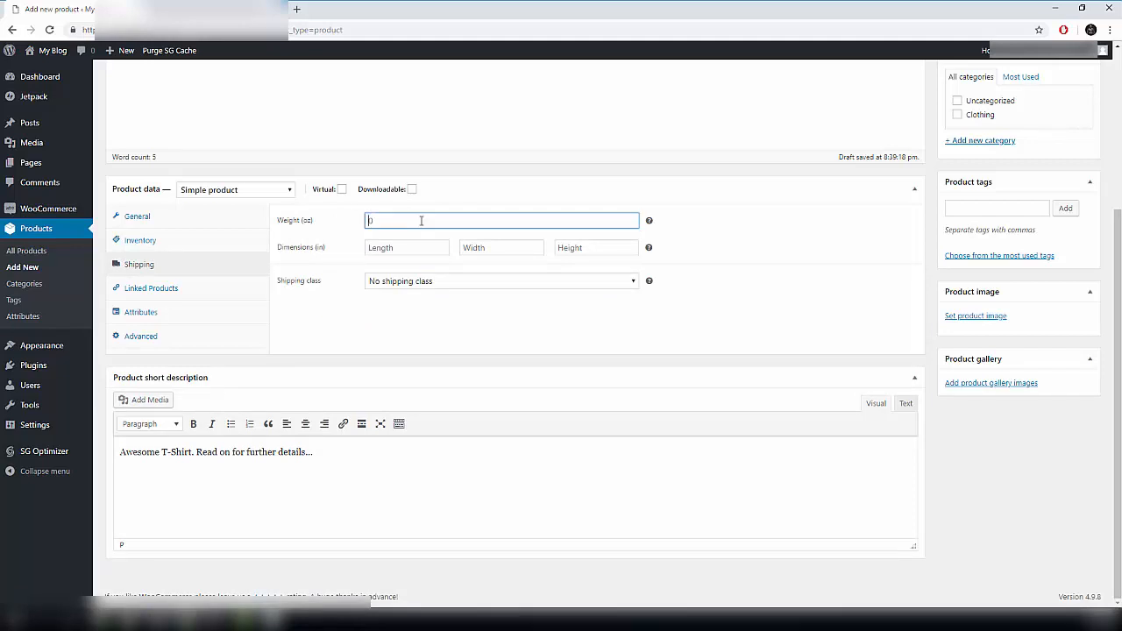
scroll(421, 221, up, 3)
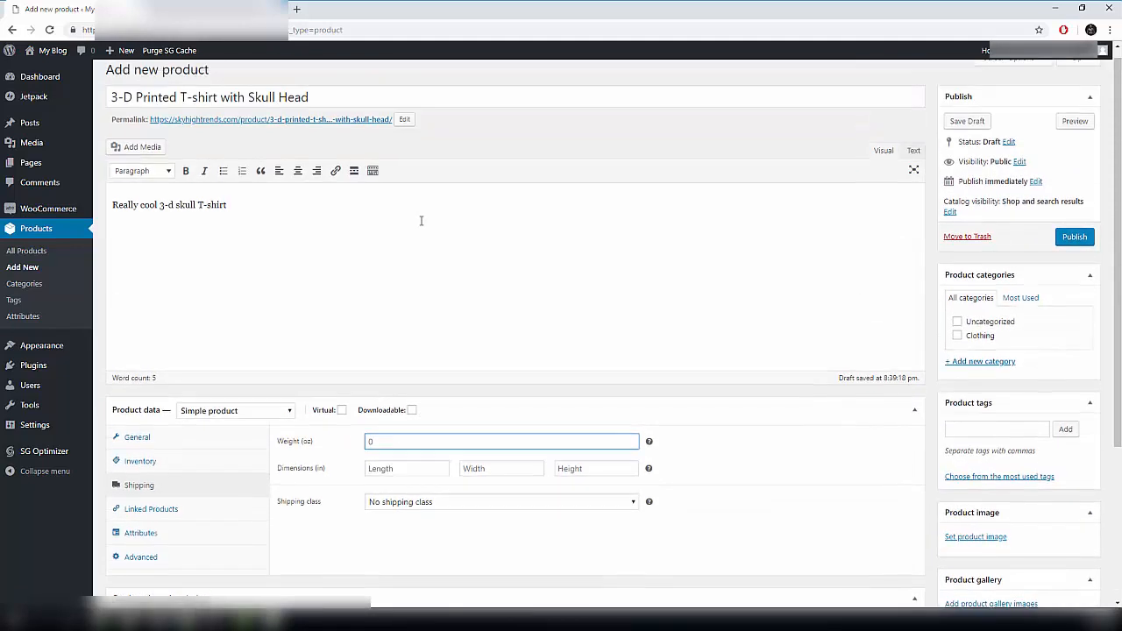
scroll(421, 221, down, 3)
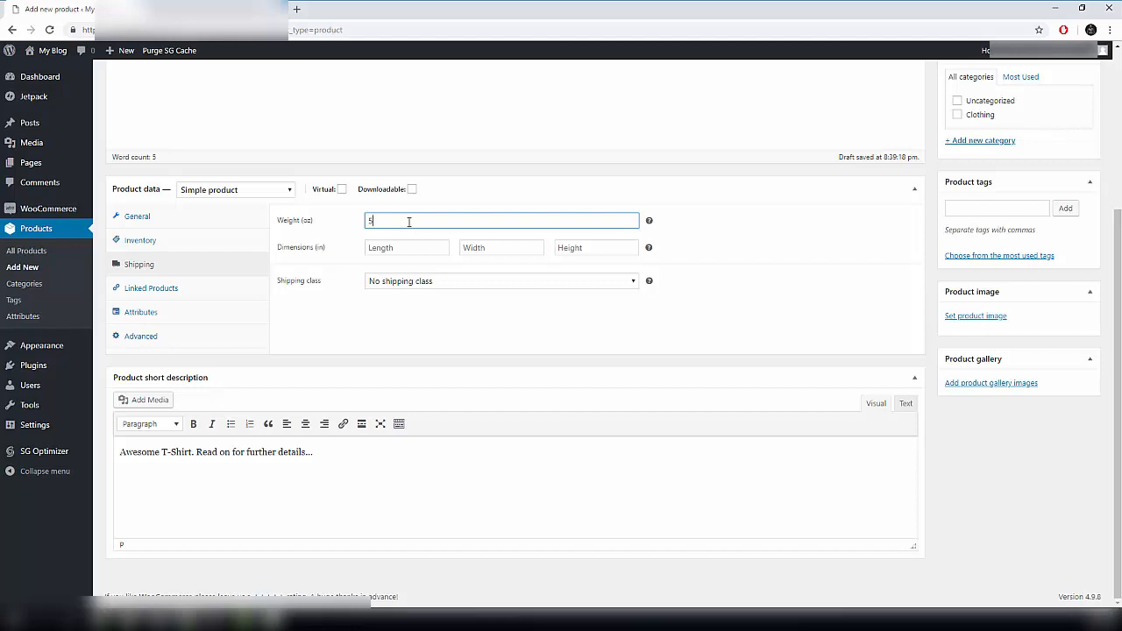
text(0)
scroll(369, 300, up, 1)
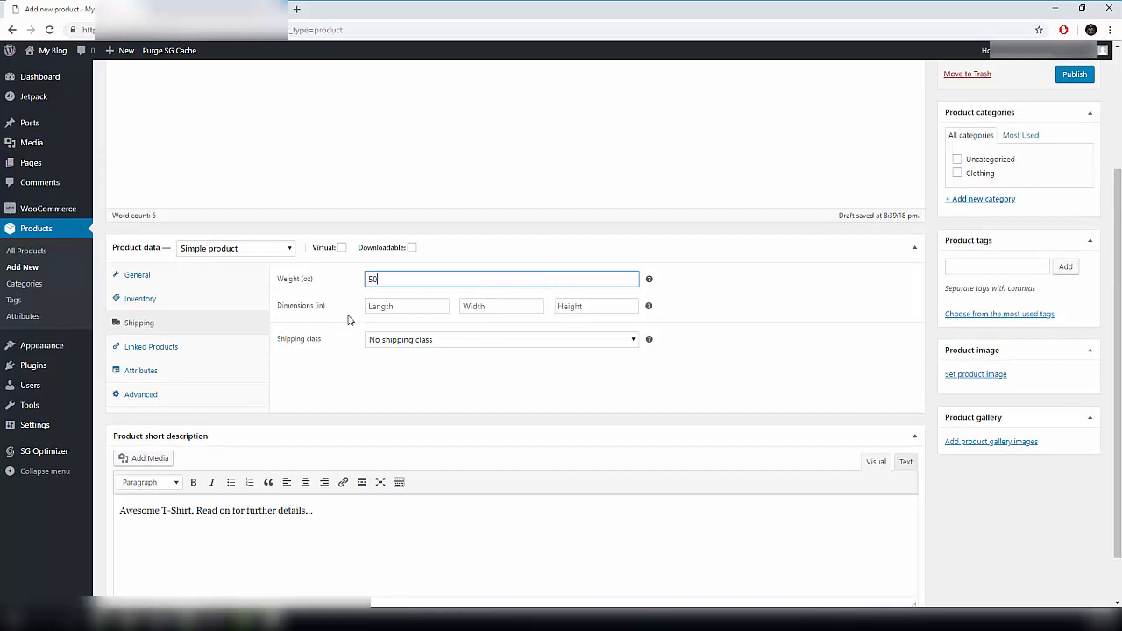
click(397, 344)
click(396, 344)
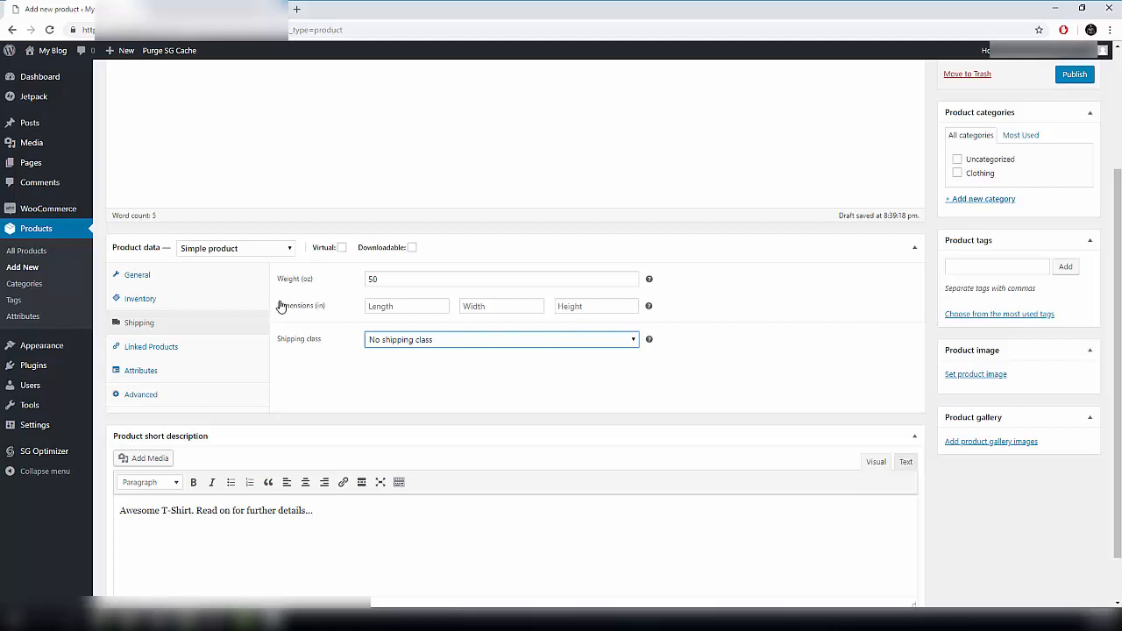
- Add a custom product attribute named "Color" with the values "red|blue|green|yellow|black" and save it
click(163, 346)
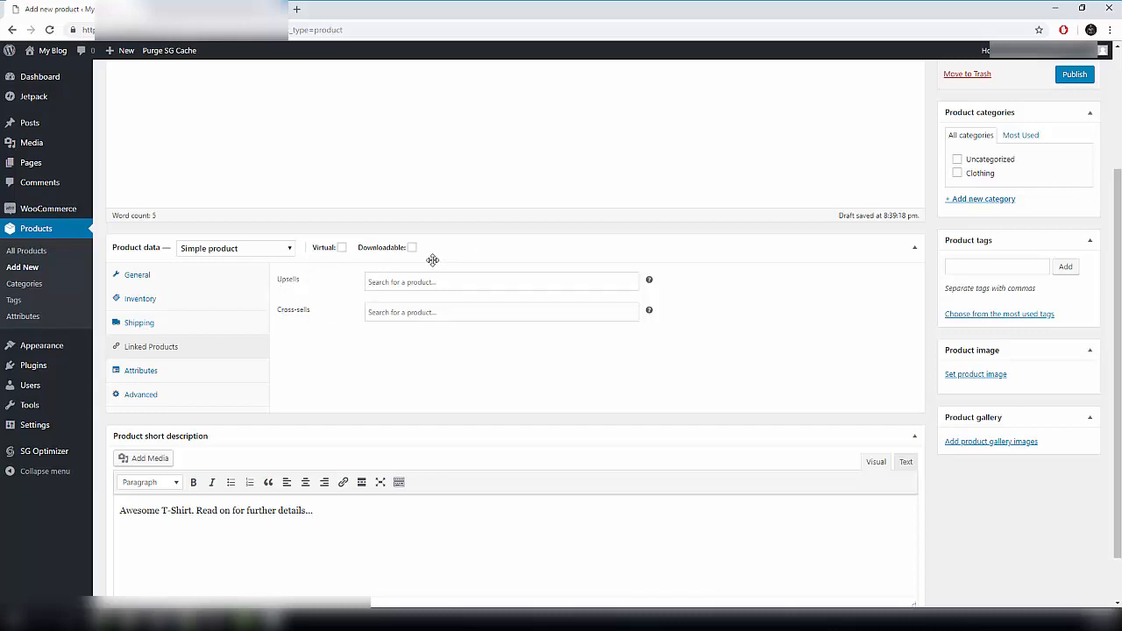
click(139, 367)
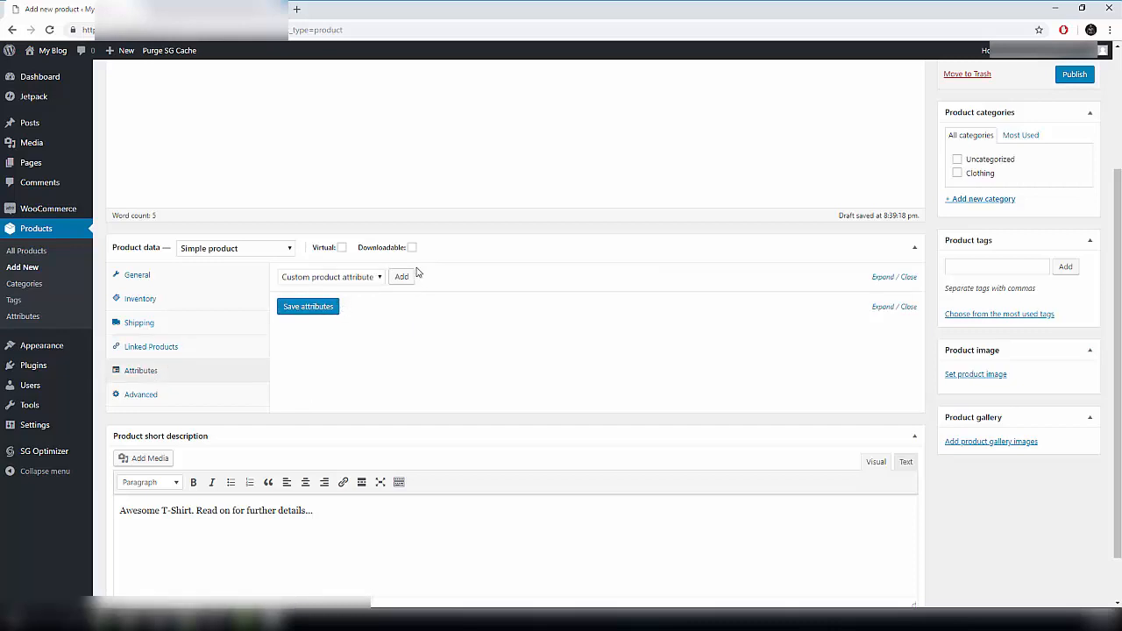
scroll(385, 253, up, 2)
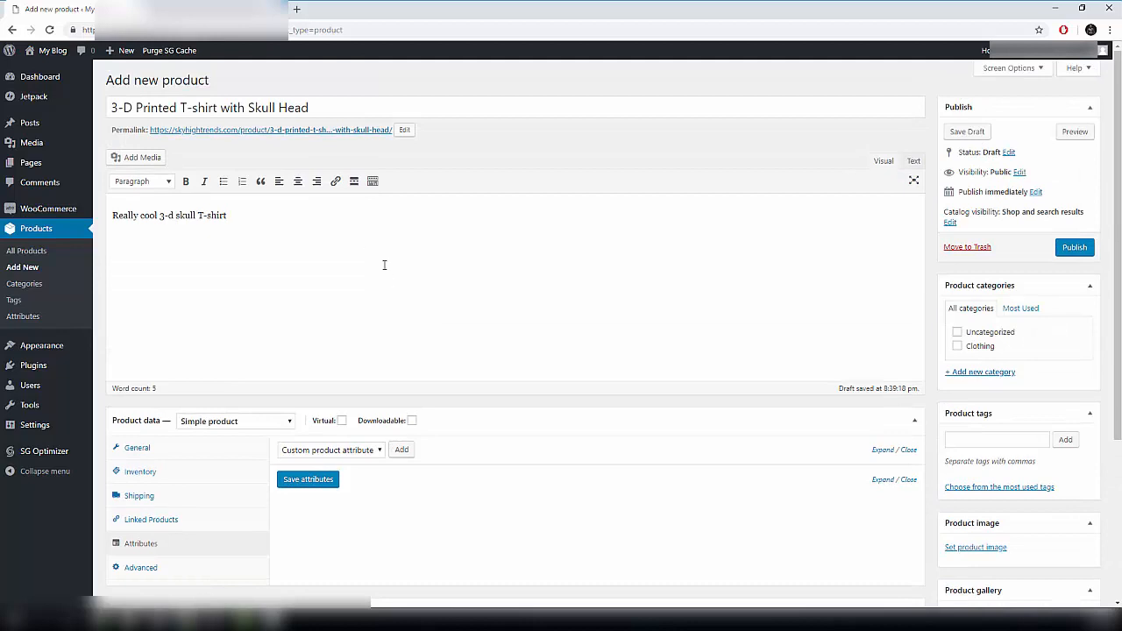
scroll(249, 182, down, 2)
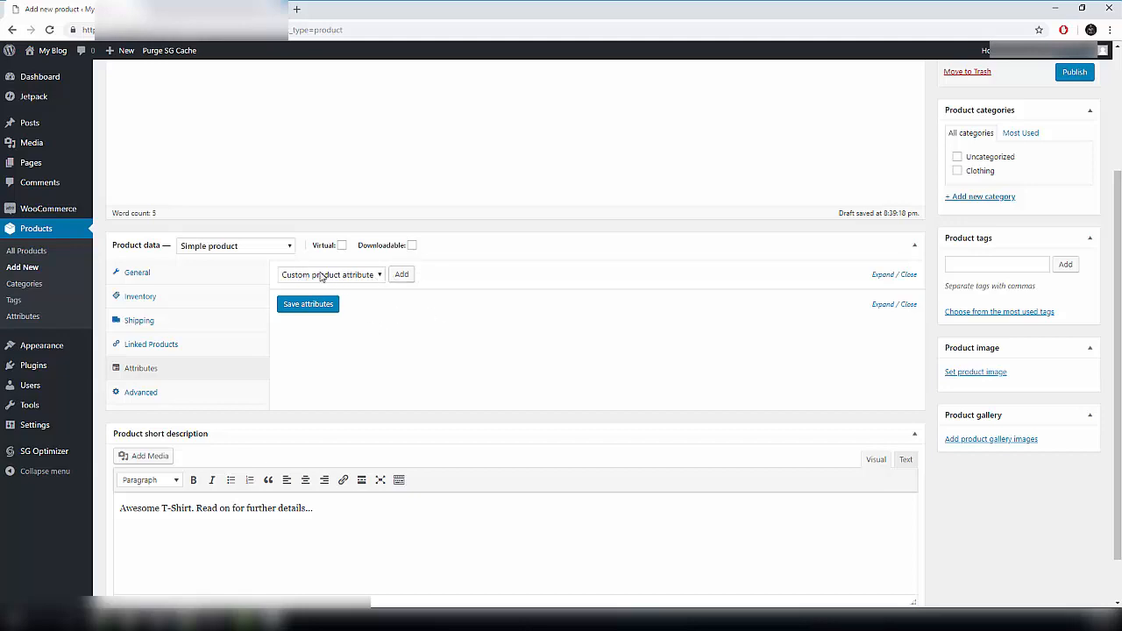
click(399, 276)
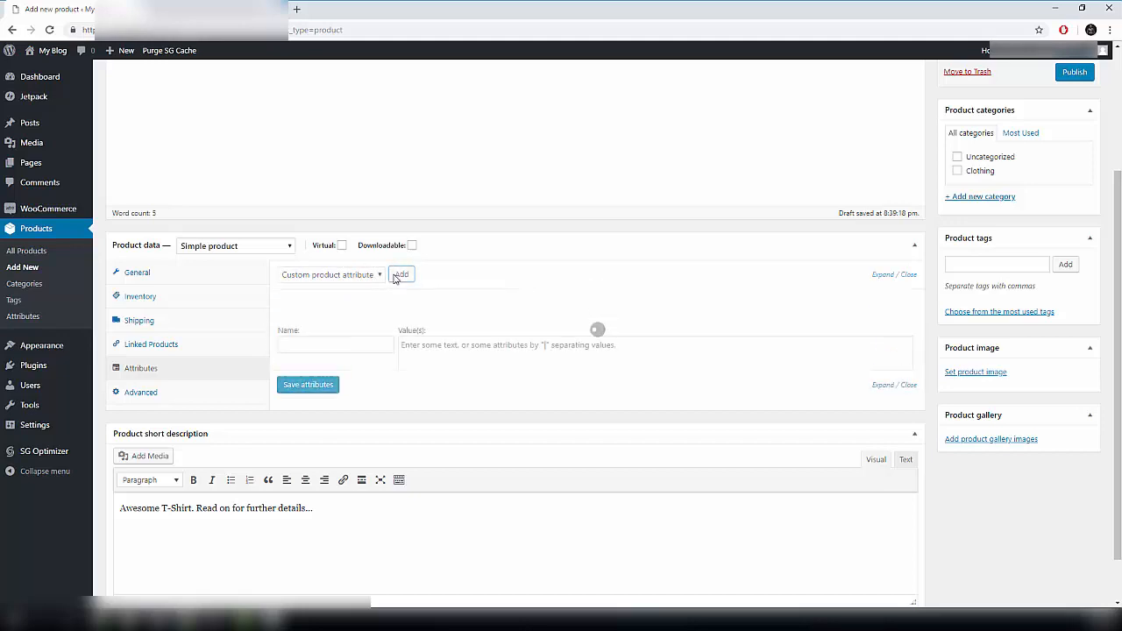
click(368, 342)
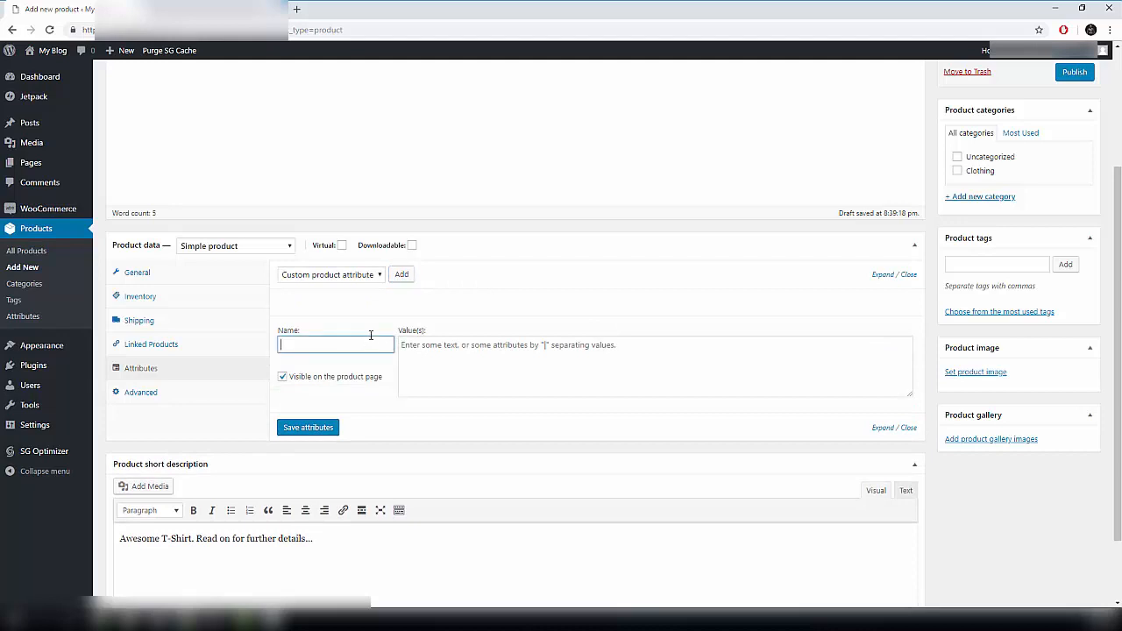
text(Color)
click(412, 345)
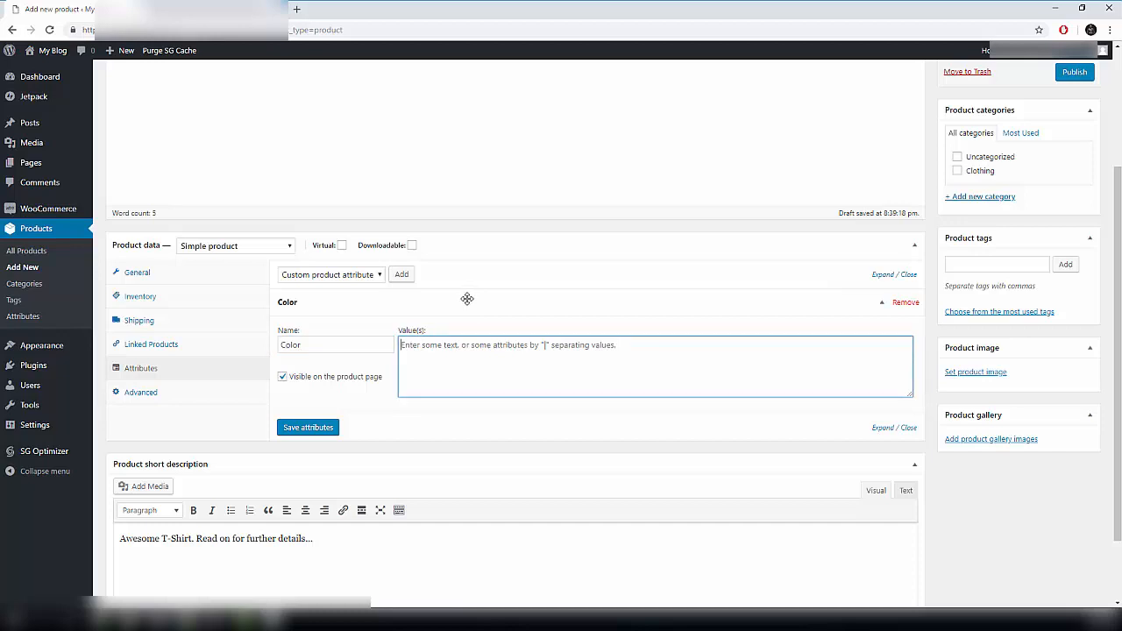
text(red)
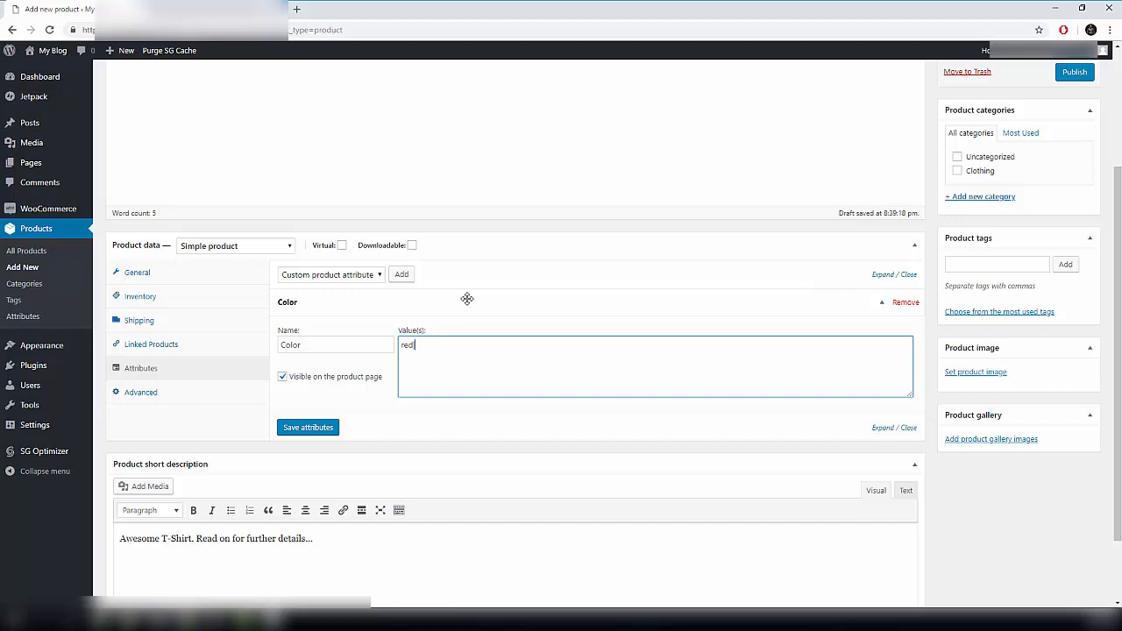
text(|blue|green|yellow|black)
click(301, 430)
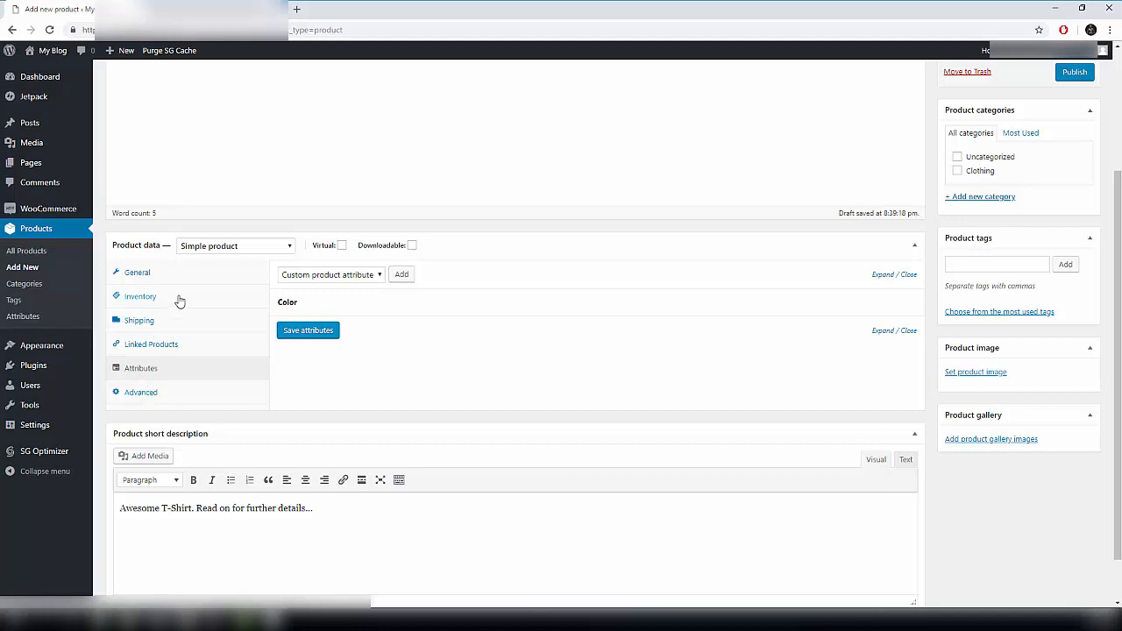
- View the product's advanced settings and assign the product to the Clothing category
click(138, 400)
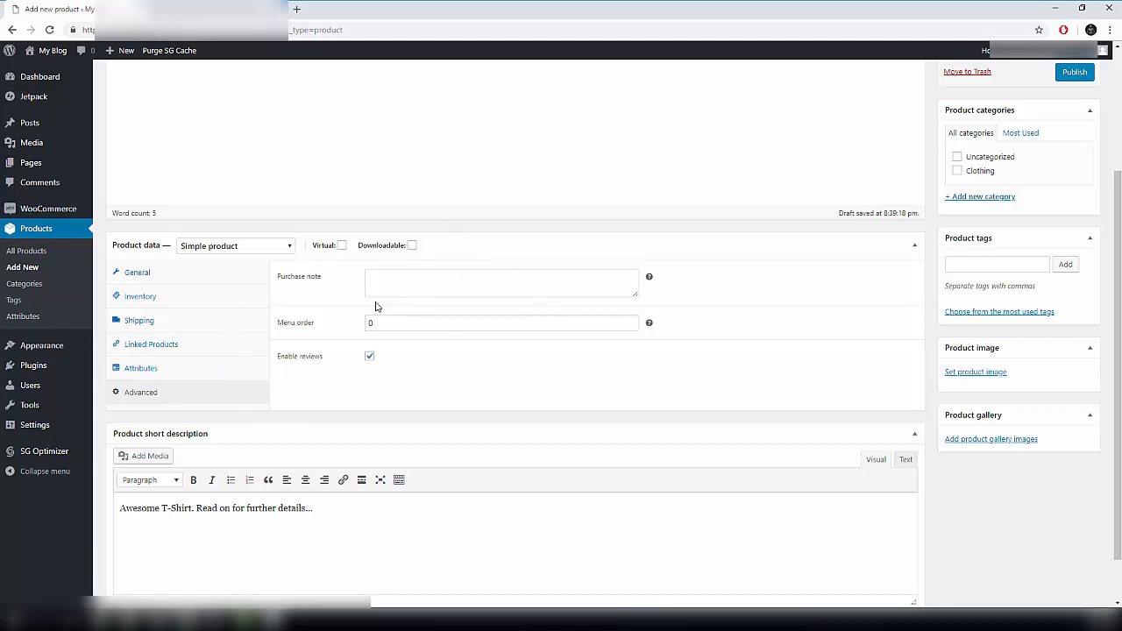
scroll(377, 306, up, 2)
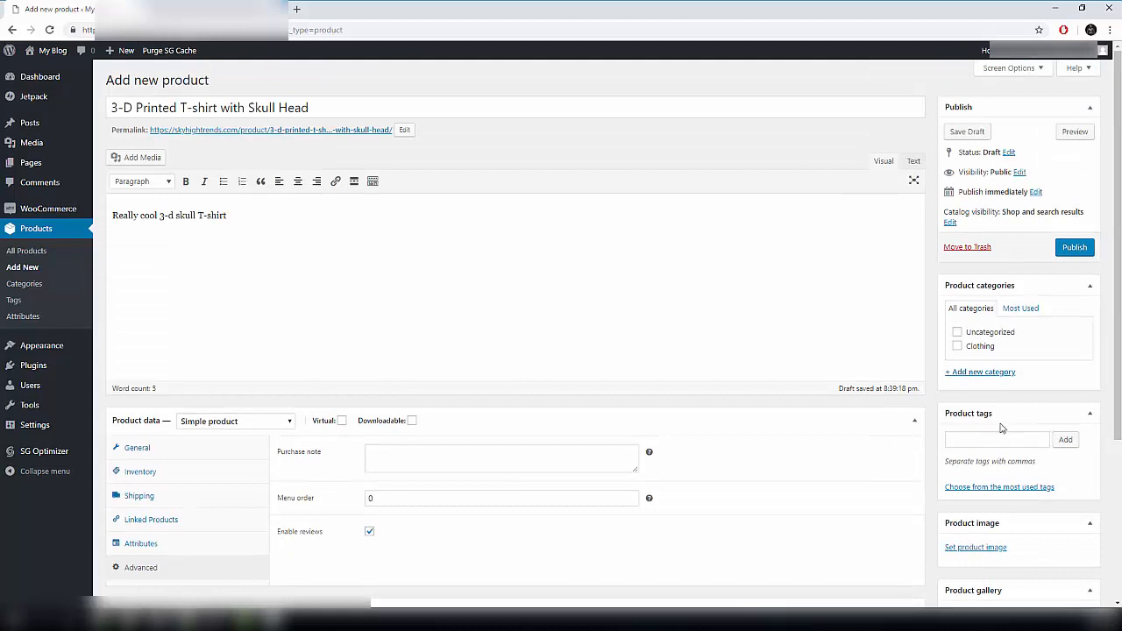
scroll(593, 280, down, 3)
scroll(821, 293, up, 3)
scroll(995, 234, down, 2)
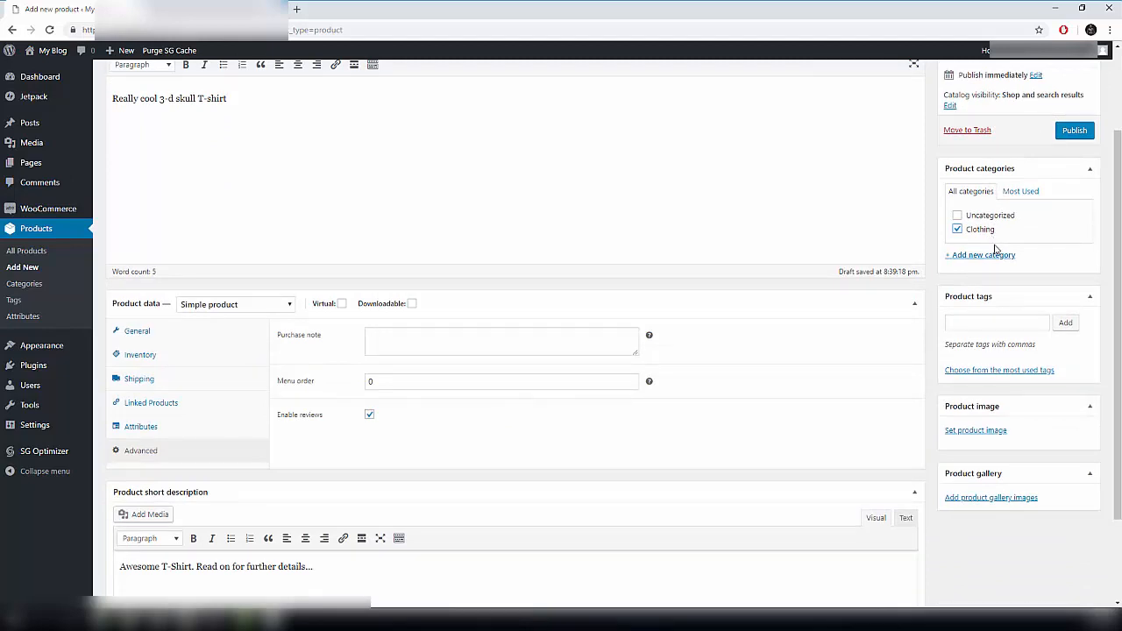
- Upload the "KYKU-Skull-T-shirt-Men-Blue-Music-Tshirt-Hip-Hop-Tee-Metal-3d-Print-T-Shirt (1)" picture from the wp_ecommerce folder and set it as the product image
click(972, 432)
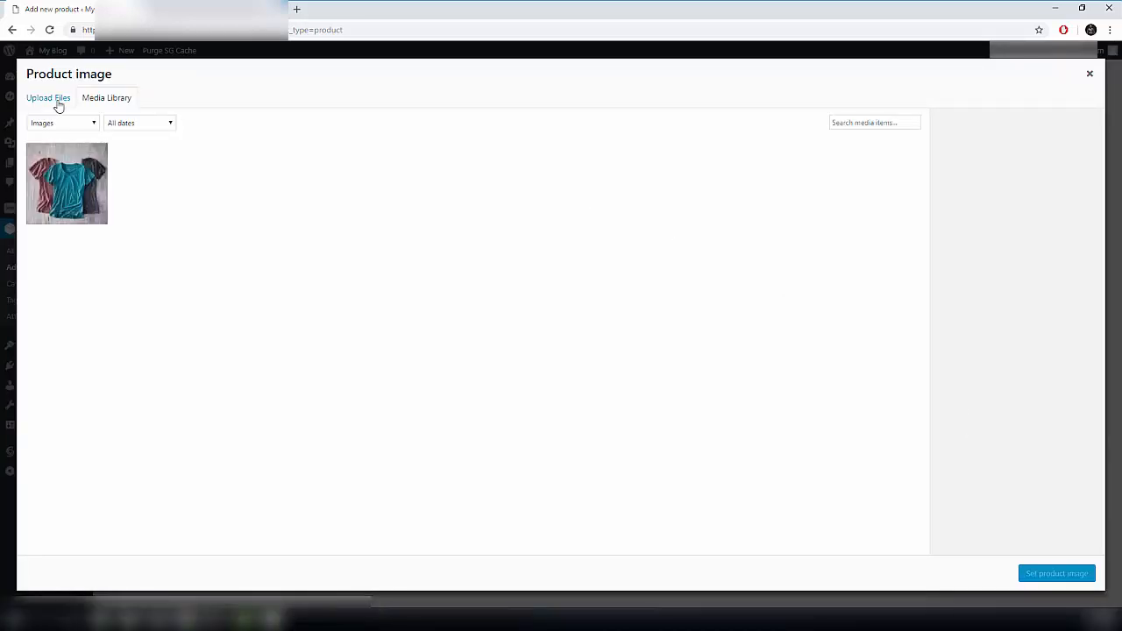
click(54, 102)
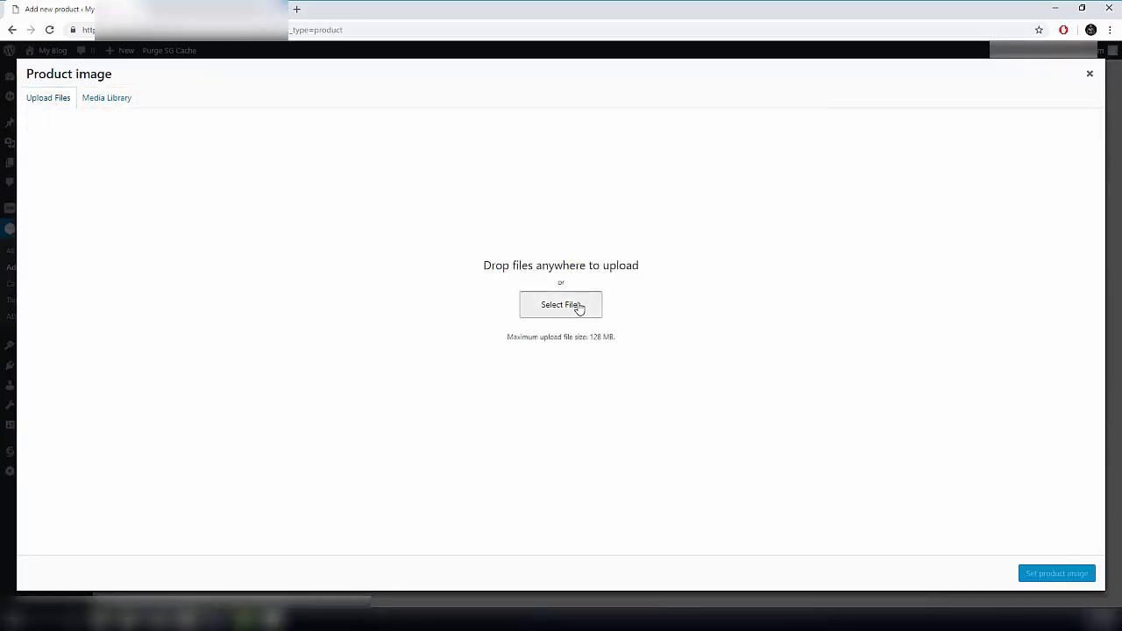
click(579, 309)
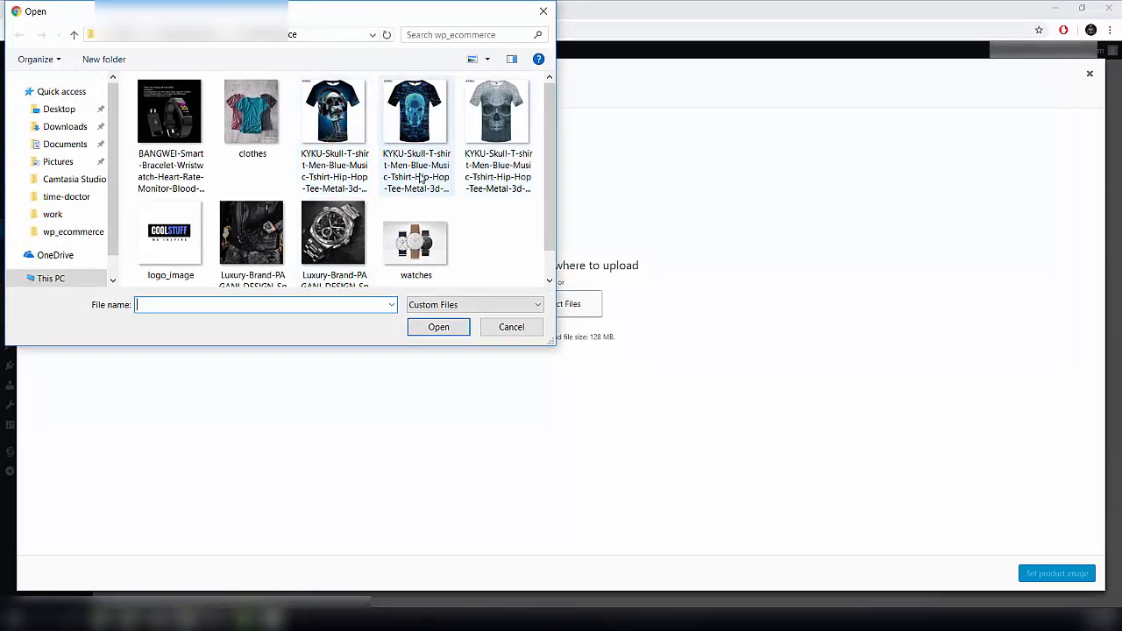
click(335, 123)
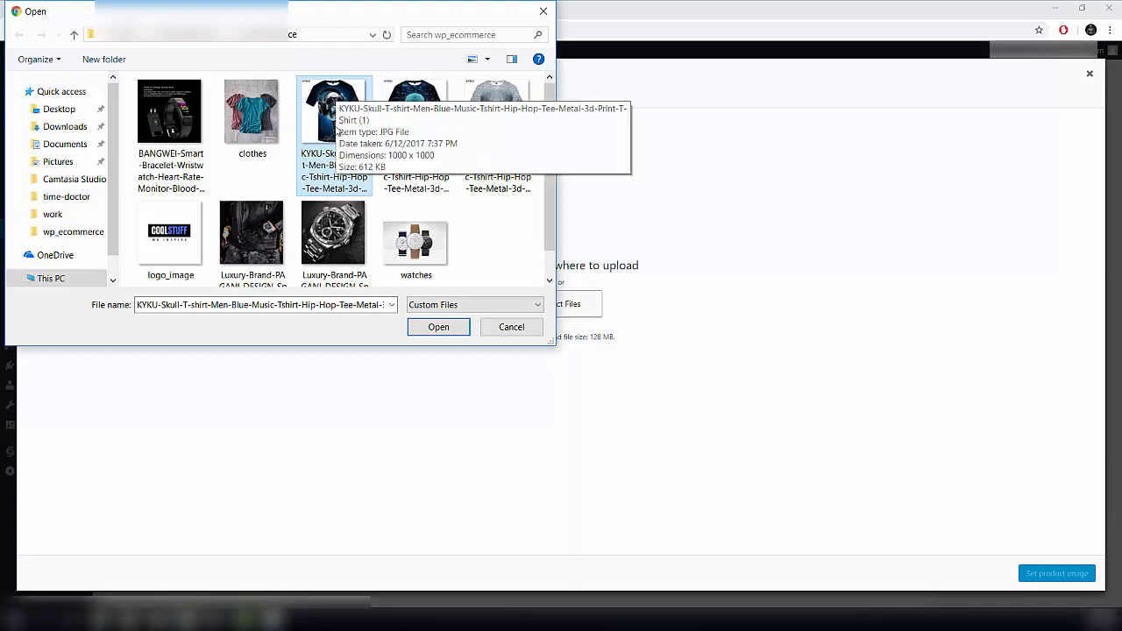
click(438, 327)
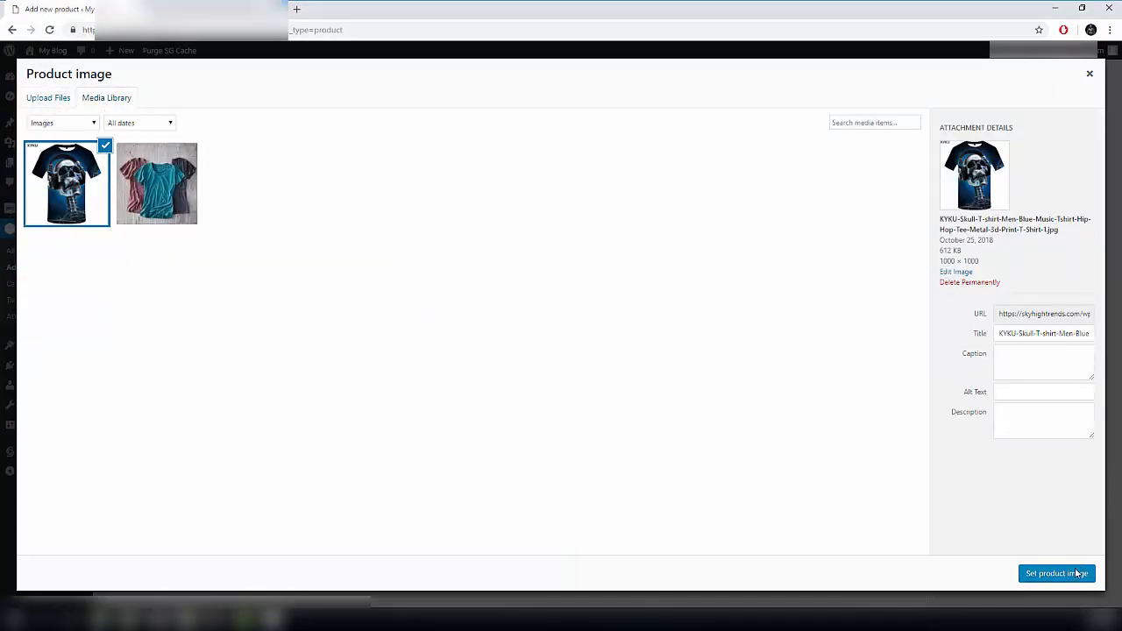
click(1061, 576)
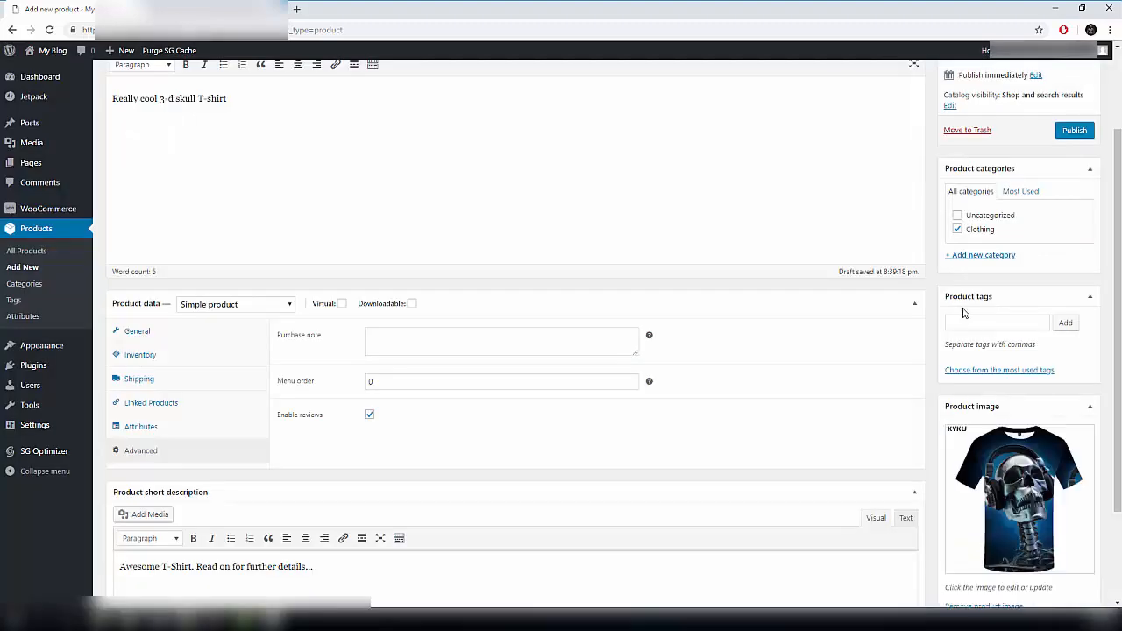
- Upload the other two KYKU skull T-shirt pictures, the glowing blue skull and the grey skull, and add both to the product gallery
scroll(944, 243, down, 3)
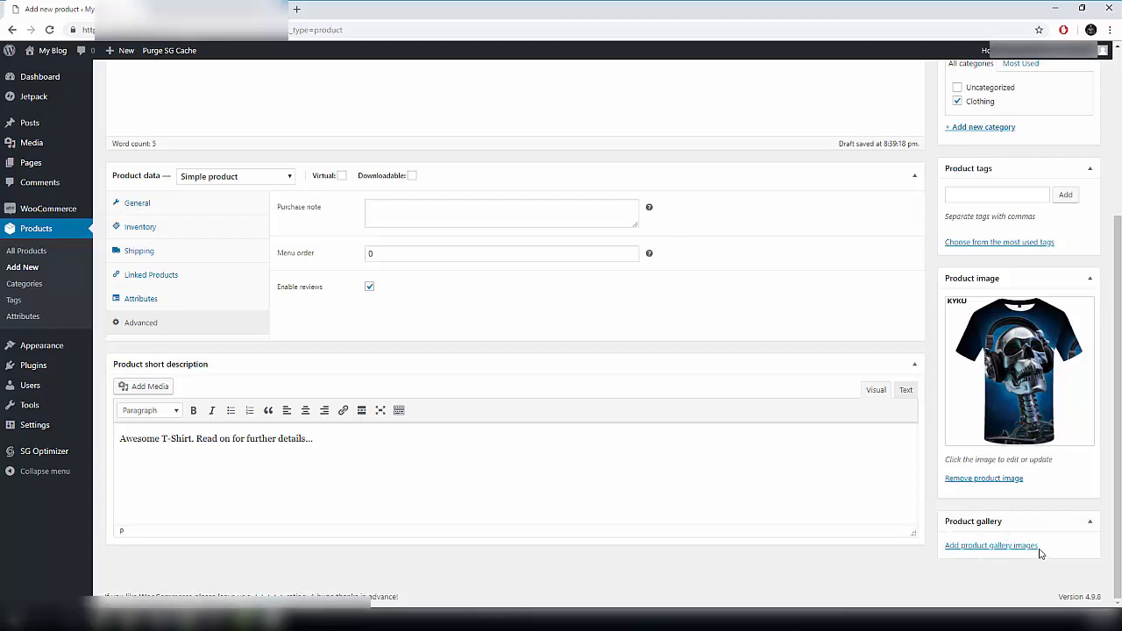
click(985, 546)
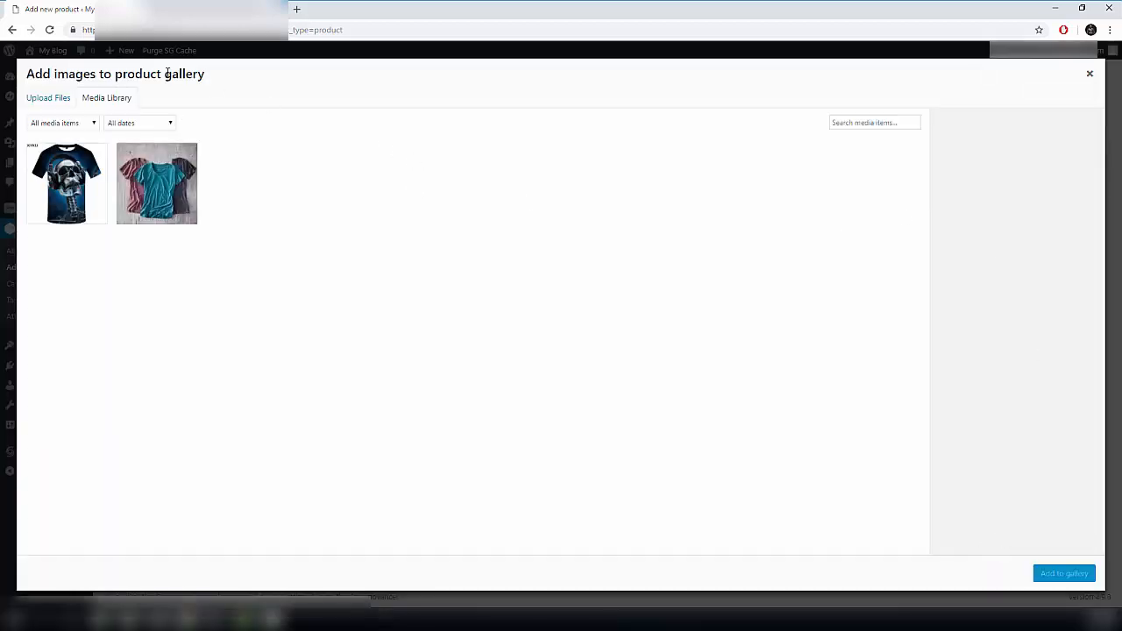
click(50, 98)
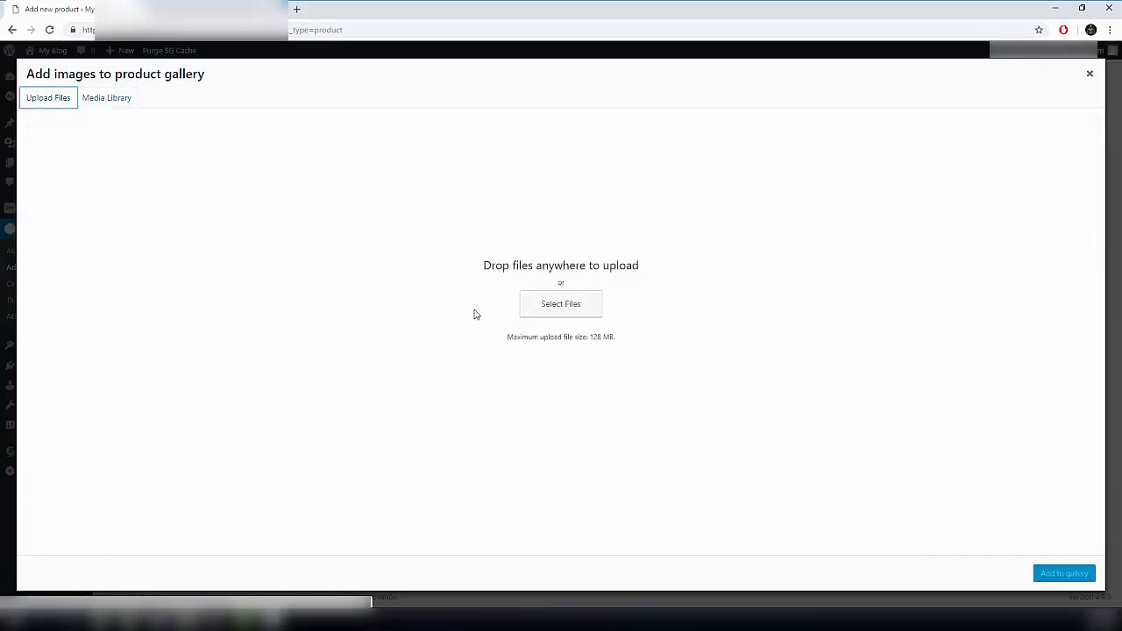
click(548, 307)
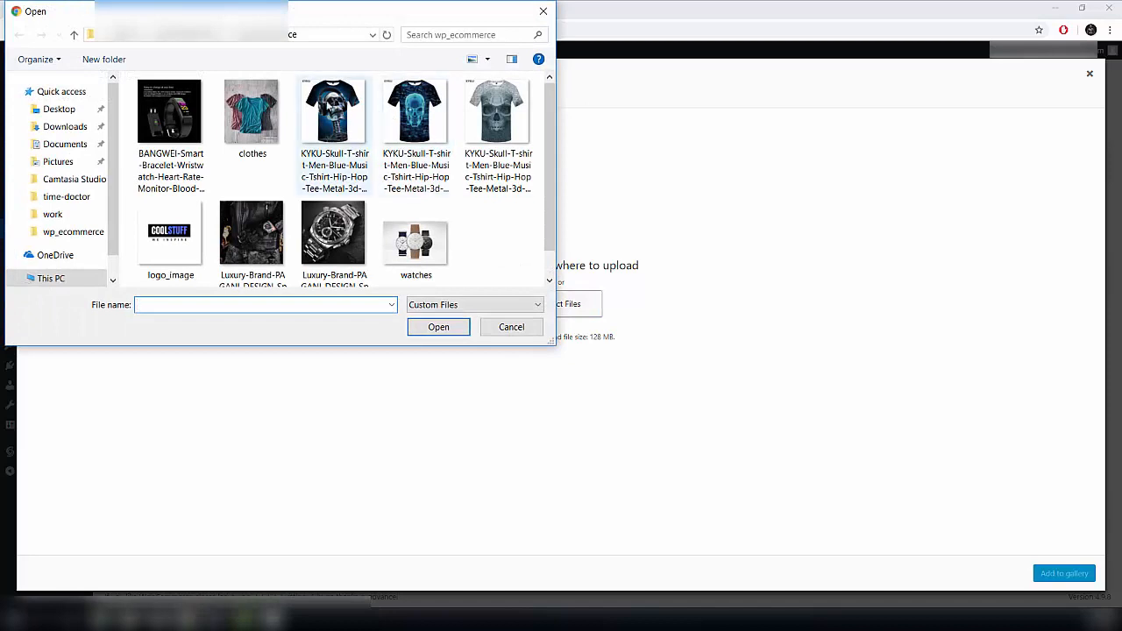
click(414, 110)
ctrl+click(462, 95)
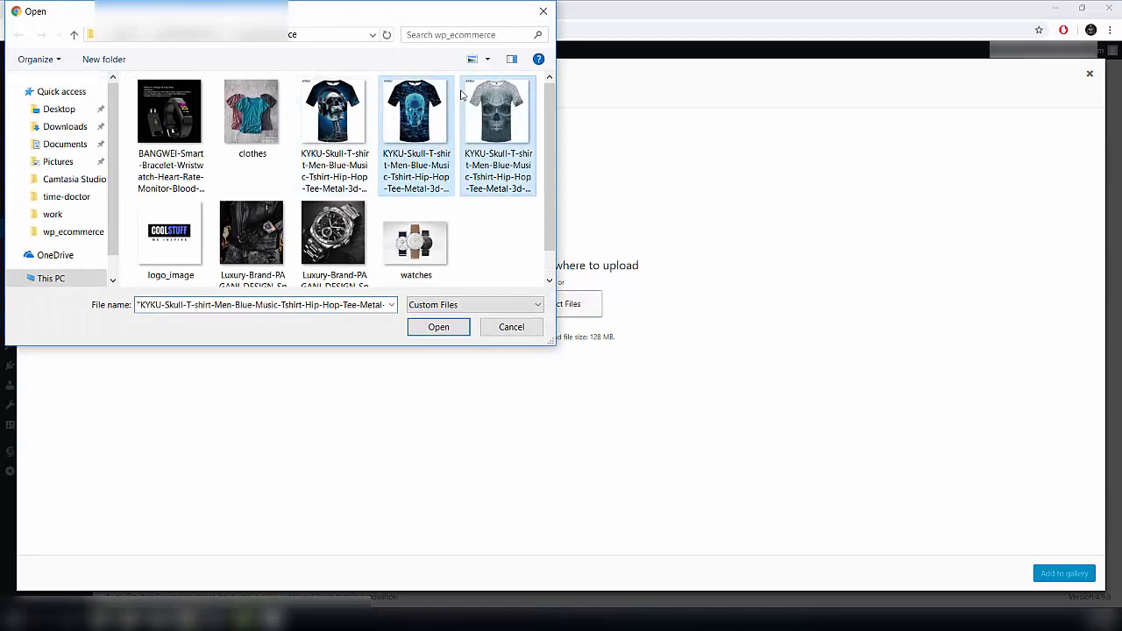
click(439, 326)
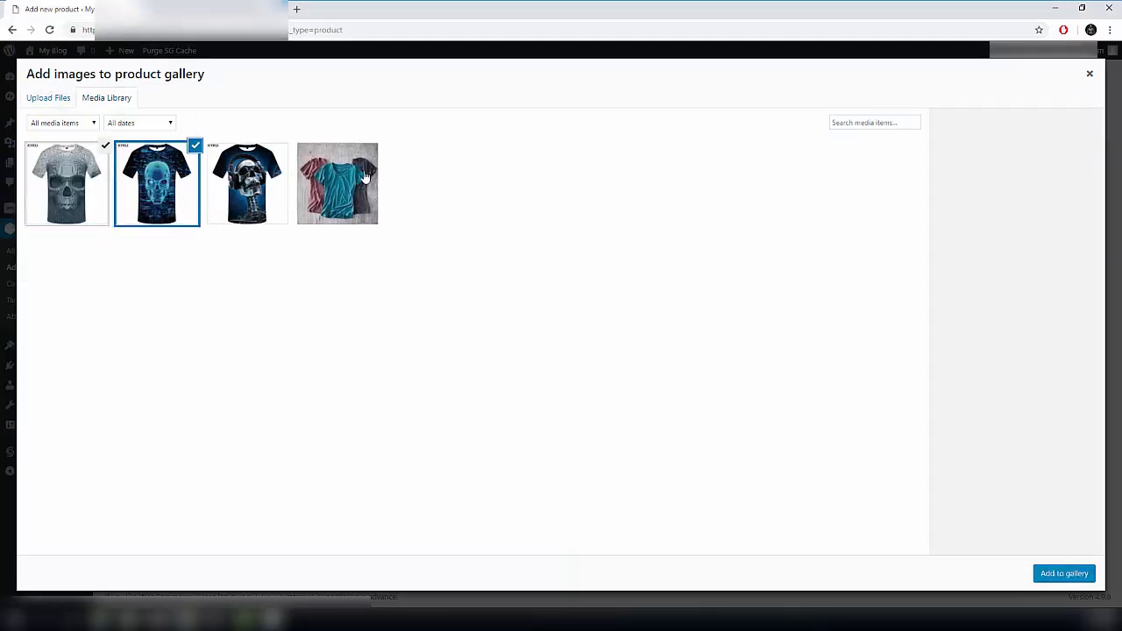
click(80, 171)
click(139, 180)
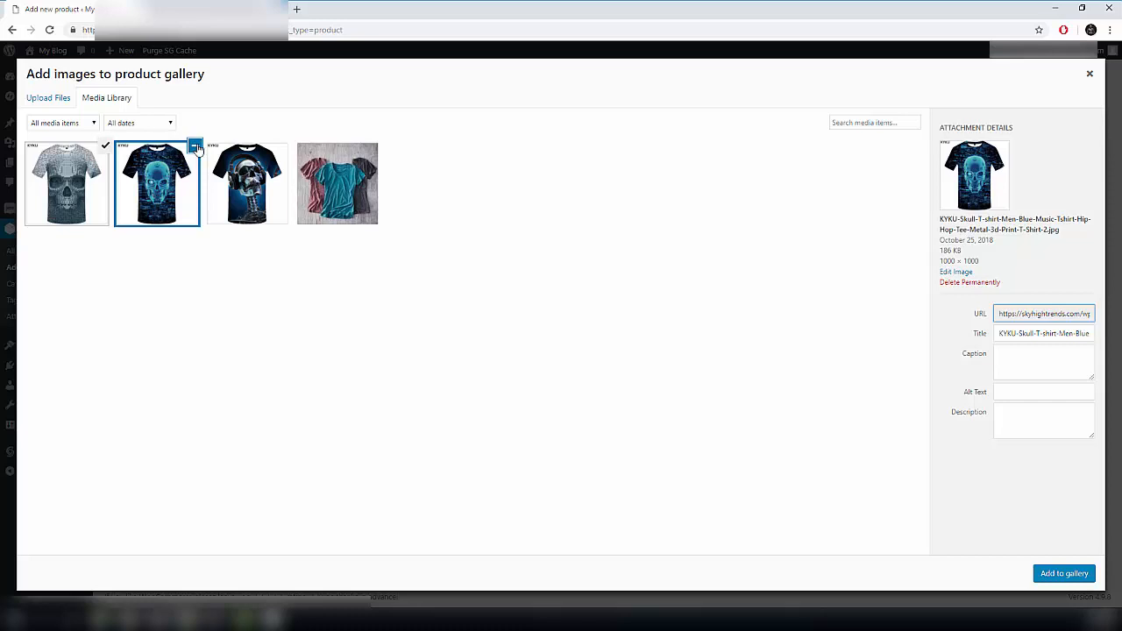
click(1064, 574)
scroll(935, 352, down, 1)
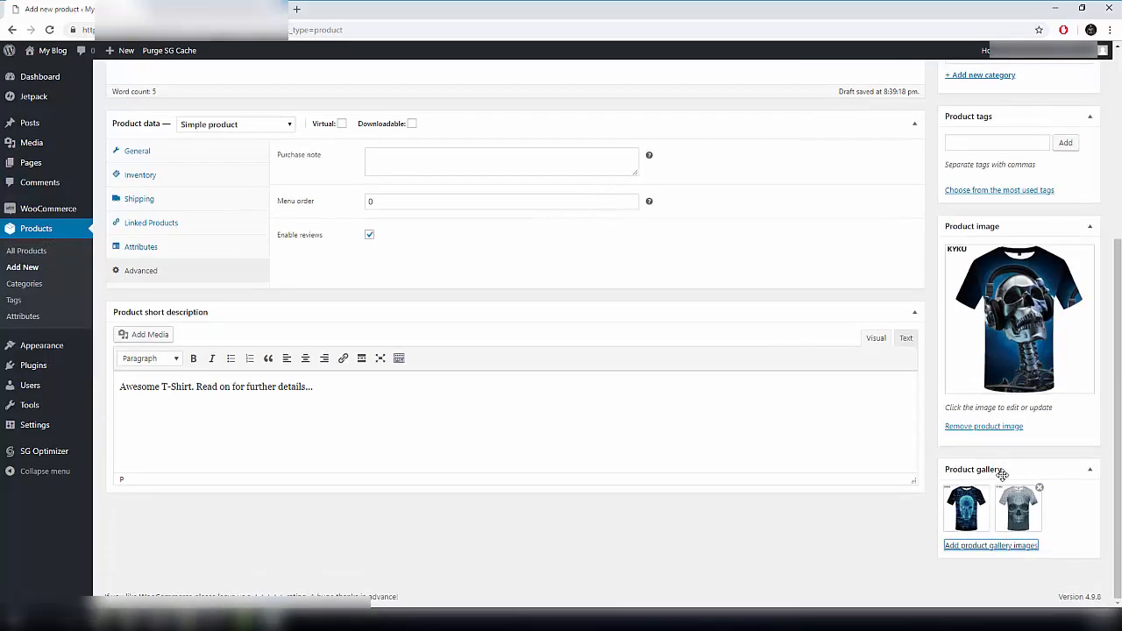
scroll(999, 521, up, 1)
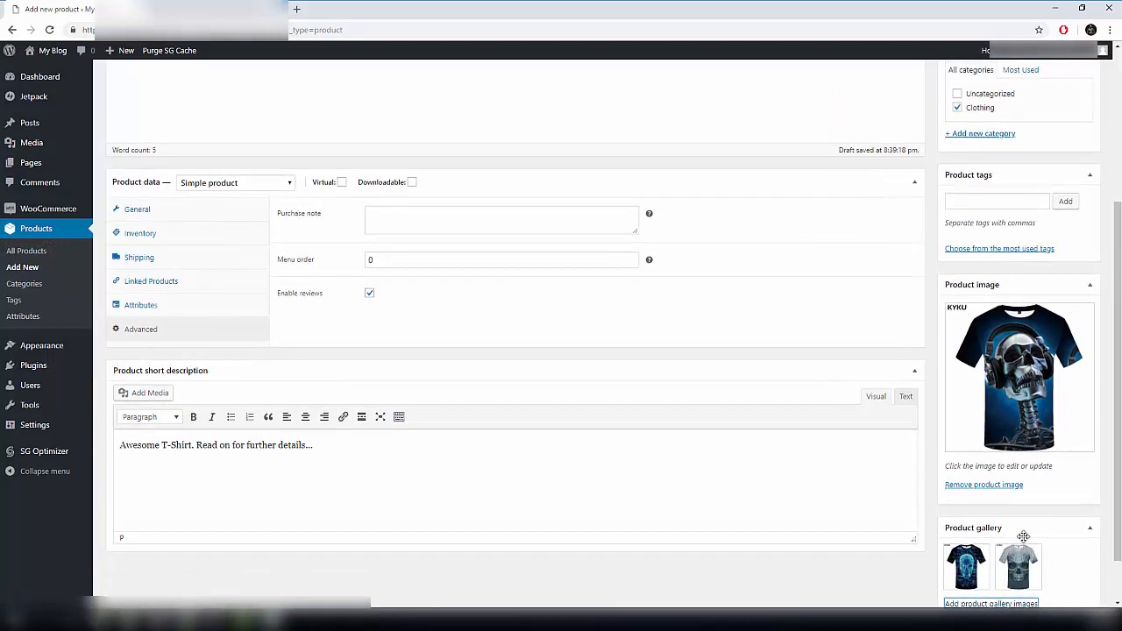
scroll(938, 535, down, 1)
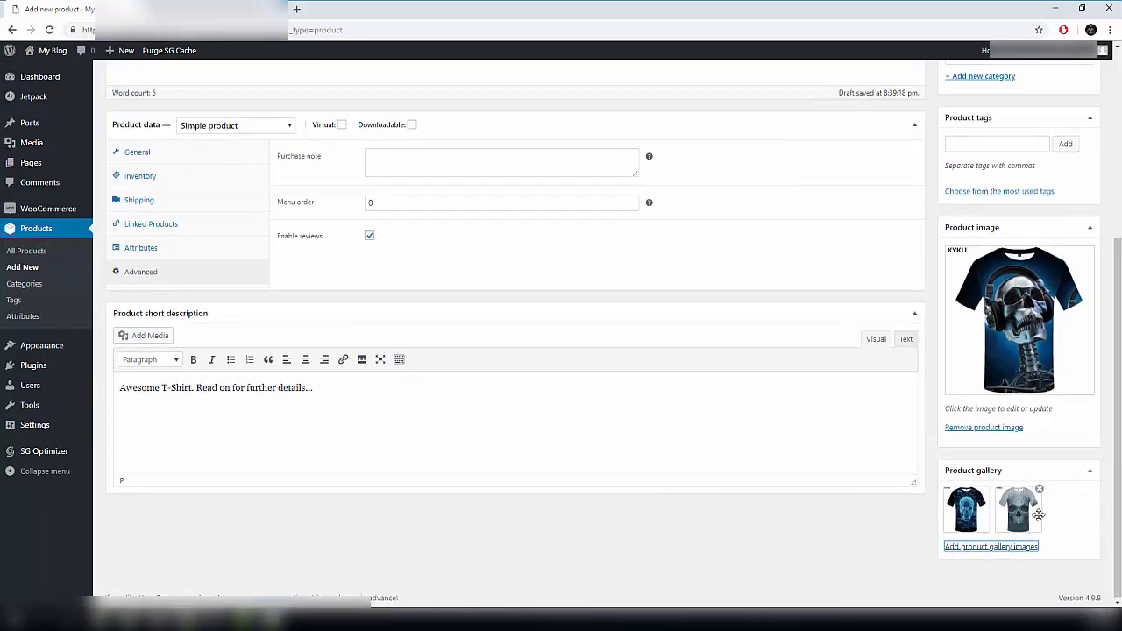
scroll(1021, 377, up, 1)
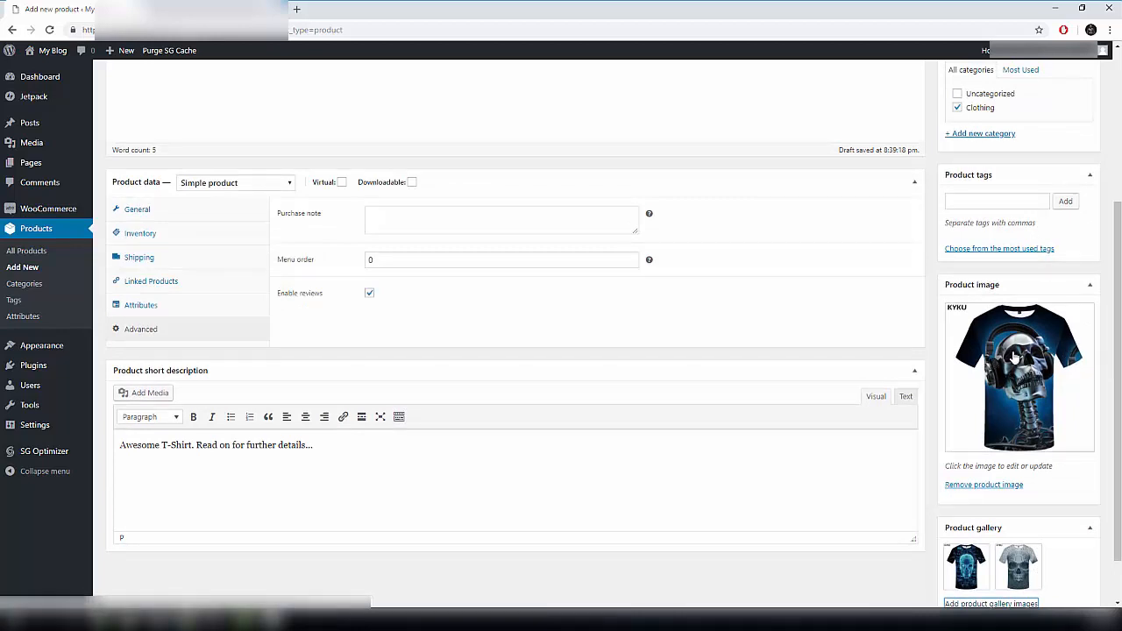
- Publish the 3-D Printed T-shirt with Skull Head product and open the storefront's Shop page
scroll(904, 246, up, 4)
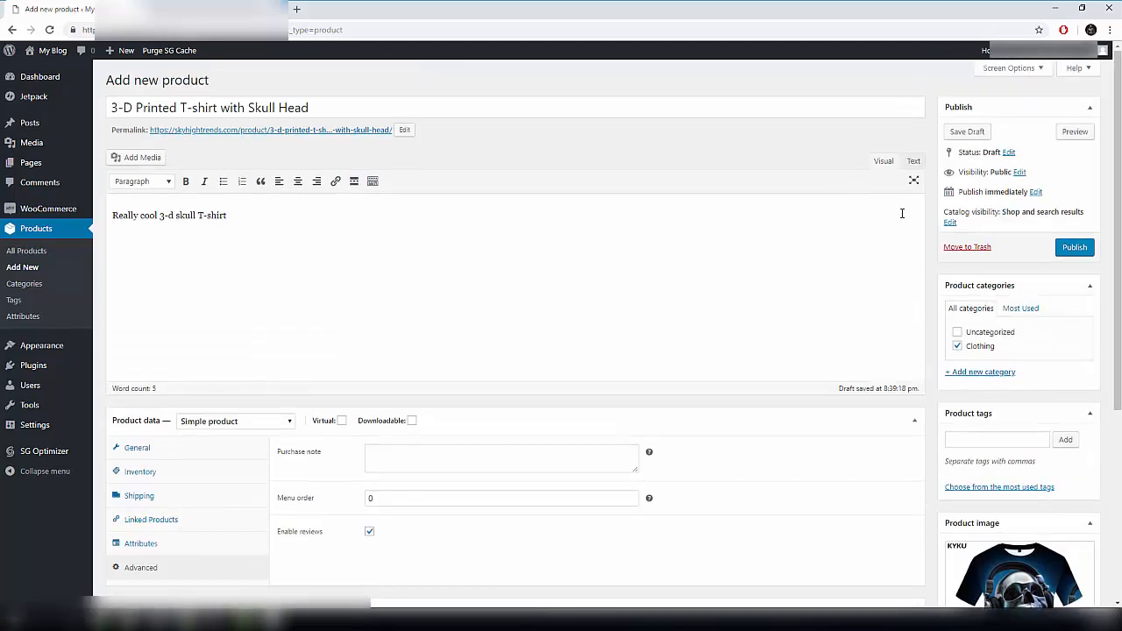
click(1073, 246)
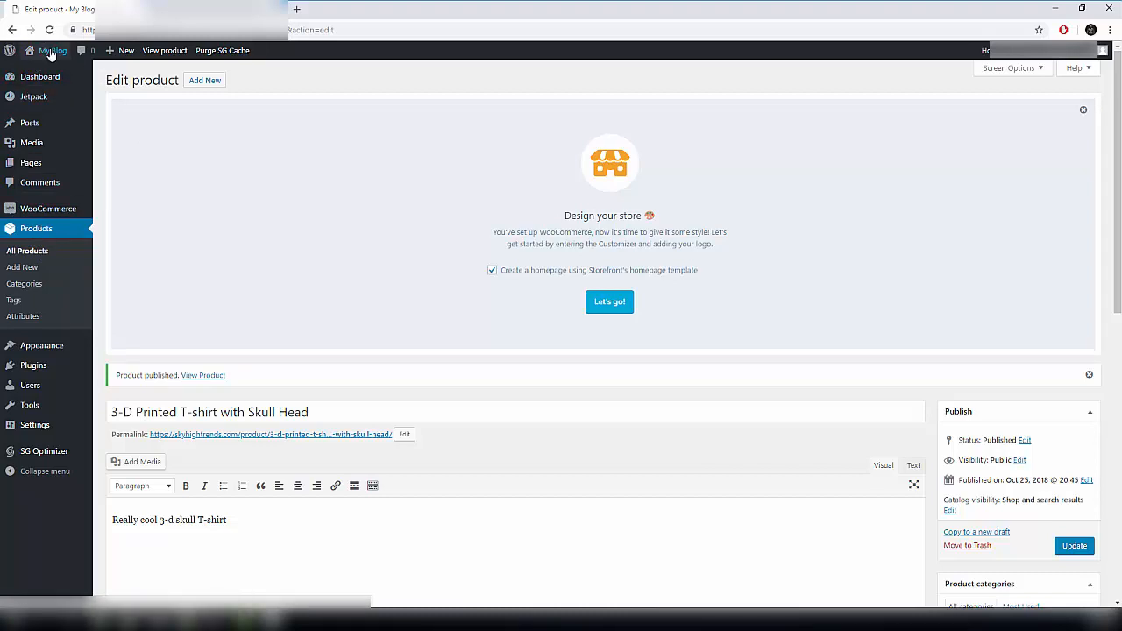
mouse_move(51, 54)
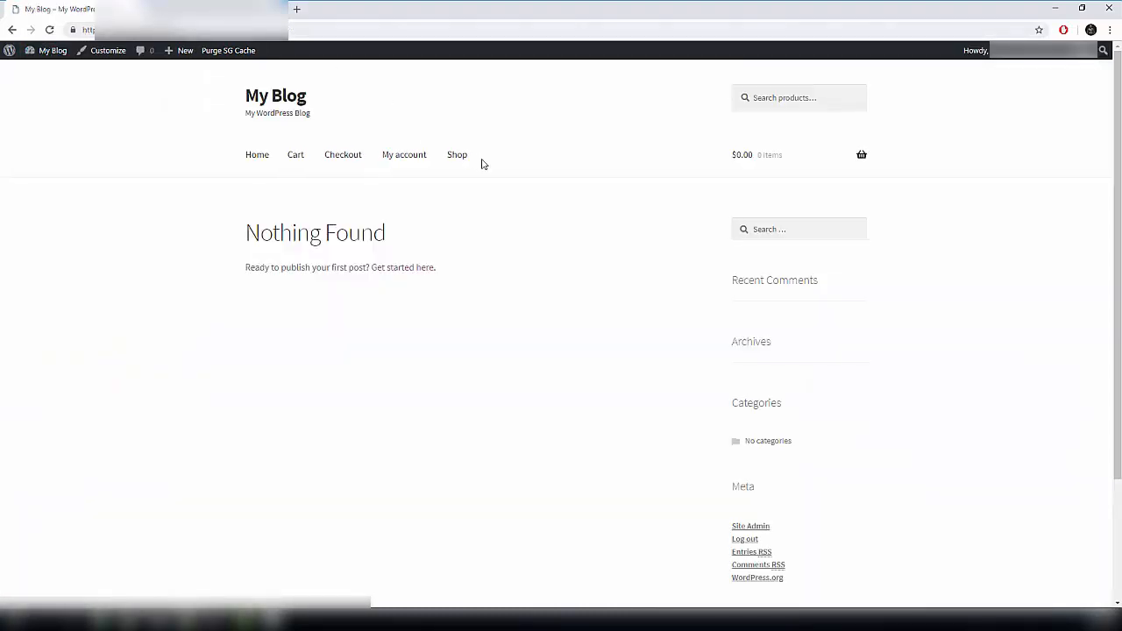
click(459, 156)
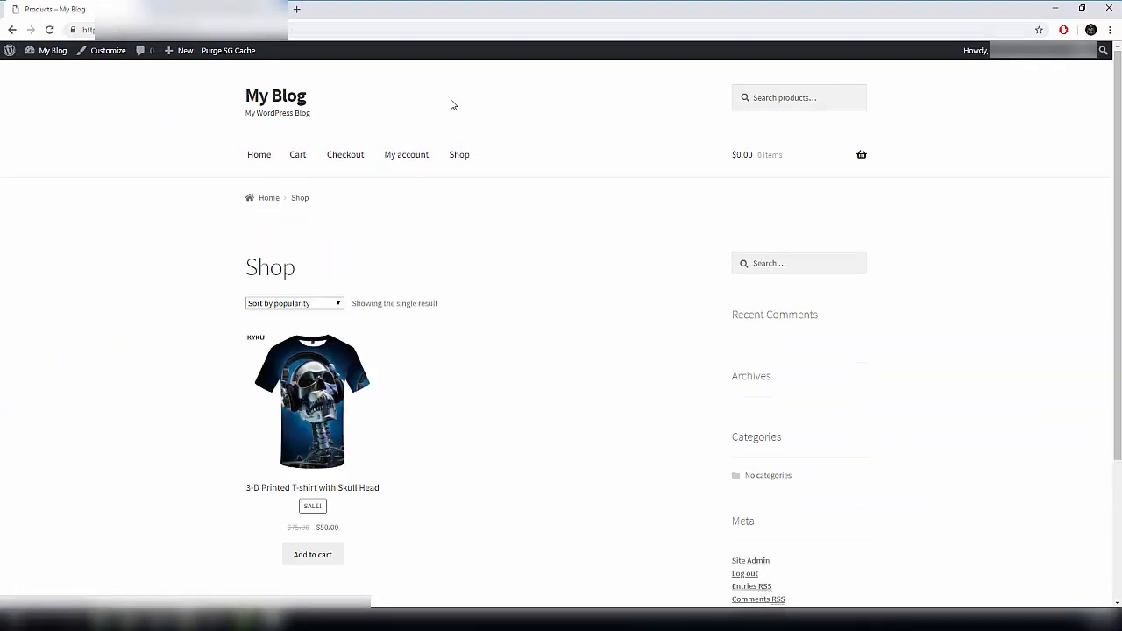
- Add the 3-D Printed T-shirt with Skull Head to the cart and review the cart page
scroll(443, 336, down, 3)
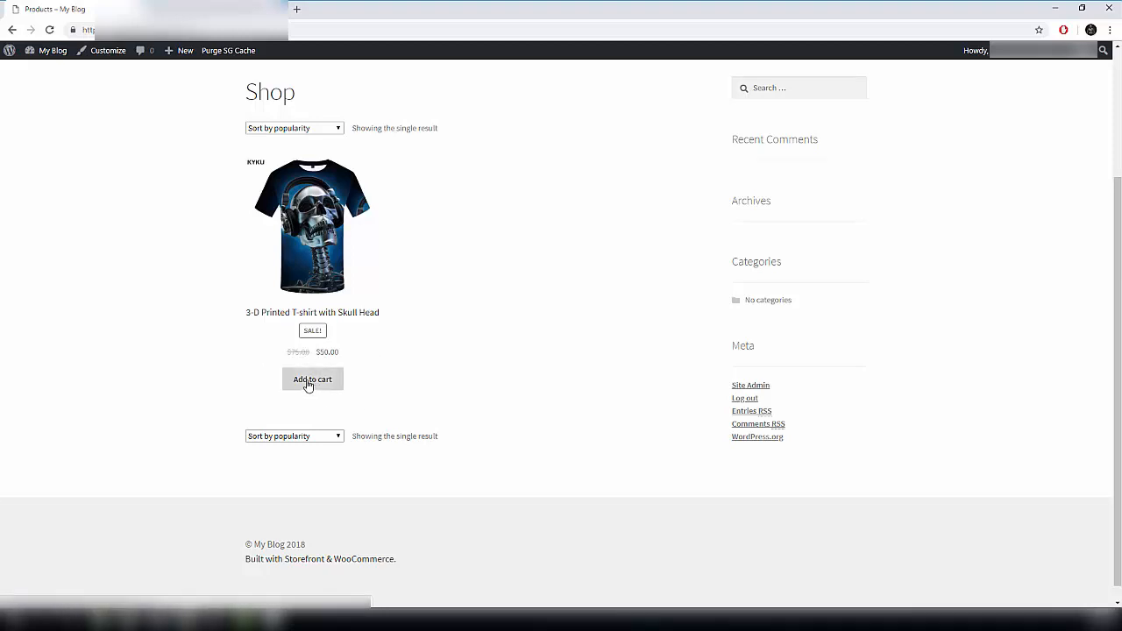
click(302, 382)
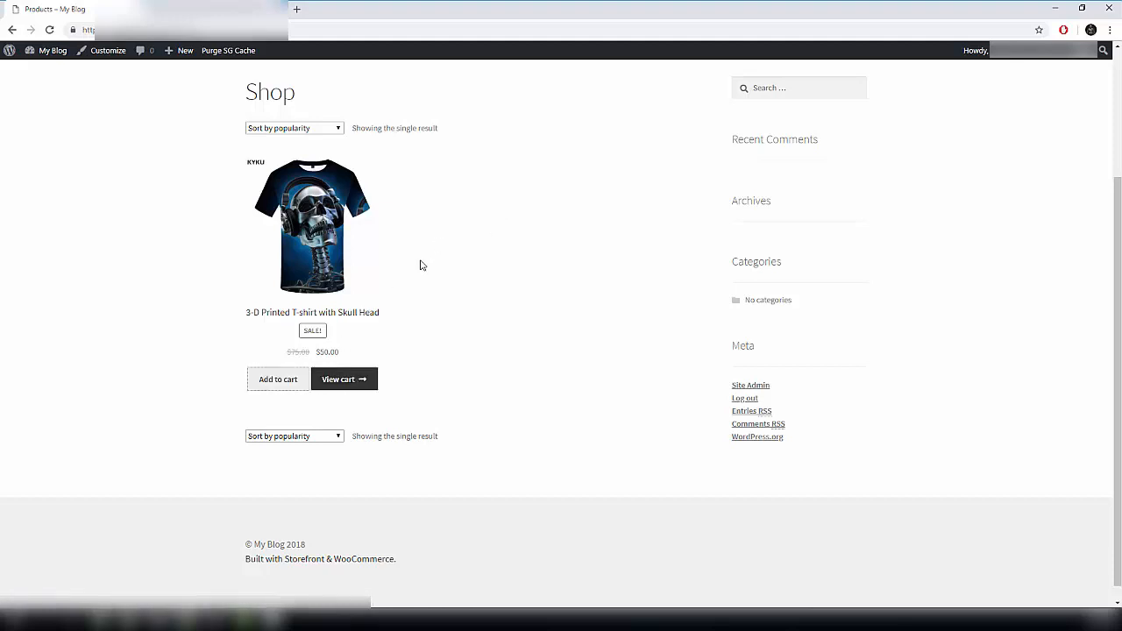
scroll(403, 333, up, 2)
click(363, 493)
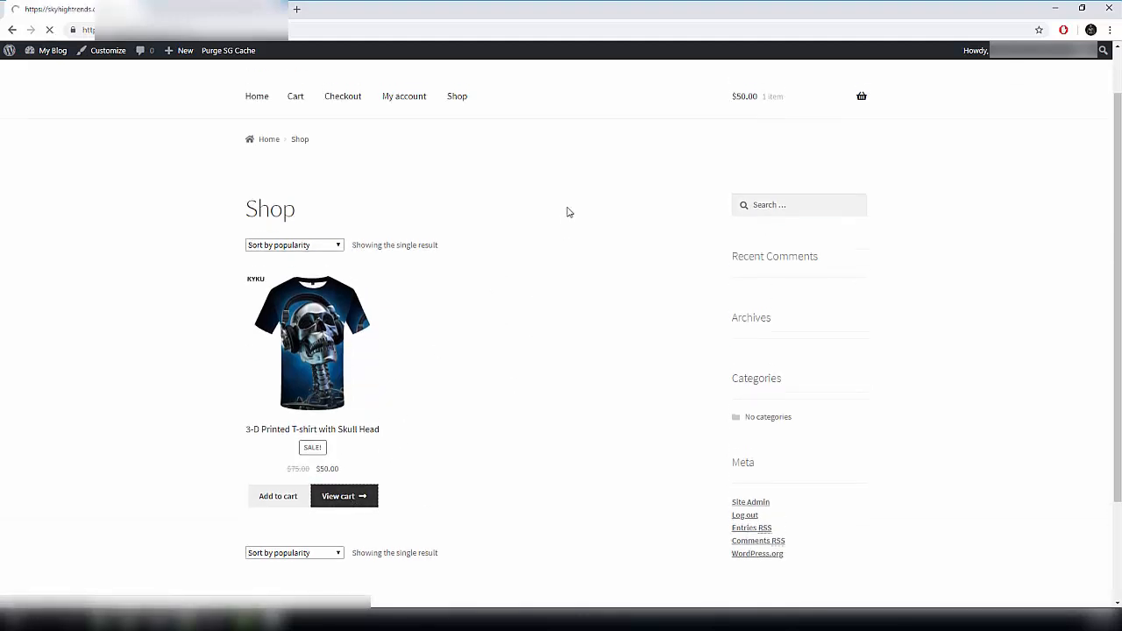
scroll(592, 201, down, 2)
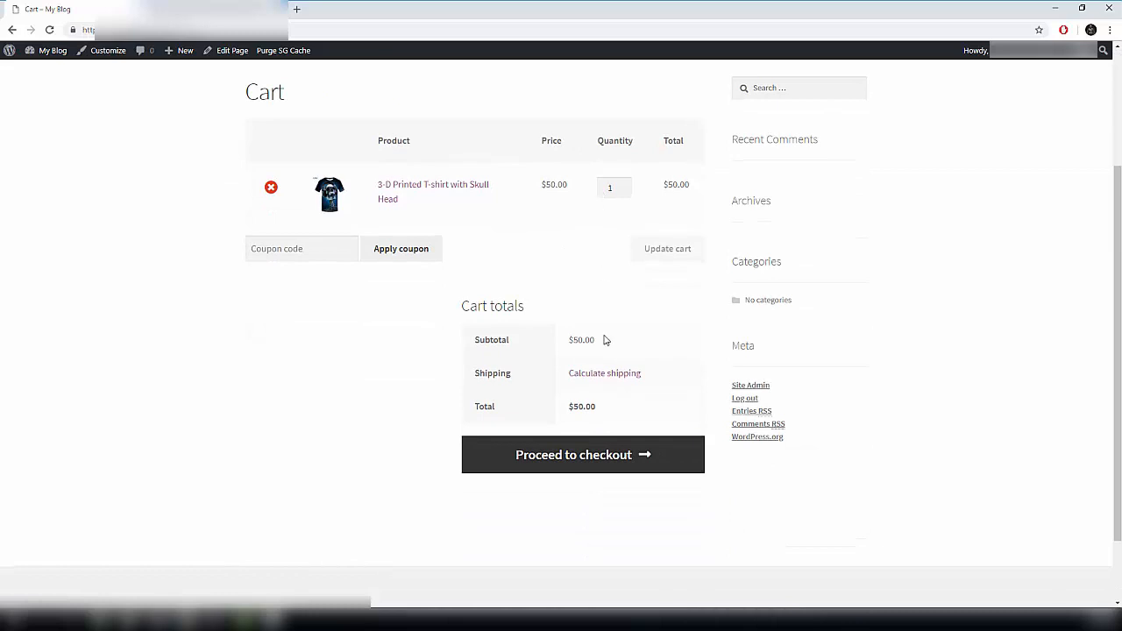
scroll(660, 357, up, 2)
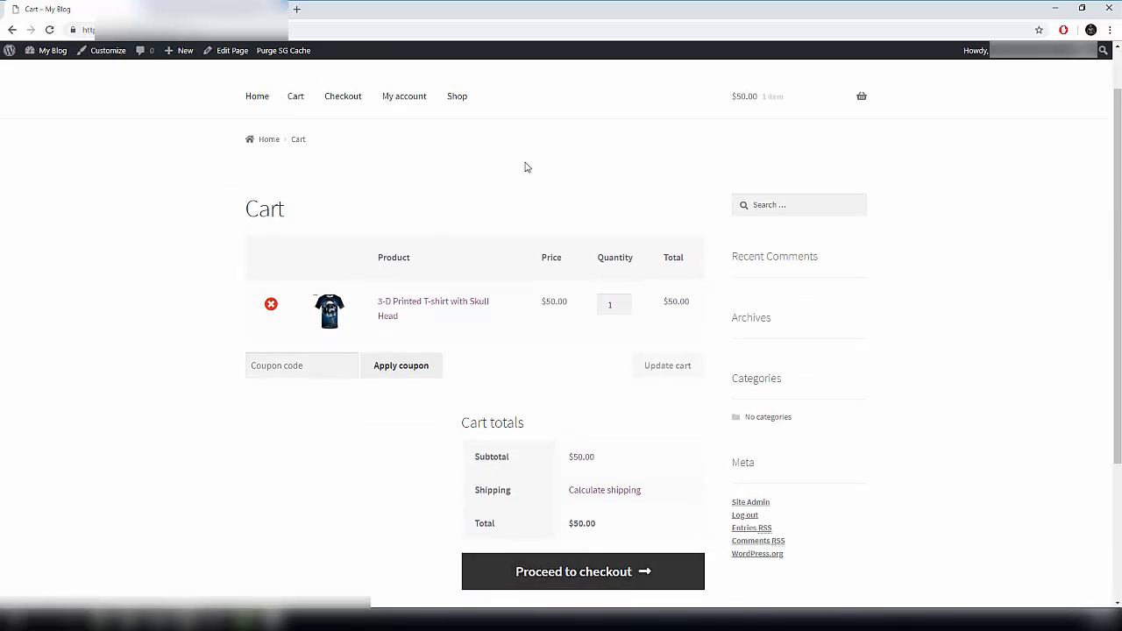
- Remove the T-shirt from the cart and return to the product administration
click(270, 306)
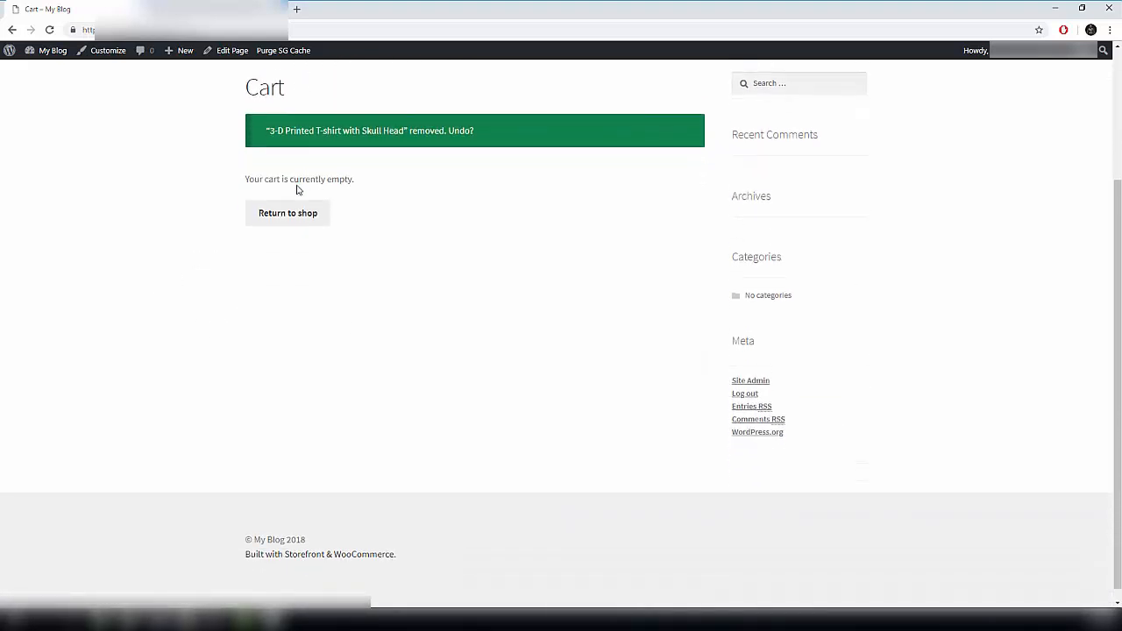
scroll(190, 111, up, 3)
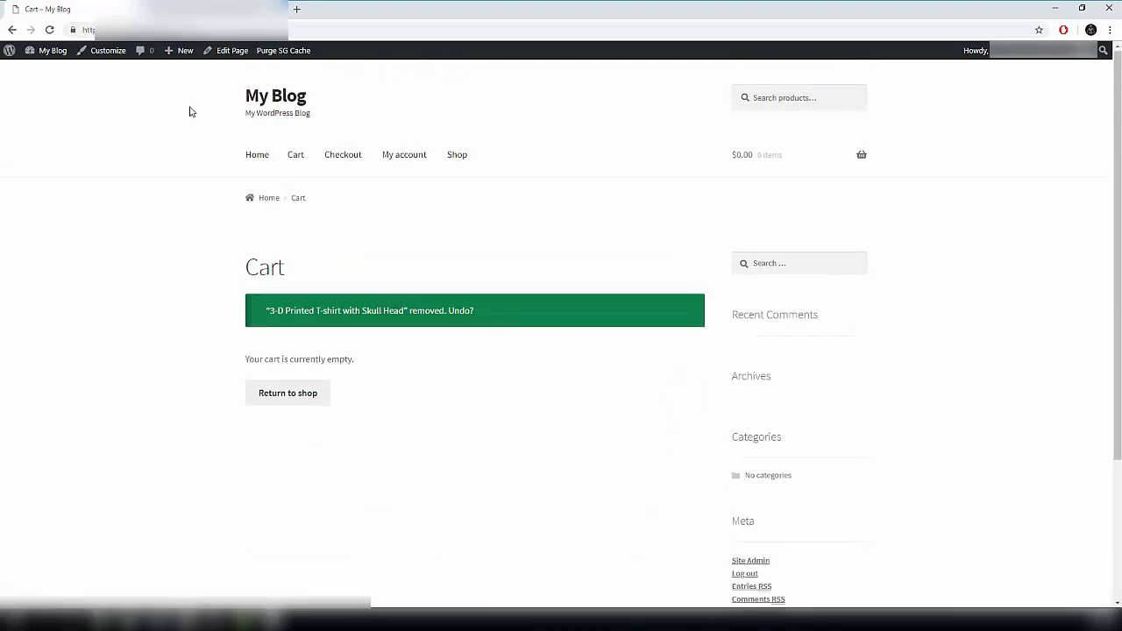
click(13, 29)
click(15, 29)
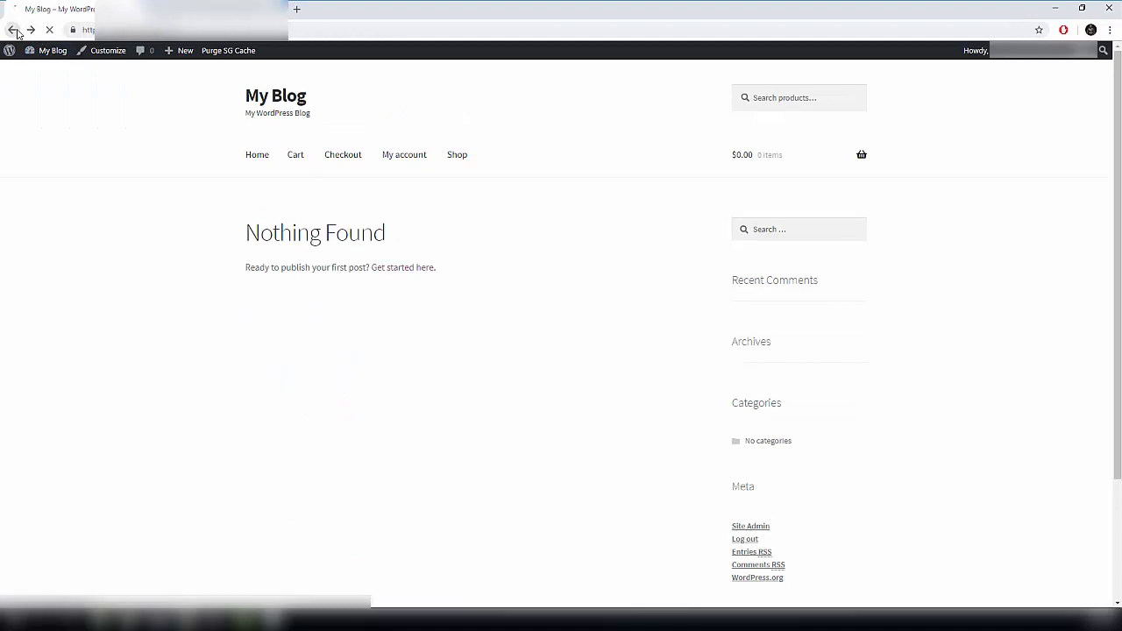
click(11, 29)
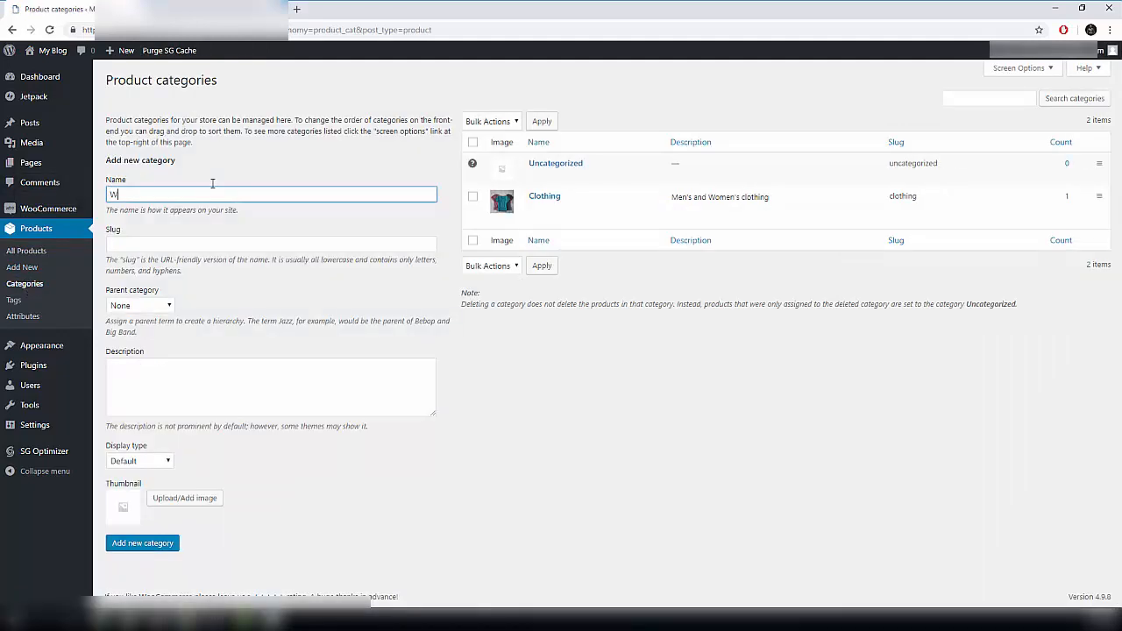
- Fill in a new product category named Watches with the description "Watches for Men and Women" and the uploaded watches image as thumbnail
click(219, 370)
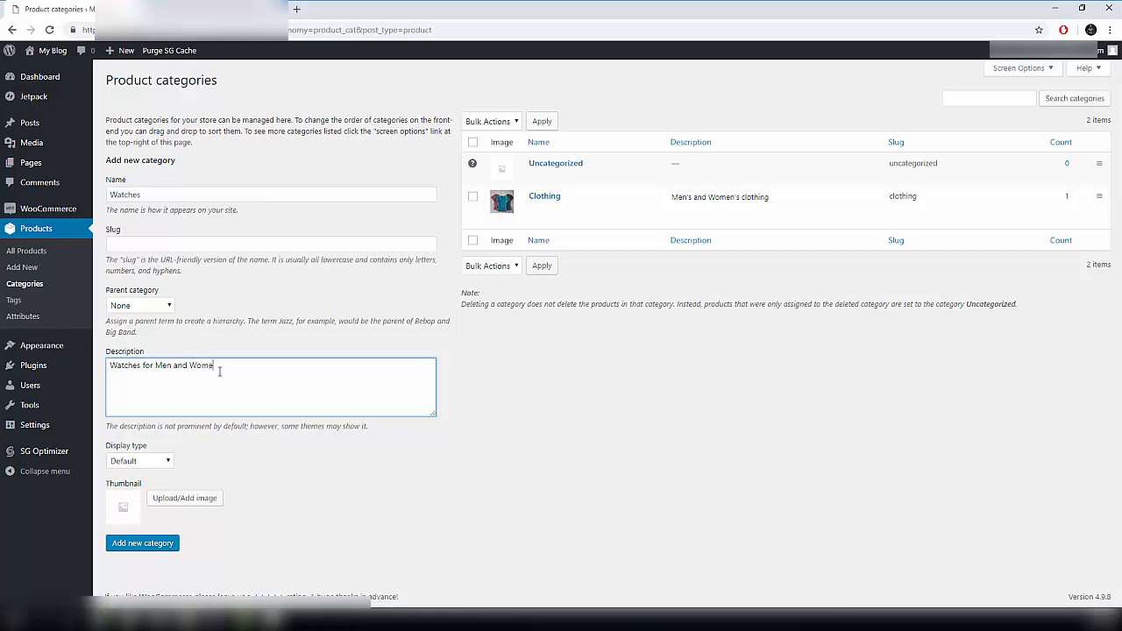
click(184, 498)
click(46, 99)
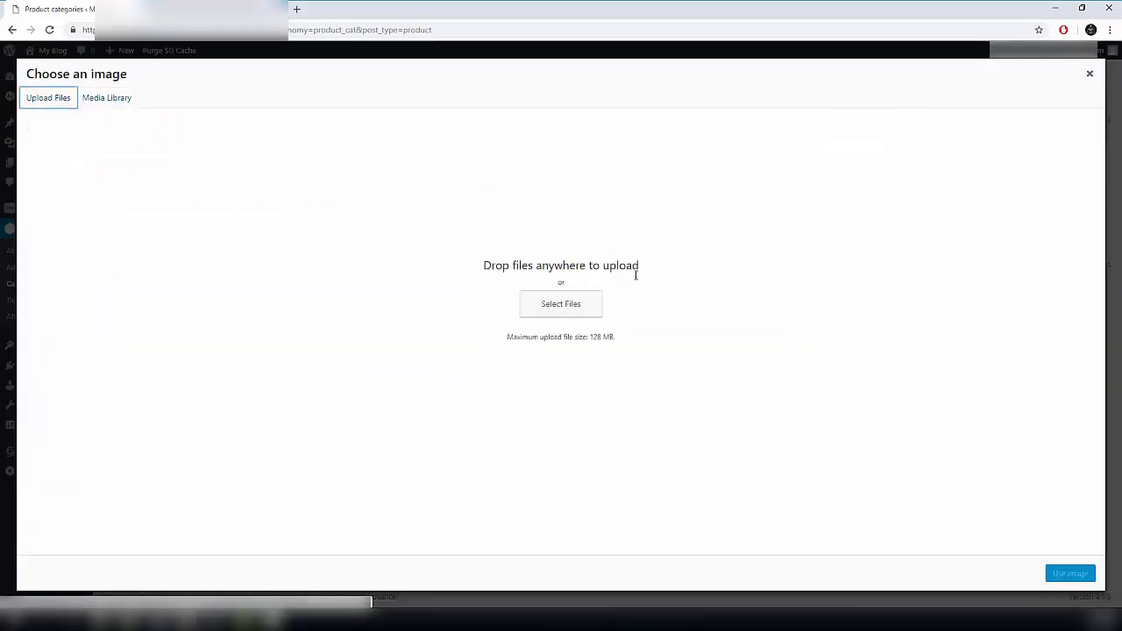
click(568, 303)
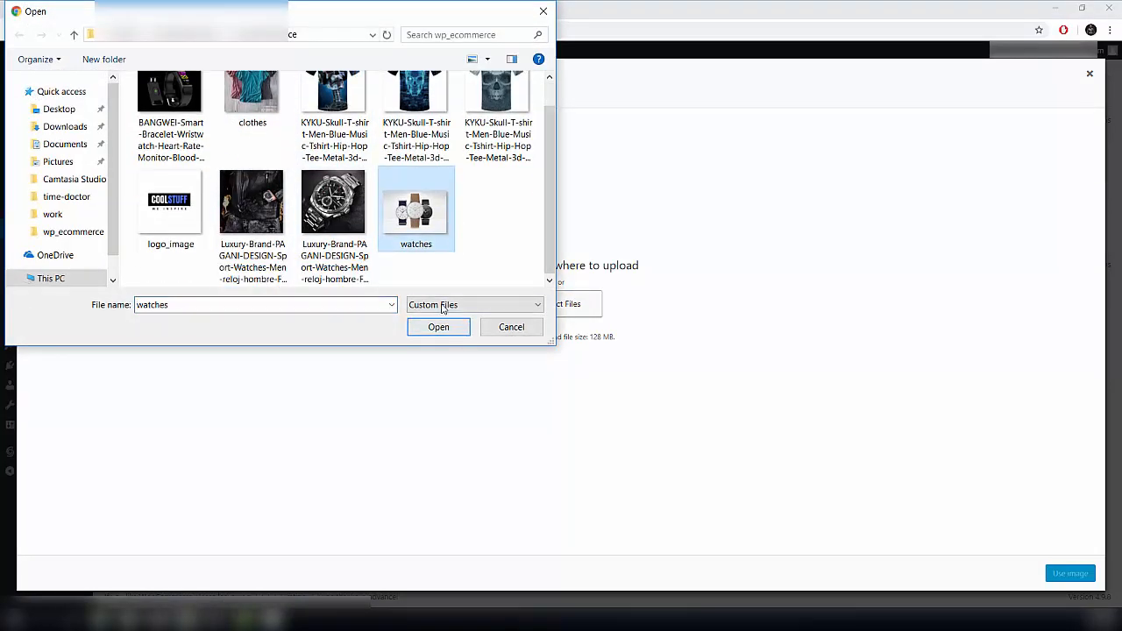
click(438, 326)
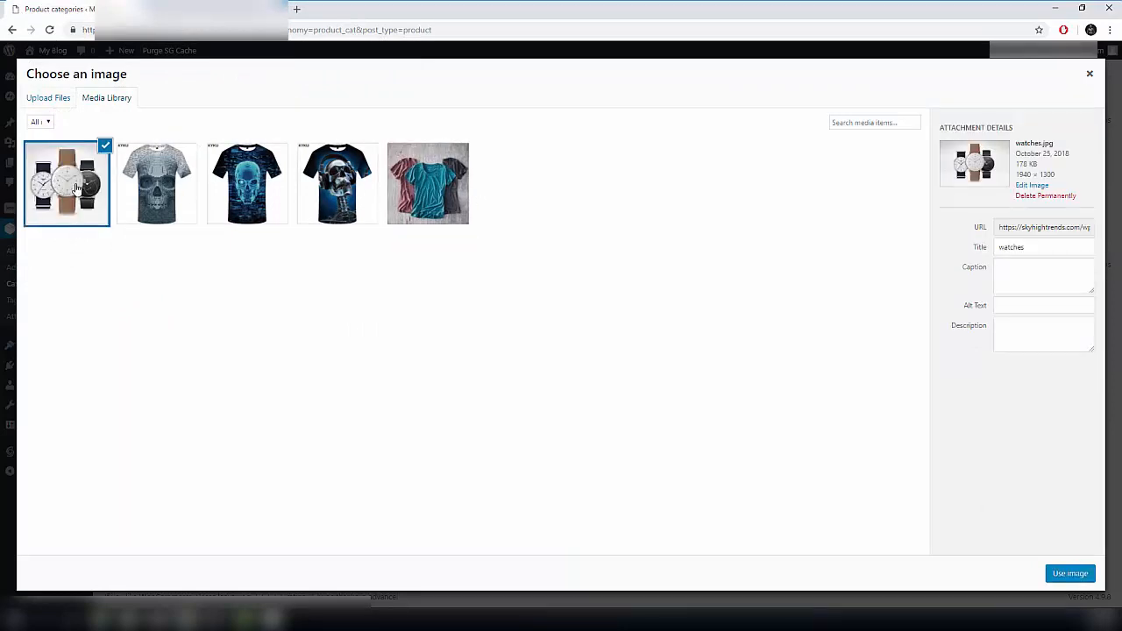
click(1060, 575)
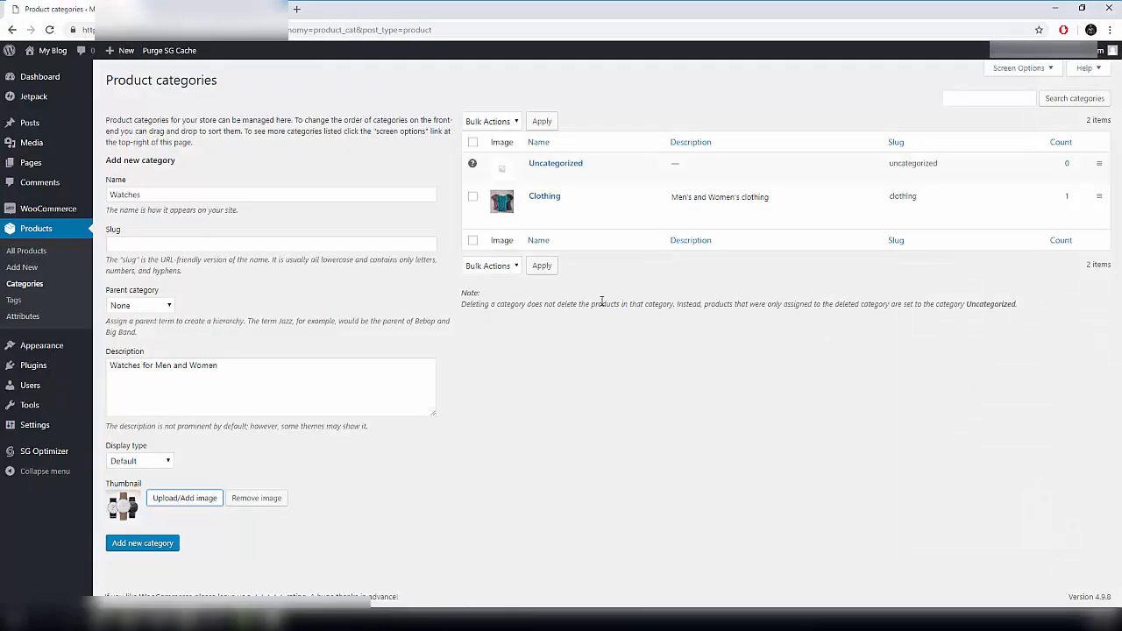
- Set the new category's slug to watchez and add the category
click(204, 242)
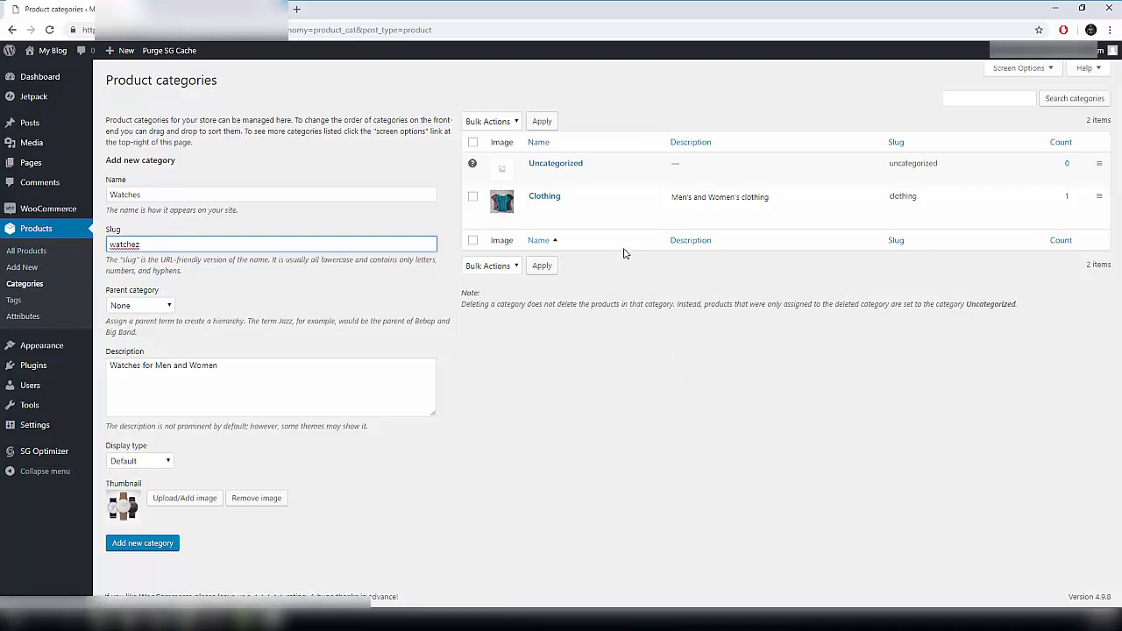
click(154, 545)
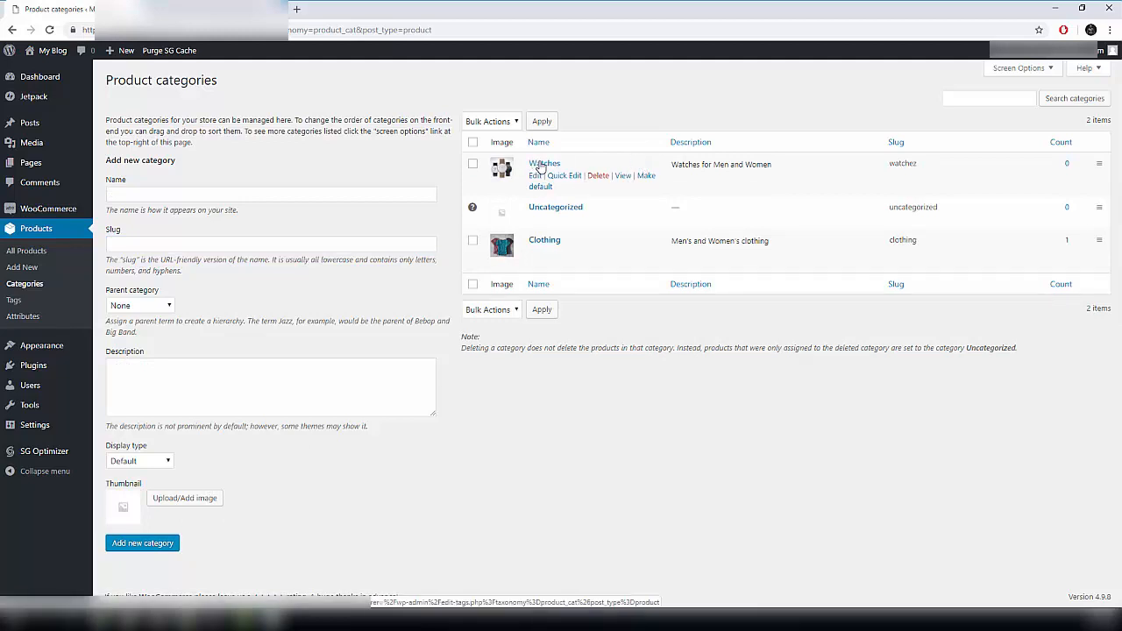
- Start a new product titled "Quartz Watch" with the description "Amazing quartz watch for everyone"
click(23, 267)
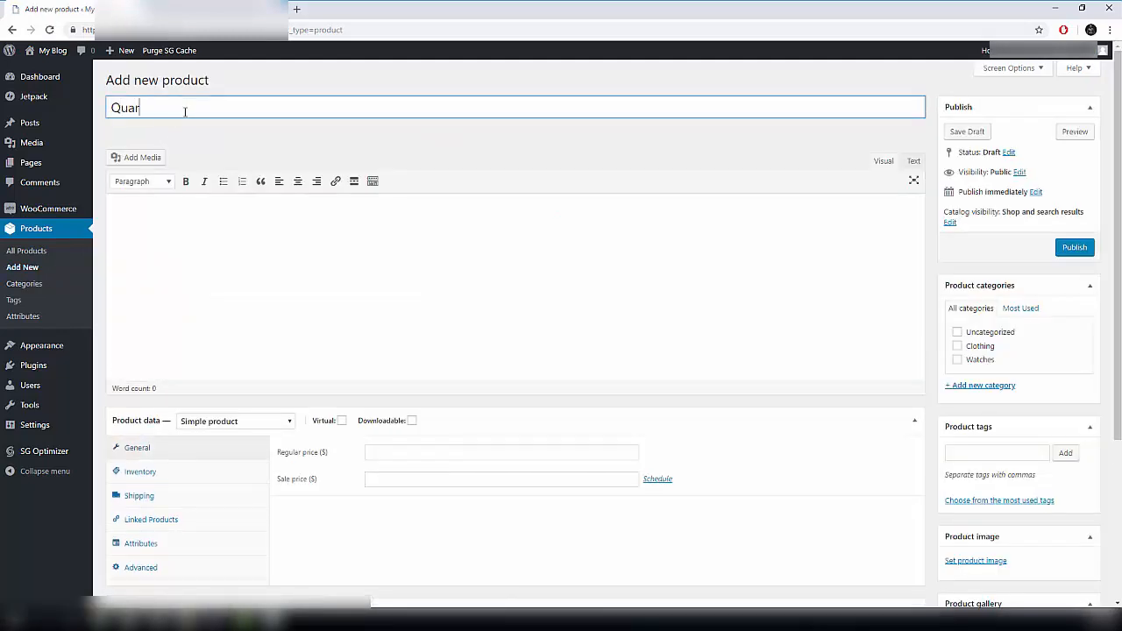
text(Quartz Watch)
click(245, 233)
text(Amazing quartz watch for everyone)
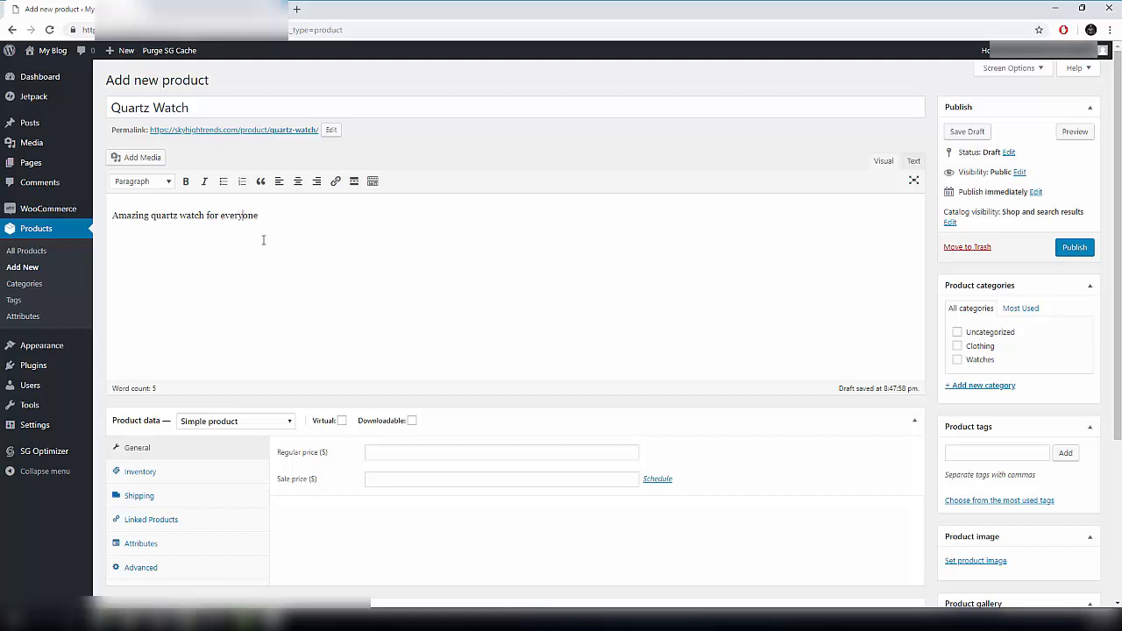
- Enter the short description "Quartz Watch tad da da..." and set the regular price to 100
scroll(263, 240, down, 3)
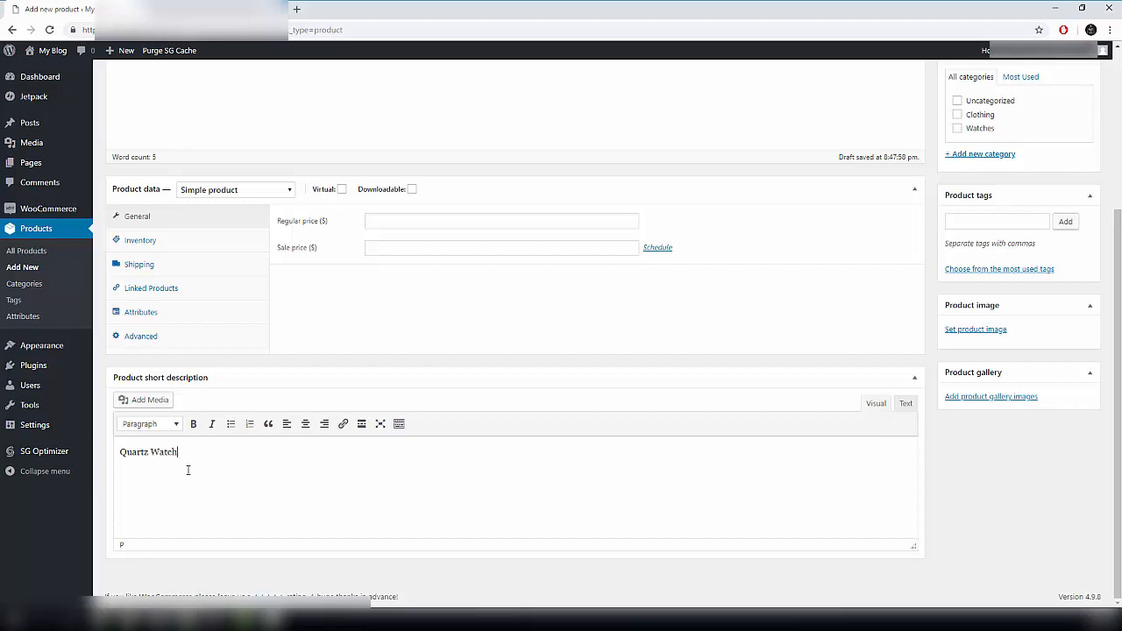
text(adfad)
click(392, 216)
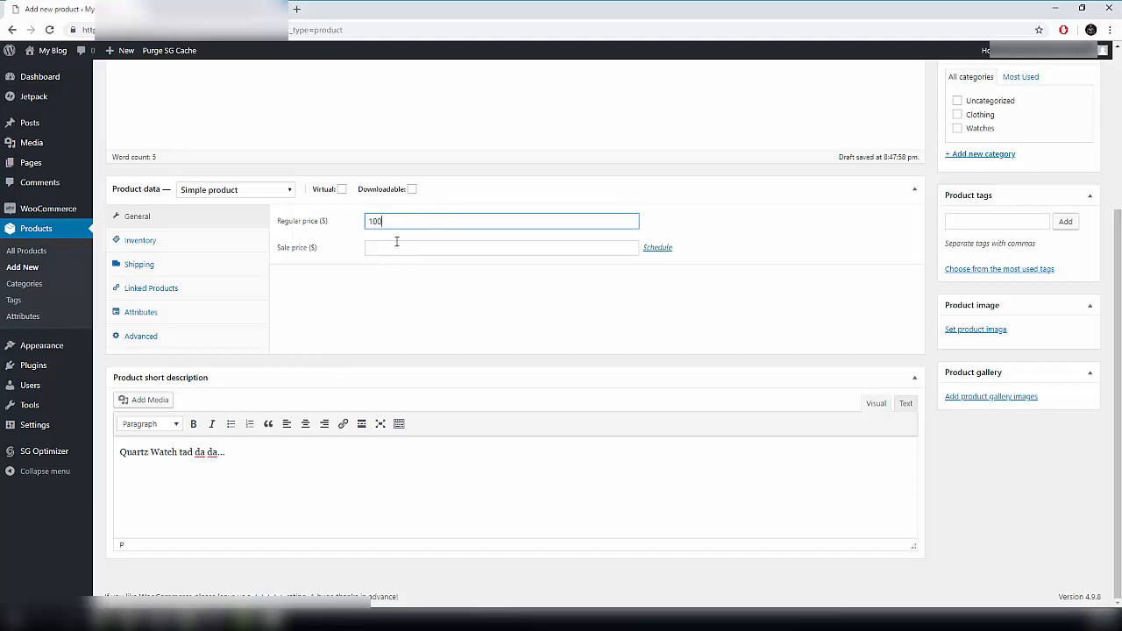
click(414, 249)
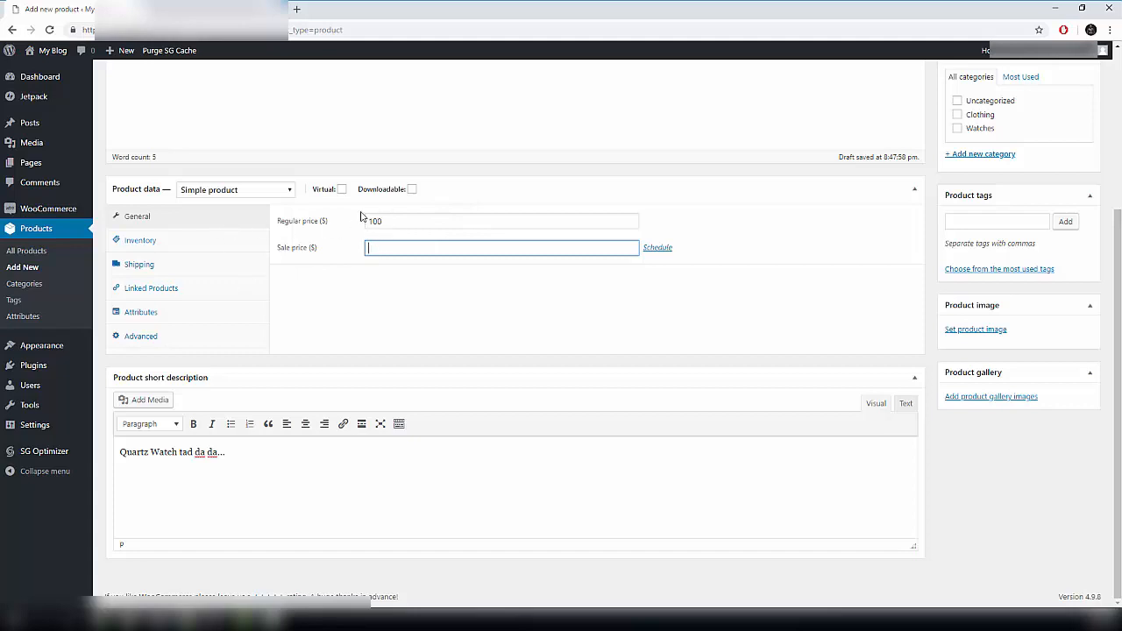
- Review the product's inventory, shipping, linked products, attributes and advanced settings, ending at the general ones
click(133, 245)
click(147, 266)
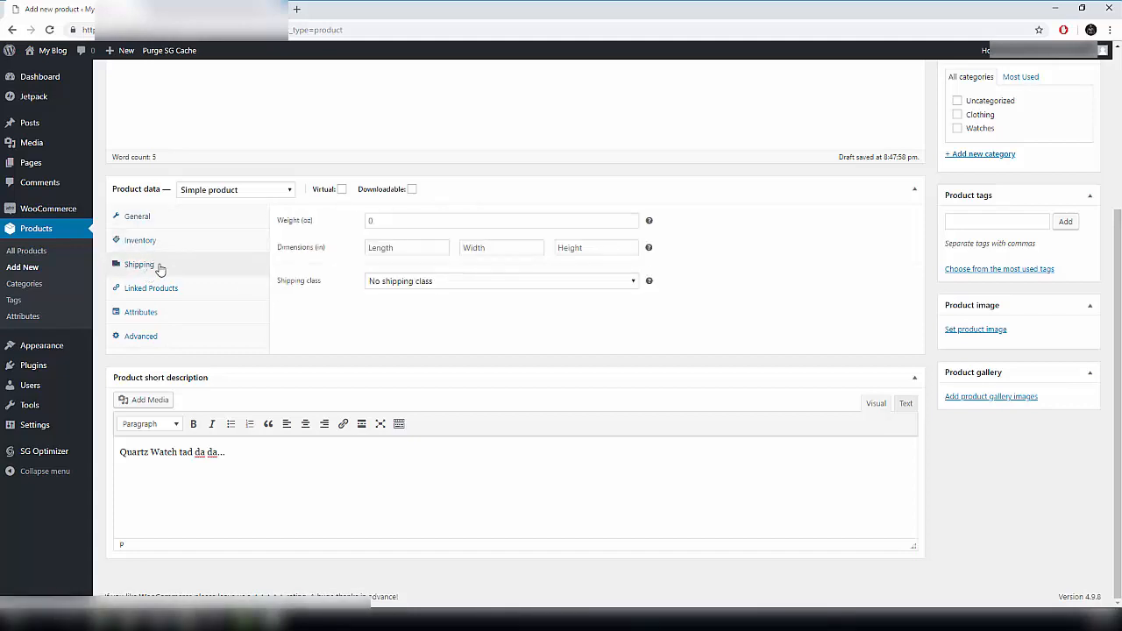
click(160, 289)
click(147, 312)
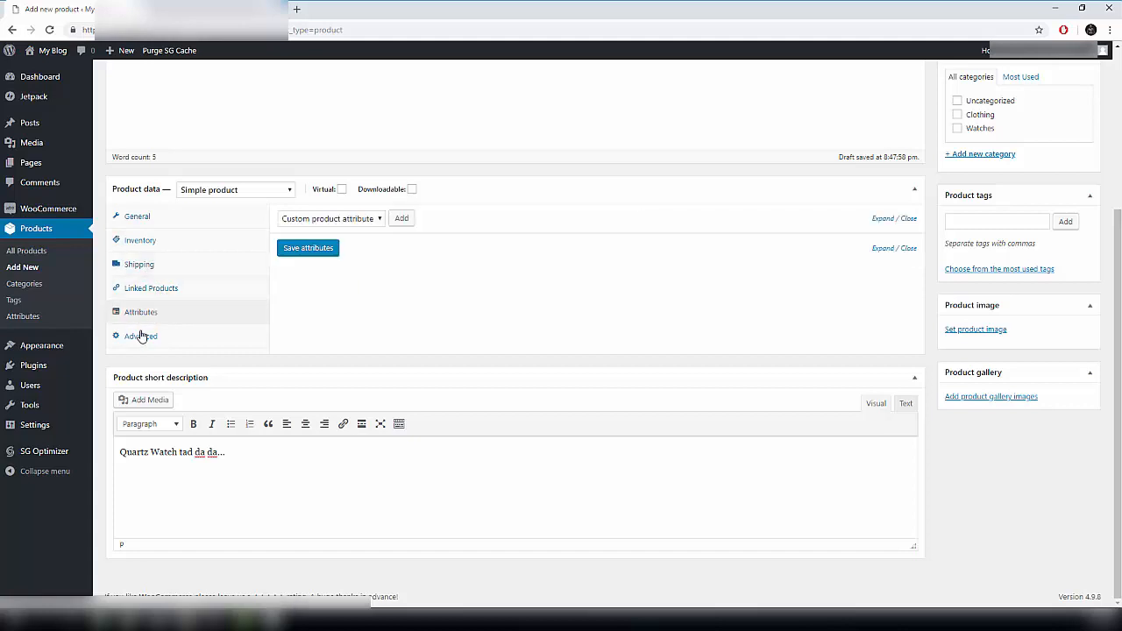
click(142, 336)
click(145, 242)
click(148, 218)
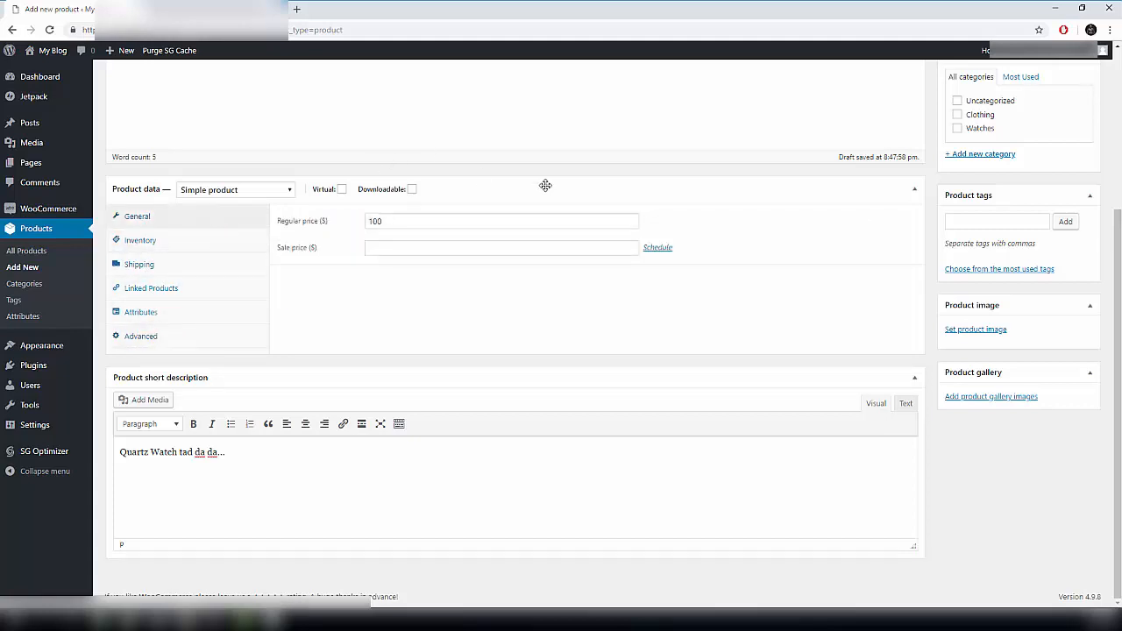
- Assign the Quartz Watch product to the Watches category
middle_click(735, 186)
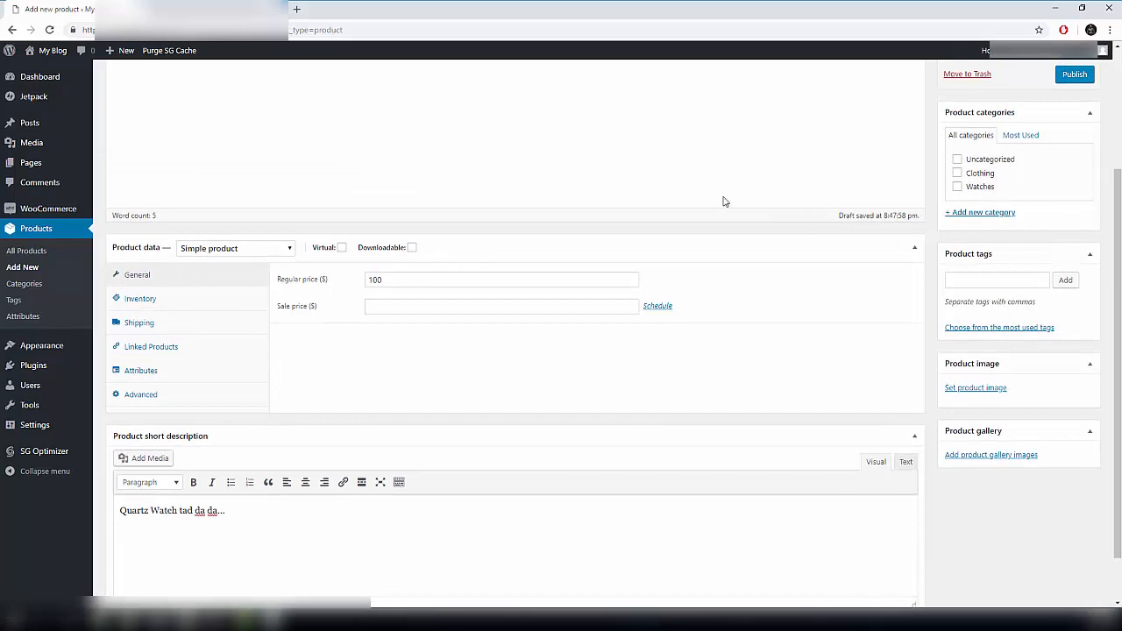
scroll(724, 201, up, 2)
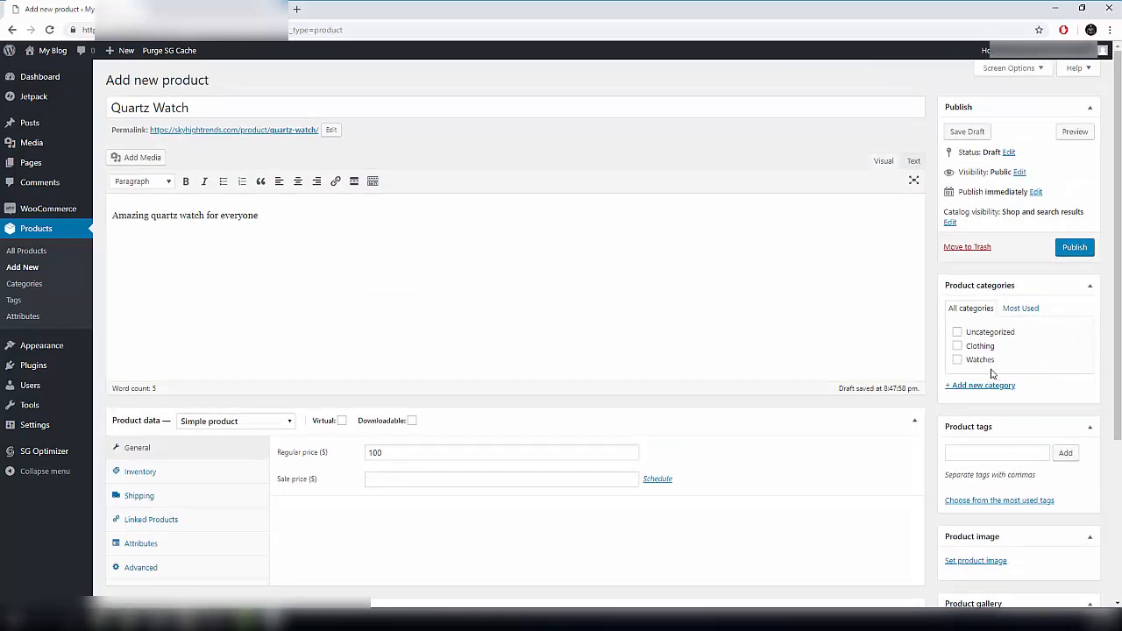
click(957, 360)
- Upload the Luxury-Brand-PAGANI-DESIGN silver watch photo from the wp_ecommerce folder and set it as the product image
scroll(989, 361, down, 3)
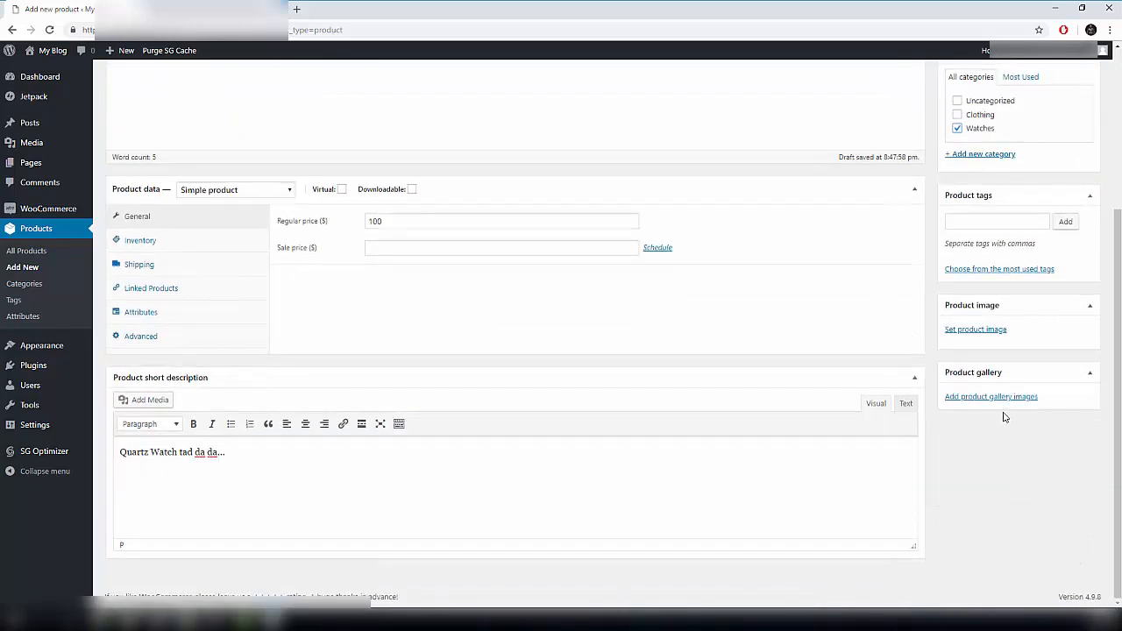
click(960, 332)
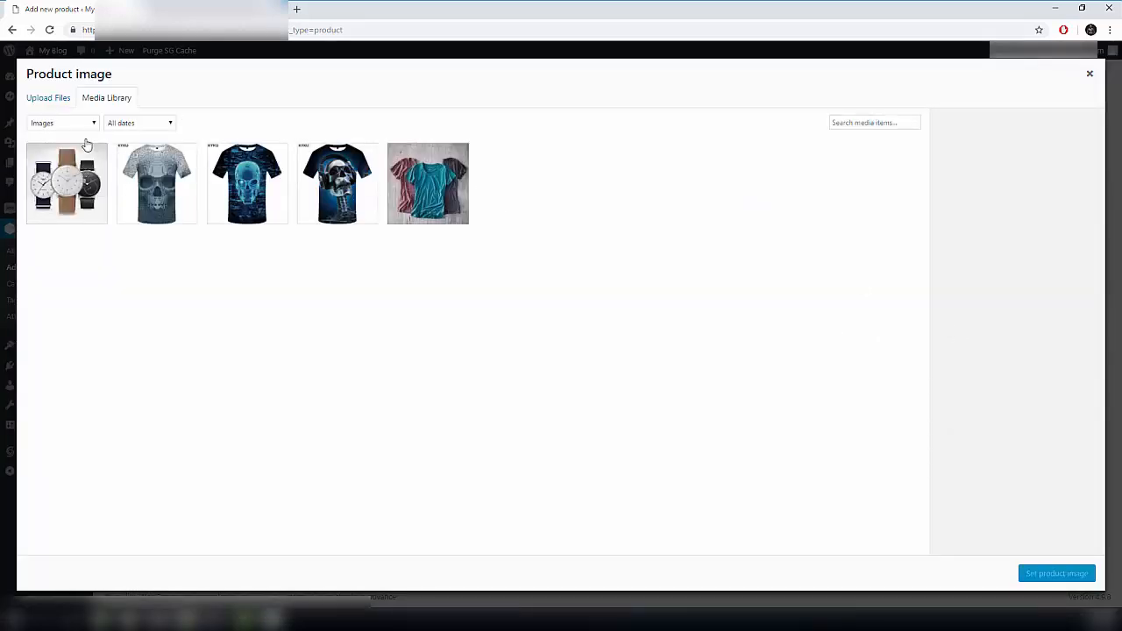
click(51, 98)
click(543, 306)
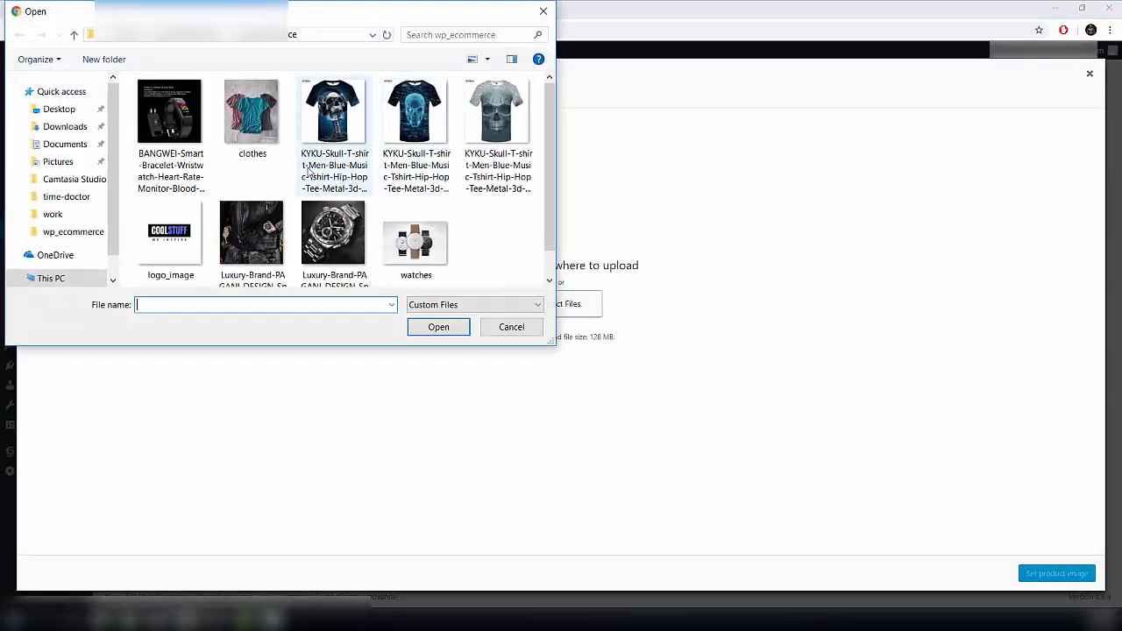
click(335, 228)
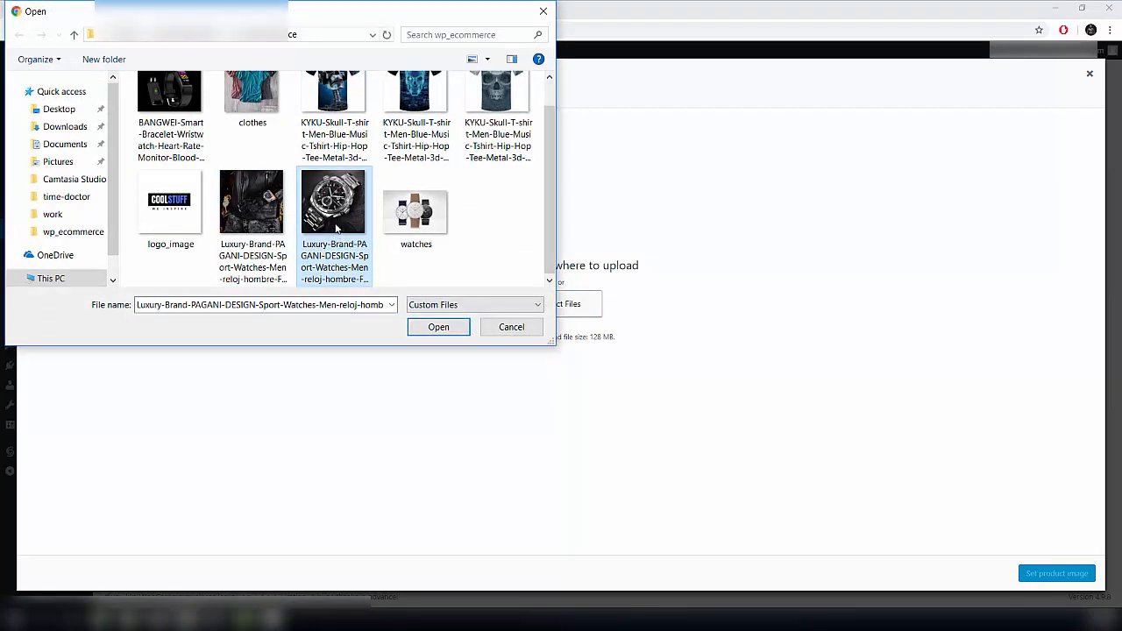
click(420, 326)
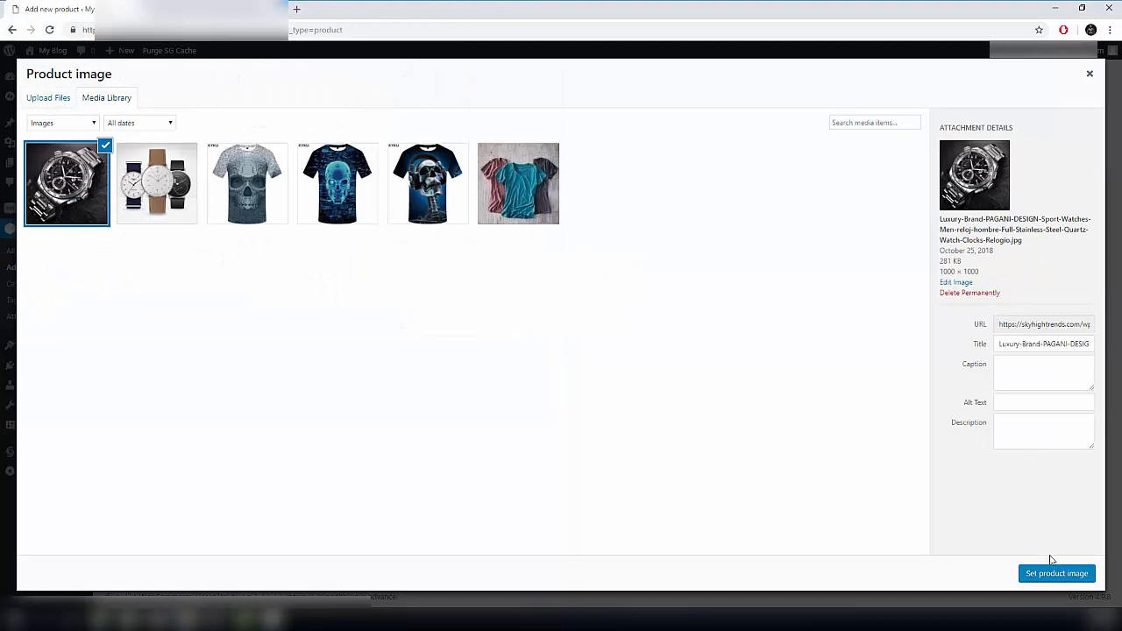
click(1055, 573)
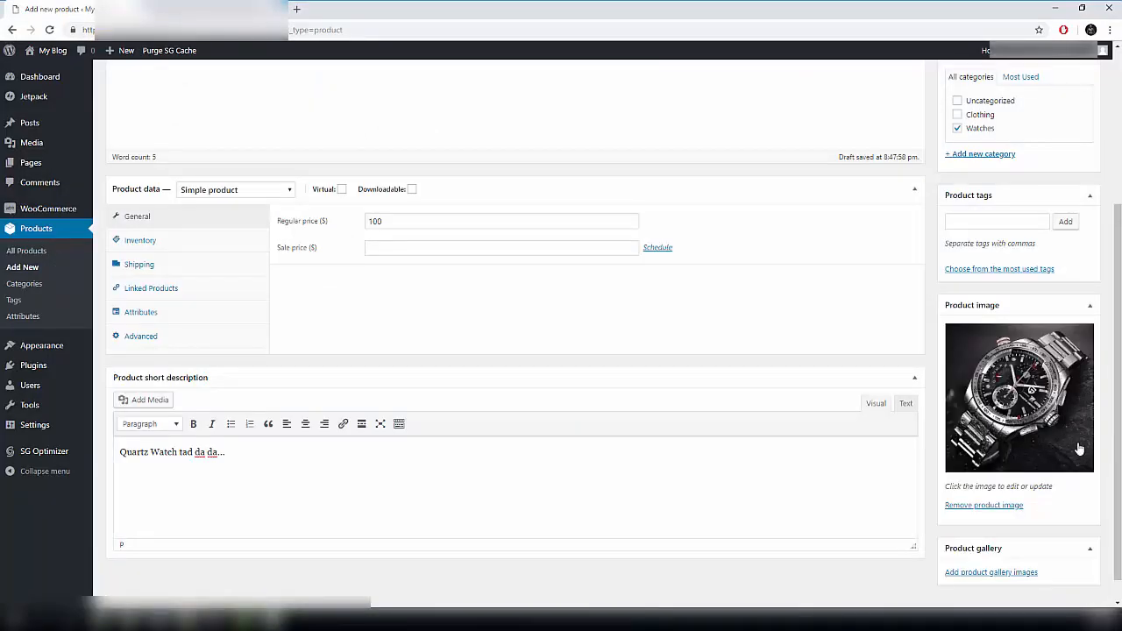
- Upload the other Luxury-Brand-PAGANI-DESIGN watch photo, ending in "Relogio (1).jpg", and add it to the product gallery
click(991, 572)
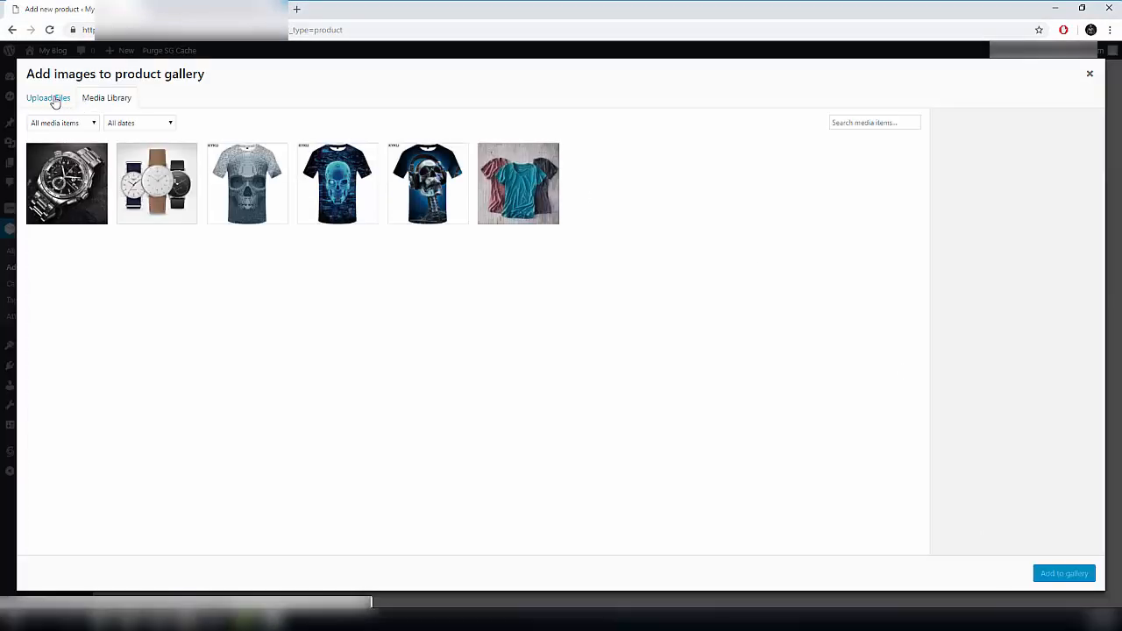
click(53, 99)
click(574, 306)
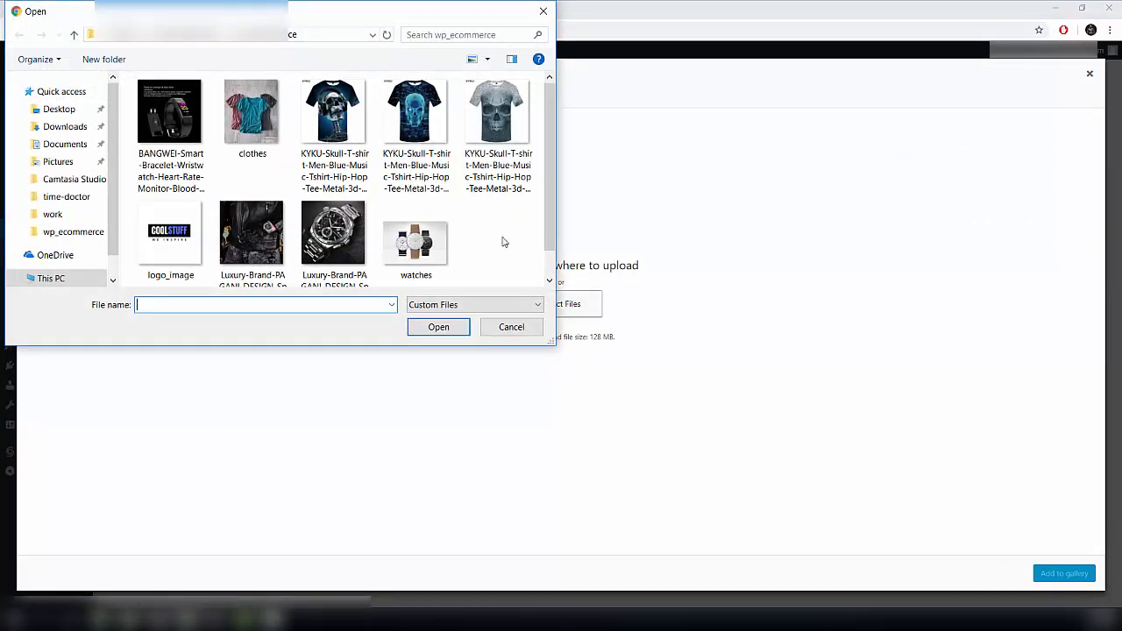
click(271, 210)
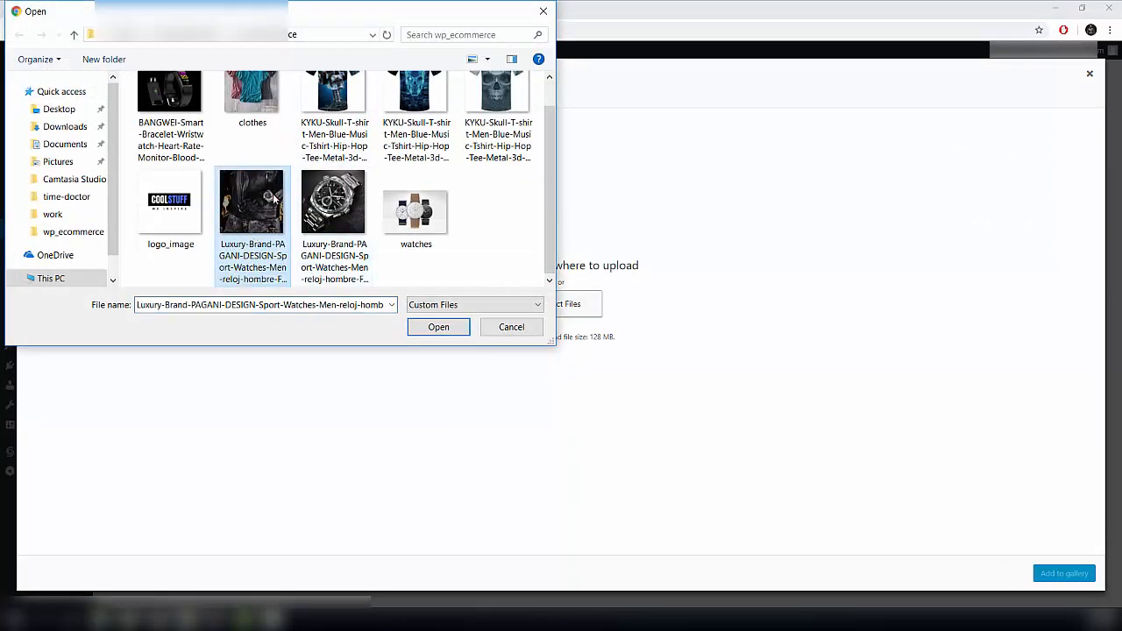
click(426, 327)
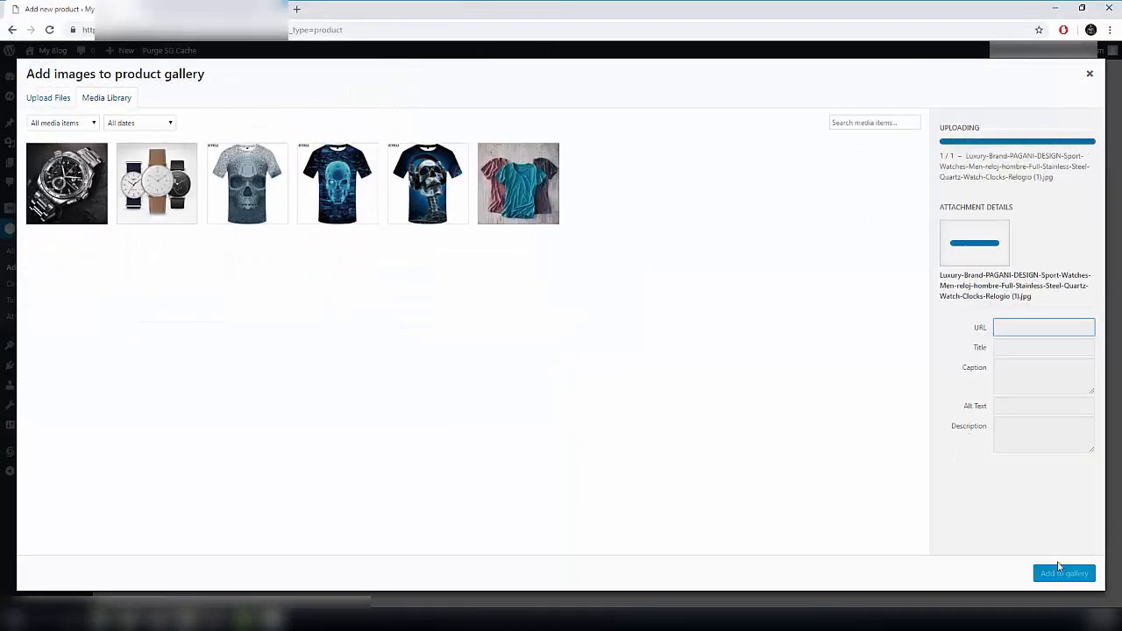
click(1064, 574)
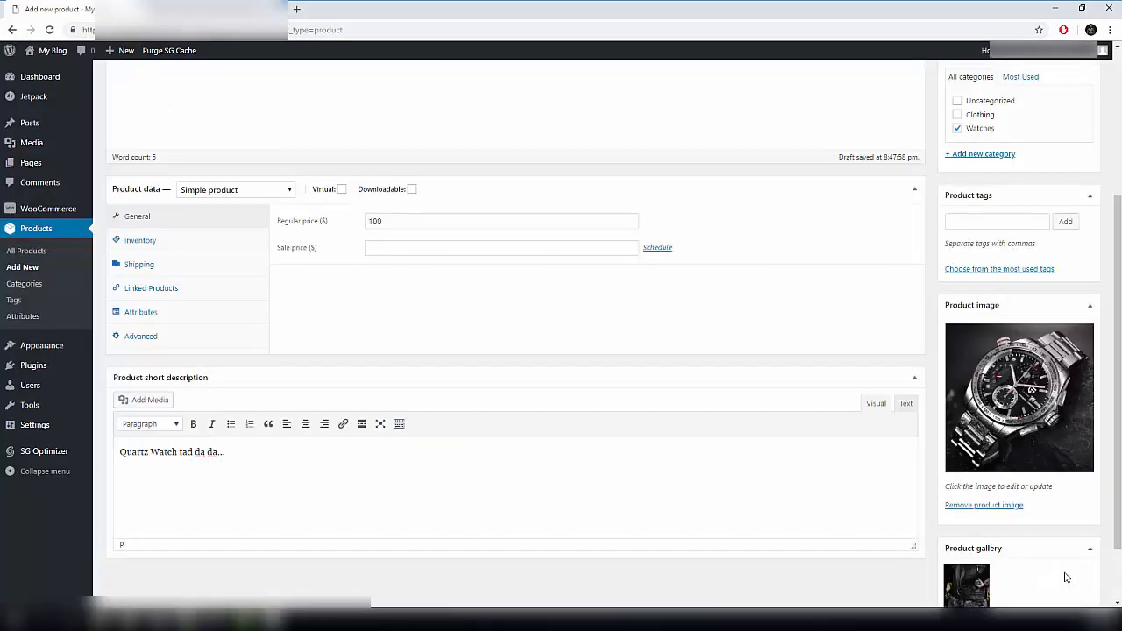
- Publish the Quartz Watch product
scroll(1020, 547, down, 1)
scroll(1037, 436, up, 3)
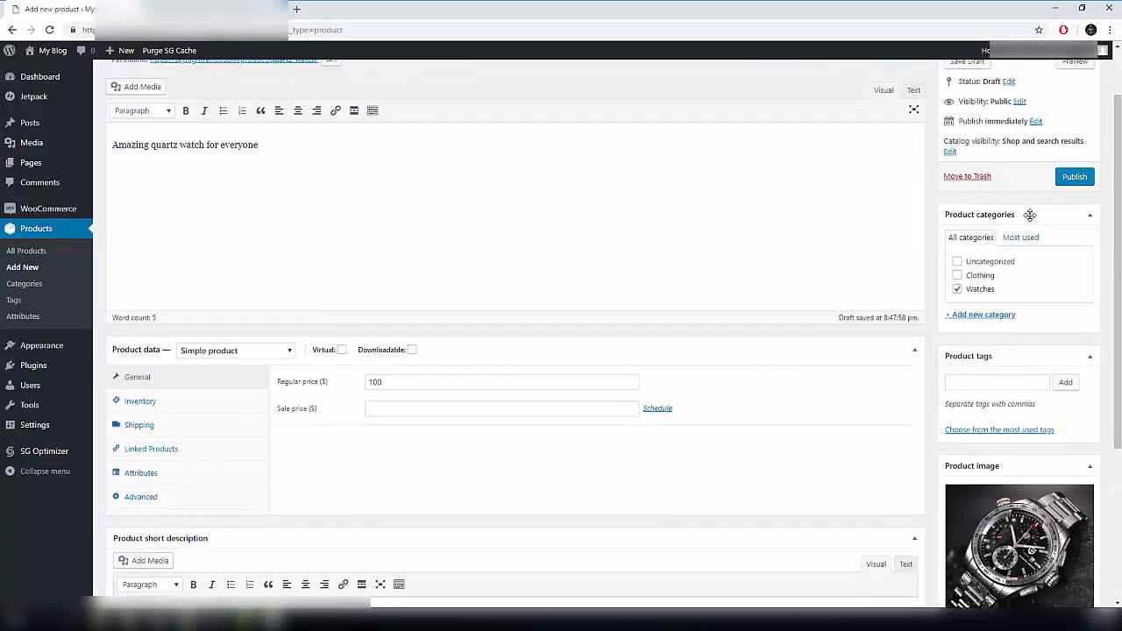
click(1073, 246)
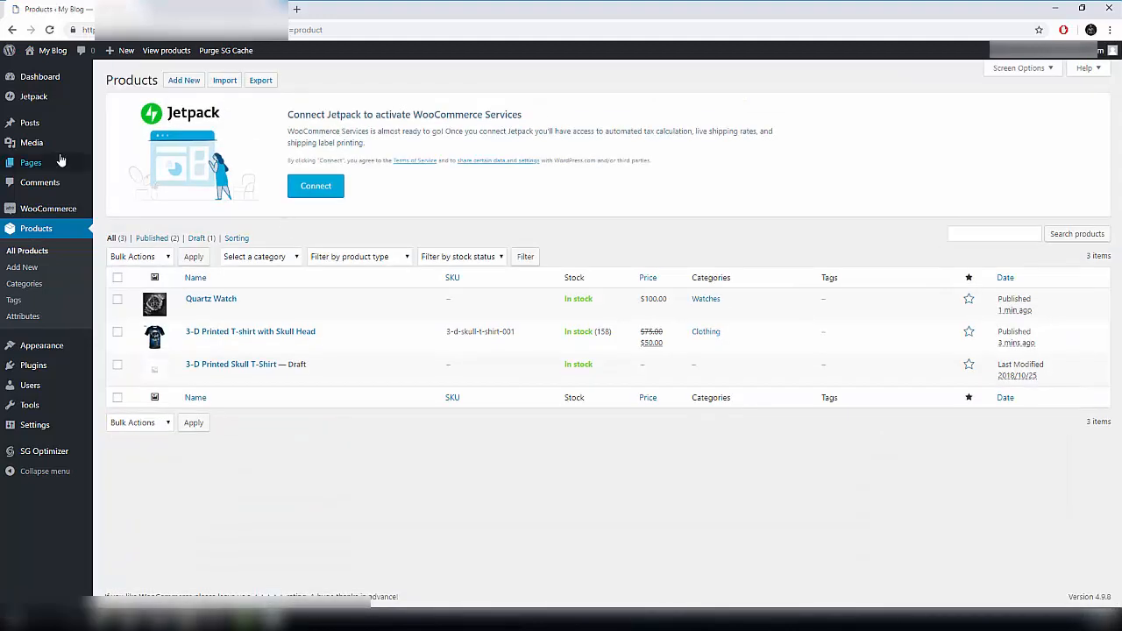
- Visit the live site's Shop page and examine the product listing, navigation and sidebar widgets
mouse_move(43, 52)
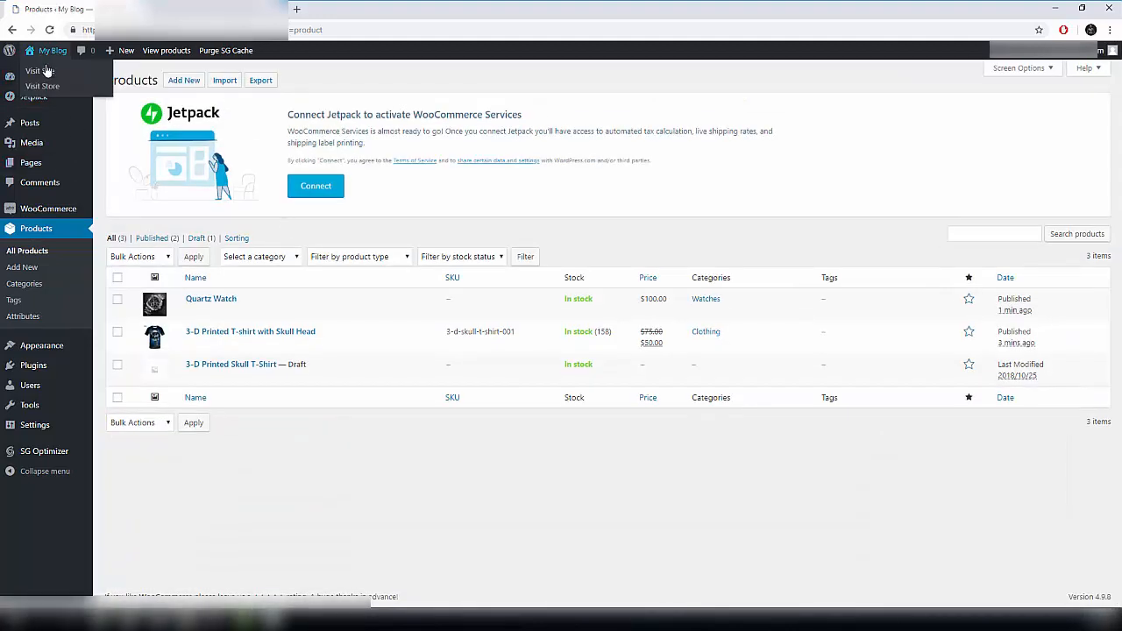
click(43, 71)
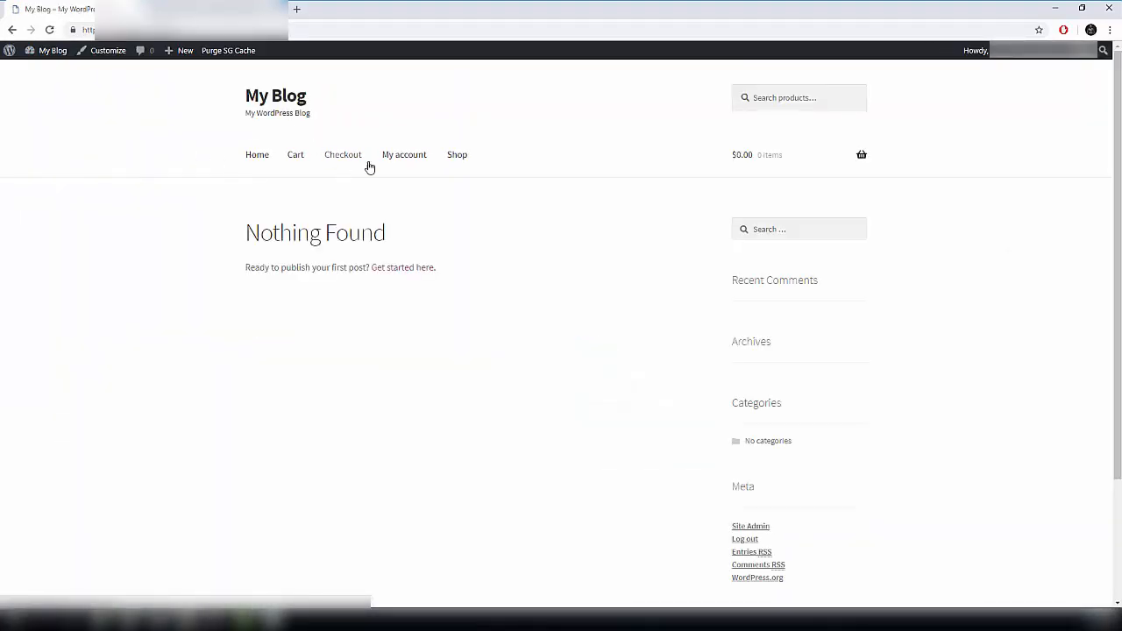
click(452, 158)
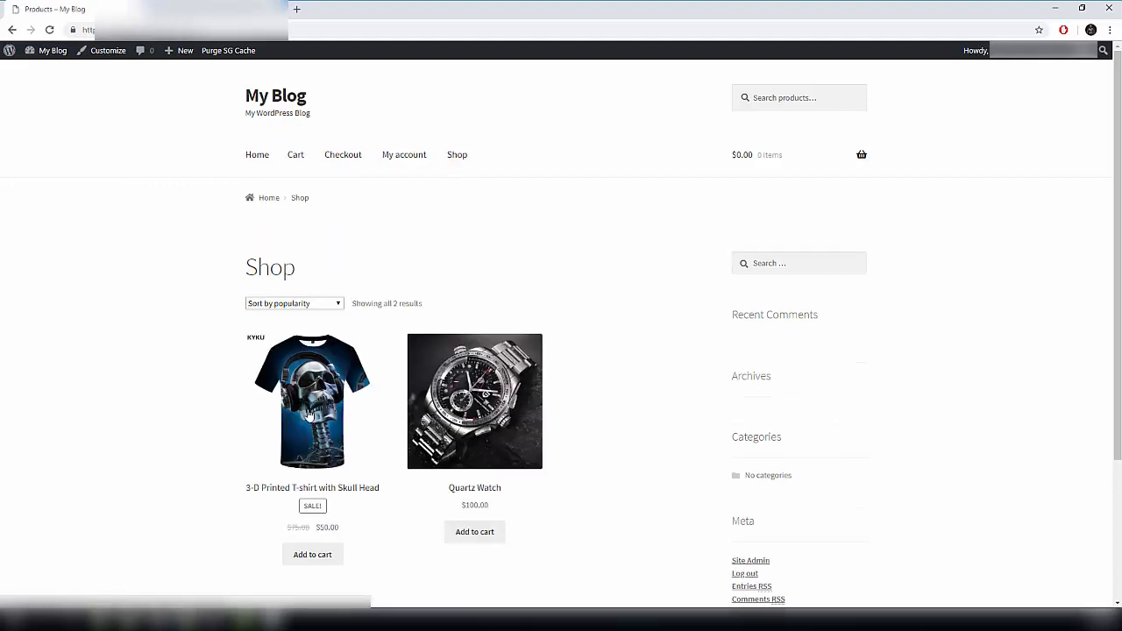
scroll(526, 368, down, 2)
scroll(526, 351, up, 3)
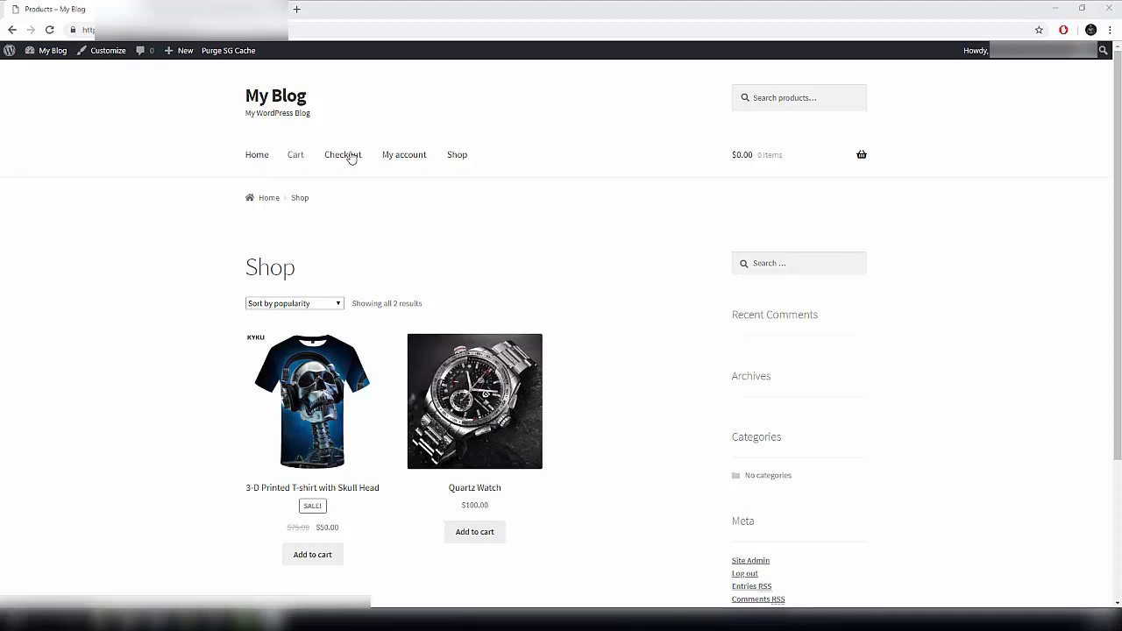
scroll(794, 345, down, 1)
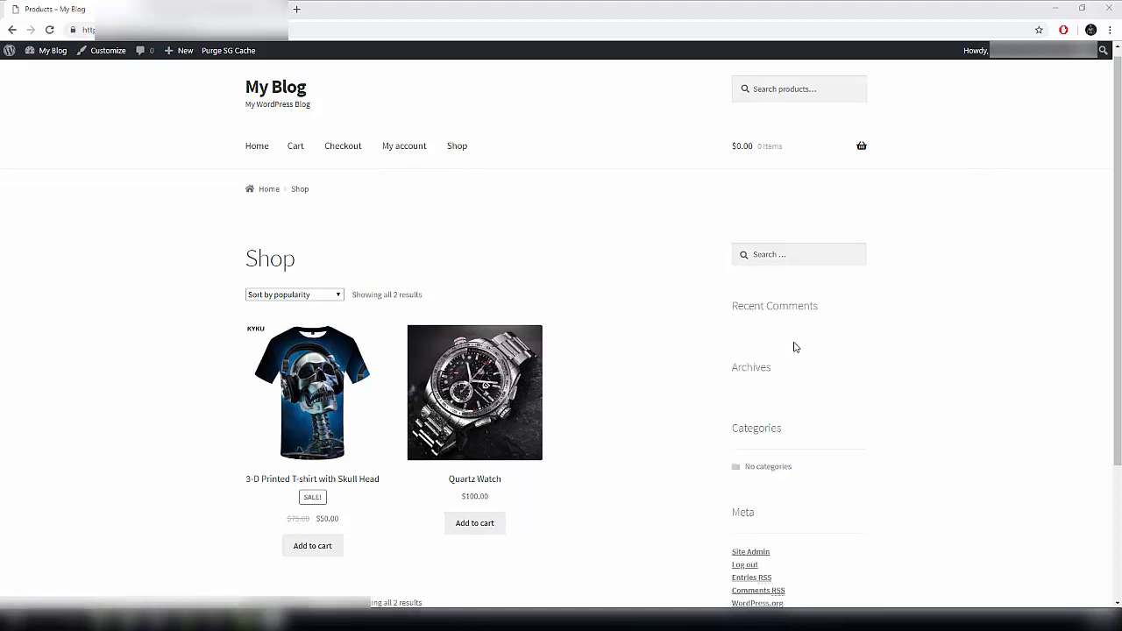
scroll(792, 344, up, 1)
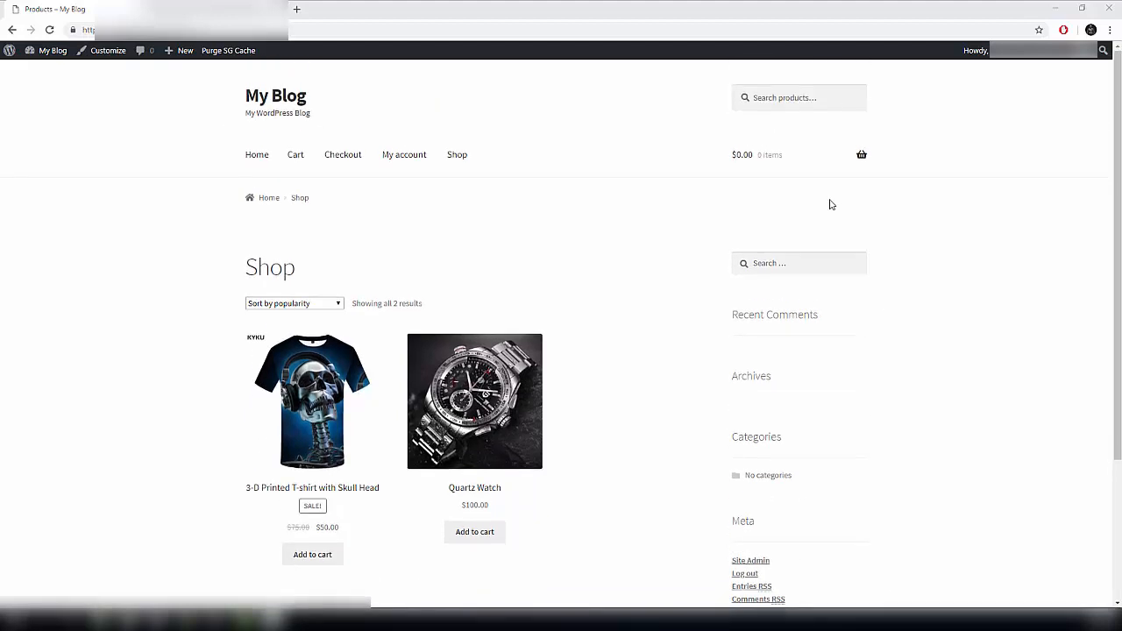
scroll(763, 368, down, 3)
scroll(749, 360, up, 1)
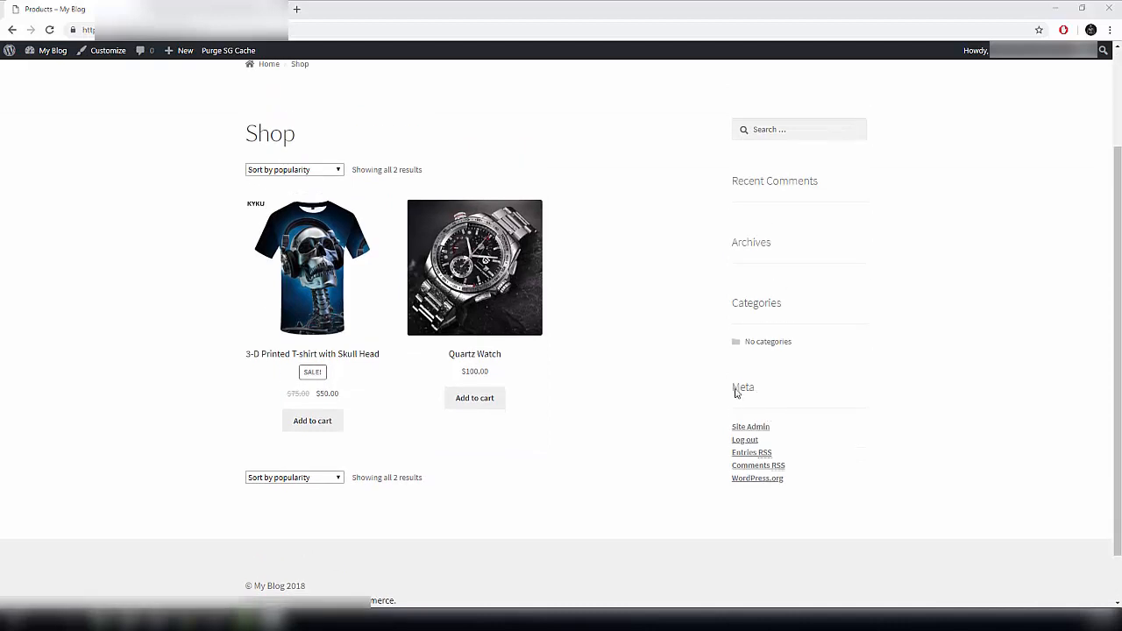
scroll(799, 330, up, 2)
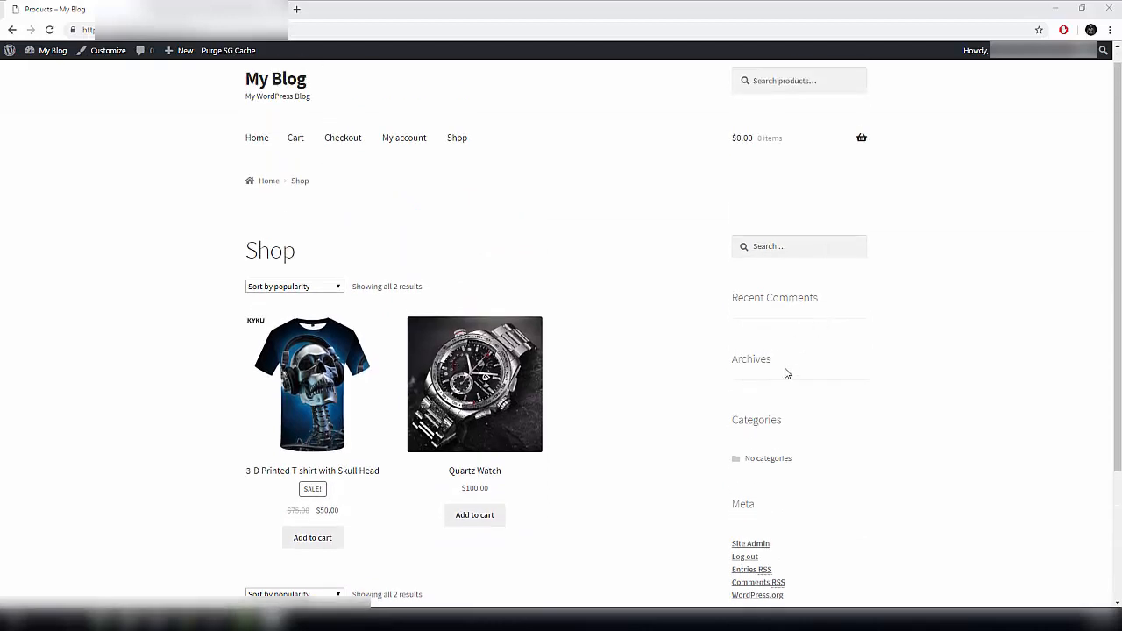
scroll(793, 368, down, 3)
scroll(812, 250, up, 3)
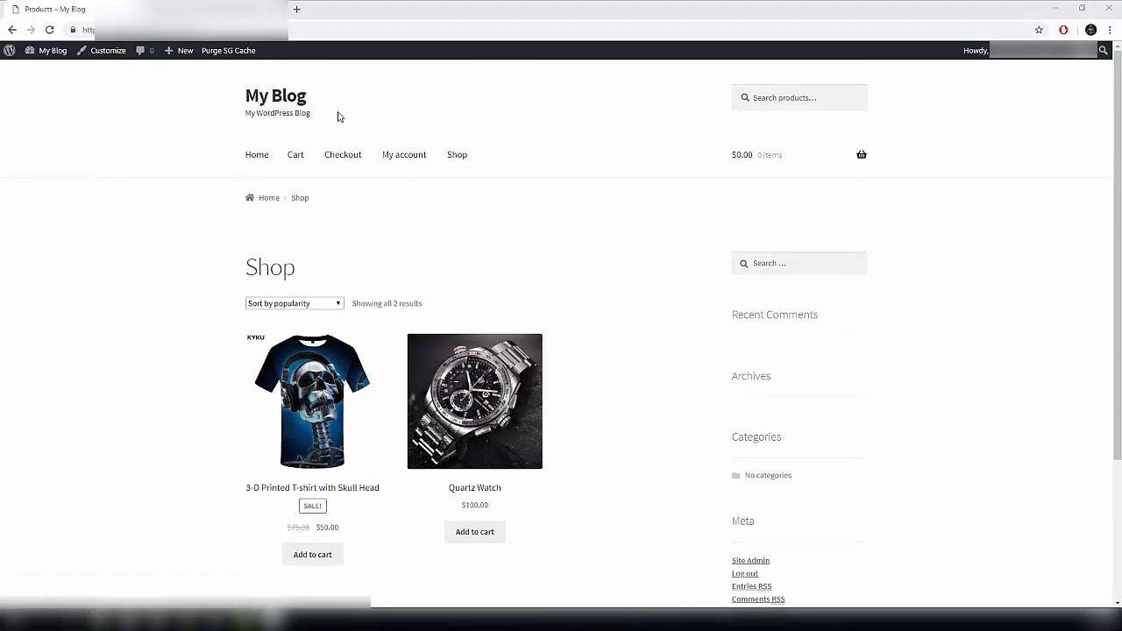
- Compare the site's Home page with its Shop page, ending on the Home page
click(260, 162)
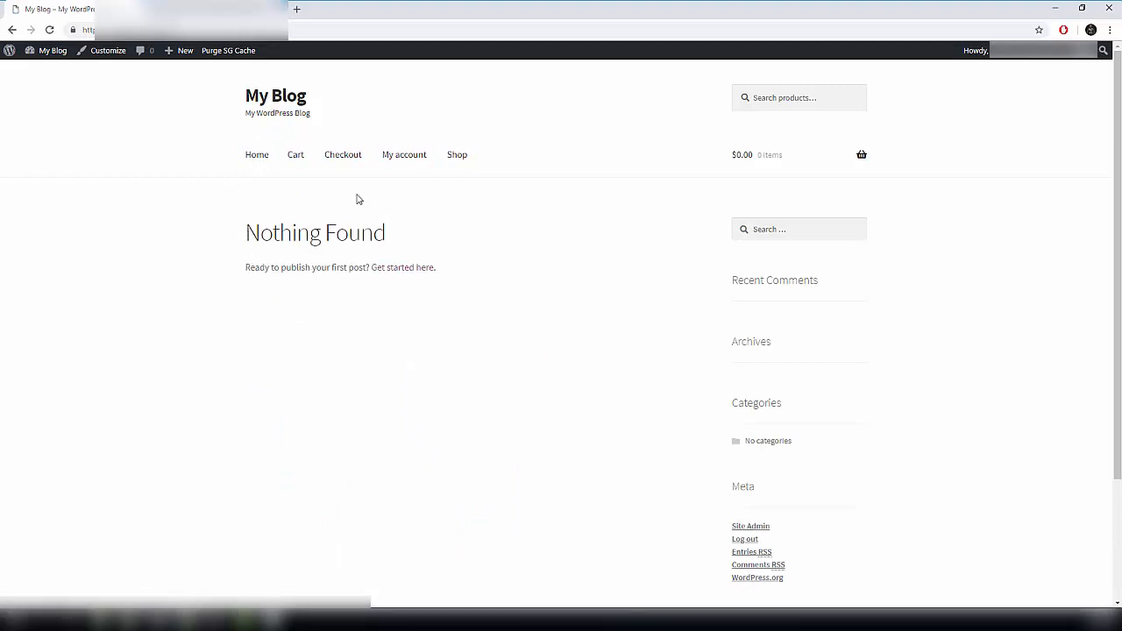
click(459, 157)
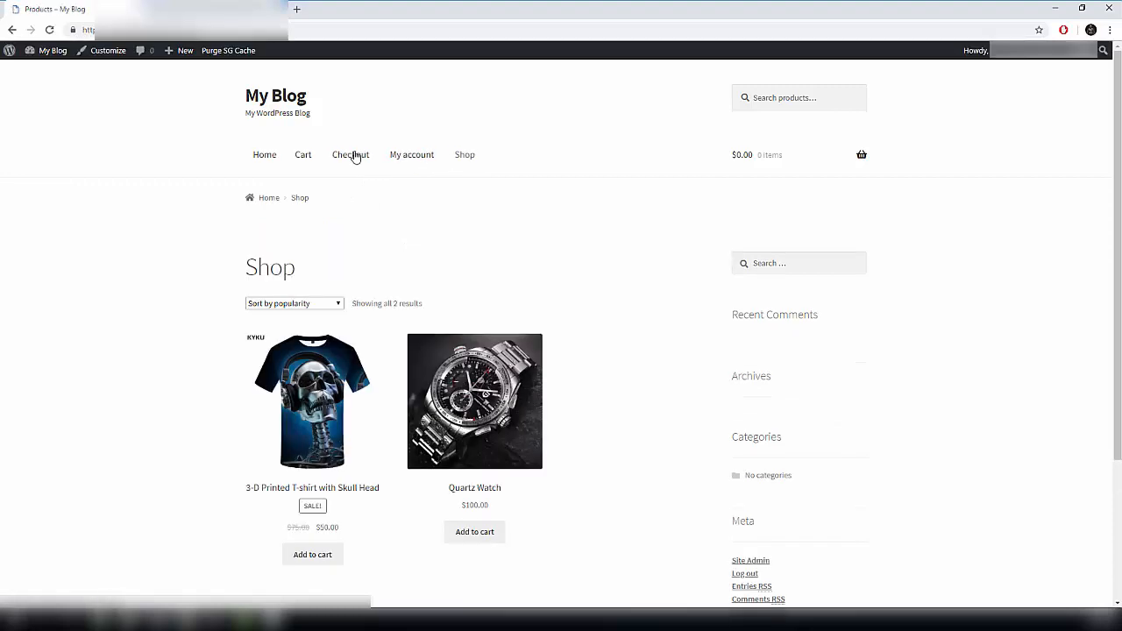
click(261, 156)
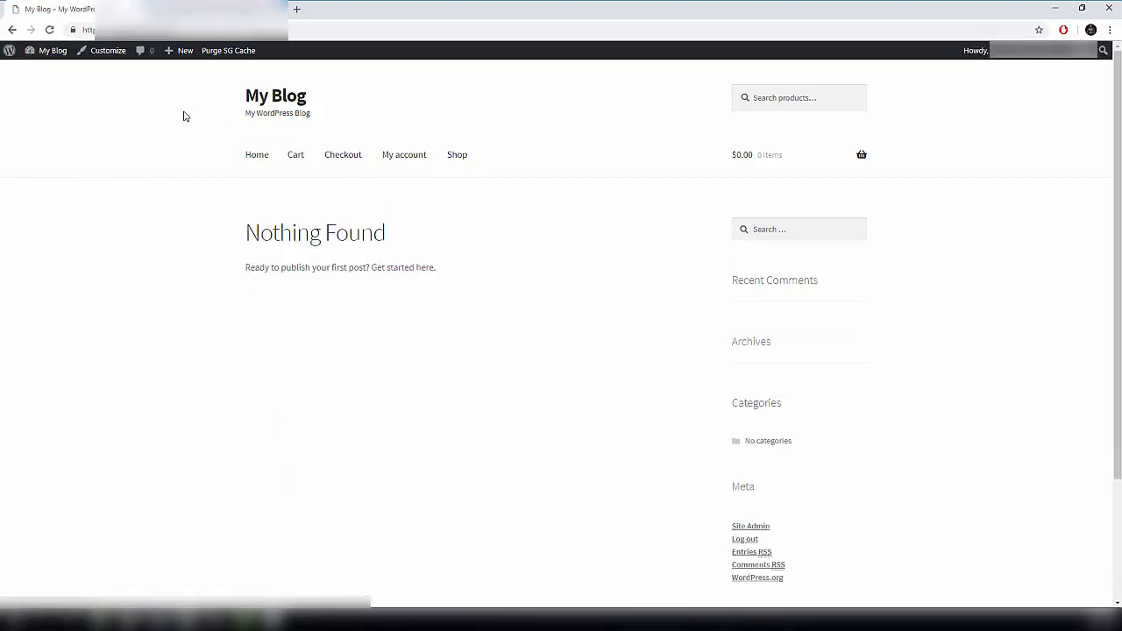
- Return to the admin dashboard and open the Storefront theme's Customizer, skipping the welcome tour
mouse_move(50, 53)
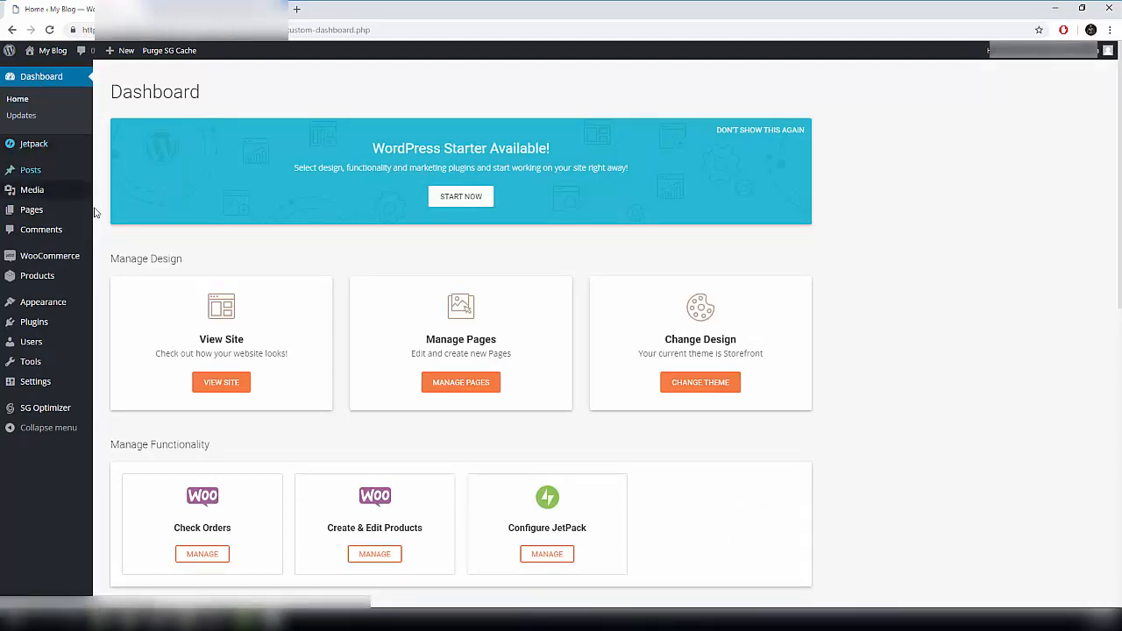
mouse_move(42, 306)
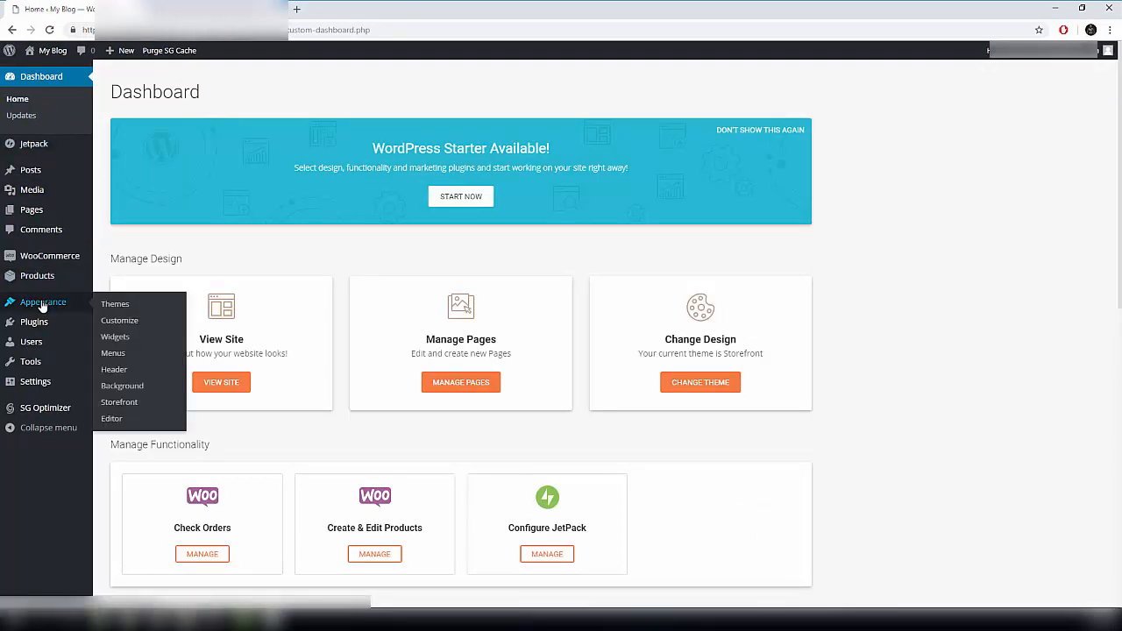
click(131, 323)
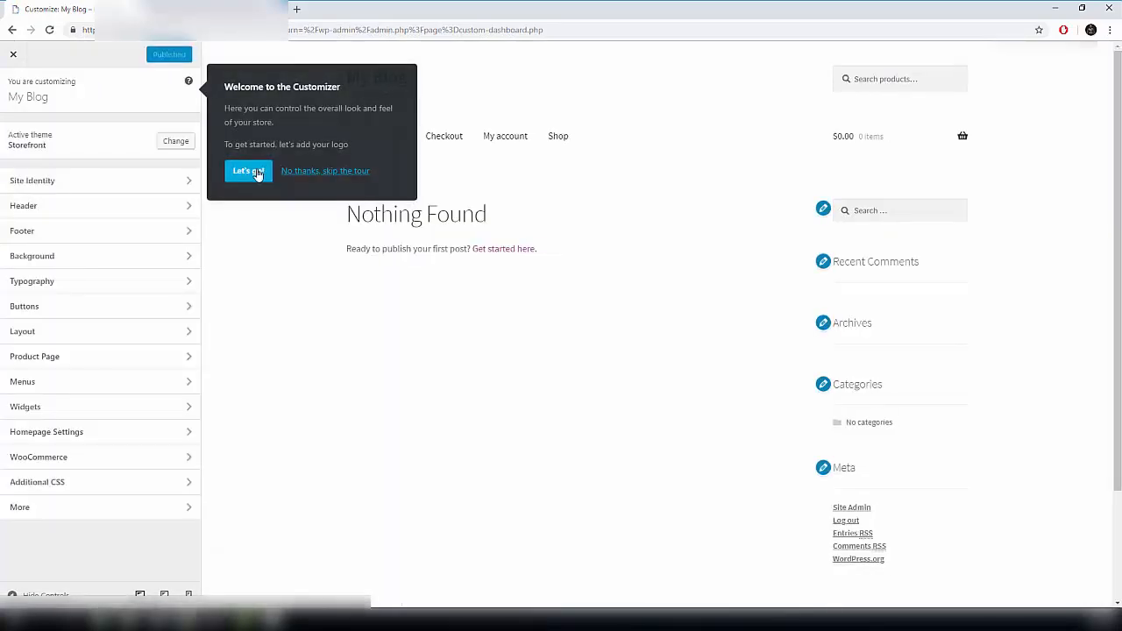
click(356, 174)
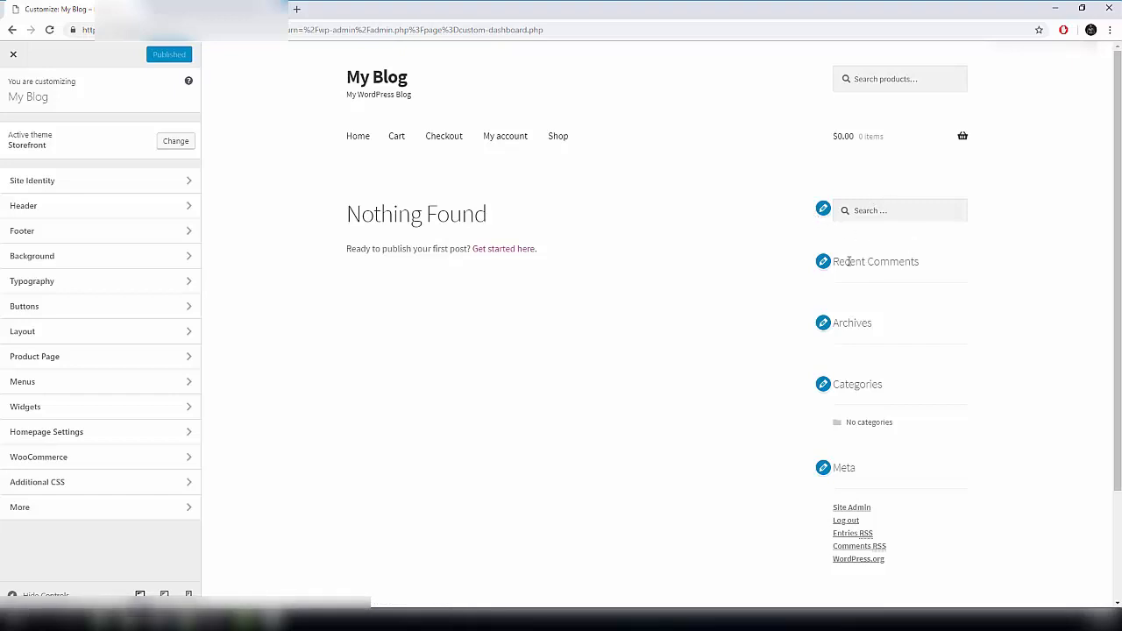
- Remove the Search, Archives and Recent Comments widgets from the site's sidebar
click(823, 212)
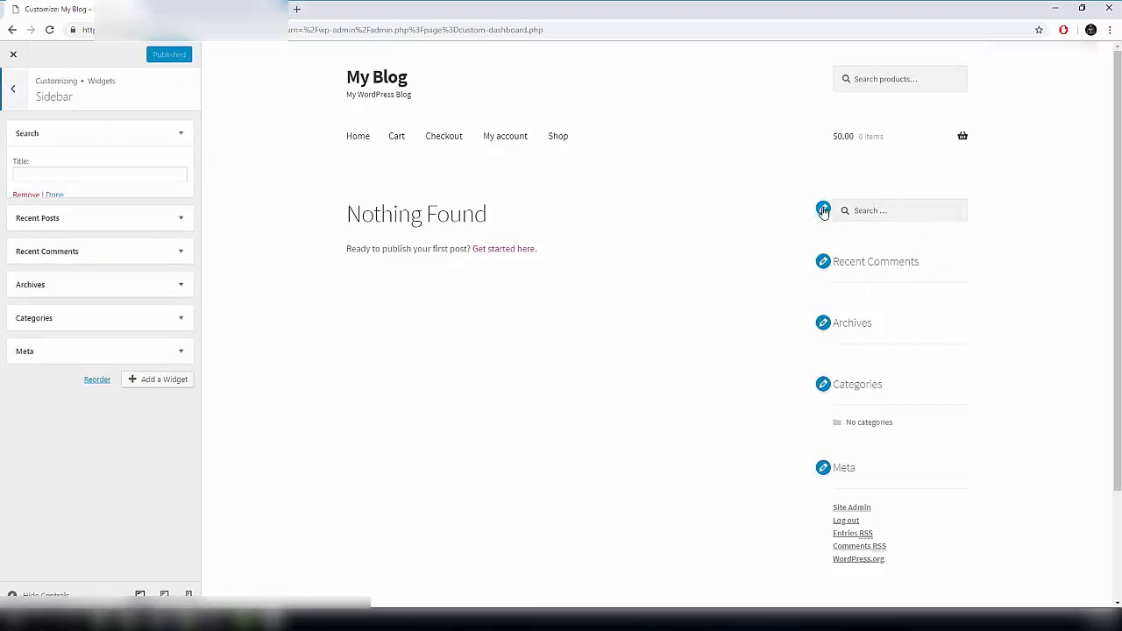
click(27, 195)
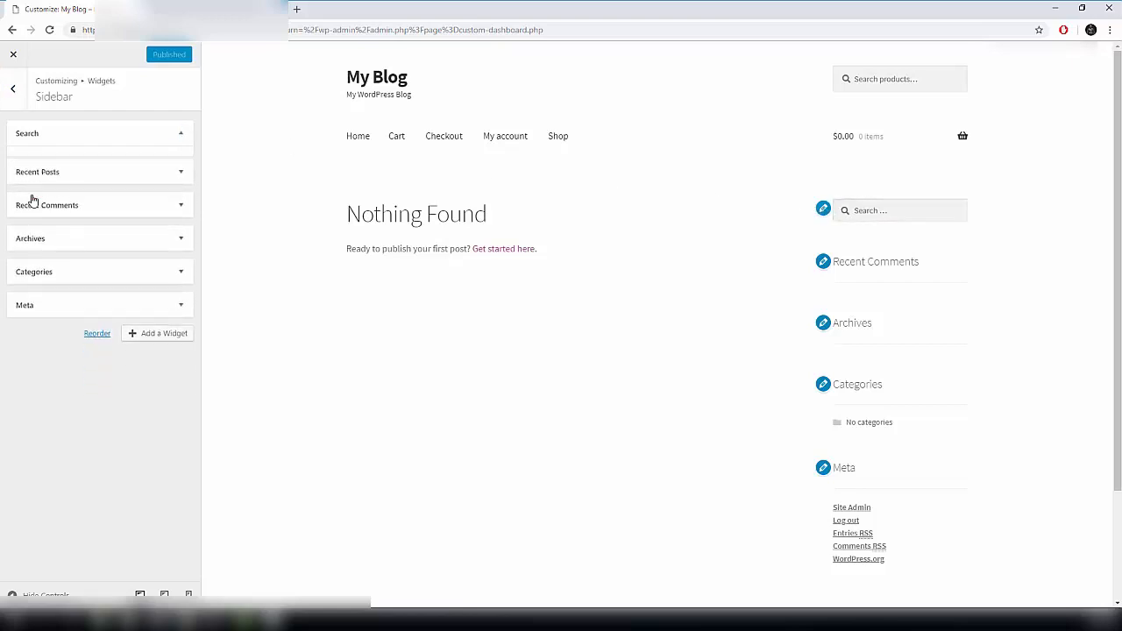
click(824, 271)
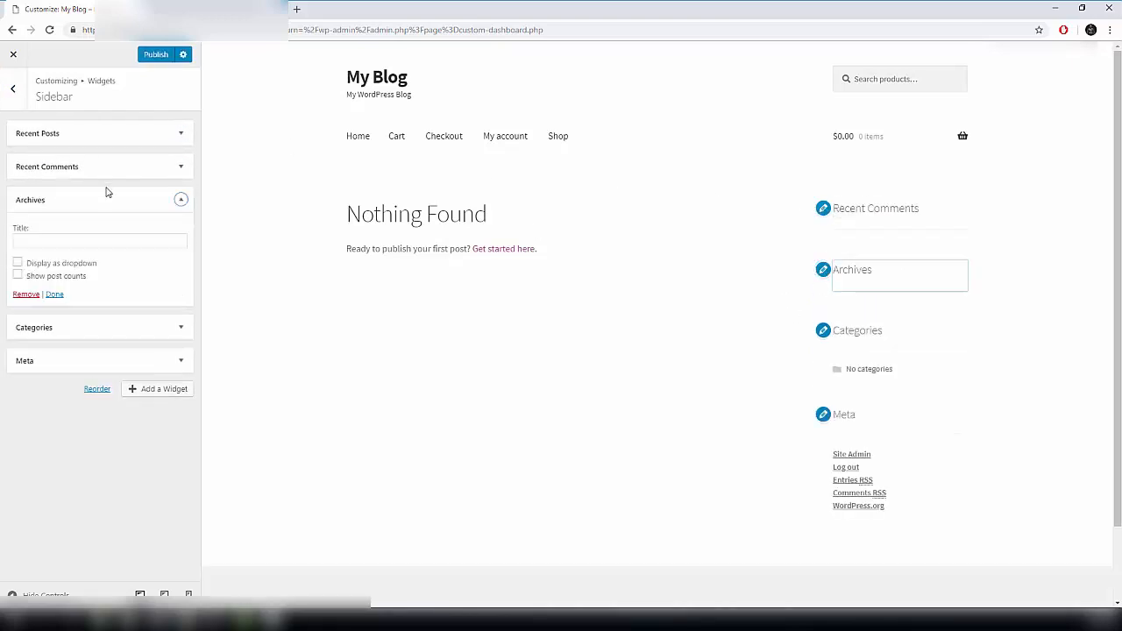
click(822, 208)
click(25, 266)
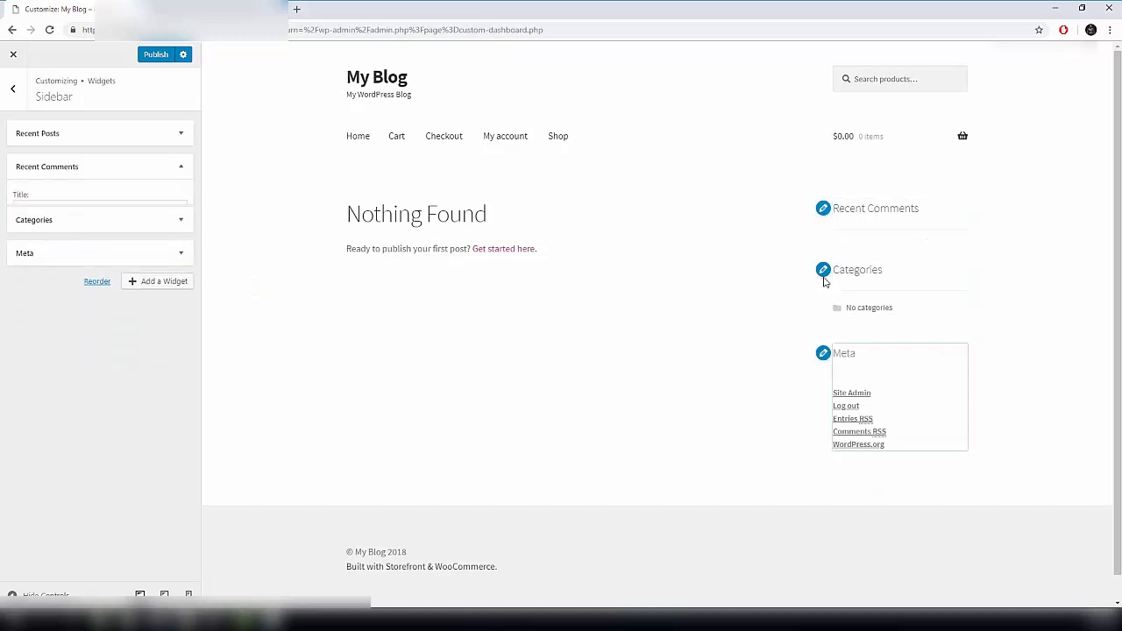
- Remove the Categories and Meta widgets from the site's sidebar
click(830, 211)
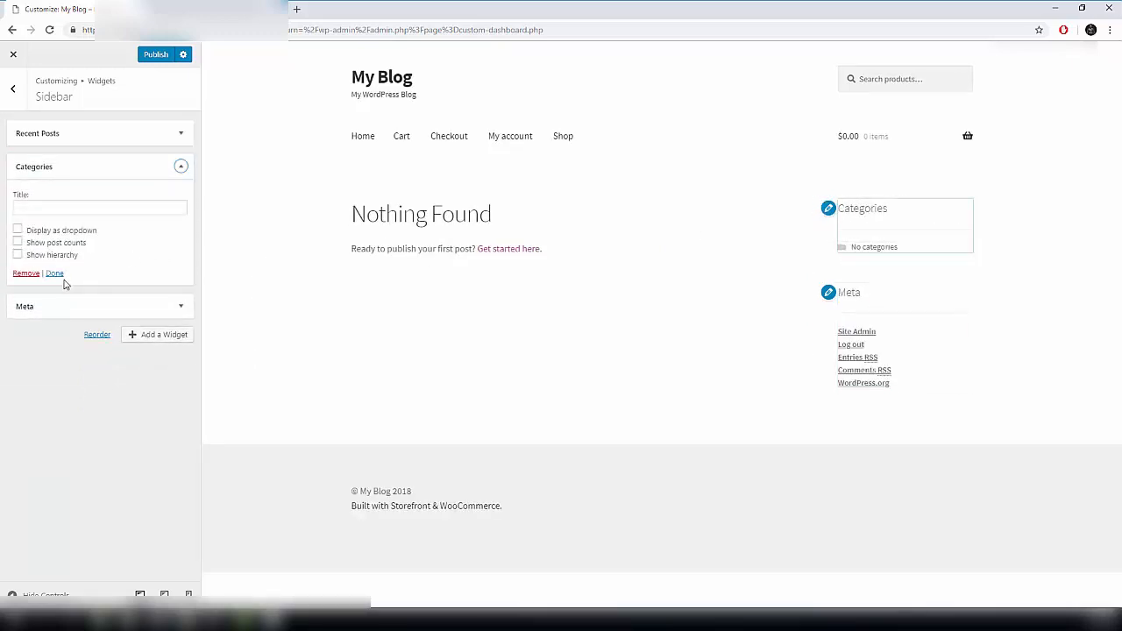
click(26, 273)
click(827, 209)
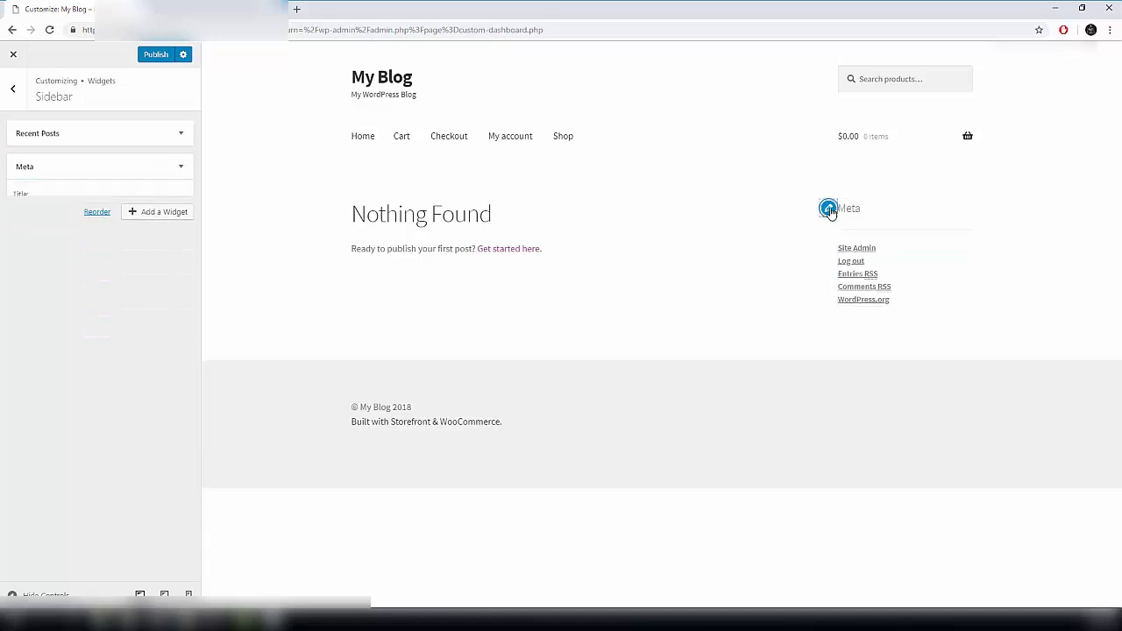
click(26, 229)
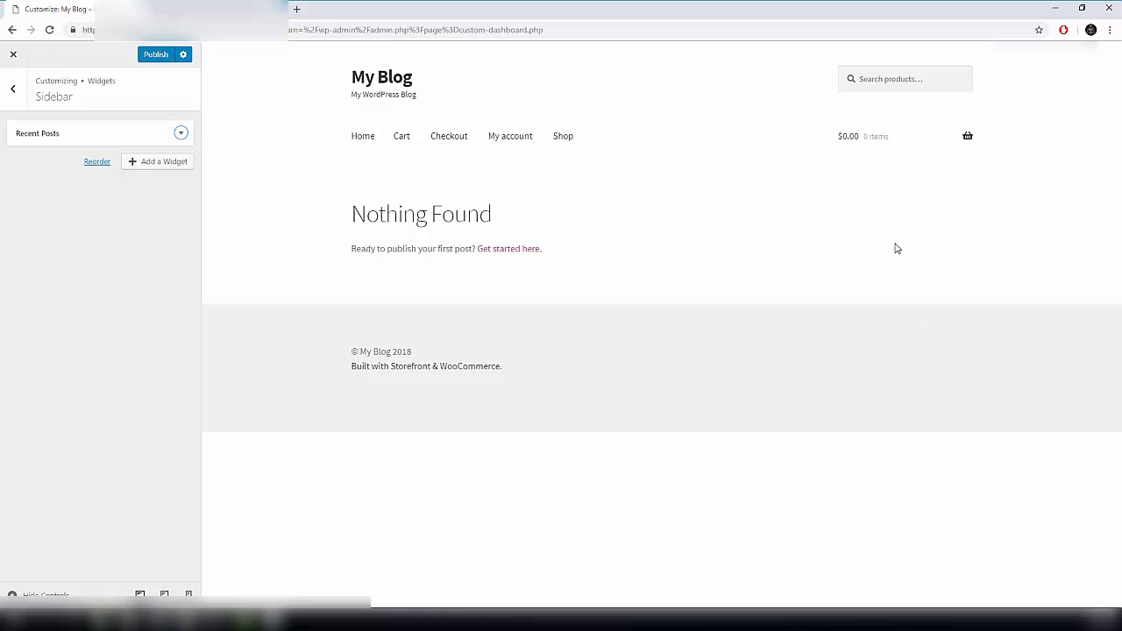
- Search the available widgets for "products" and add the Products widget to the sidebar
click(159, 165)
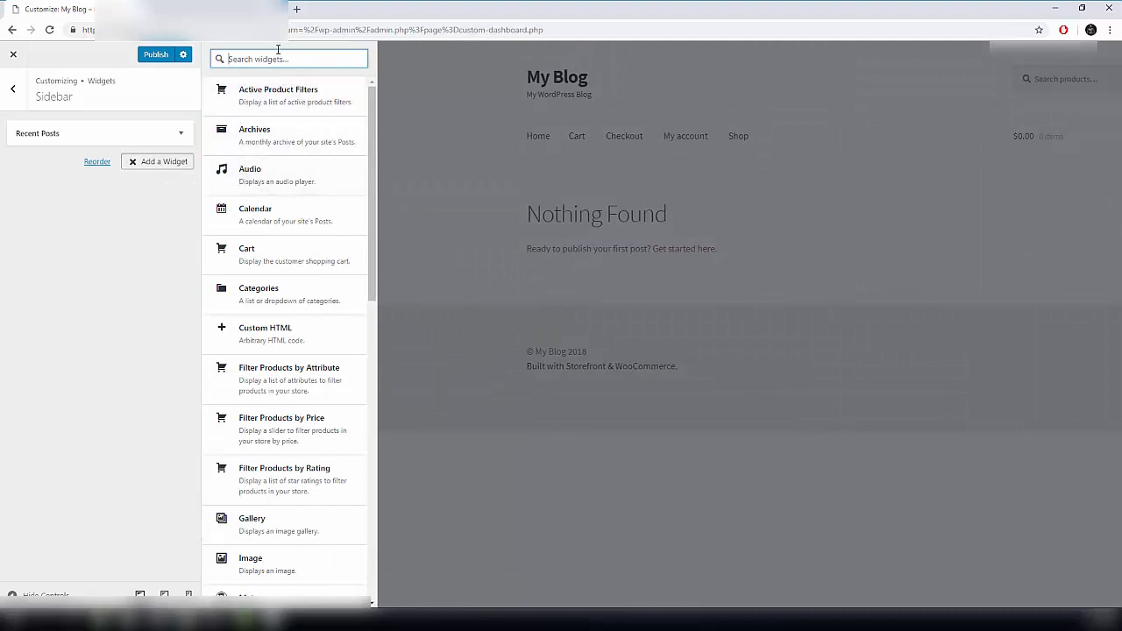
text(prod)
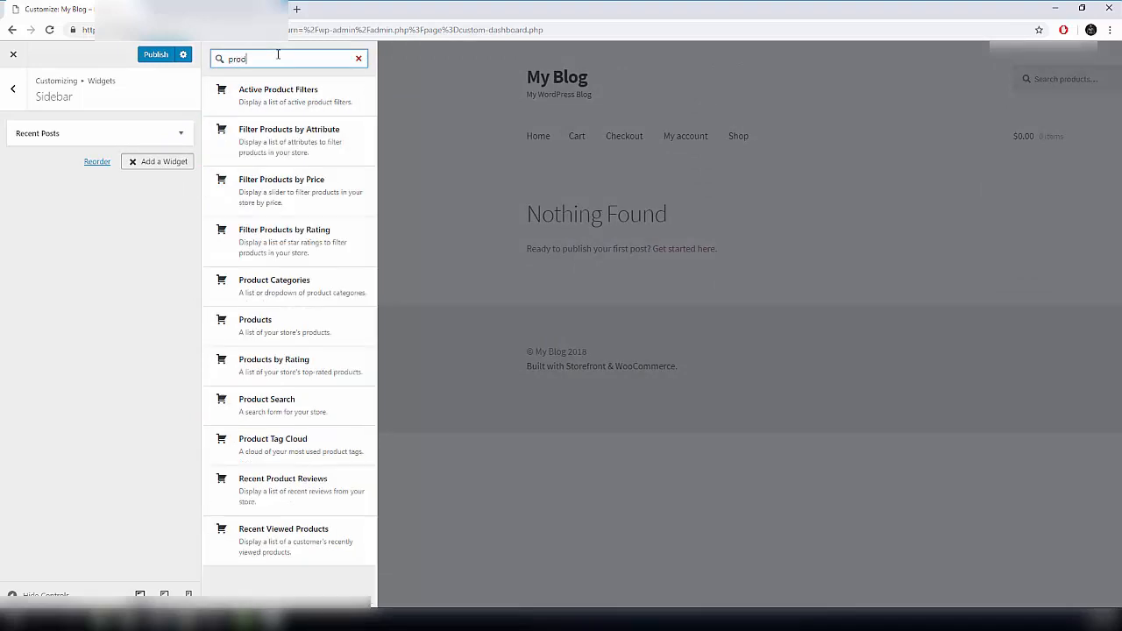
text(ucts)
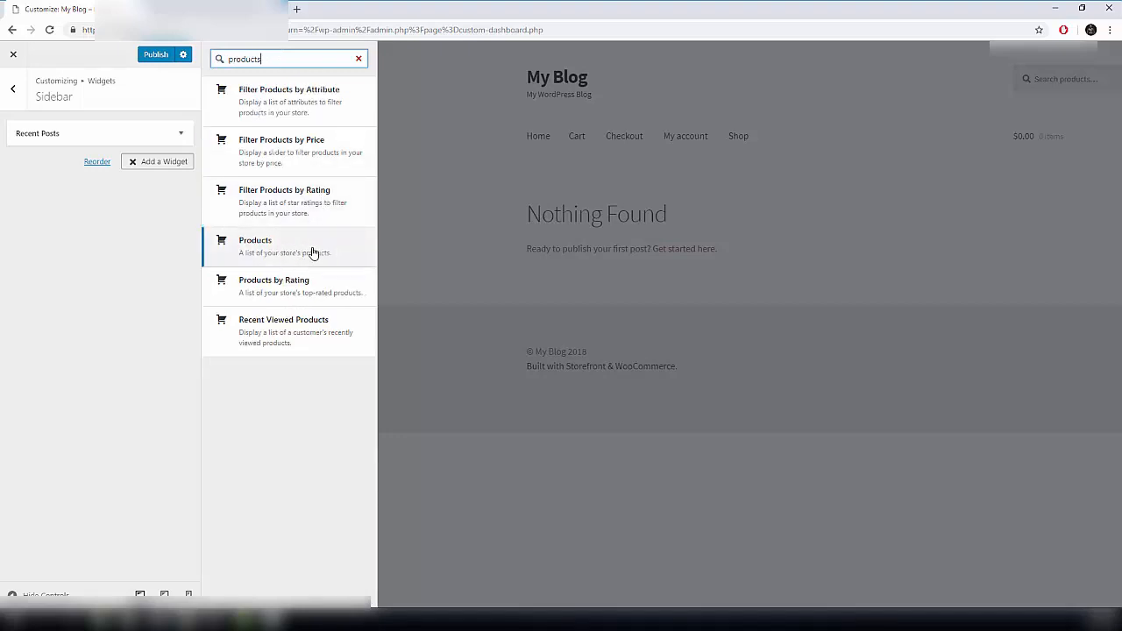
click(248, 255)
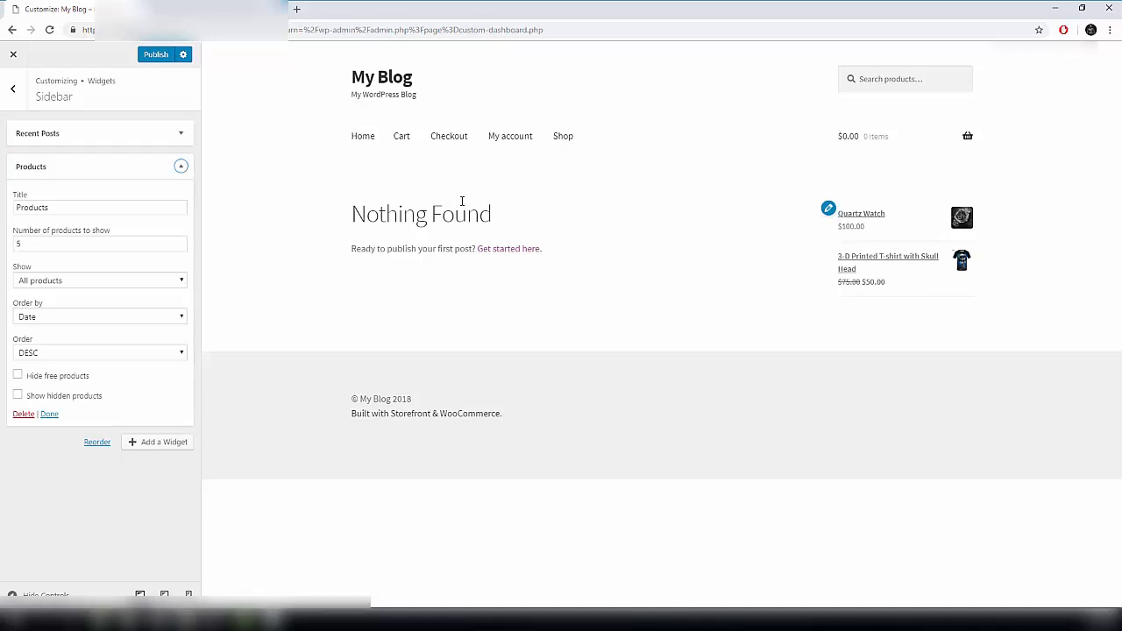
- Change the site title in the Site Identity settings to "My eCommerce store"
click(17, 90)
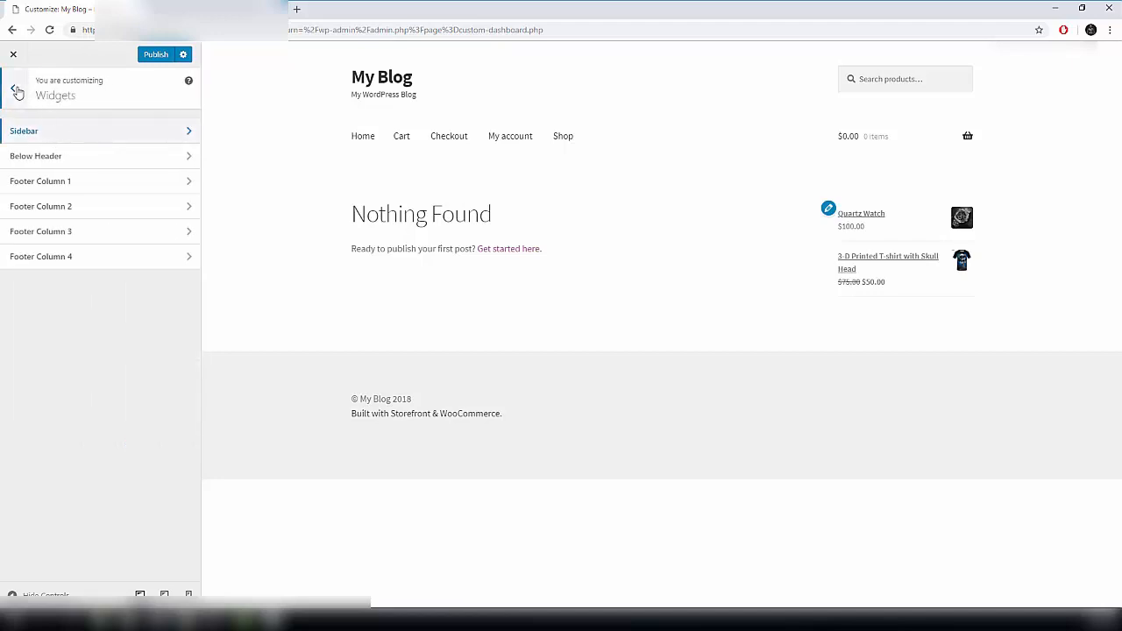
click(17, 90)
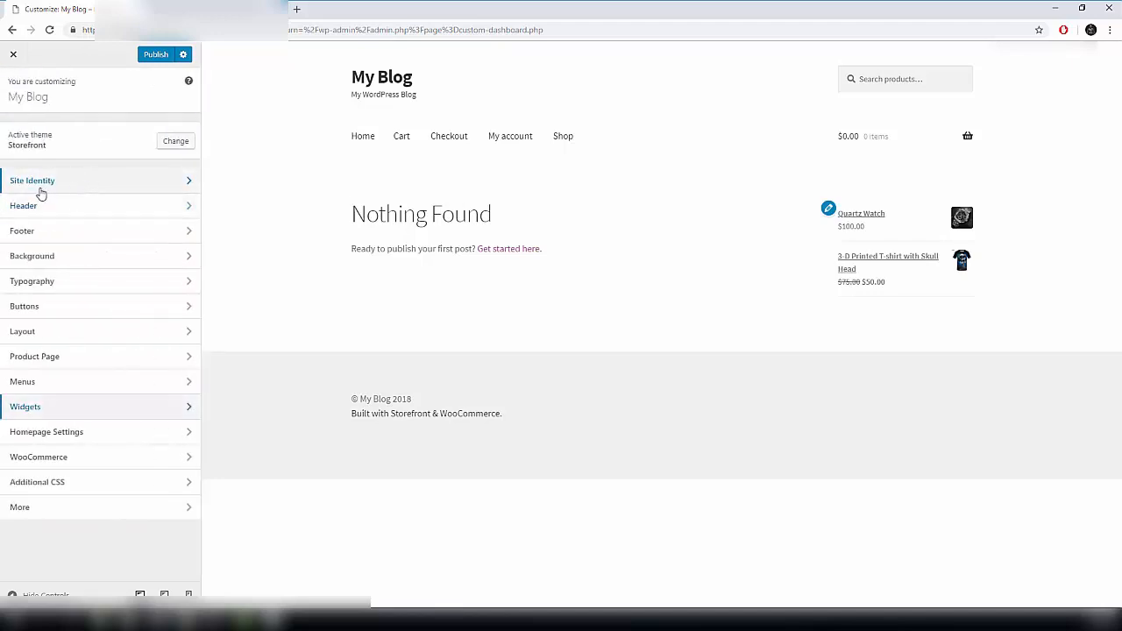
click(88, 188)
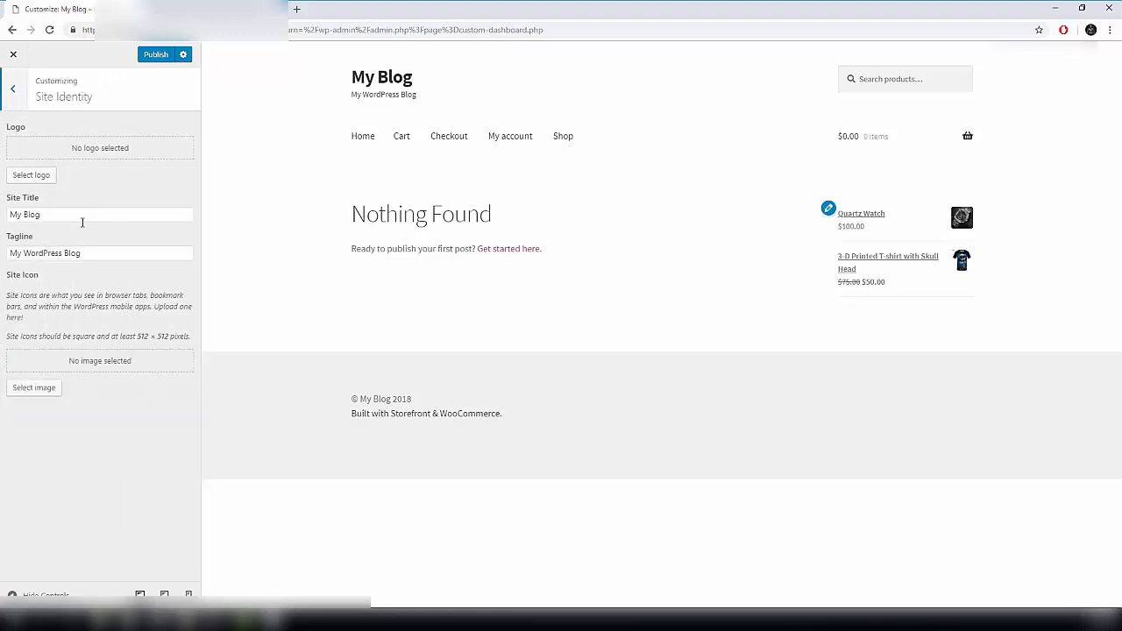
click(68, 214)
triple_click(60, 214)
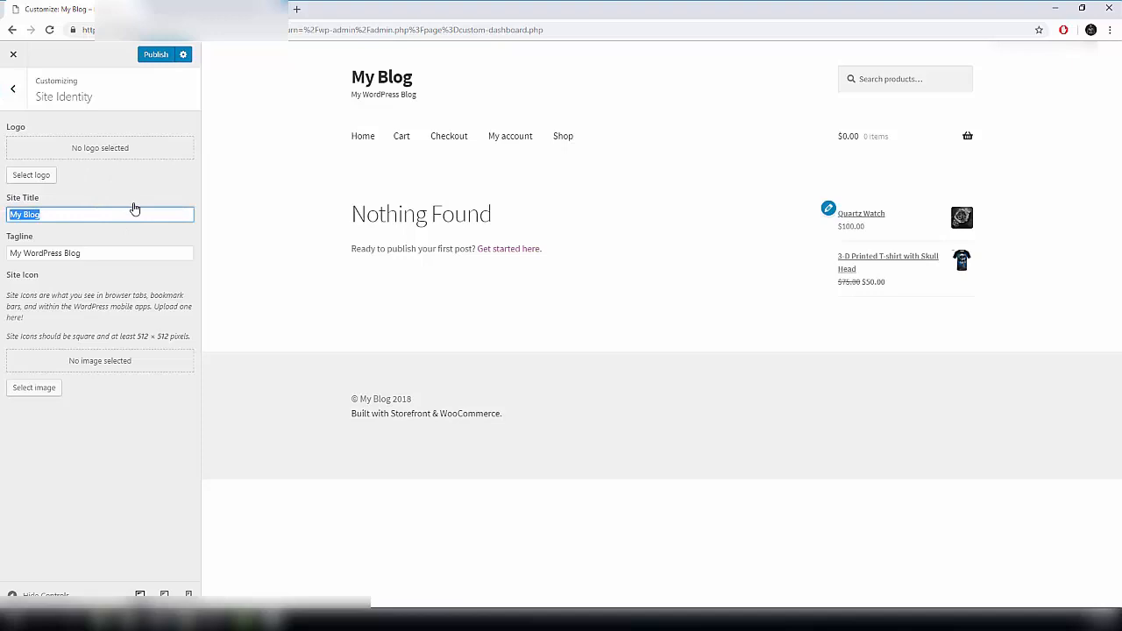
text(My)
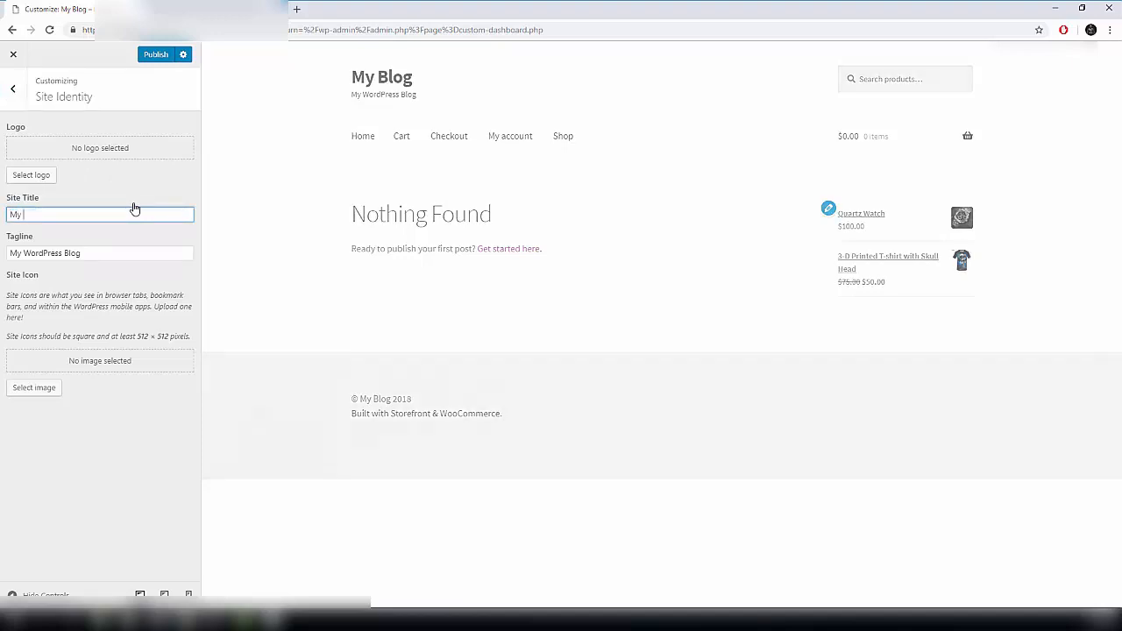
text( eCo)
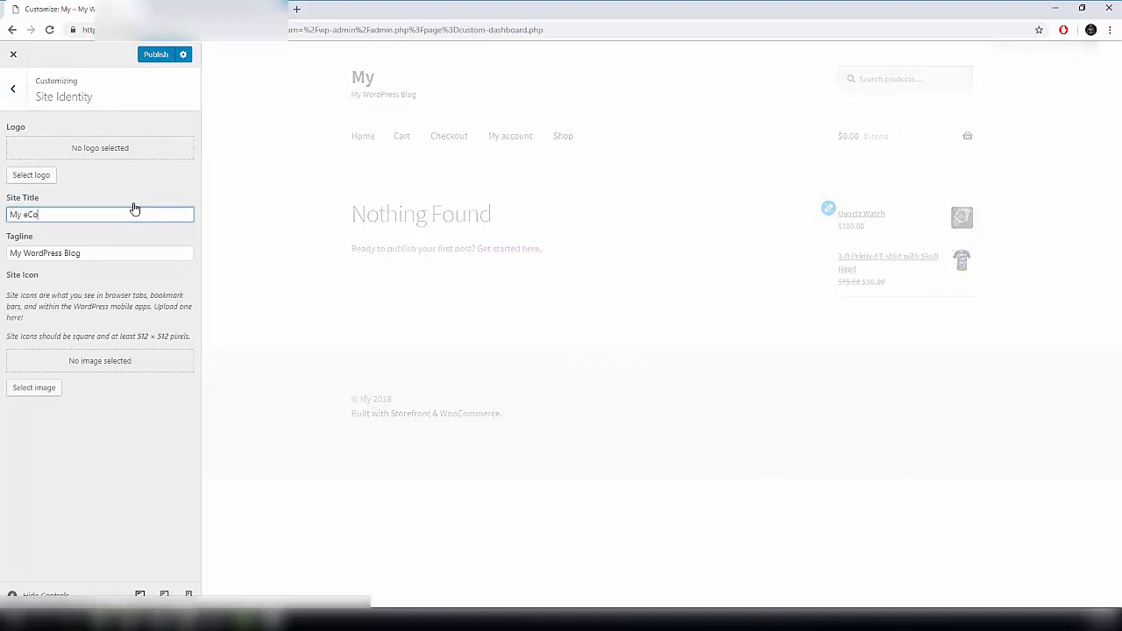
text(mmerce store)
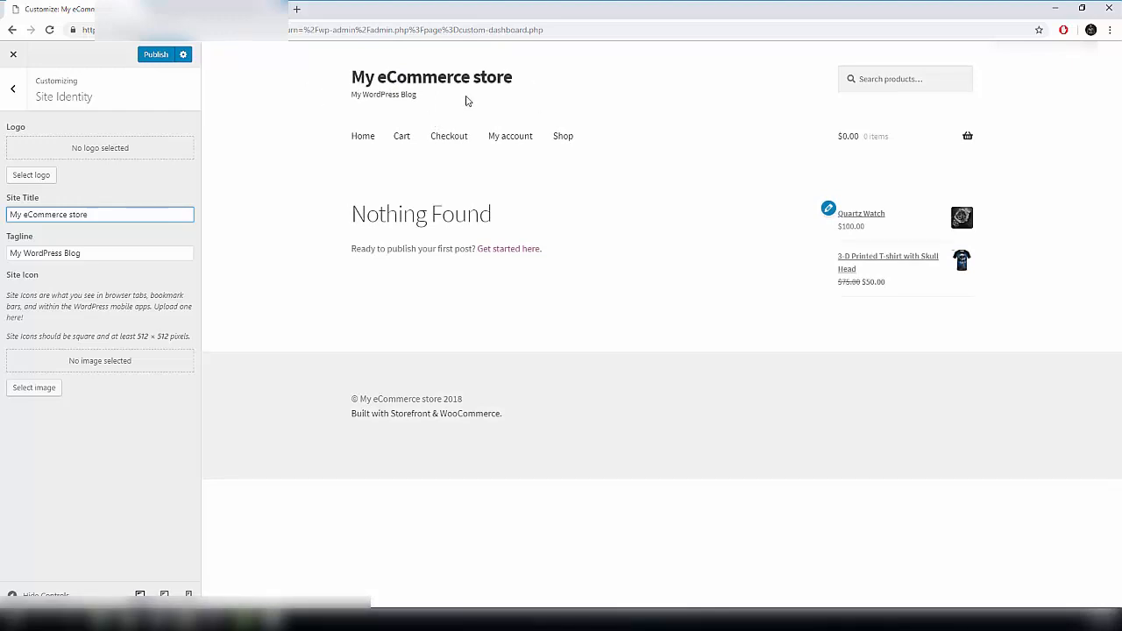
- Set the site's tagline to "best deals, newest trends, crazy discounts"
triple_click(107, 253)
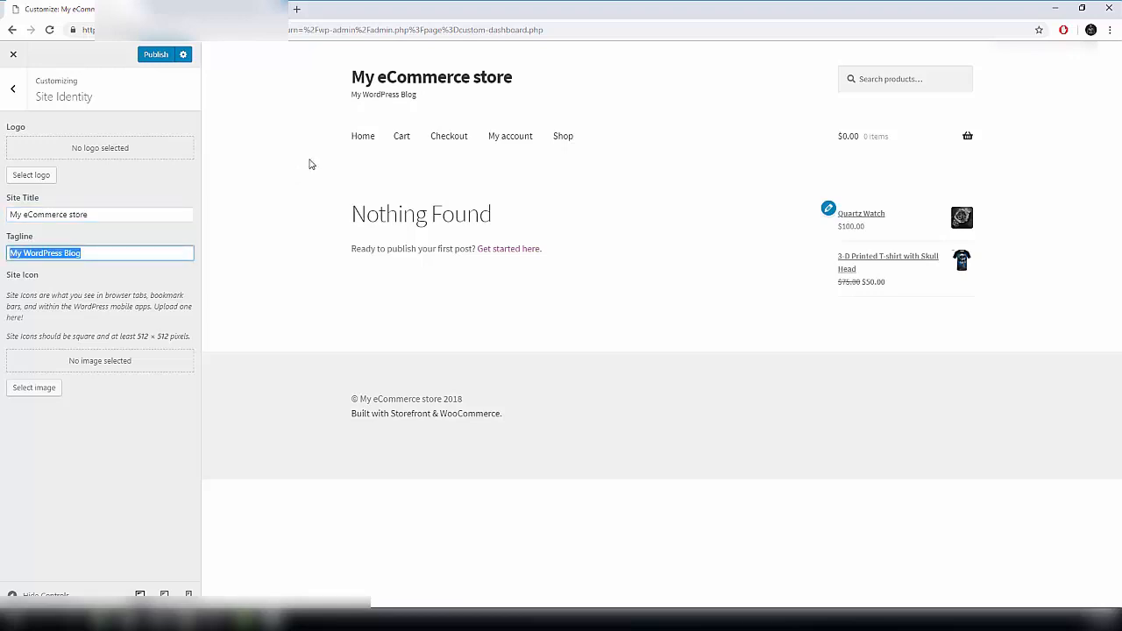
text(best deals)
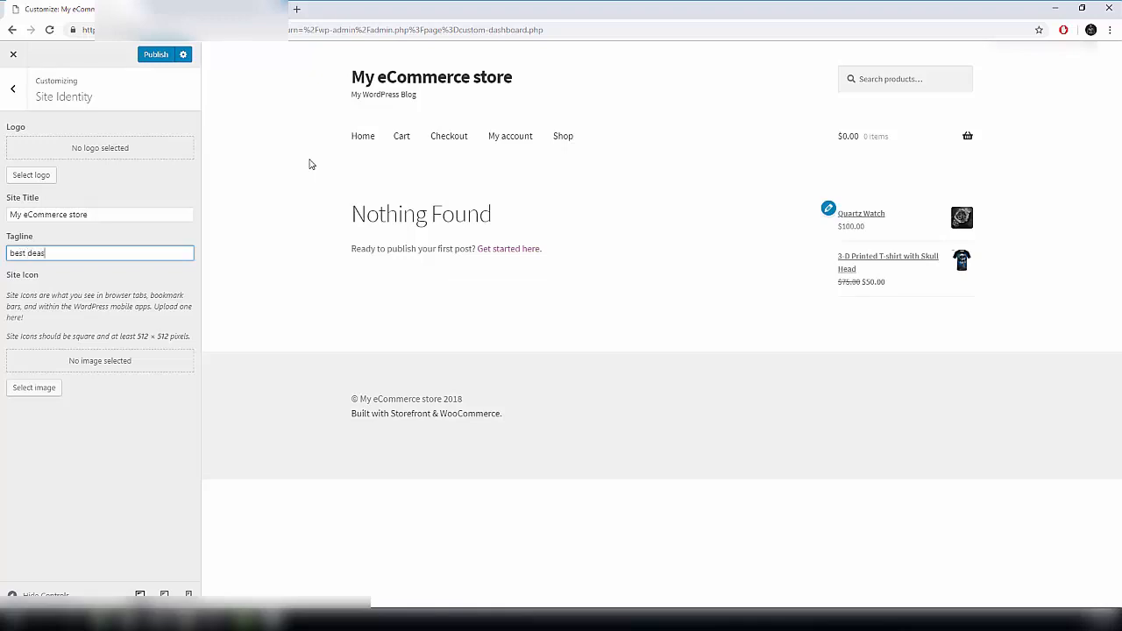
key(BackSpace)
text(ls, )
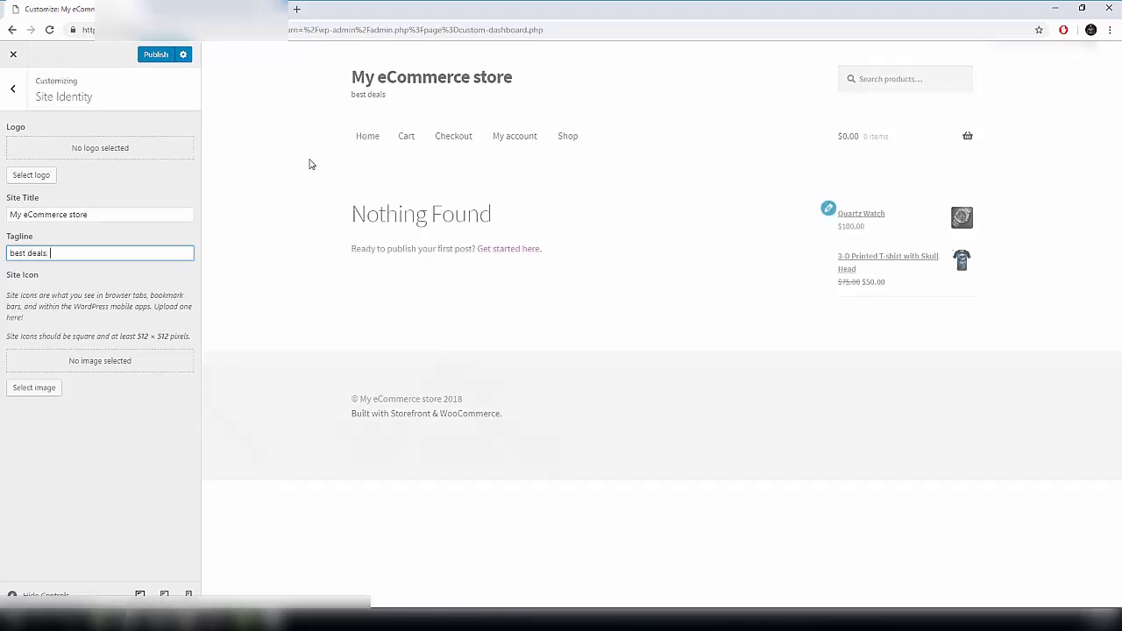
text(newest tr)
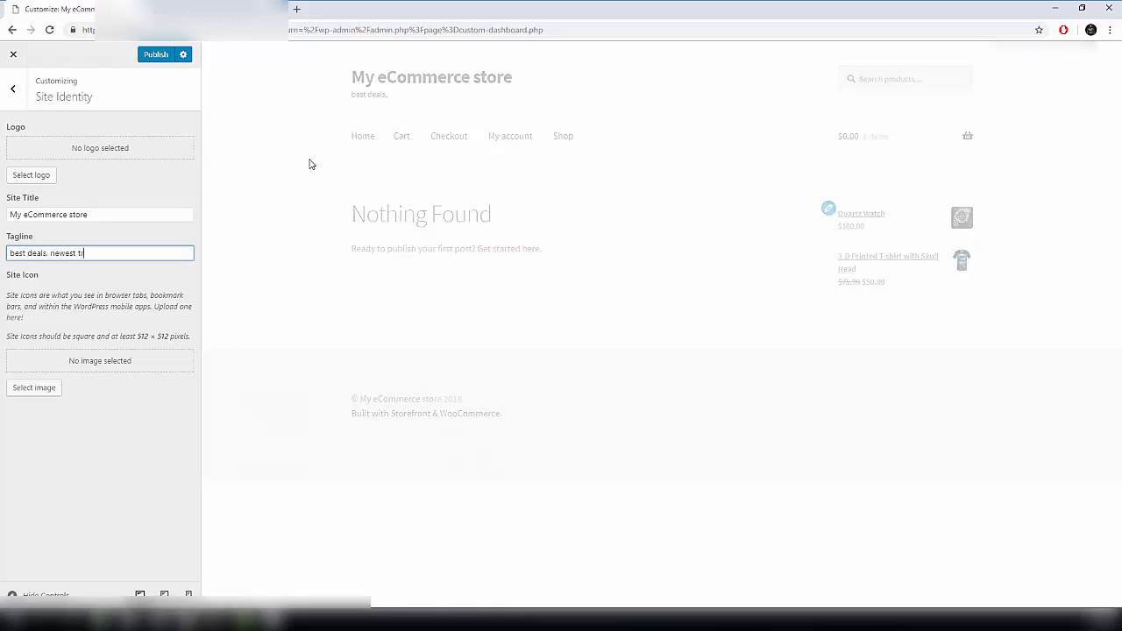
text(ends,)
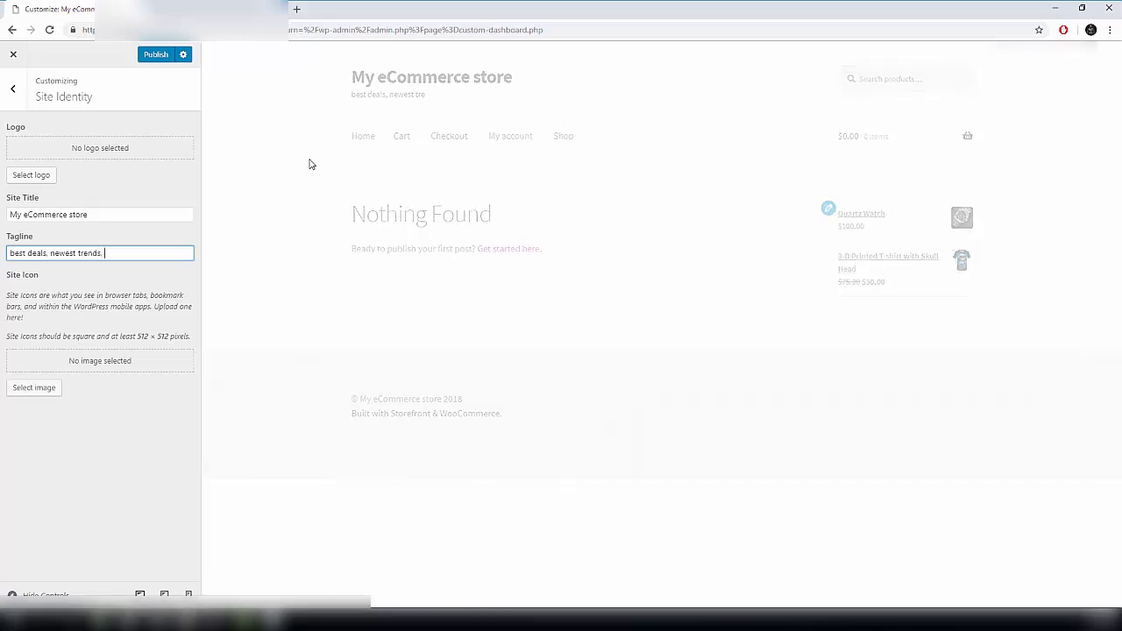
text( crazy)
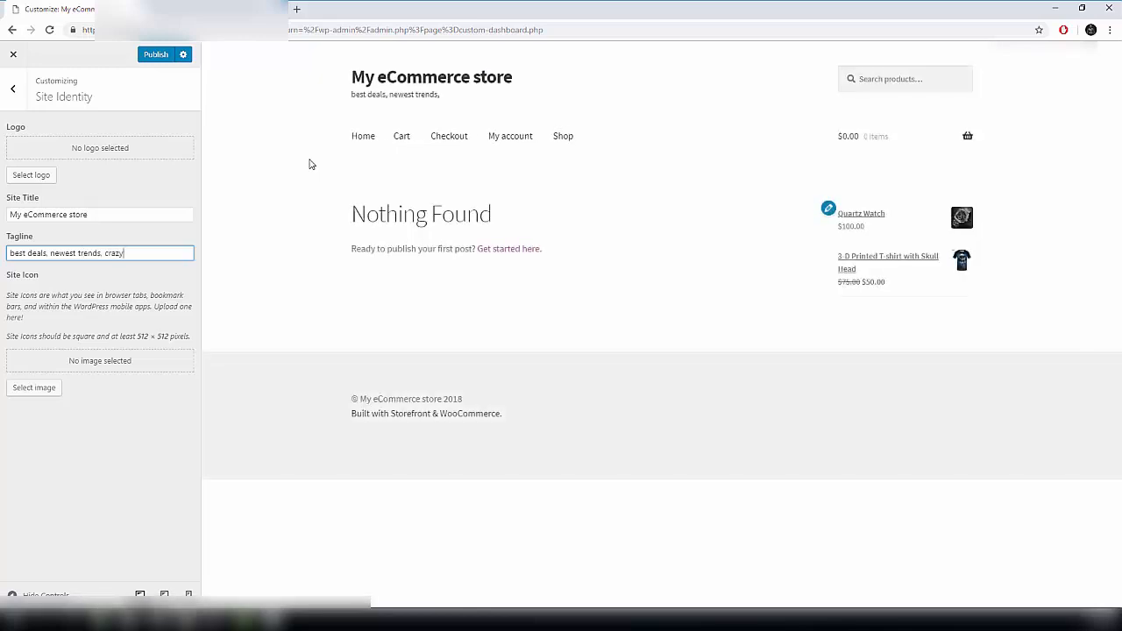
text( discounts)
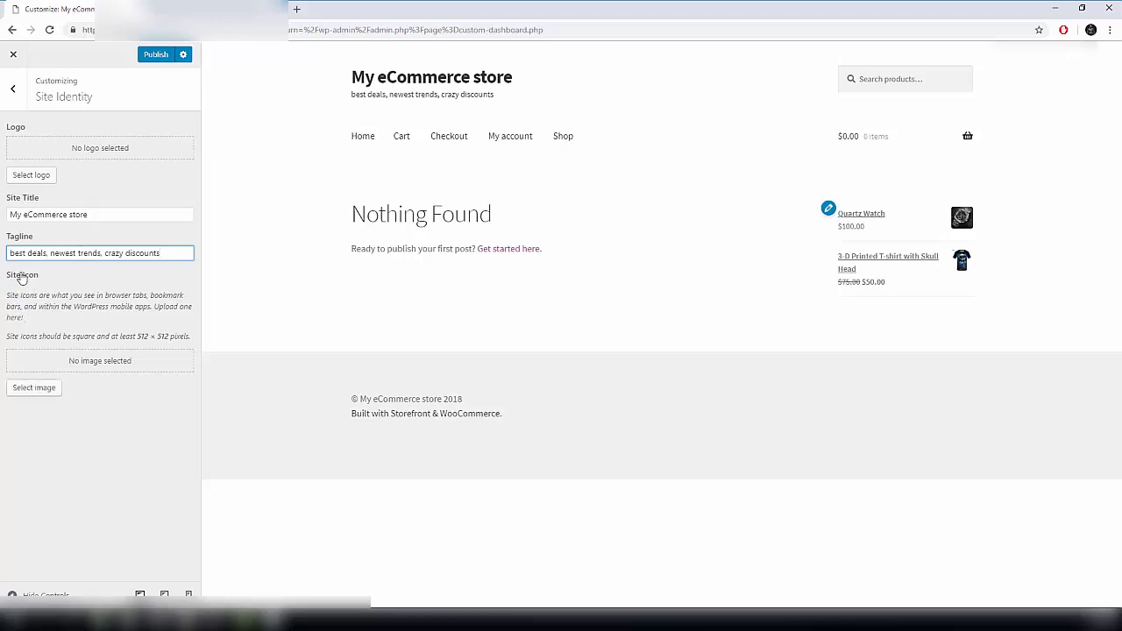
- Upload the logo_image file from the wp_ecommerce folder and set it as the site icon without cropping
click(35, 389)
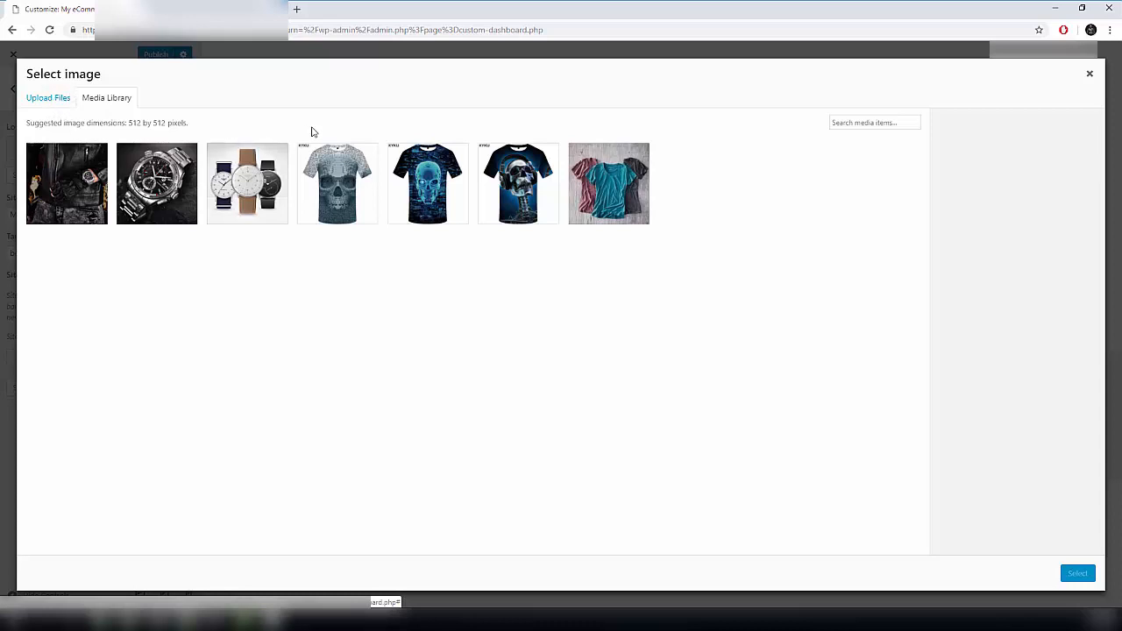
click(60, 102)
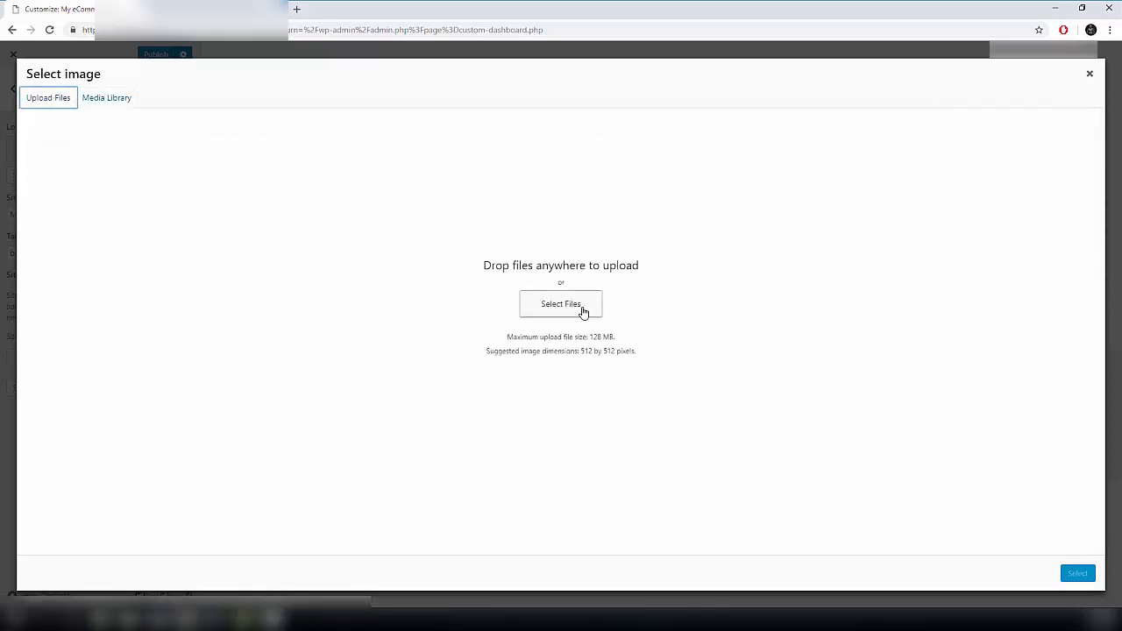
click(582, 307)
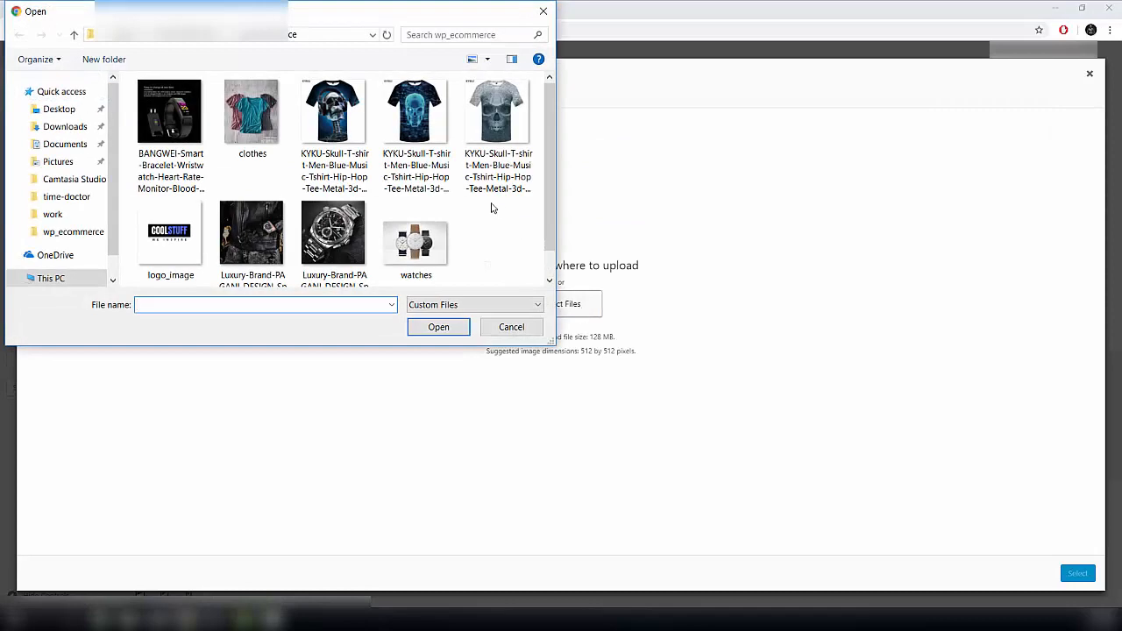
click(162, 233)
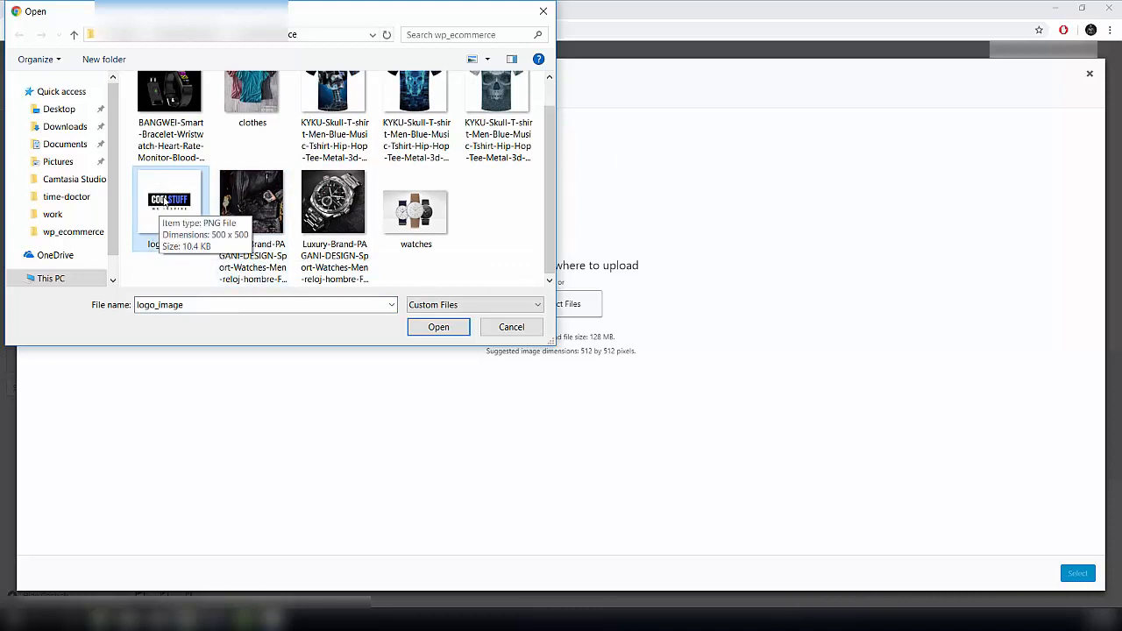
click(437, 327)
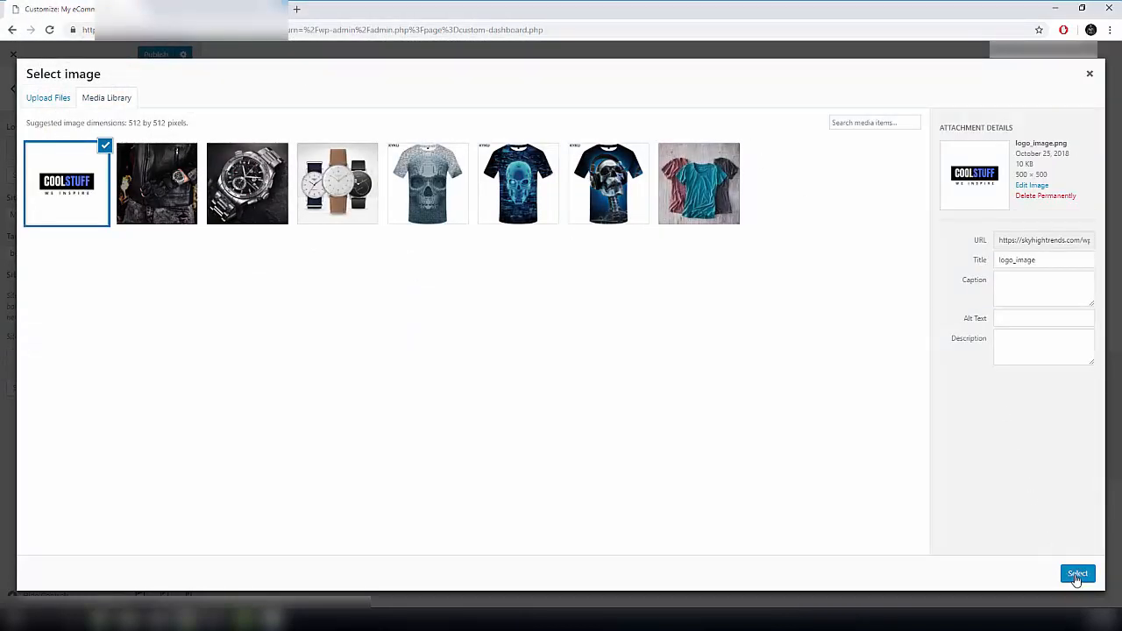
click(1077, 574)
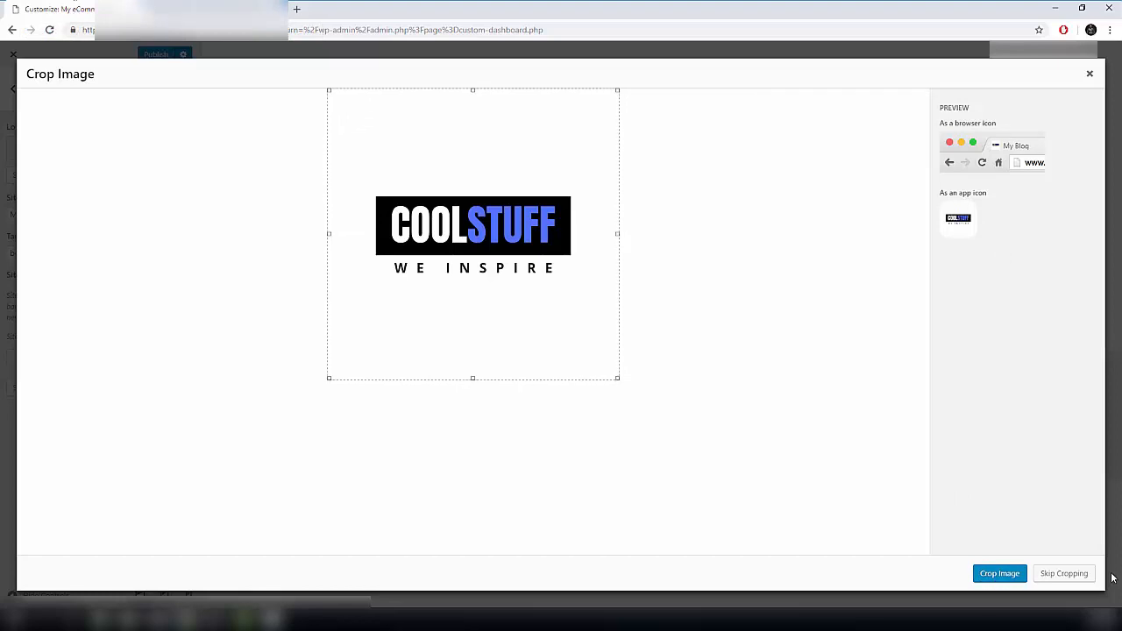
click(1059, 575)
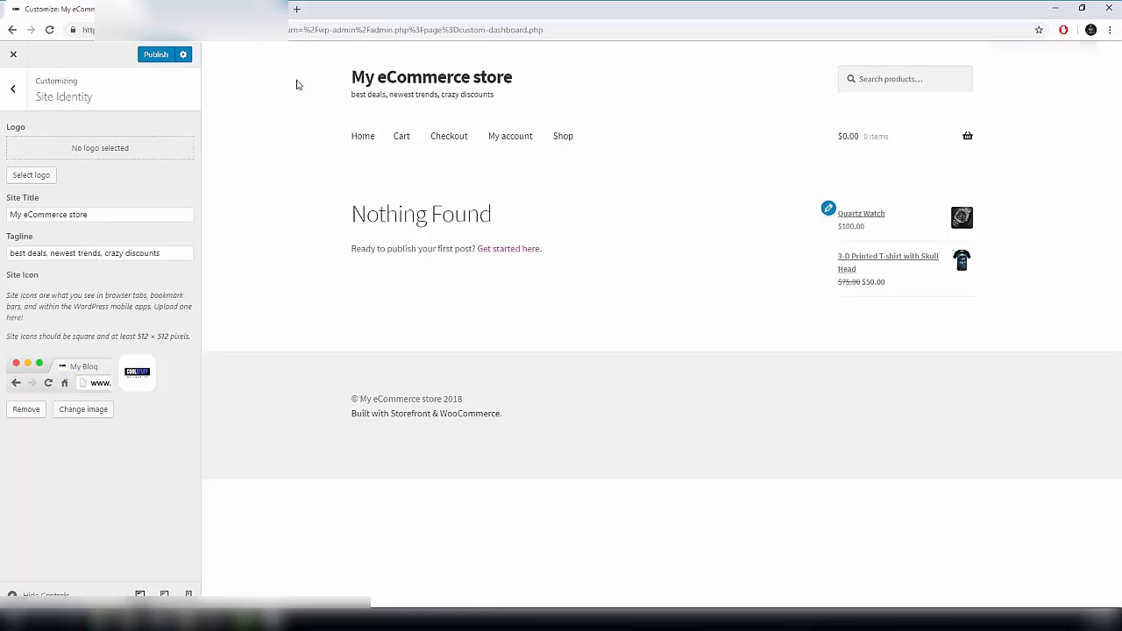
- Set logo_image as the site logo, cropped to include the whole COOLSTUFF graphic and its slogan, and publish the customizations
click(44, 176)
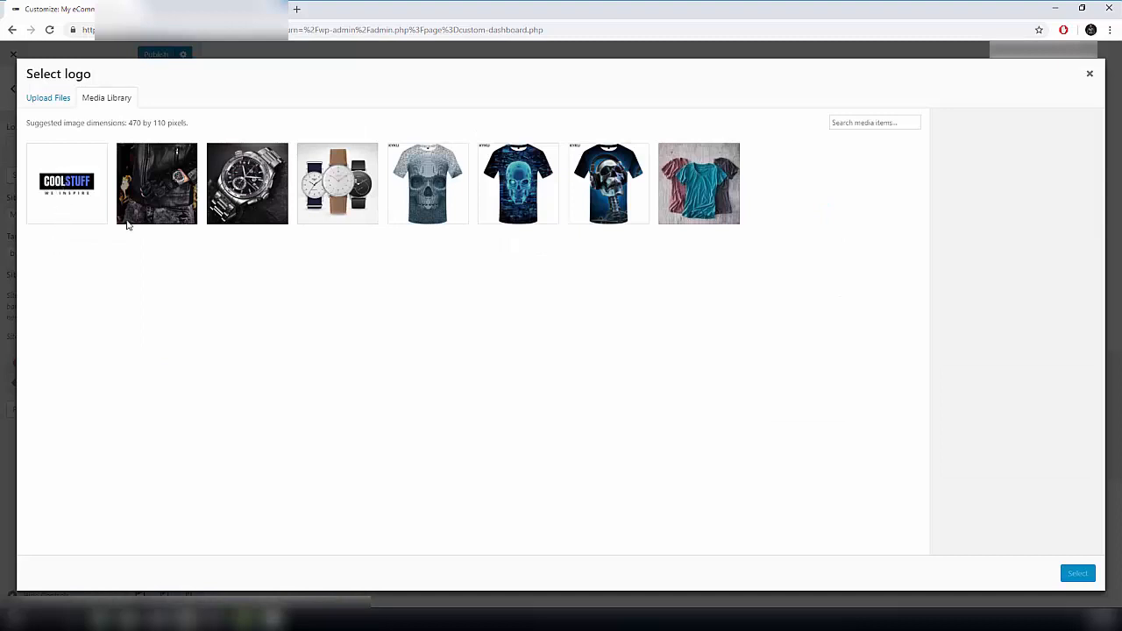
click(77, 184)
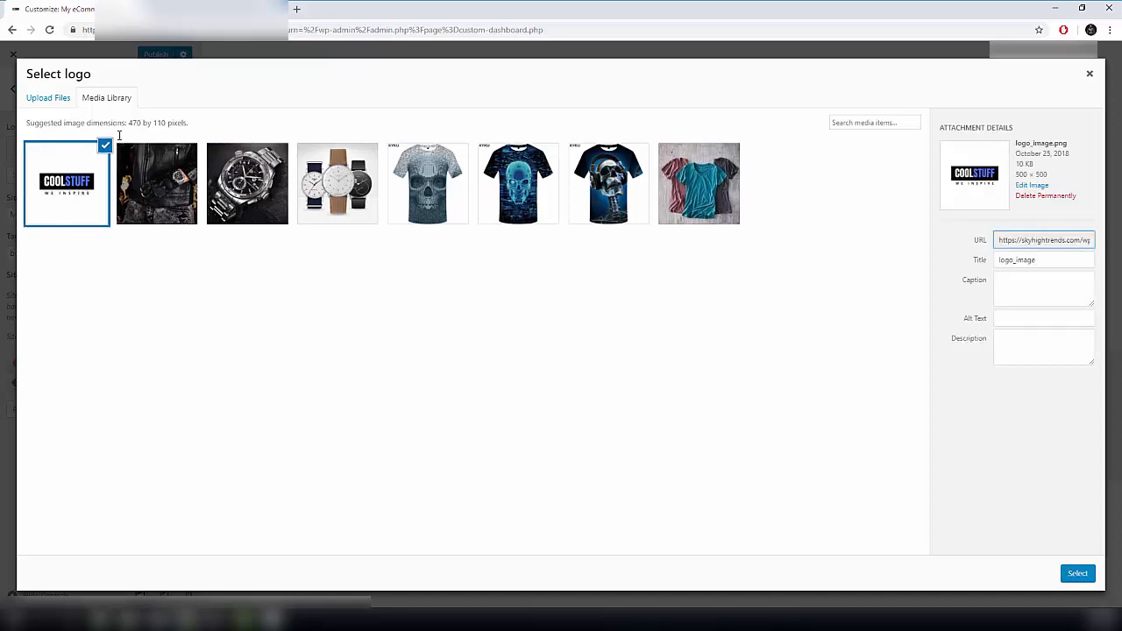
click(1075, 577)
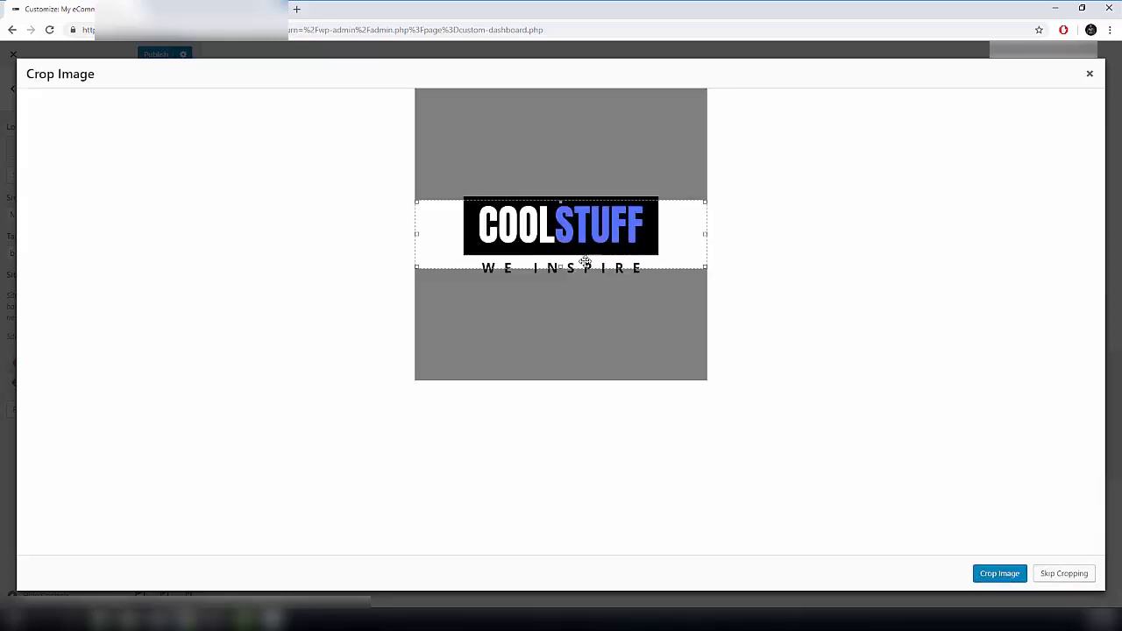
mouse_move(706, 266)
mouse_down()
mouse_move(717, 302)
mouse_move(694, 261)
mouse_up()
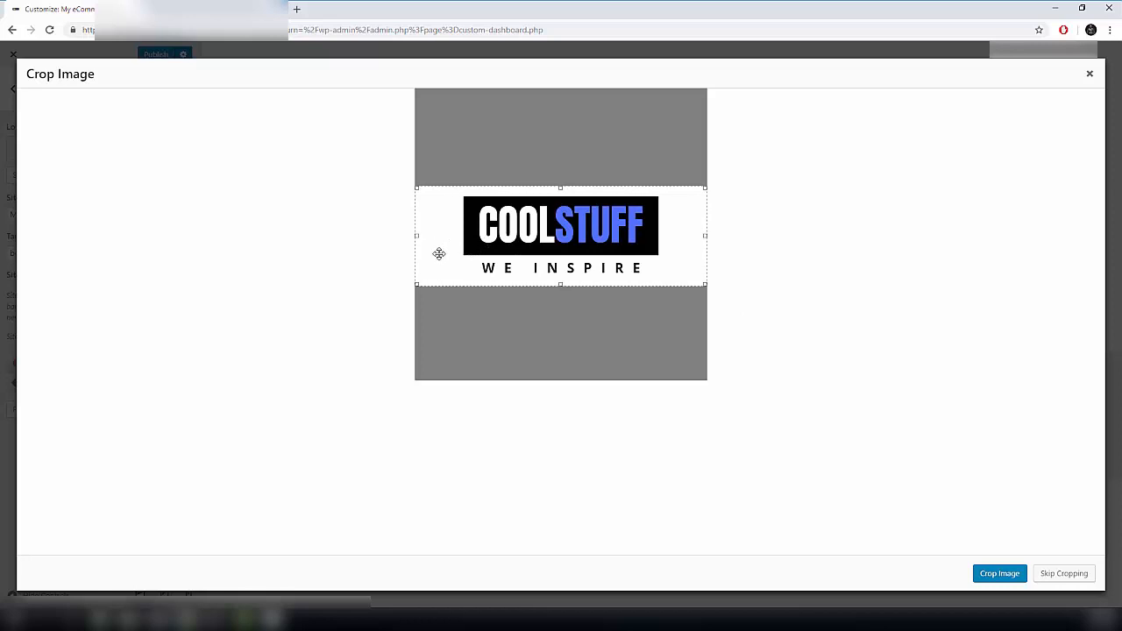
click(1013, 575)
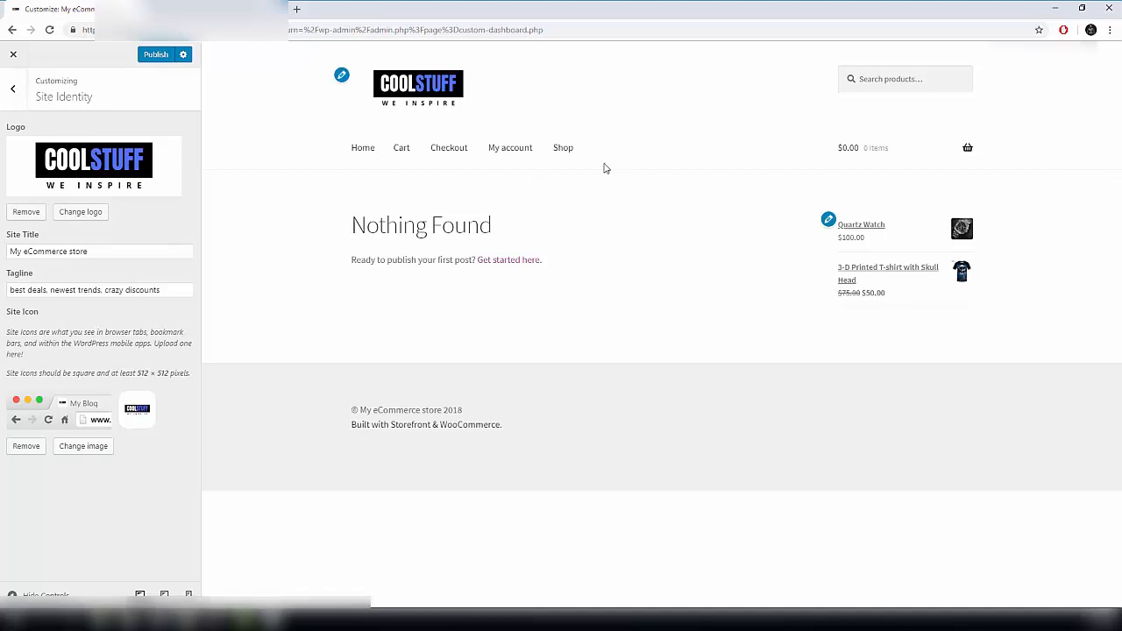
click(147, 54)
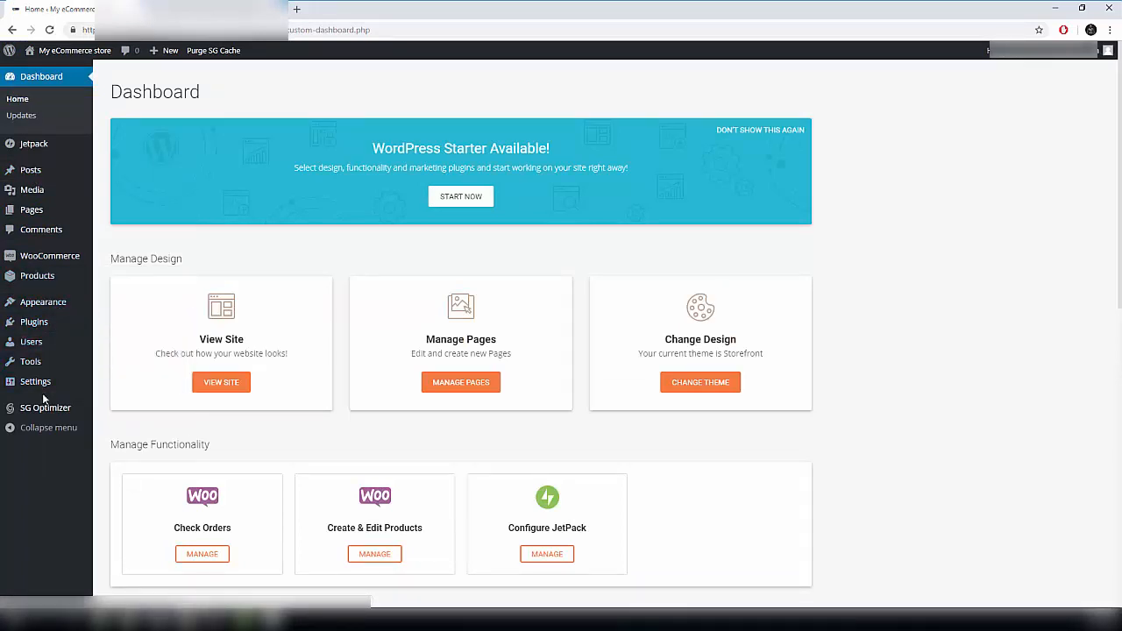
- Create a navigation menu named "Main Menu" and assign it to the Primary Menu display location
mouse_move(70, 260)
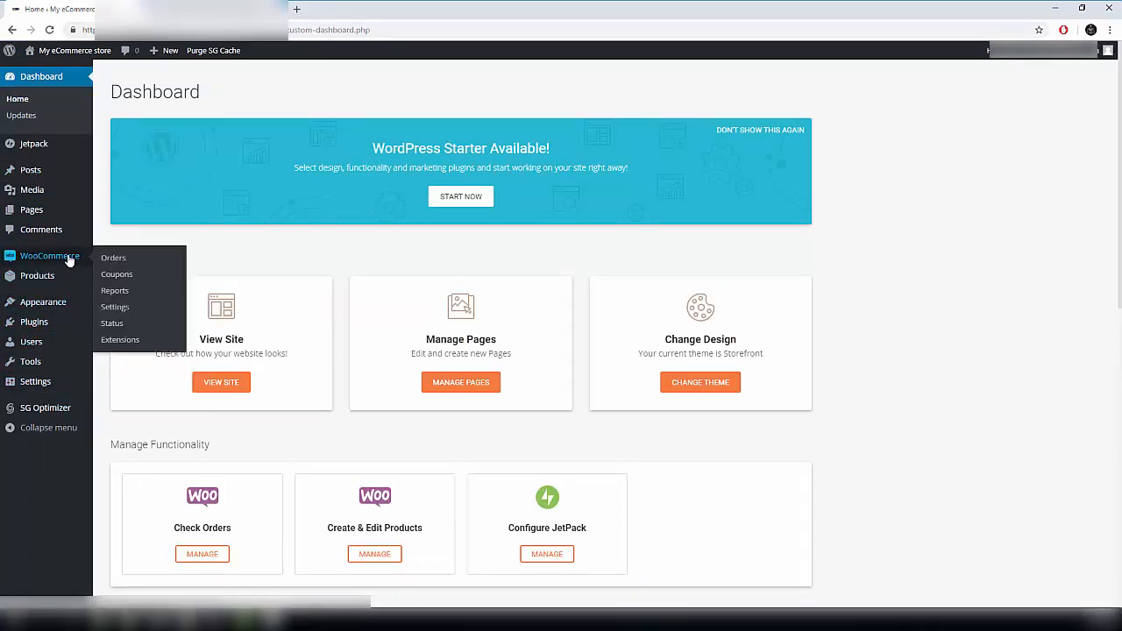
mouse_move(57, 308)
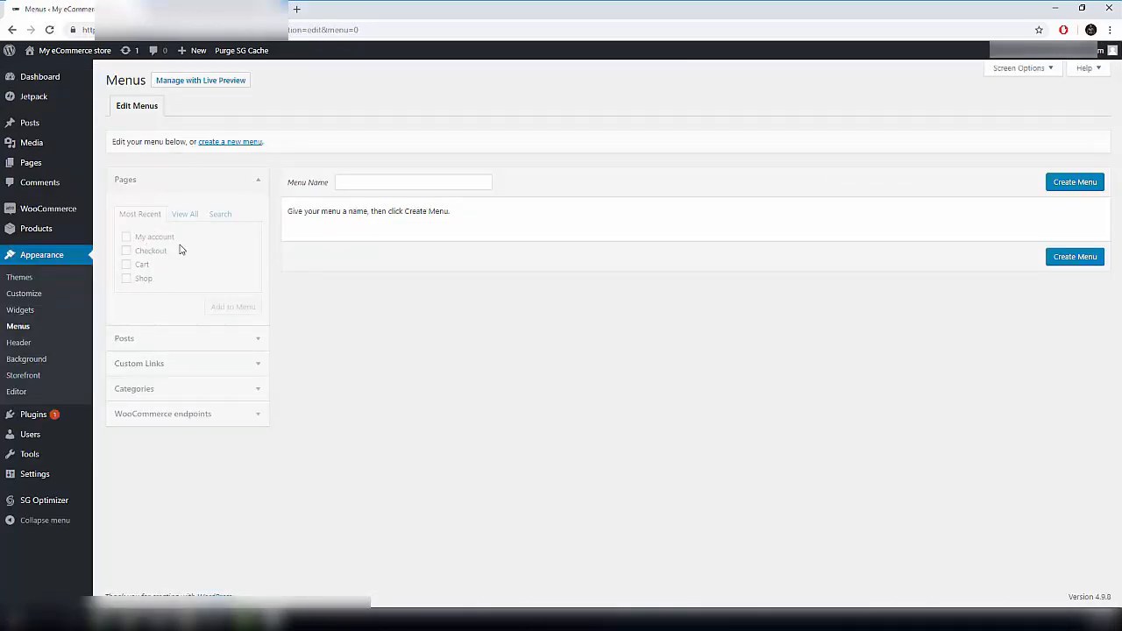
click(397, 182)
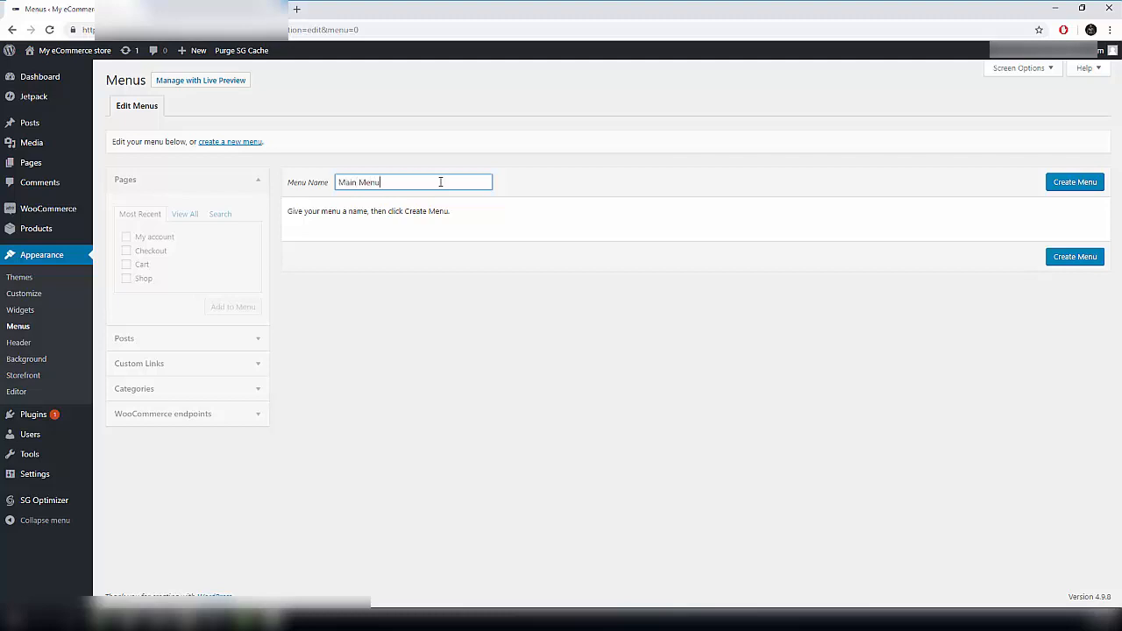
click(1056, 184)
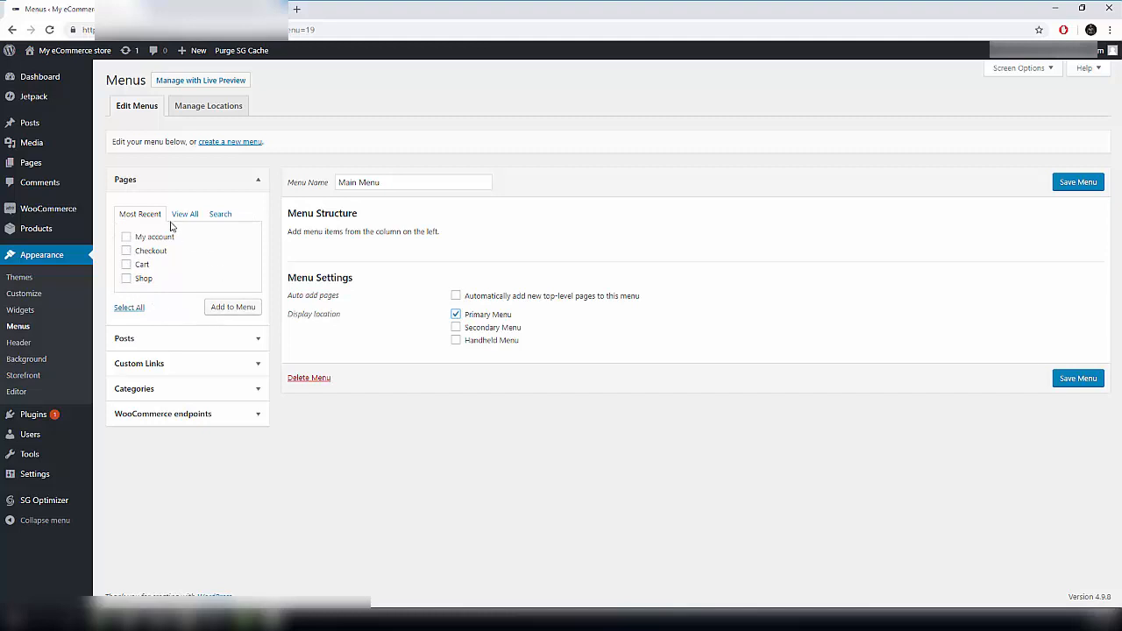
- Add the My account, Cart and Shop pages to Main Menu and save the menu
click(125, 279)
click(126, 237)
click(242, 308)
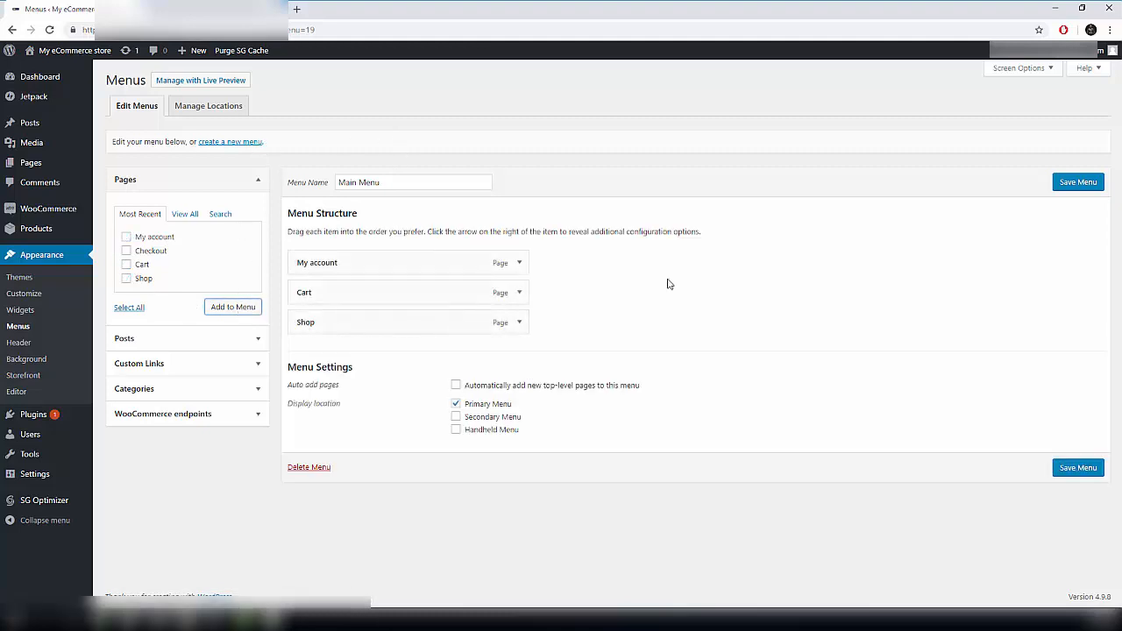
click(1071, 470)
- Open the live site in a new tab and check the My account, Cart and Shop links in its navigation
mouse_move(49, 59)
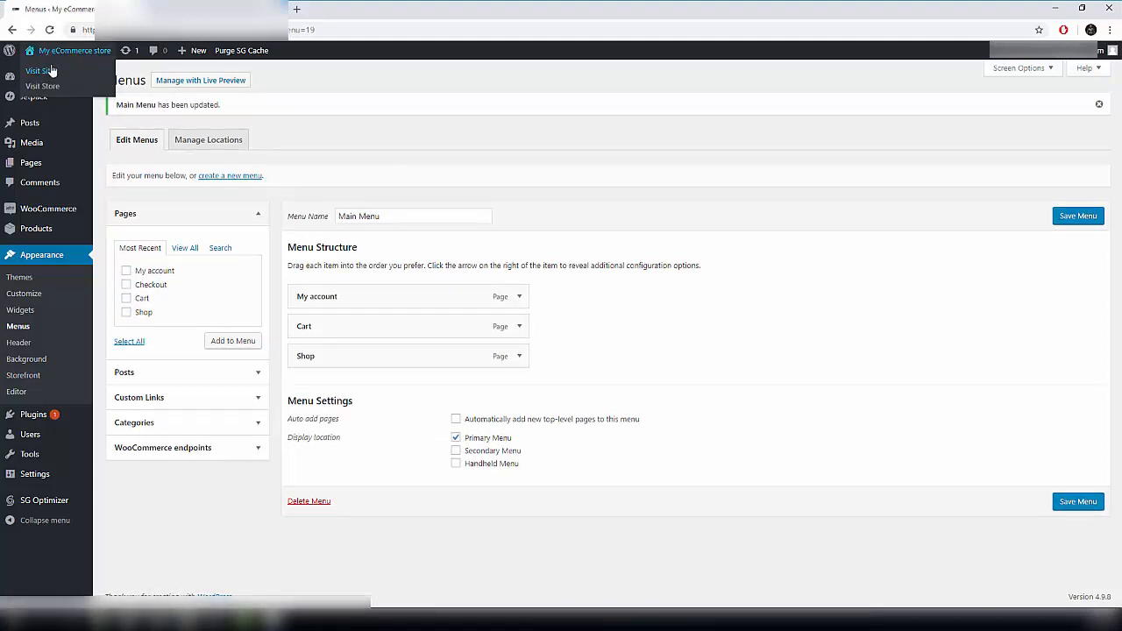
right_click(48, 70)
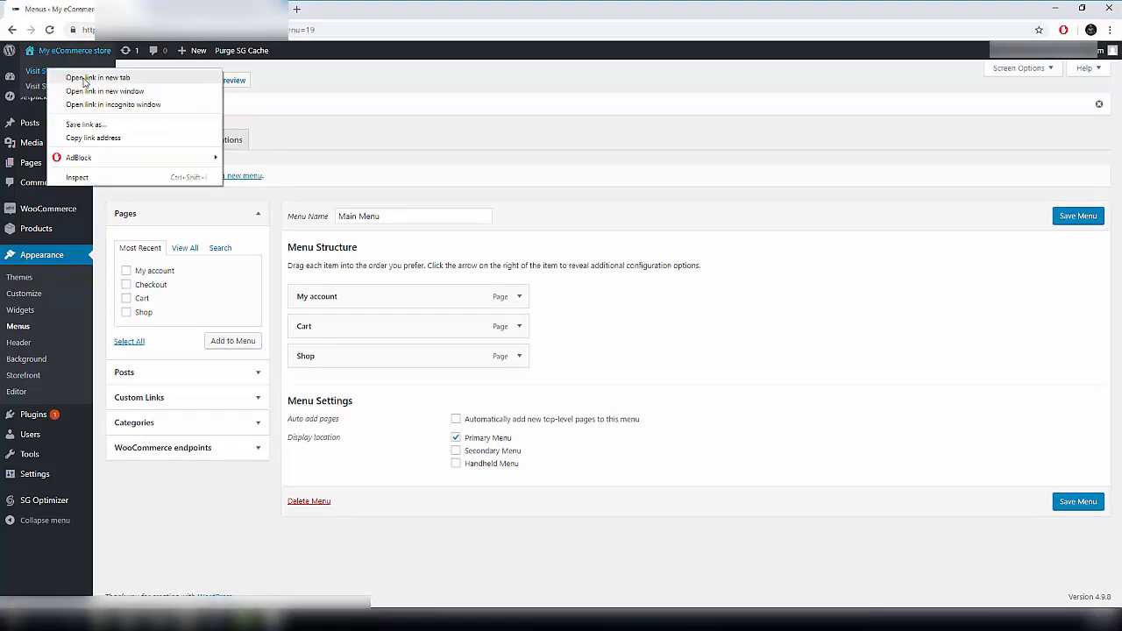
click(97, 77)
click(386, 9)
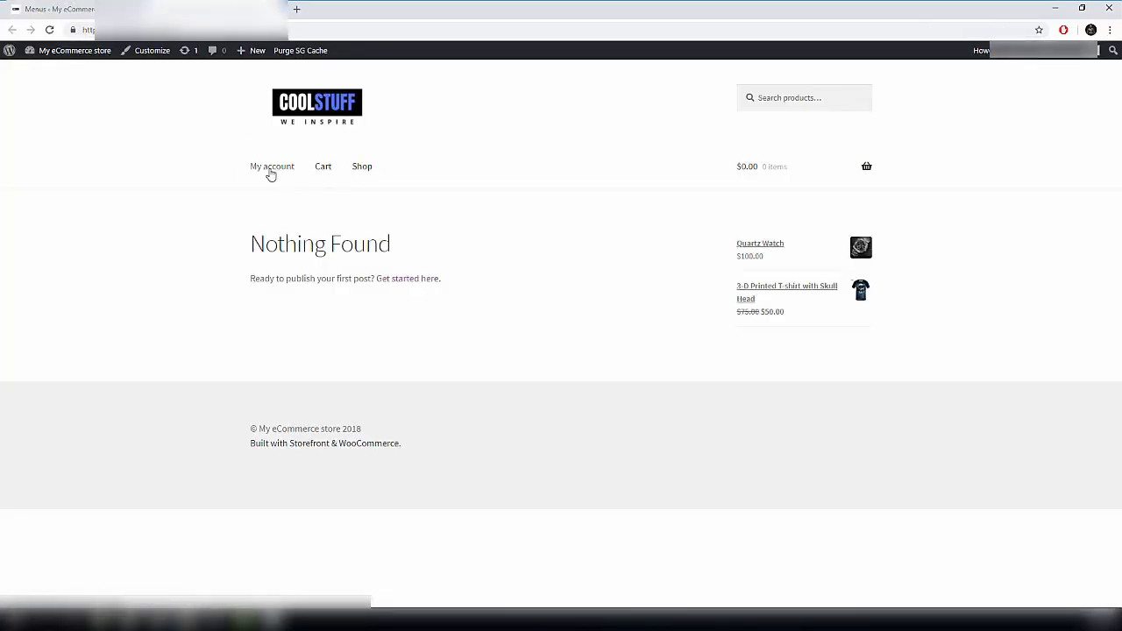
click(271, 174)
click(320, 169)
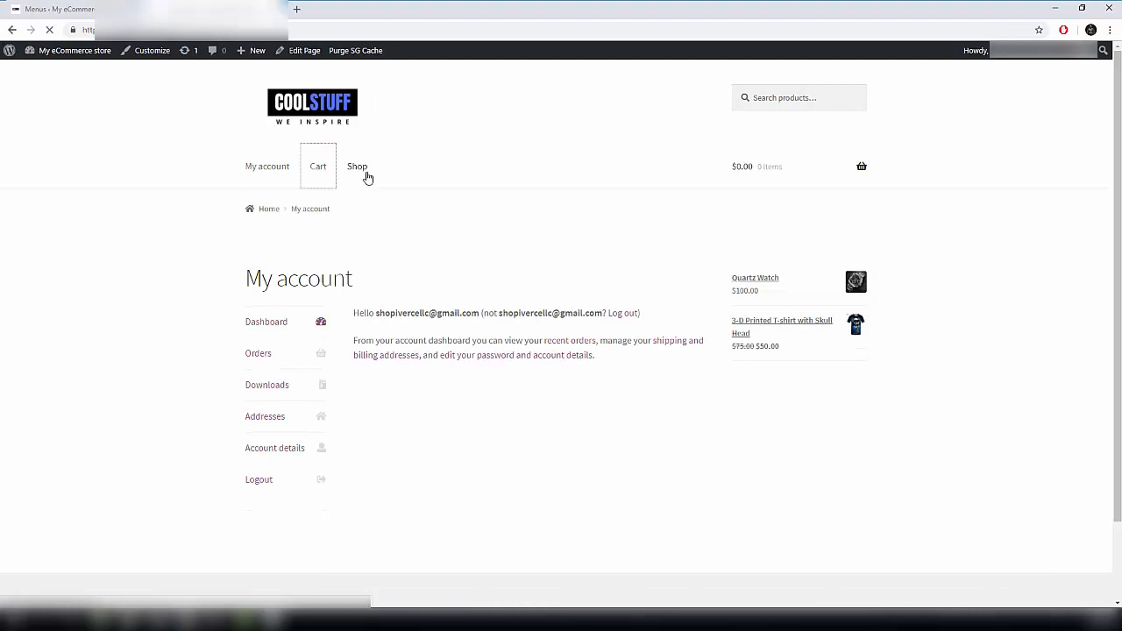
click(359, 171)
click(320, 172)
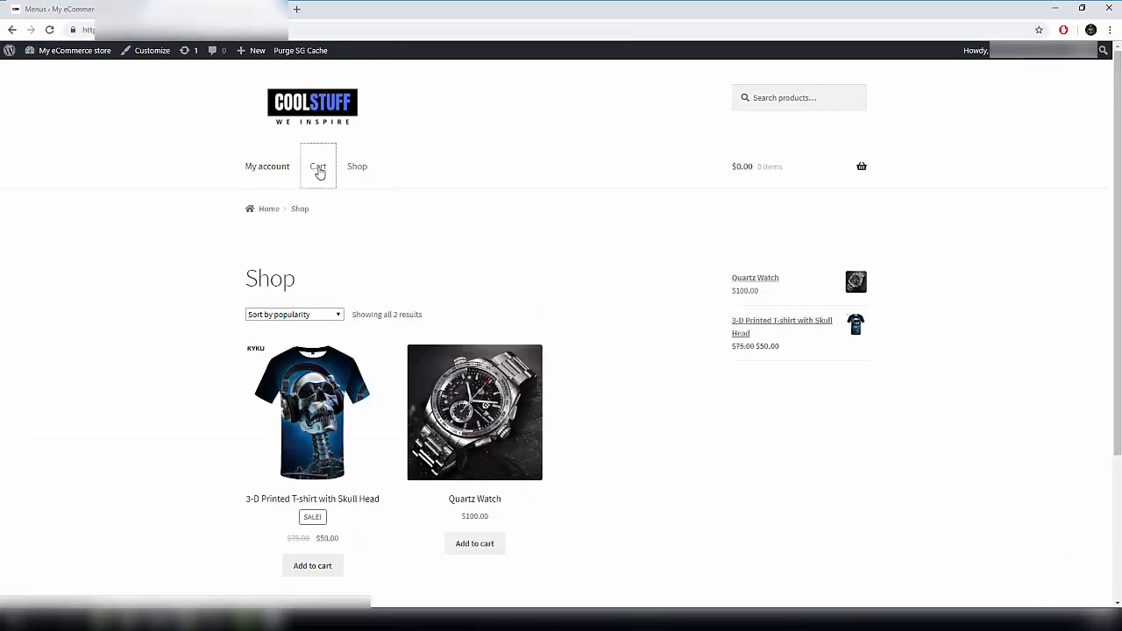
click(270, 168)
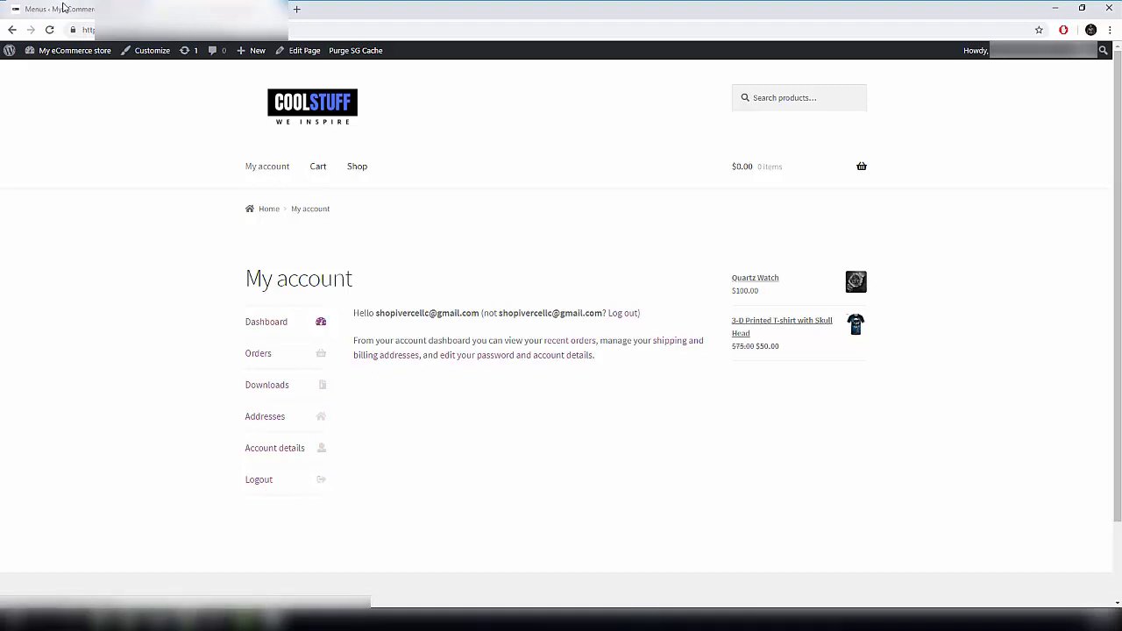
- Remove the My account item from Main Menu and save the menu
click(63, 9)
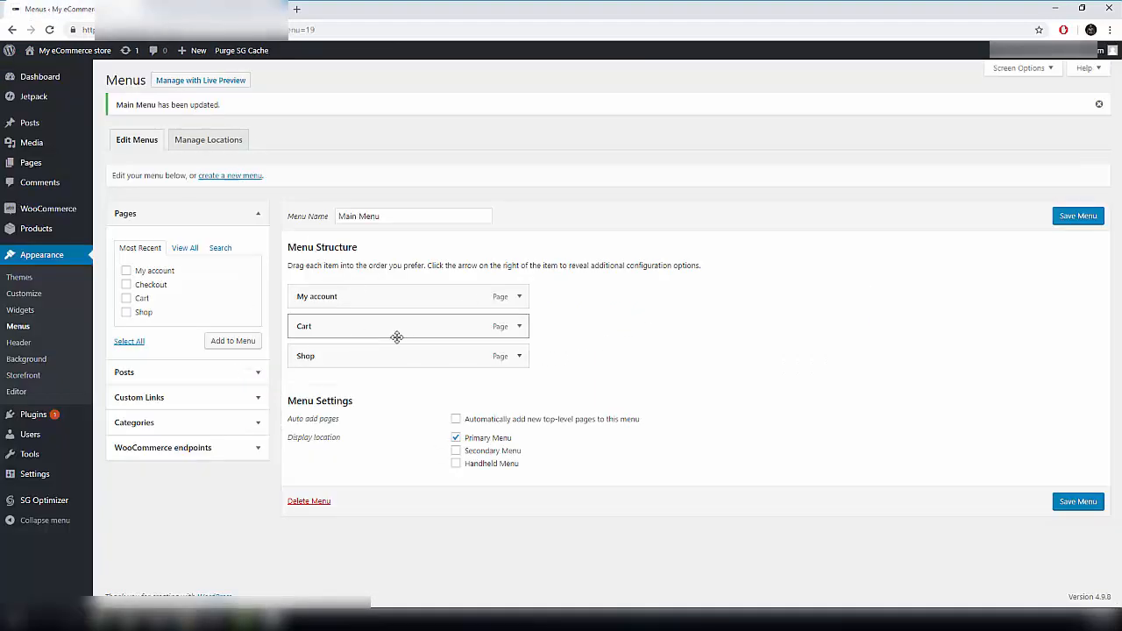
click(522, 296)
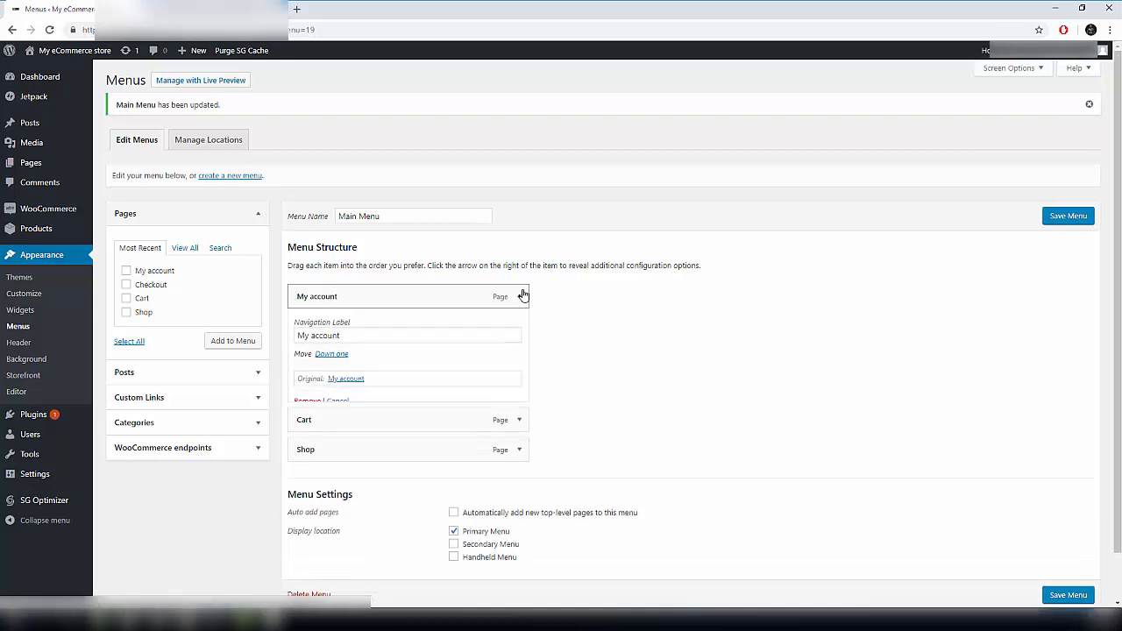
click(307, 402)
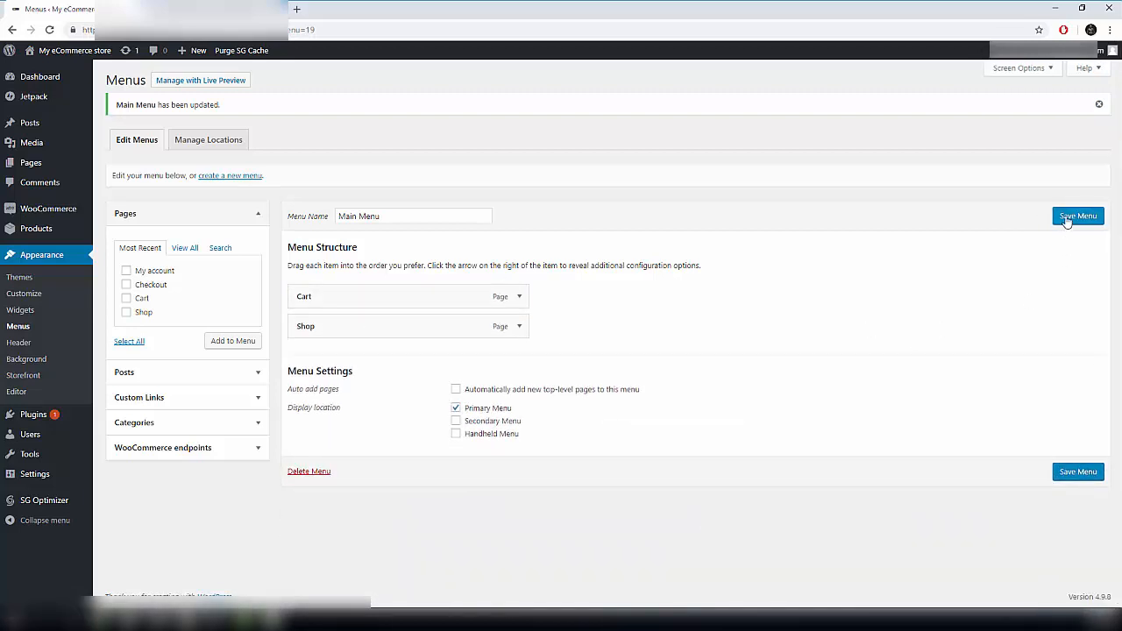
click(1077, 473)
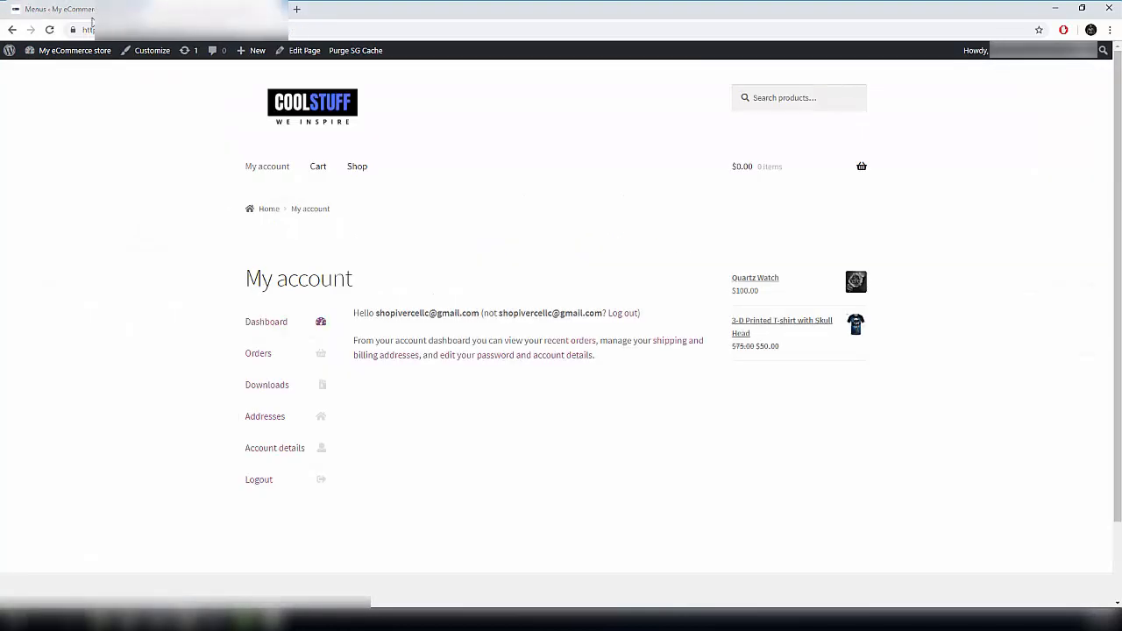
- Reload the live site and check the Cart and Shop links in the updated navigation
click(50, 29)
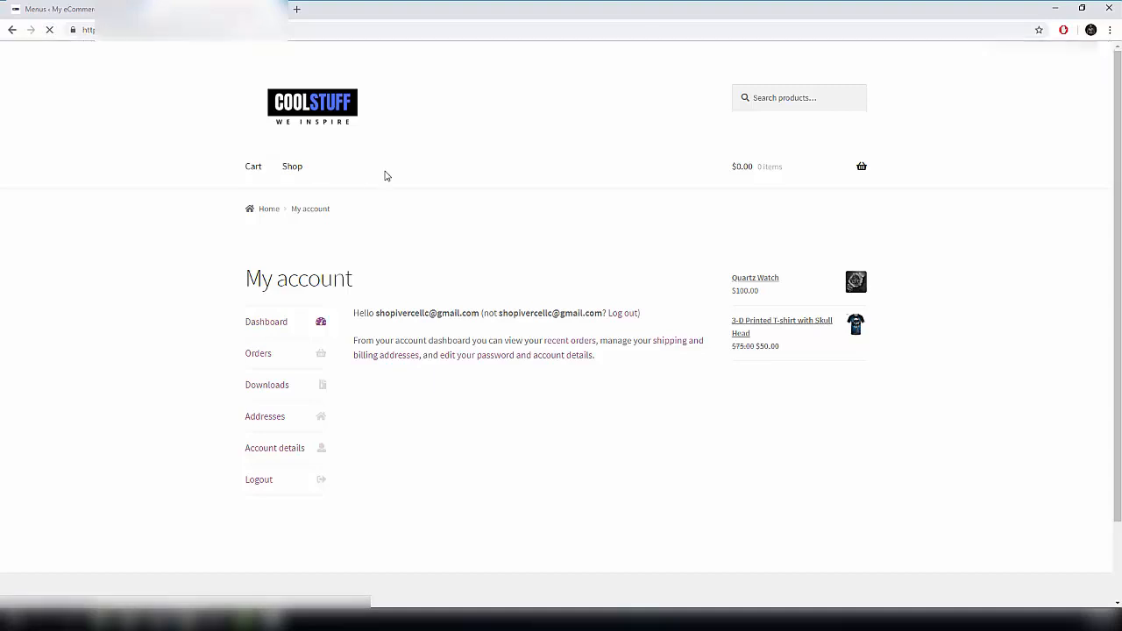
click(248, 170)
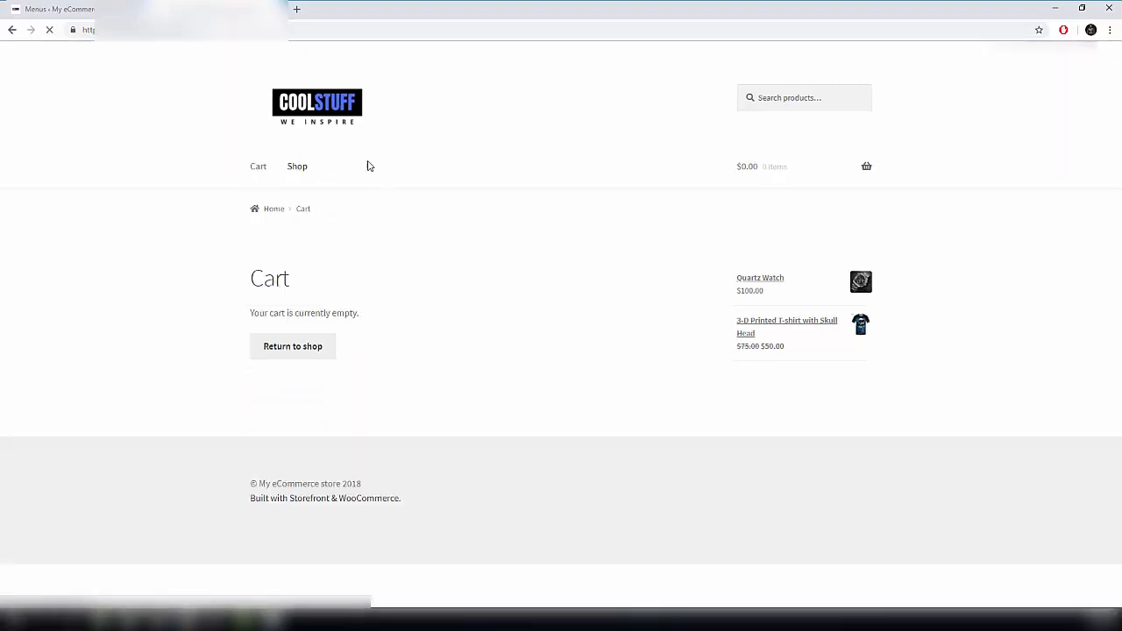
click(298, 166)
click(254, 169)
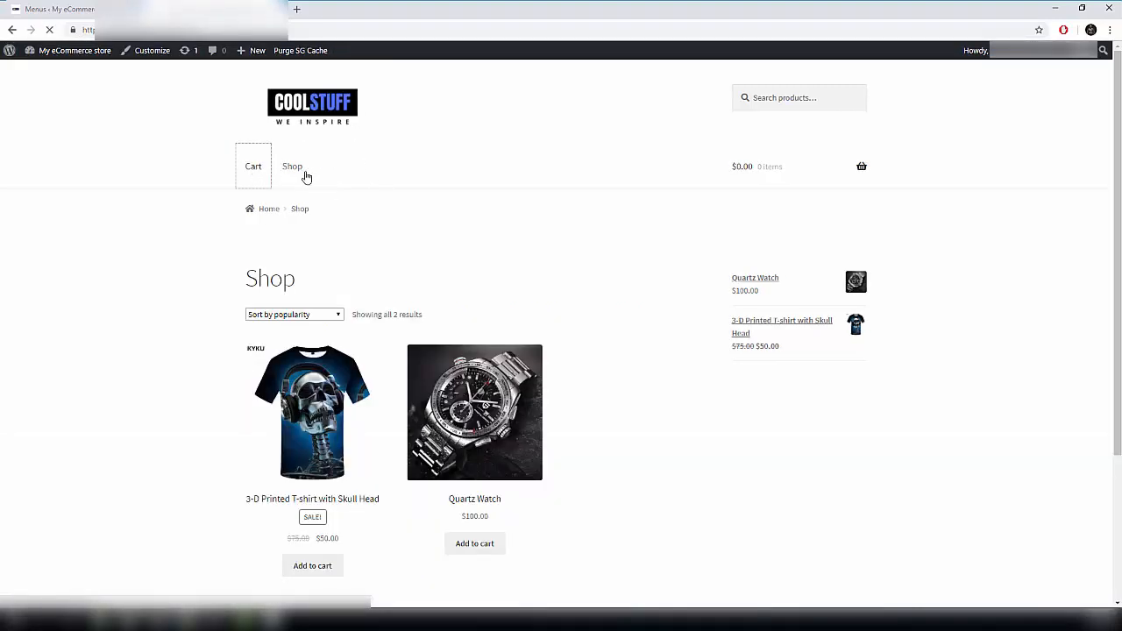
click(261, 168)
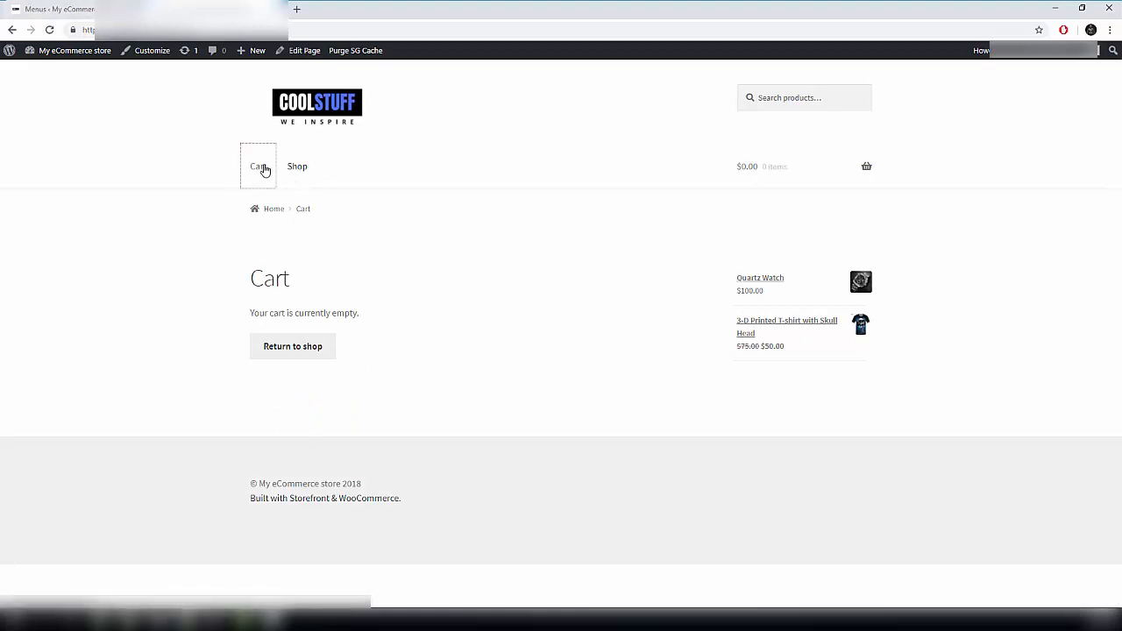
- List all of the site's pages in the admin and compare the live site's homepage with its Shop page
click(74, 7)
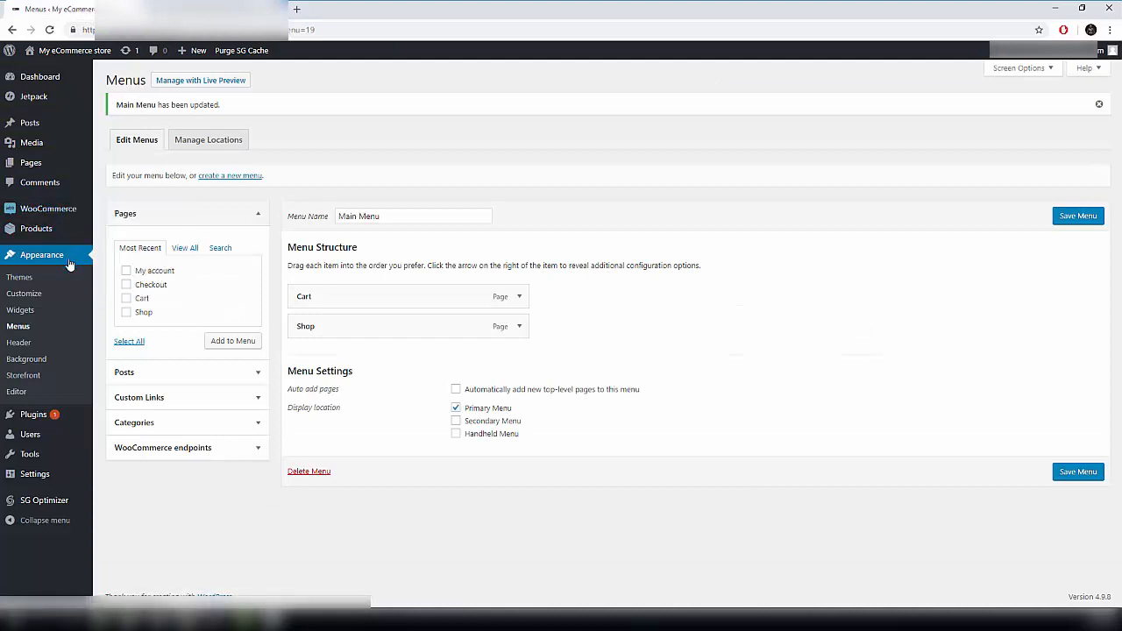
mouse_move(12, 165)
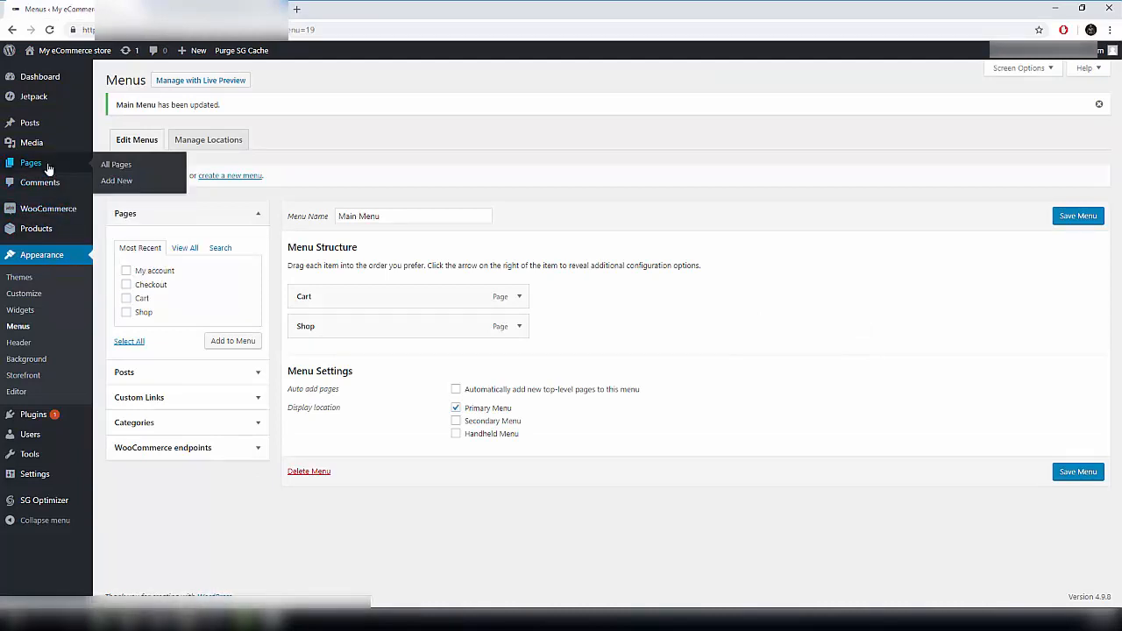
click(113, 165)
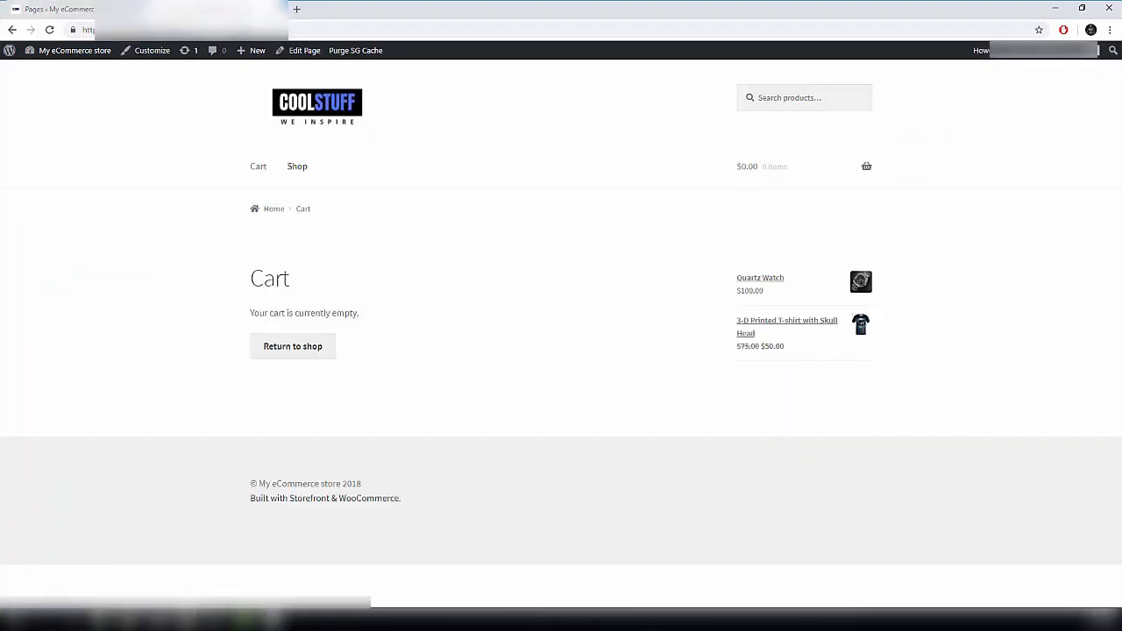
click(294, 112)
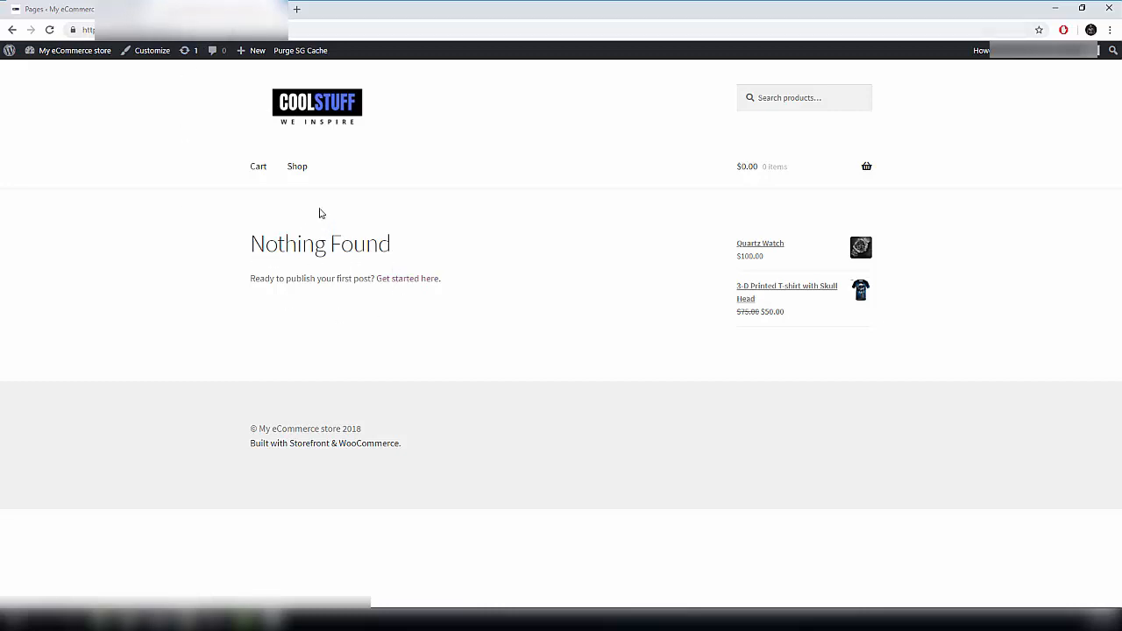
click(299, 166)
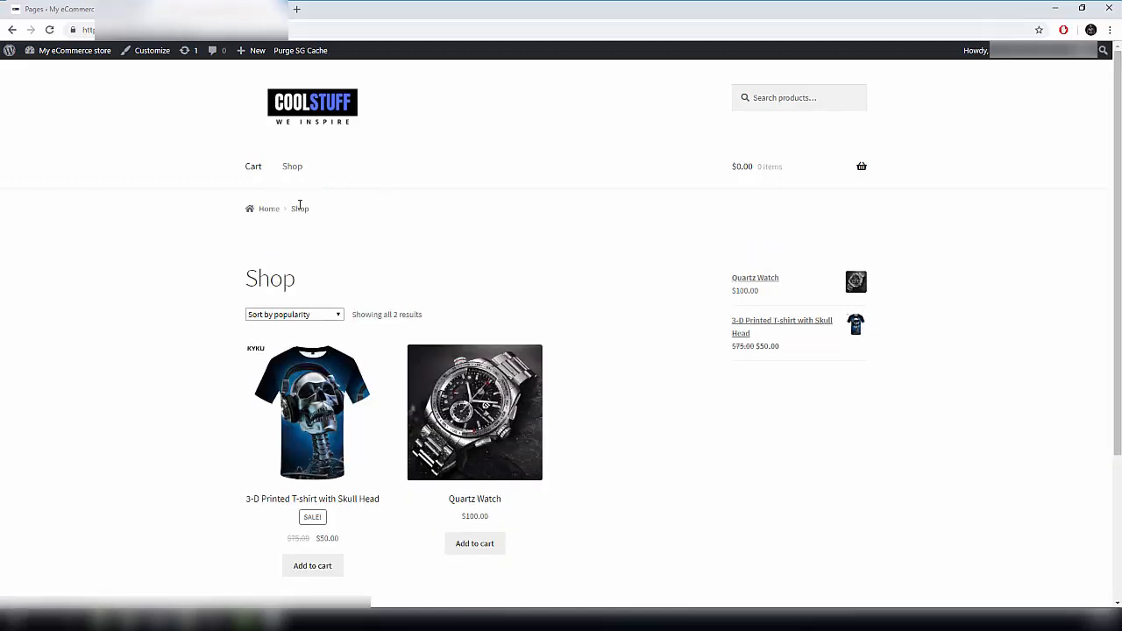
- In the theme customizer's Homepage Settings, make the homepage a static page using Shop and publish the change
click(62, 7)
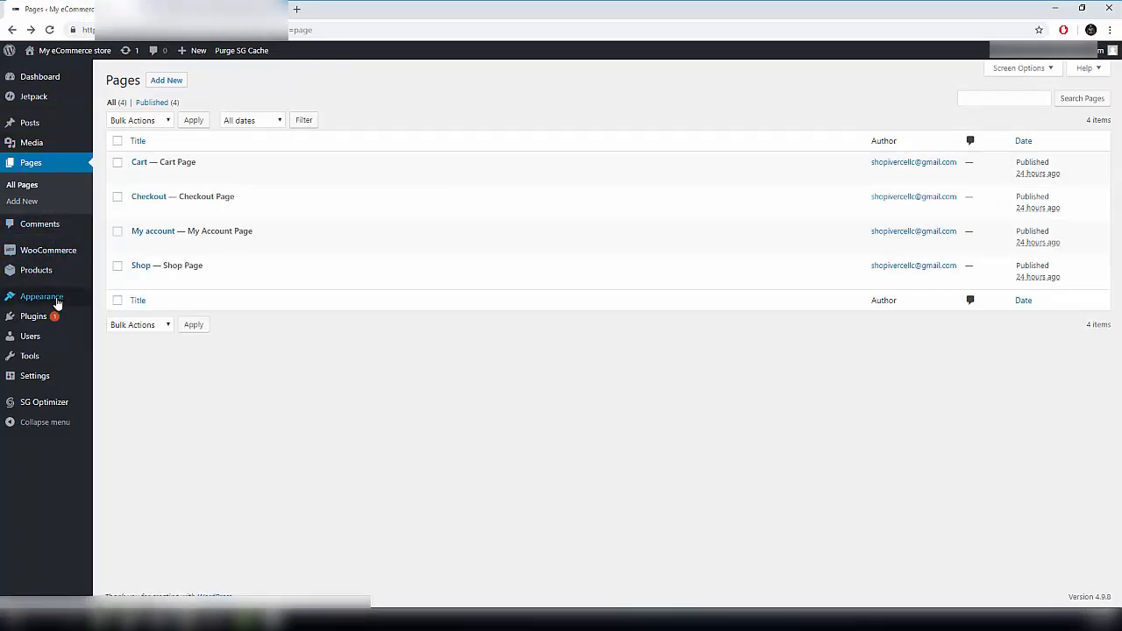
mouse_move(57, 302)
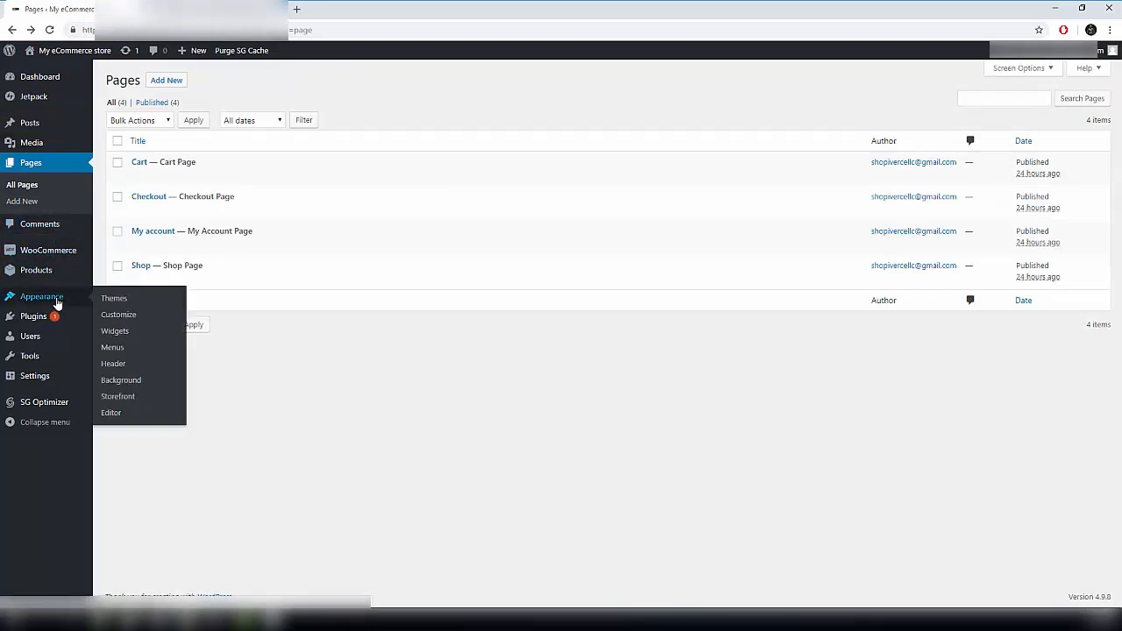
click(126, 317)
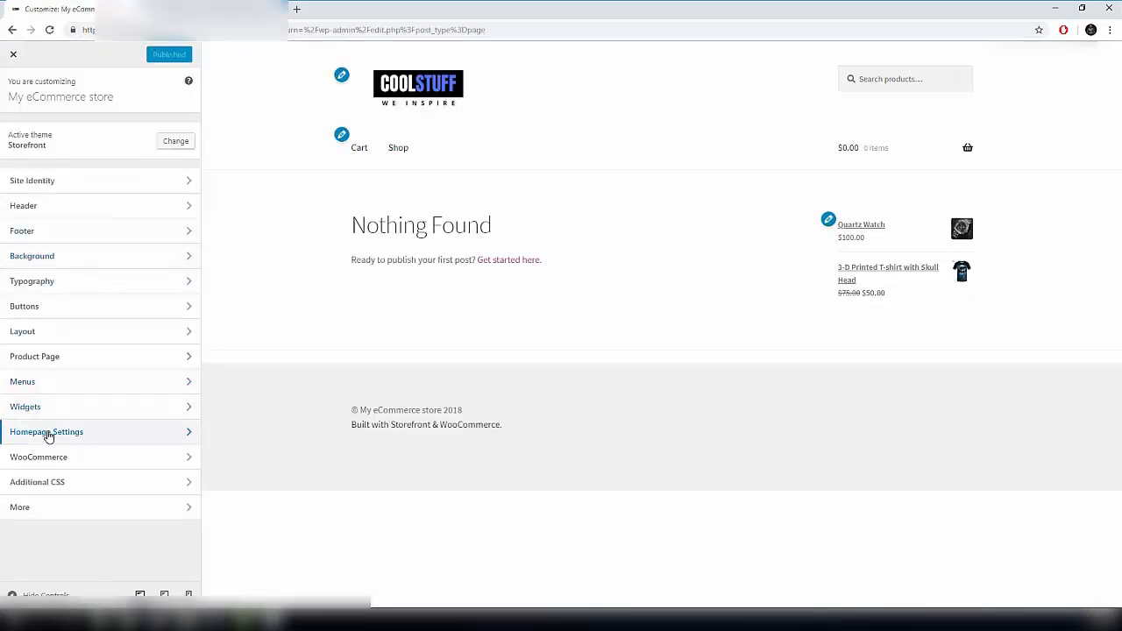
click(133, 436)
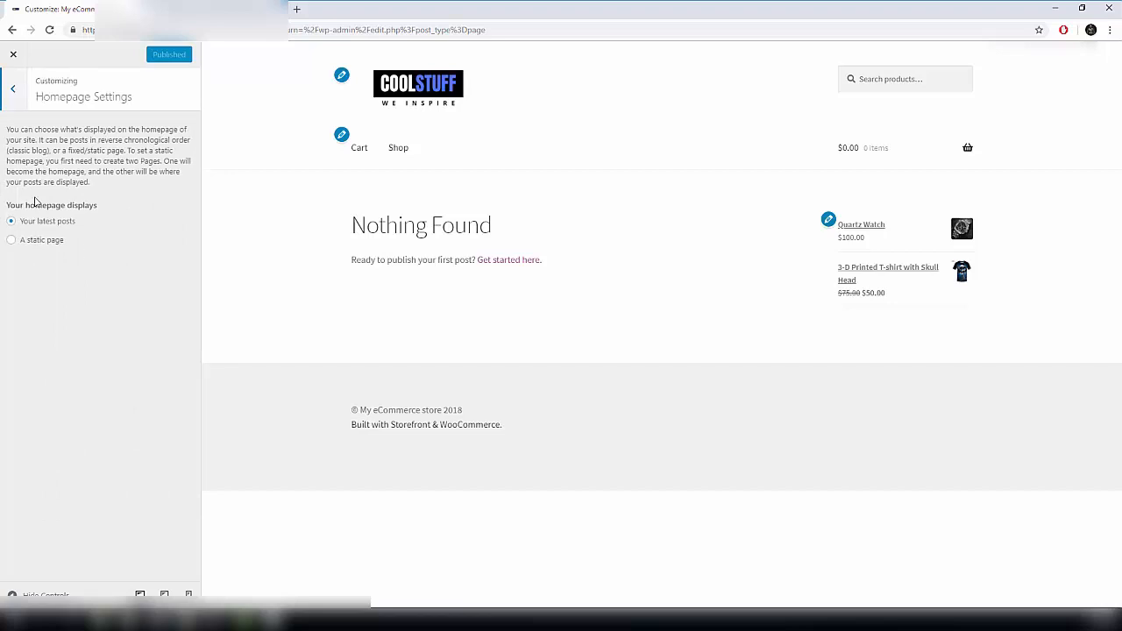
click(11, 240)
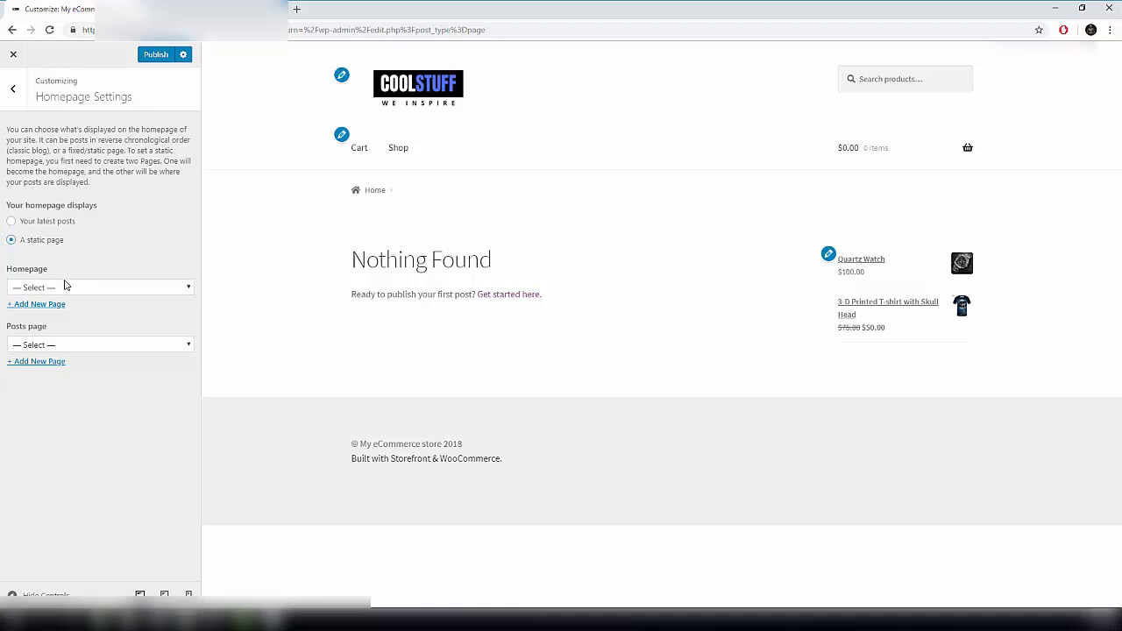
click(145, 289)
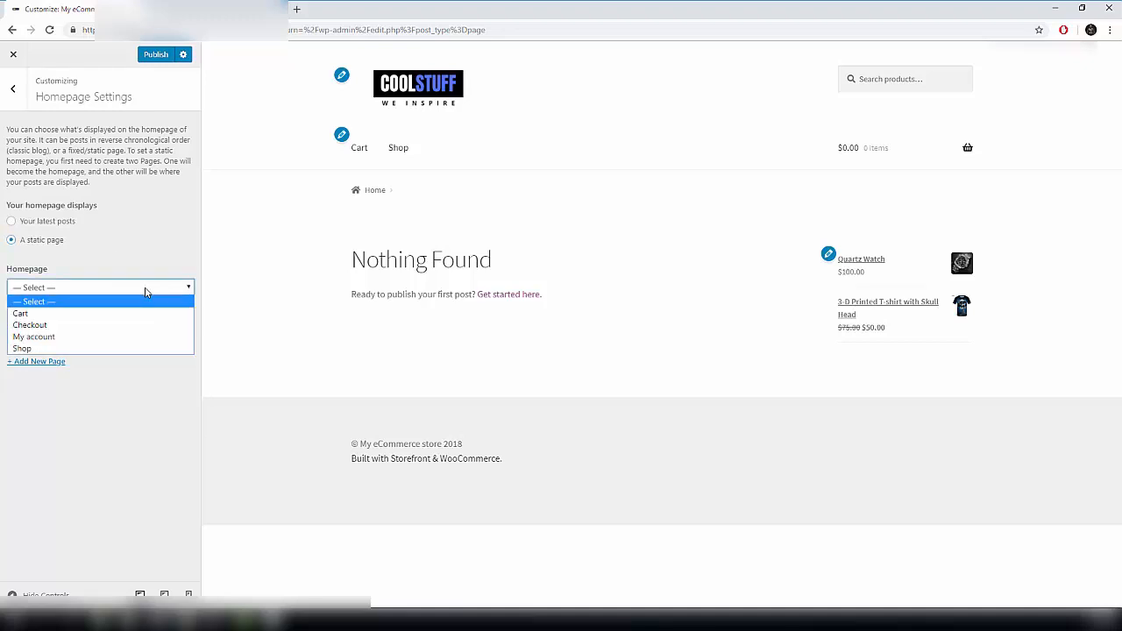
click(62, 348)
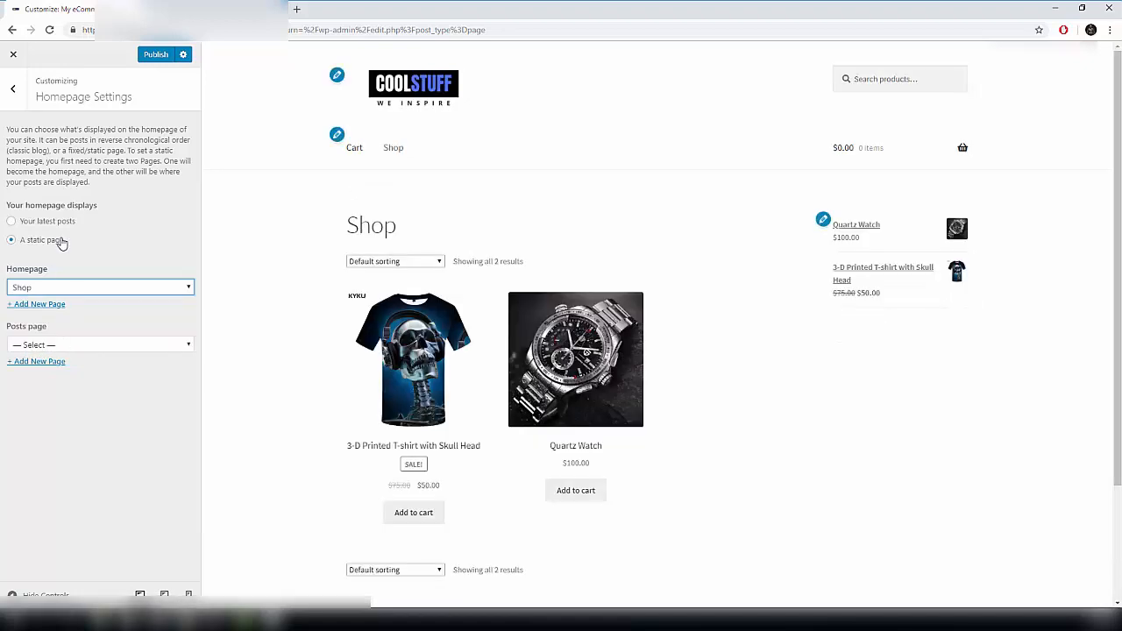
click(156, 56)
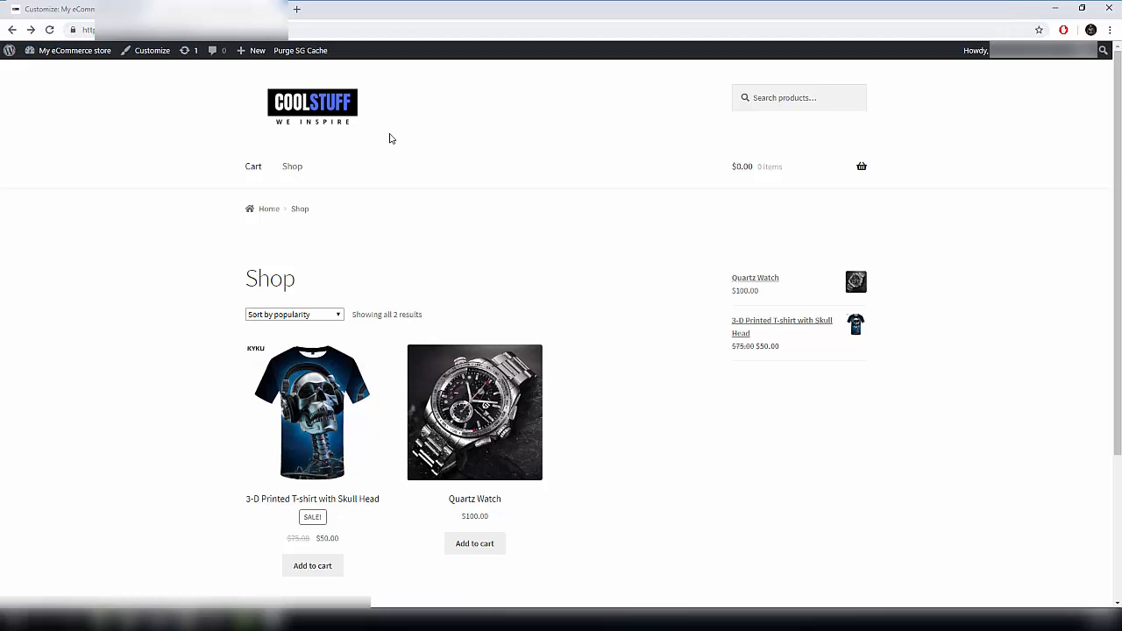
- Check the live site's homepage through its logo link and return to the customizer's main list of settings
click(320, 107)
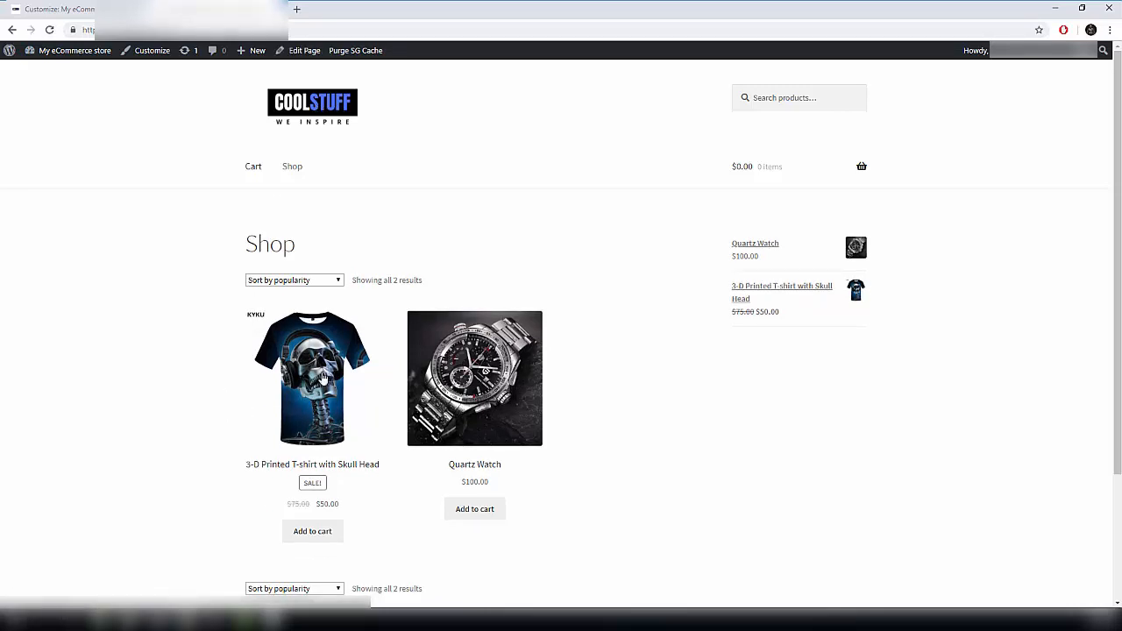
scroll(363, 271, down, 2)
scroll(417, 187, up, 2)
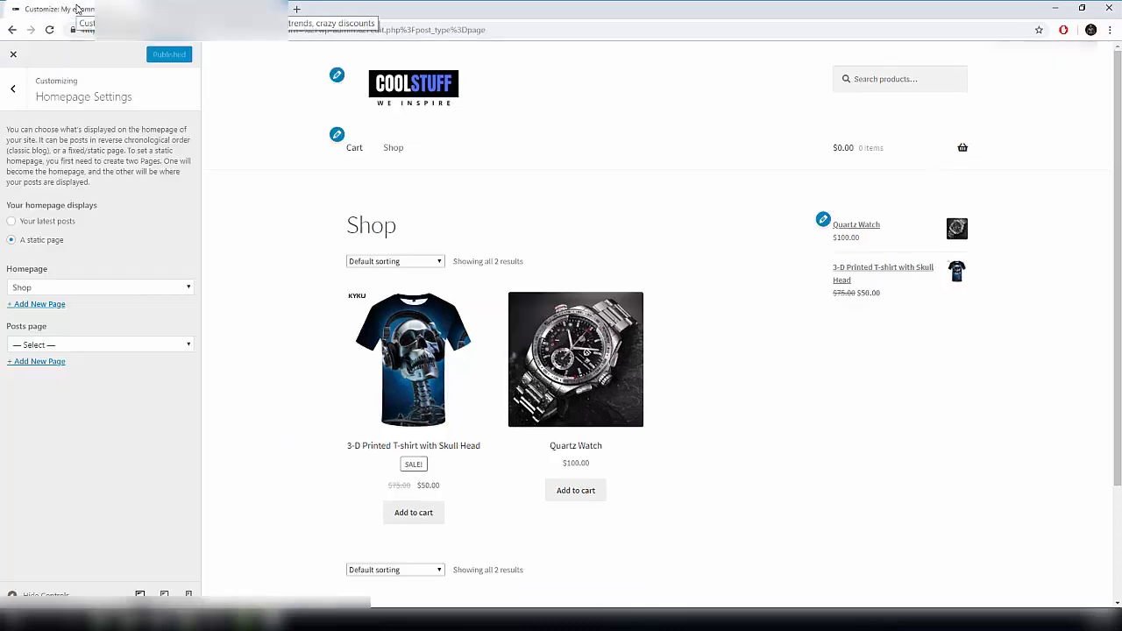
click(13, 89)
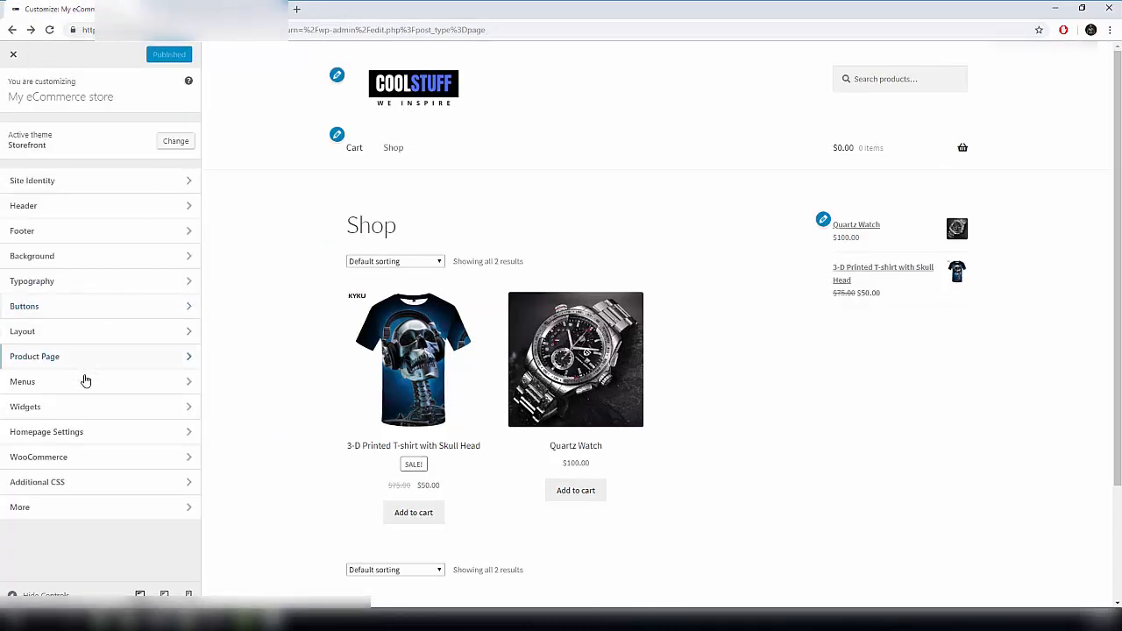
- Leave the customizer, move Shop above Cart in the Main Menu structure and save the menu
click(13, 56)
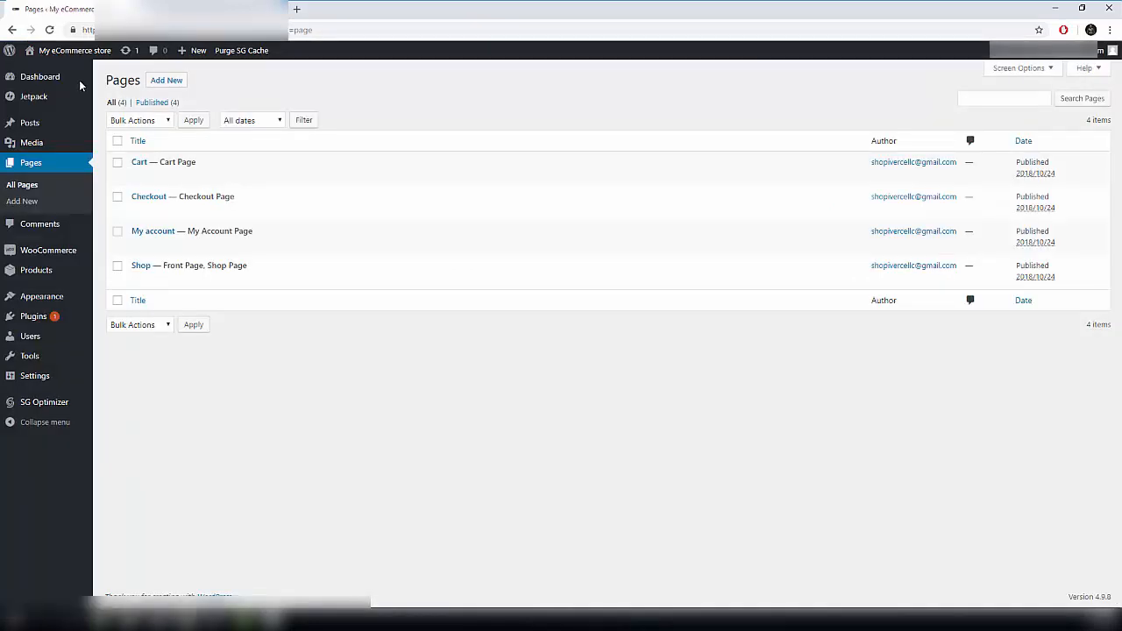
mouse_move(48, 258)
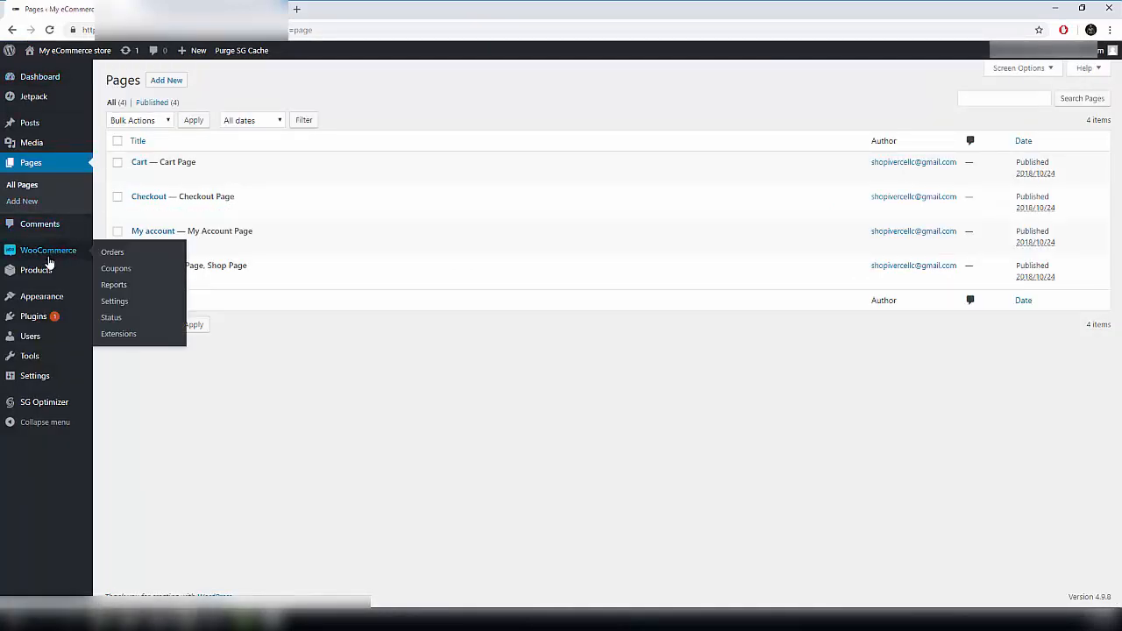
mouse_move(88, 297)
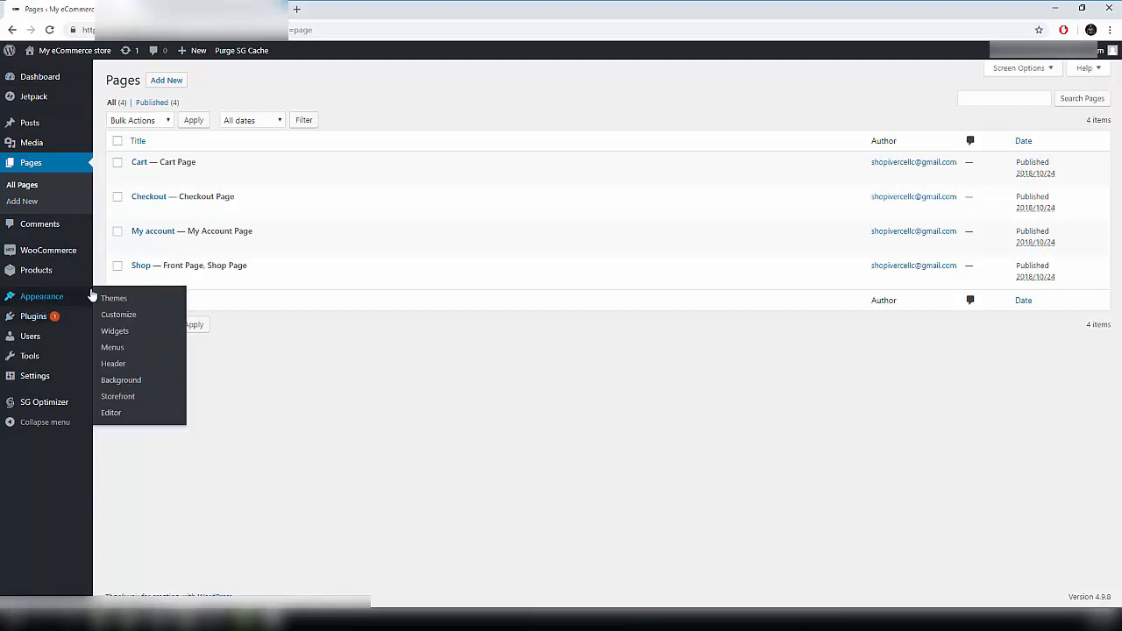
click(112, 347)
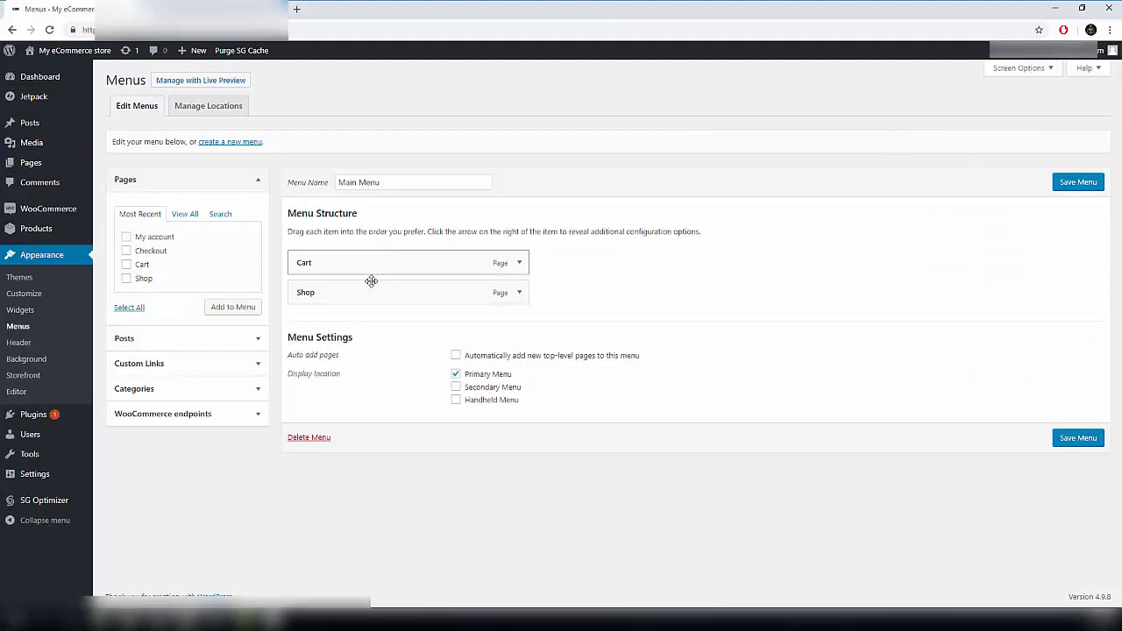
drag(341, 292, 339, 265)
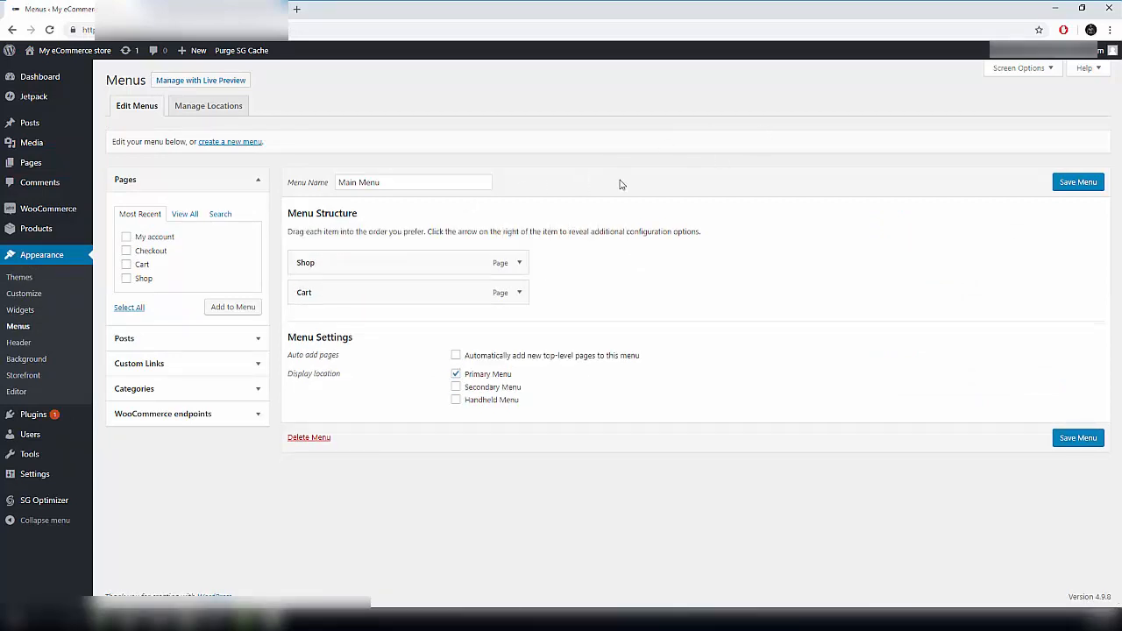
click(1077, 437)
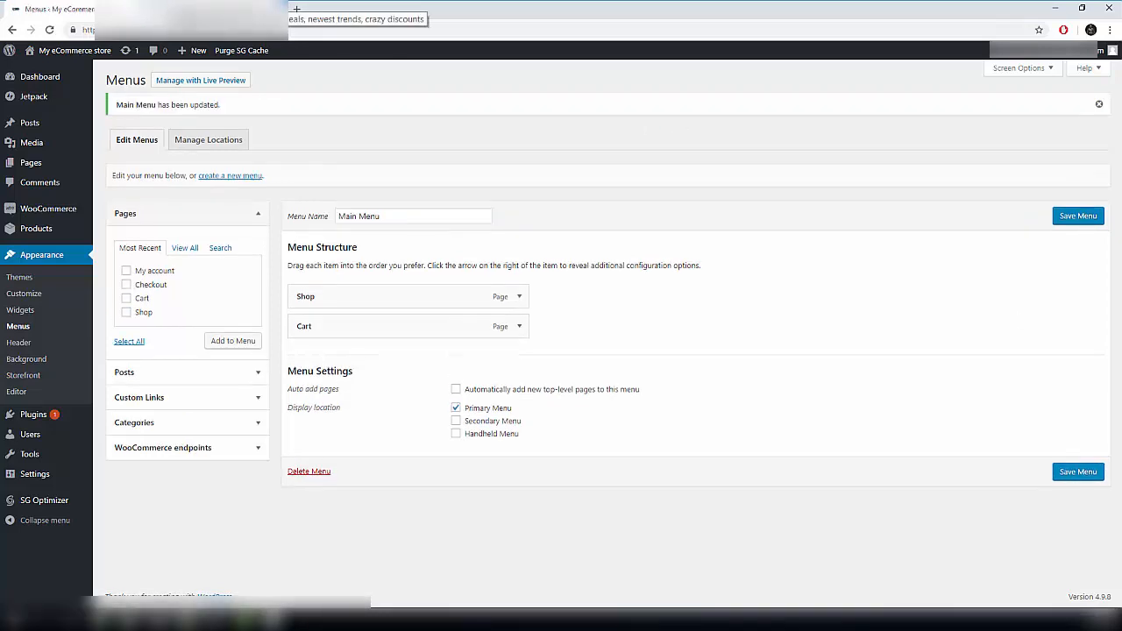
- Reload the live site, follow the Shop link and look over the page with the reordered navigation
click(254, 11)
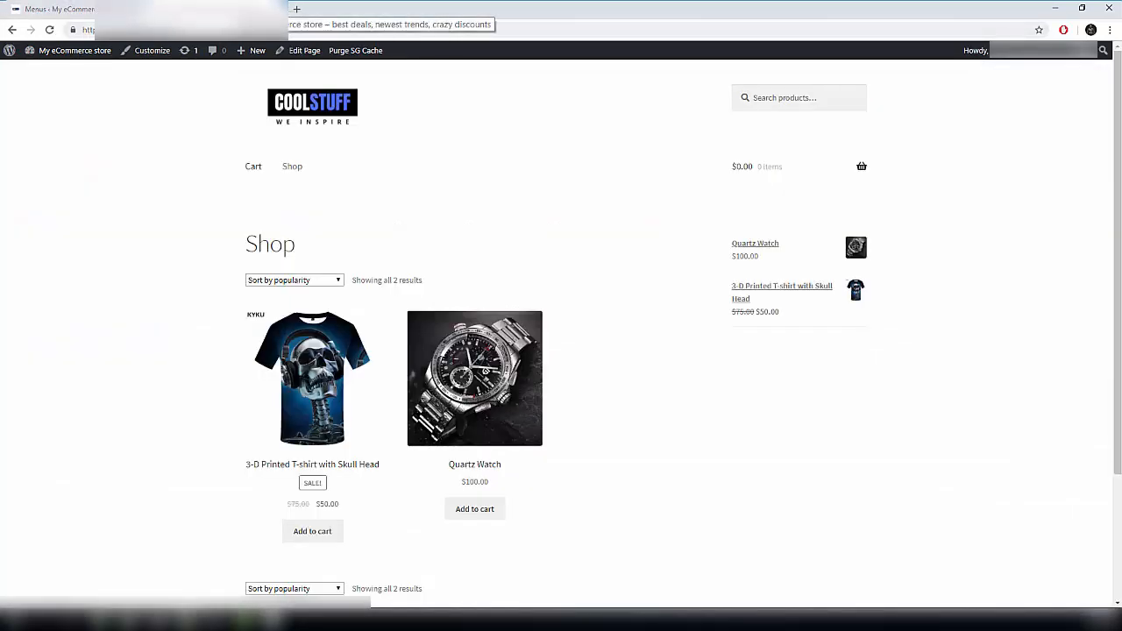
click(50, 30)
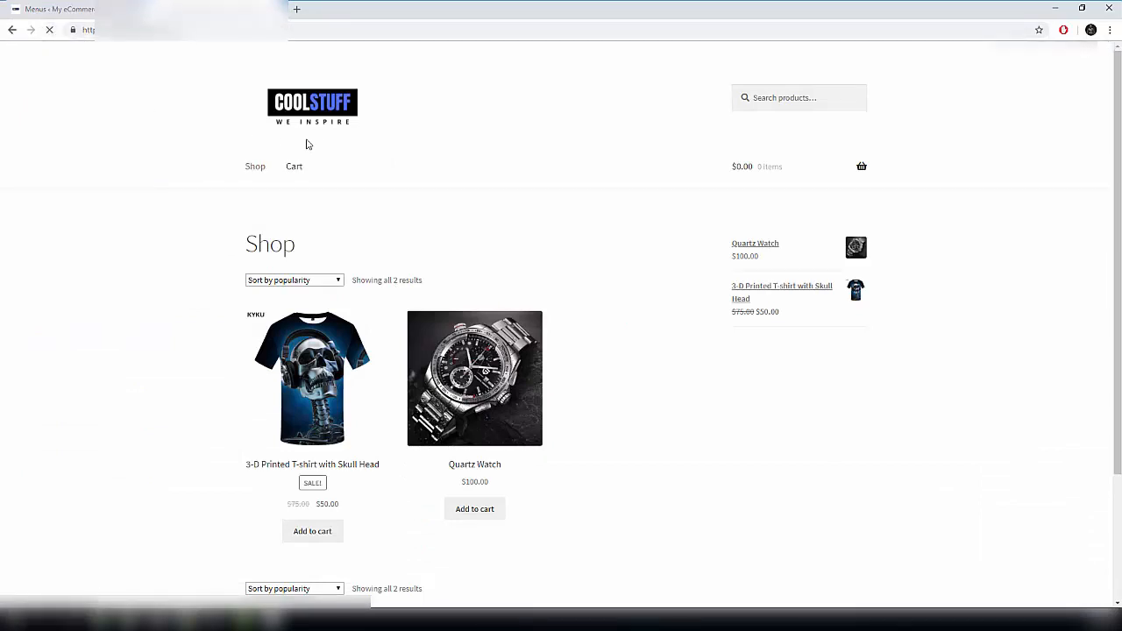
click(254, 167)
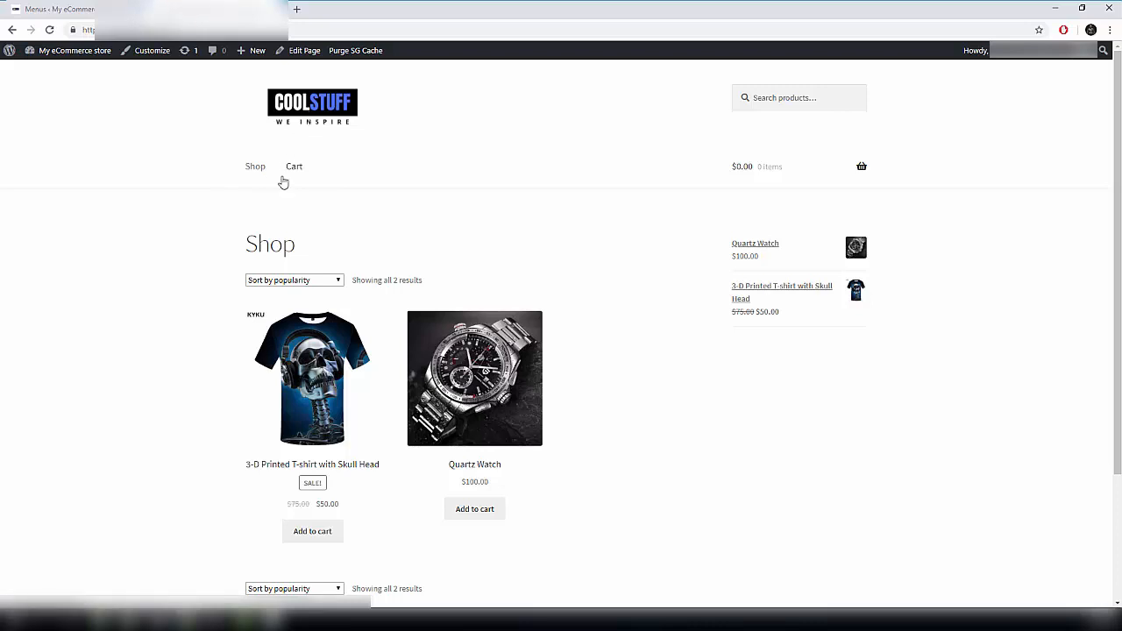
scroll(284, 180, down, 3)
scroll(312, 180, up, 3)
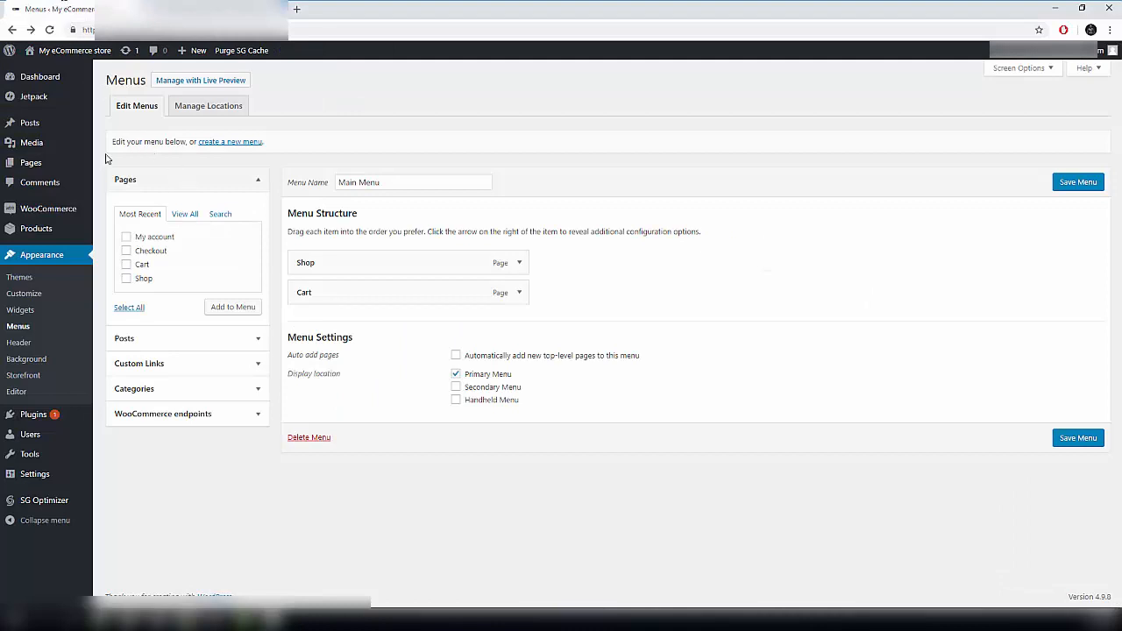
- Search the new plugins for "stripe", then install and activate WooCommerce Stripe Payment Gateway
mouse_move(36, 419)
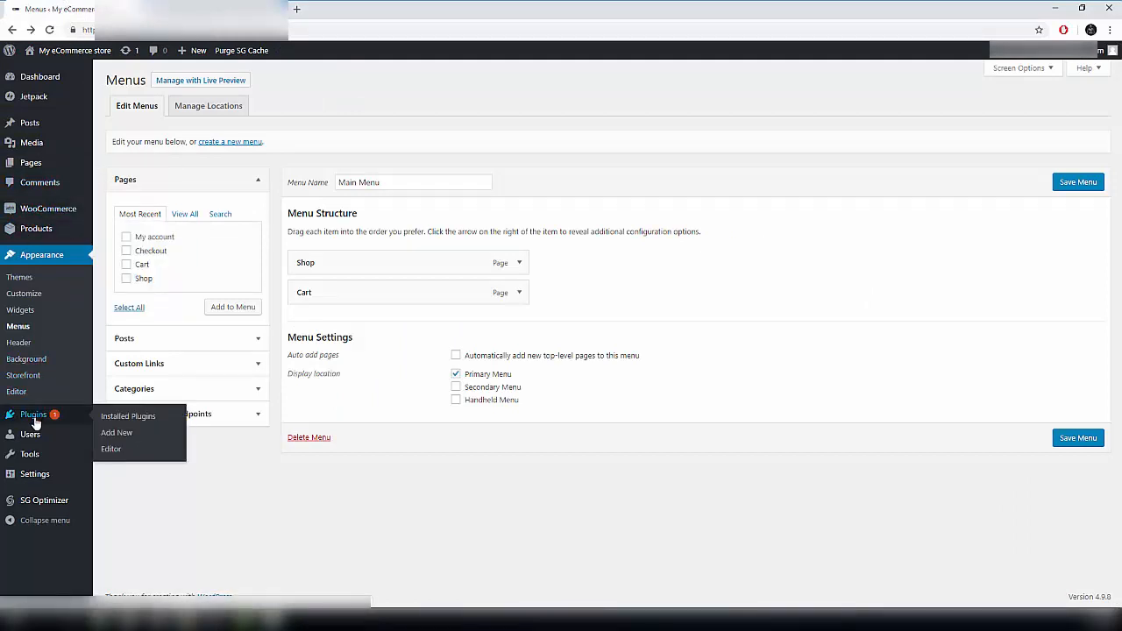
click(117, 433)
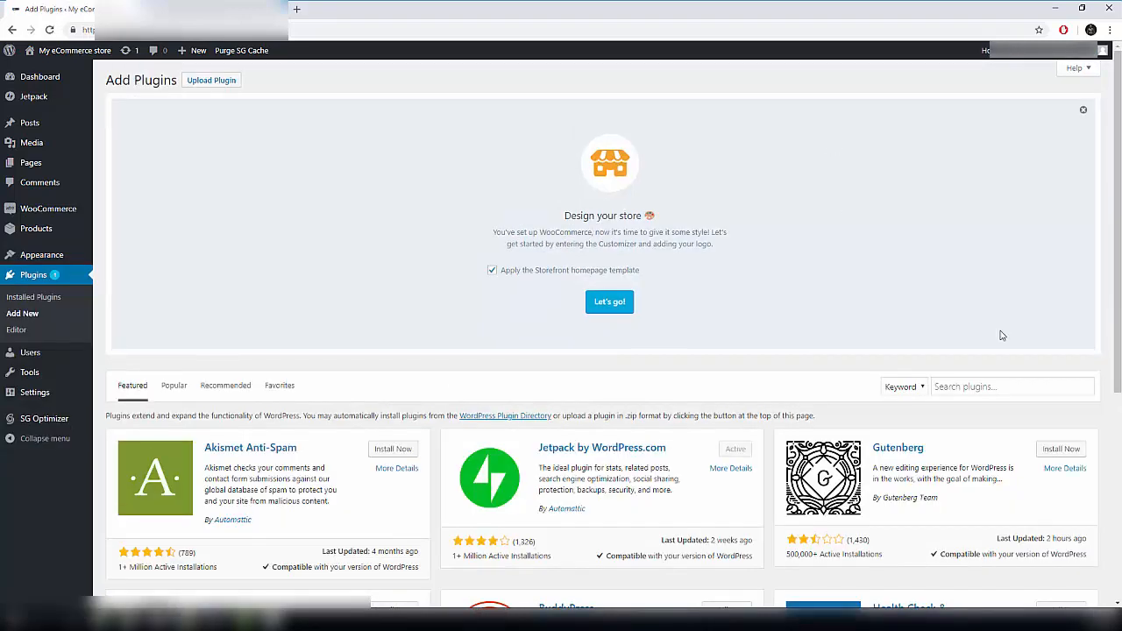
click(973, 388)
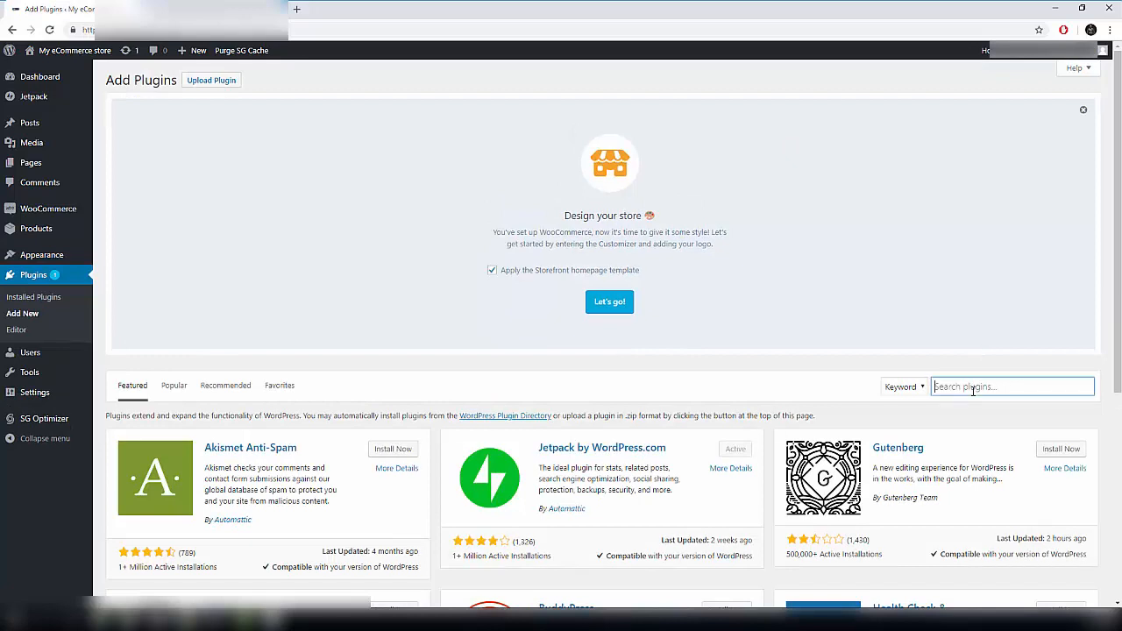
text(stripe)
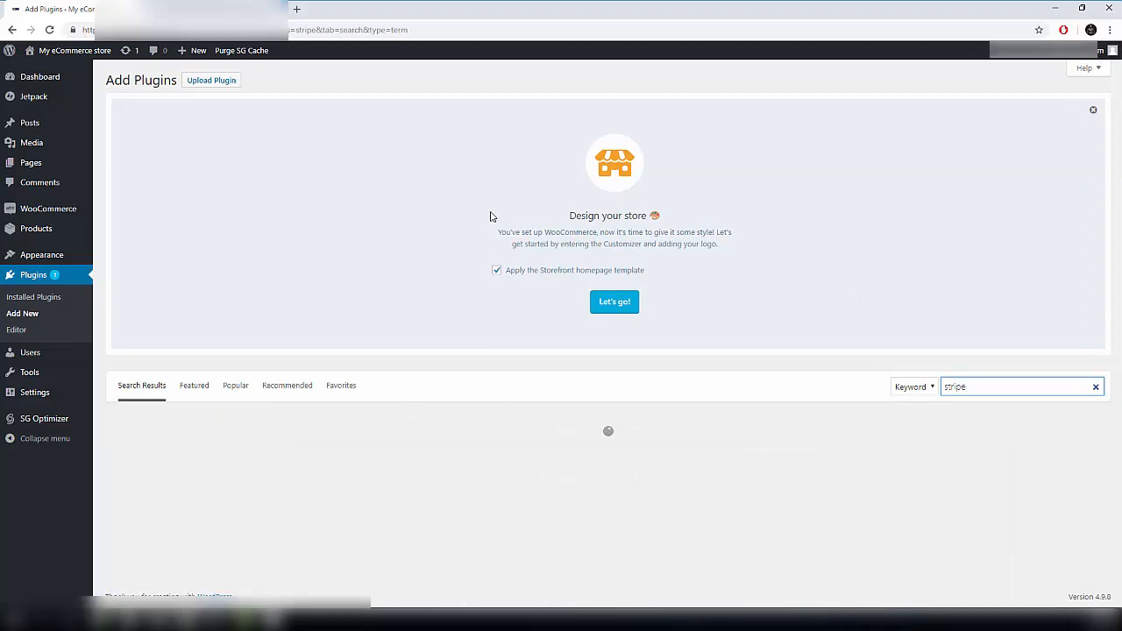
scroll(412, 237, down, 2)
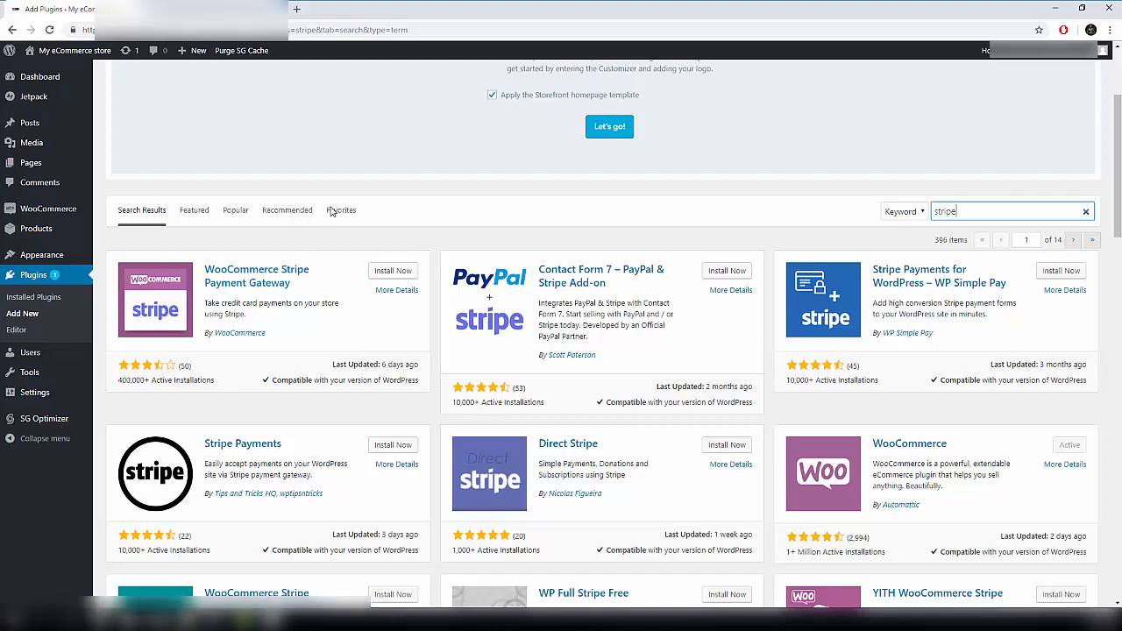
click(386, 270)
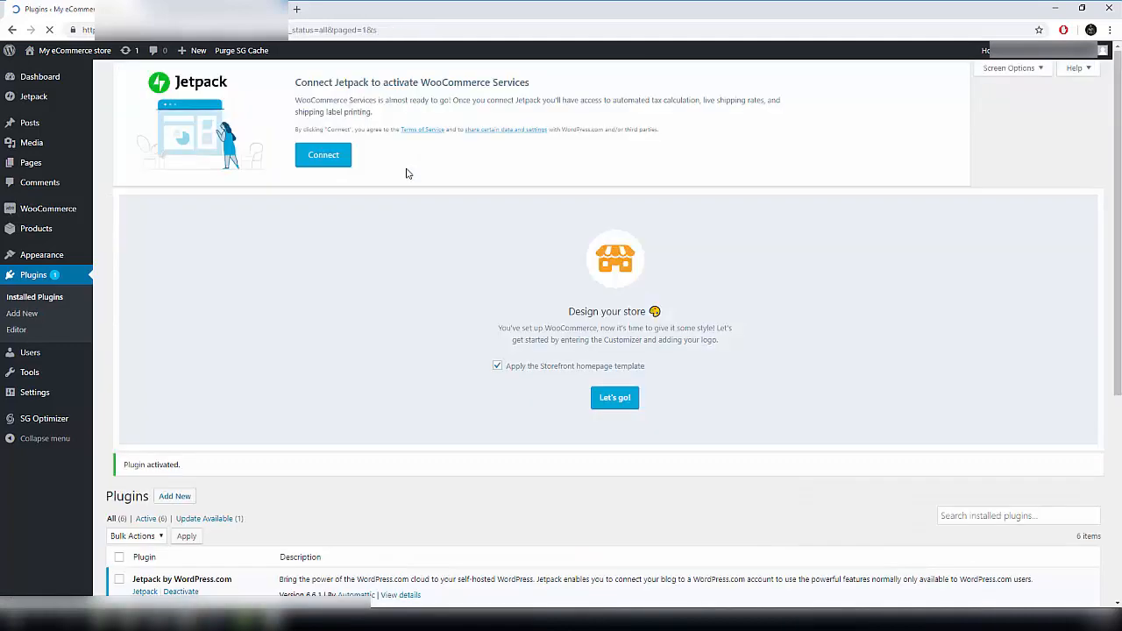
- Open the settings of the WooCommerce Stripe Gateway plugin and bring up its test key fields
scroll(323, 200, down, 2)
scroll(323, 201, down, 3)
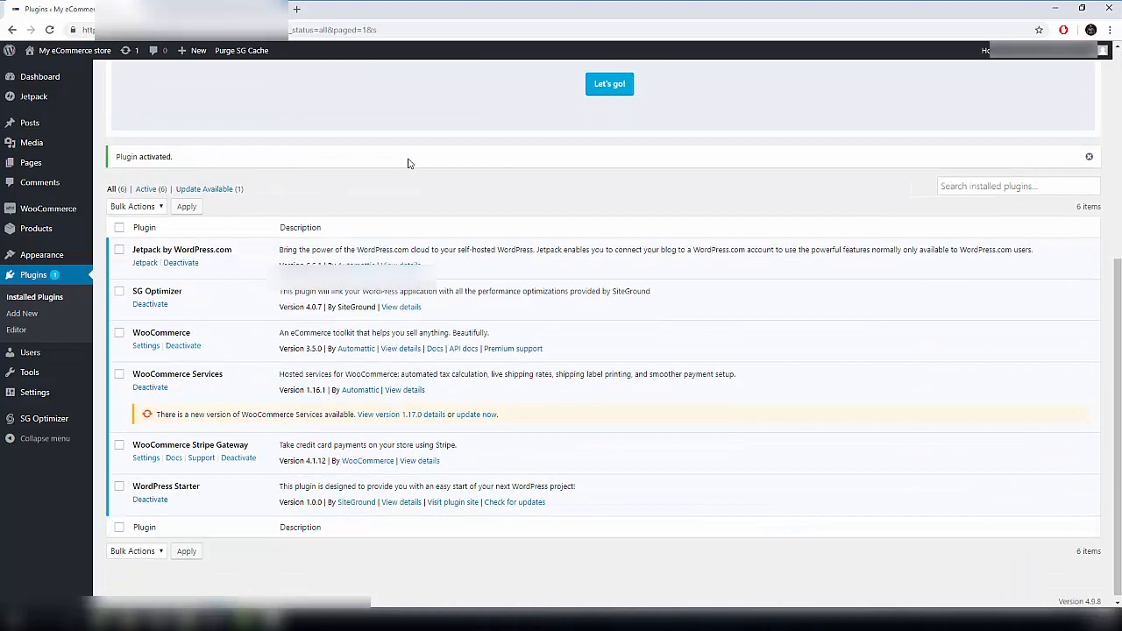
click(145, 457)
scroll(338, 118, down, 5)
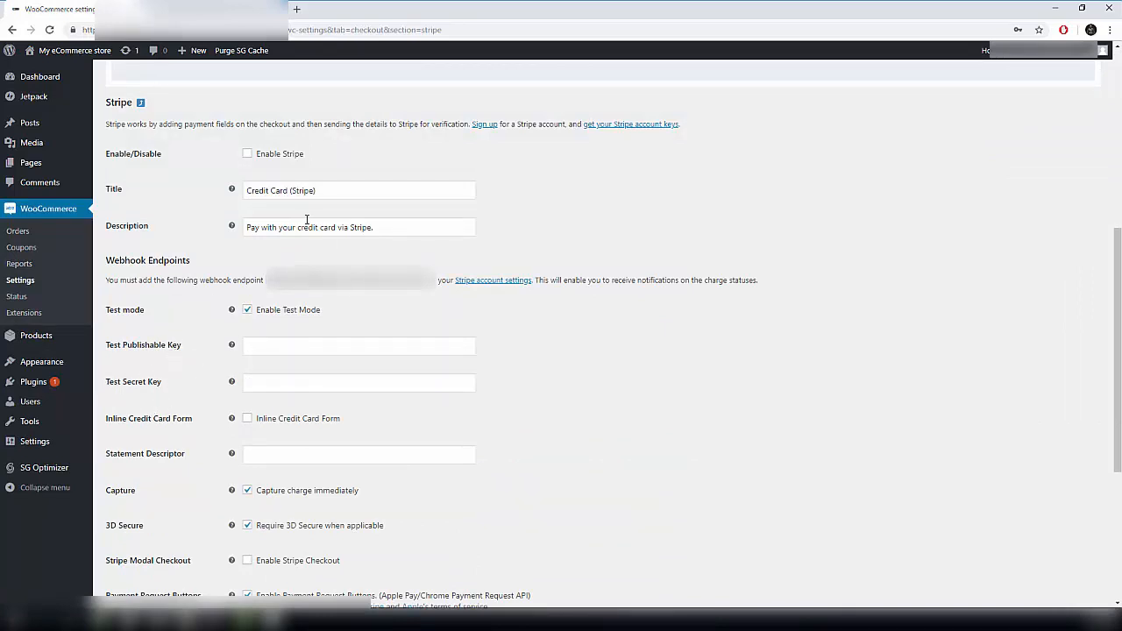
- Open the Stripe dashboard in a new browser tab and go to the developers' API keys page
click(298, 11)
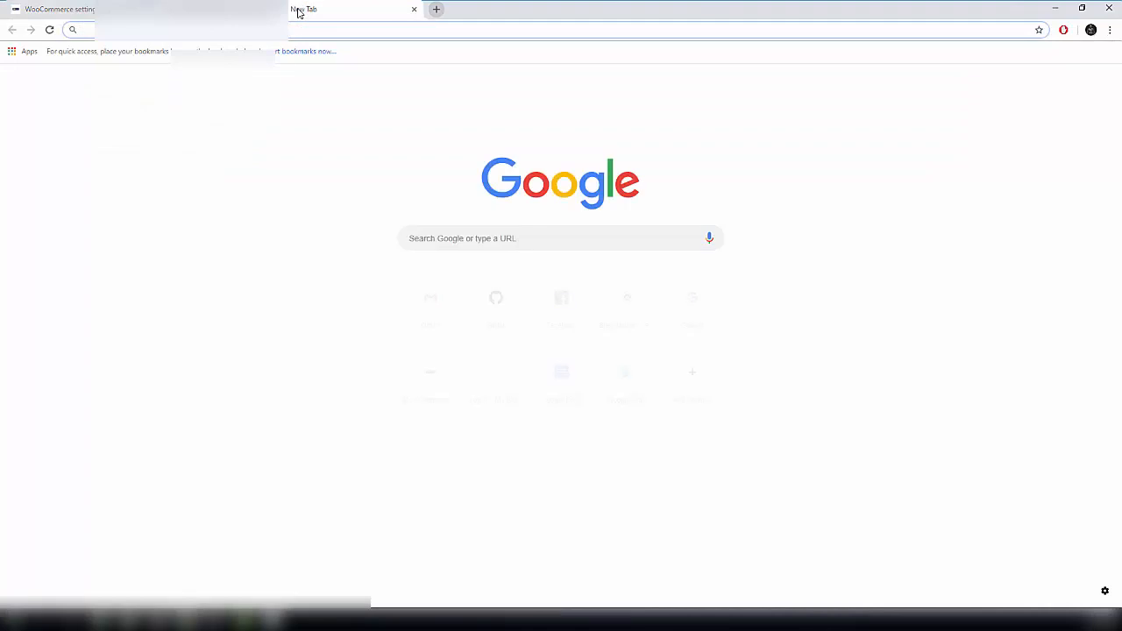
text(stripe)
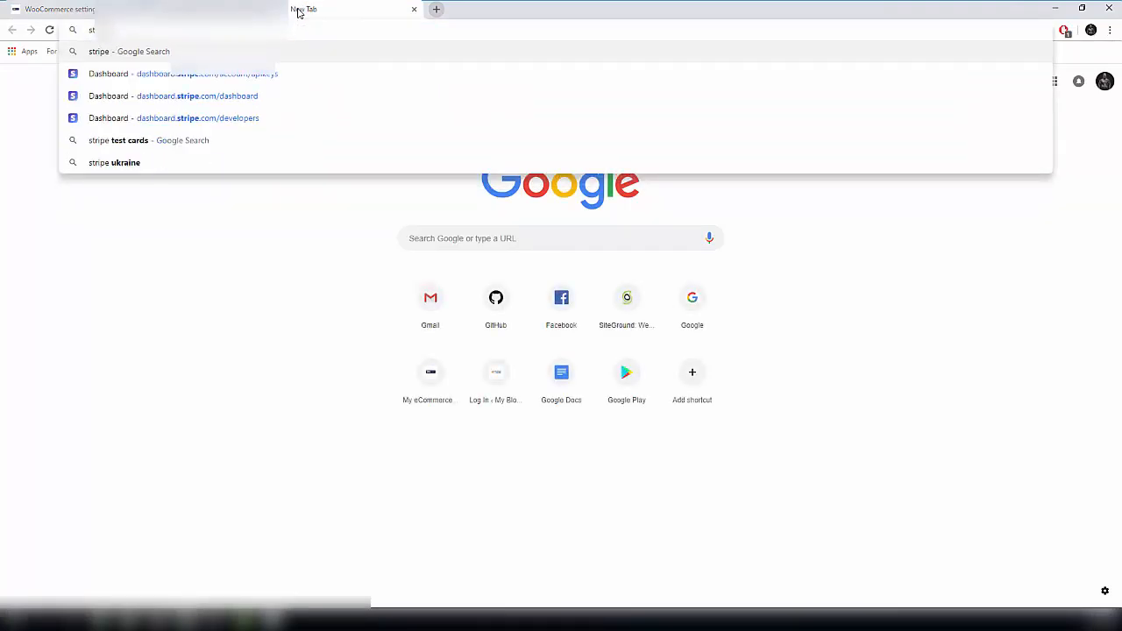
key(Down)
key(Return)
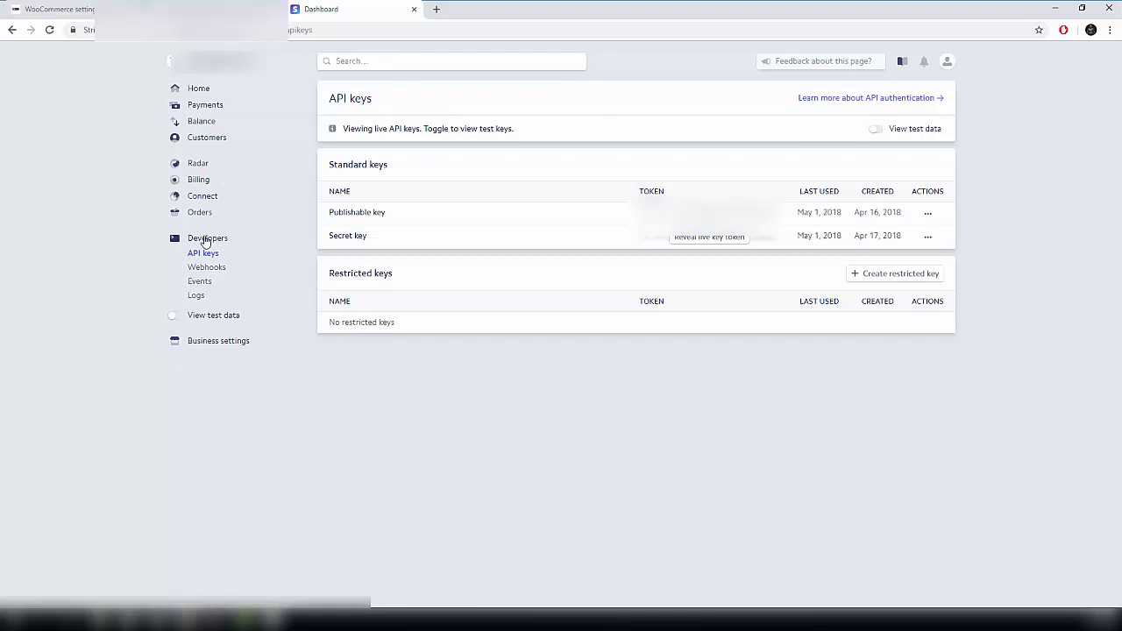
click(199, 240)
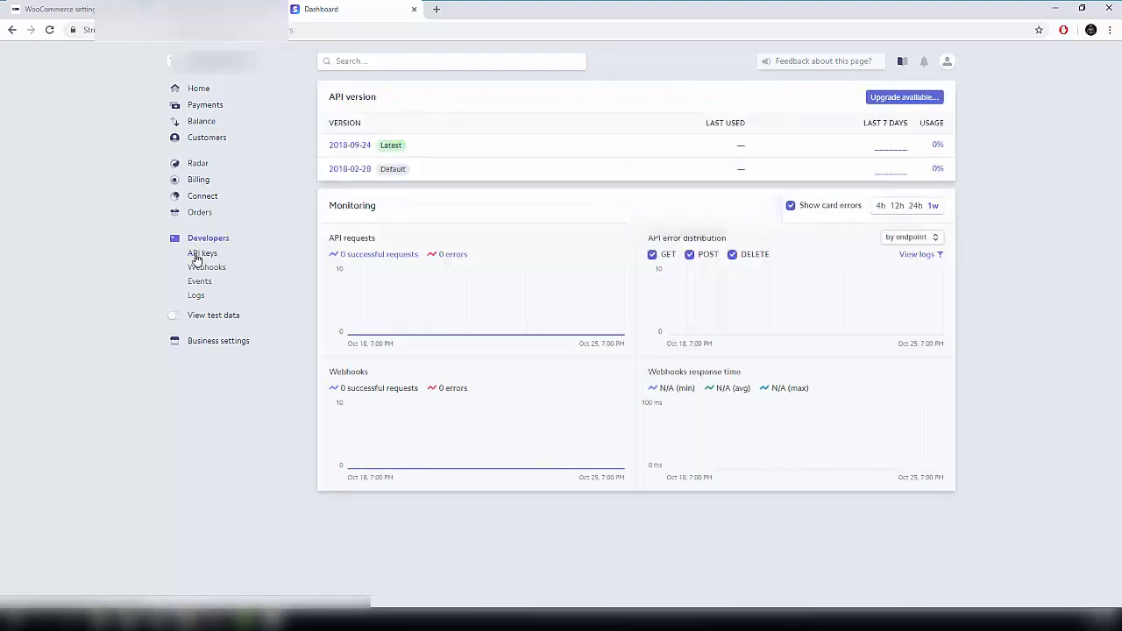
click(198, 256)
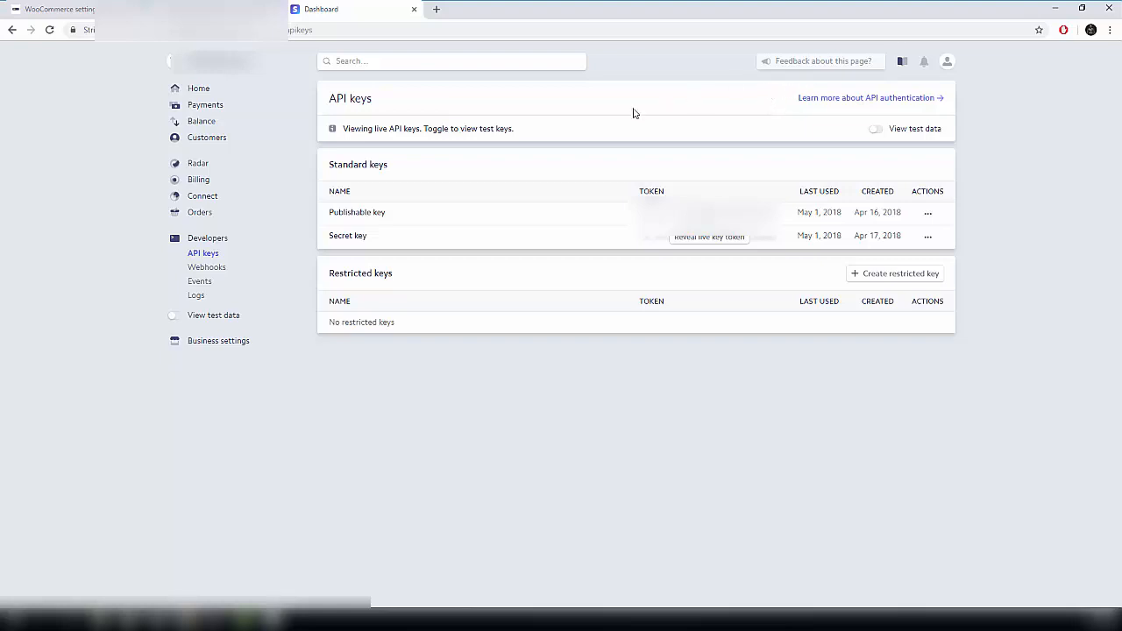
- Switch the API keys to test data and reveal the secret test key by authenticating with the account password, without saving it in the browser
click(878, 130)
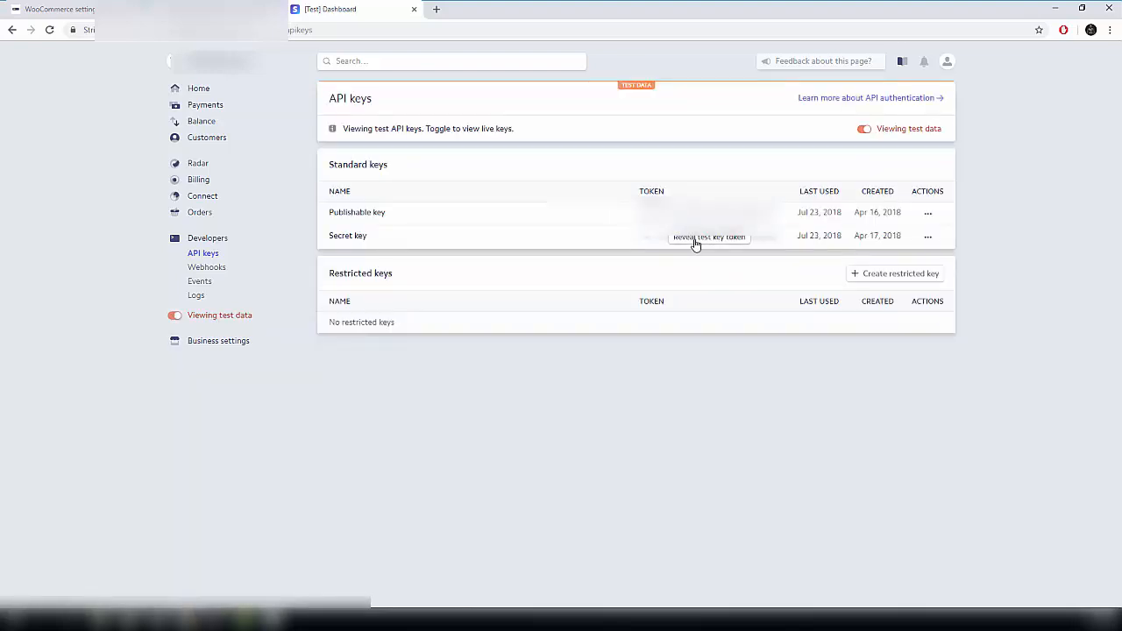
click(698, 239)
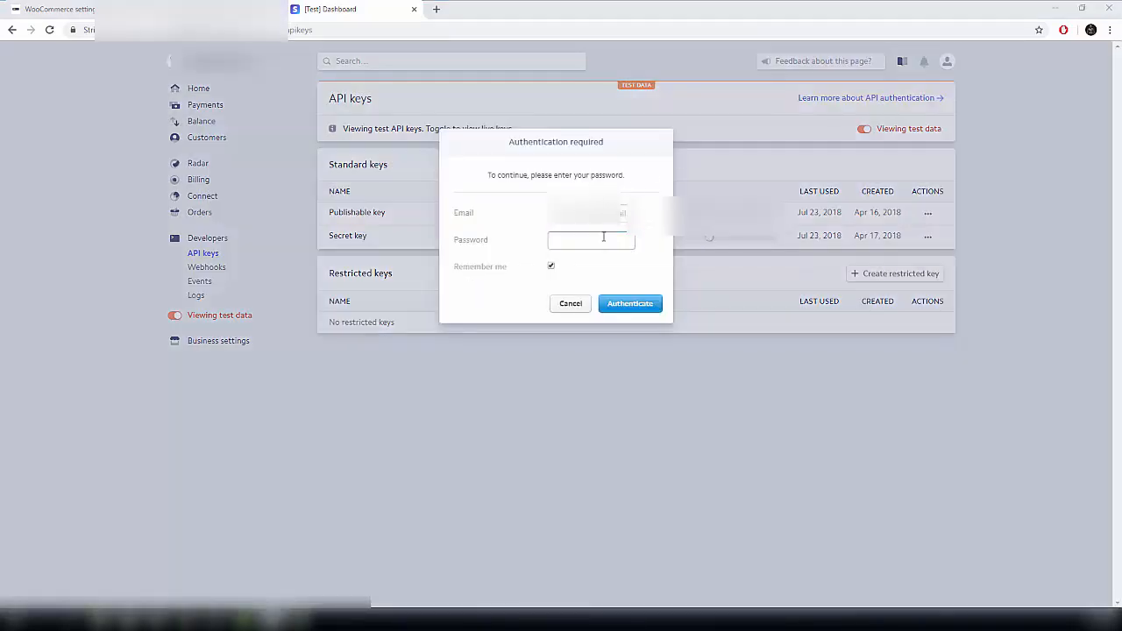
click(578, 248)
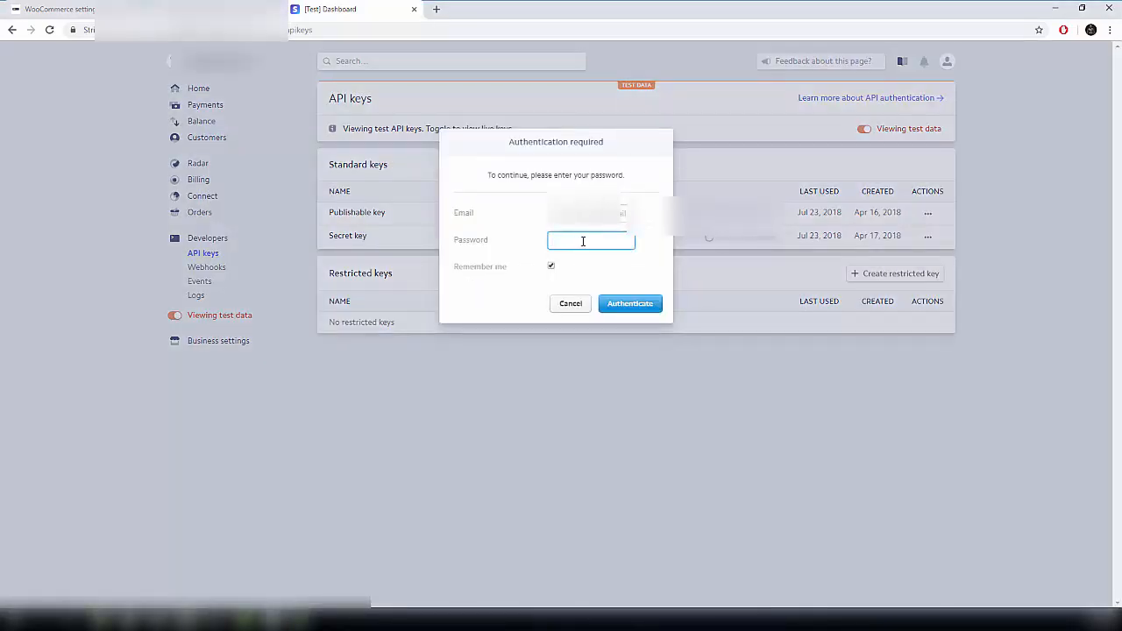
key(ctrl+v)
click(633, 306)
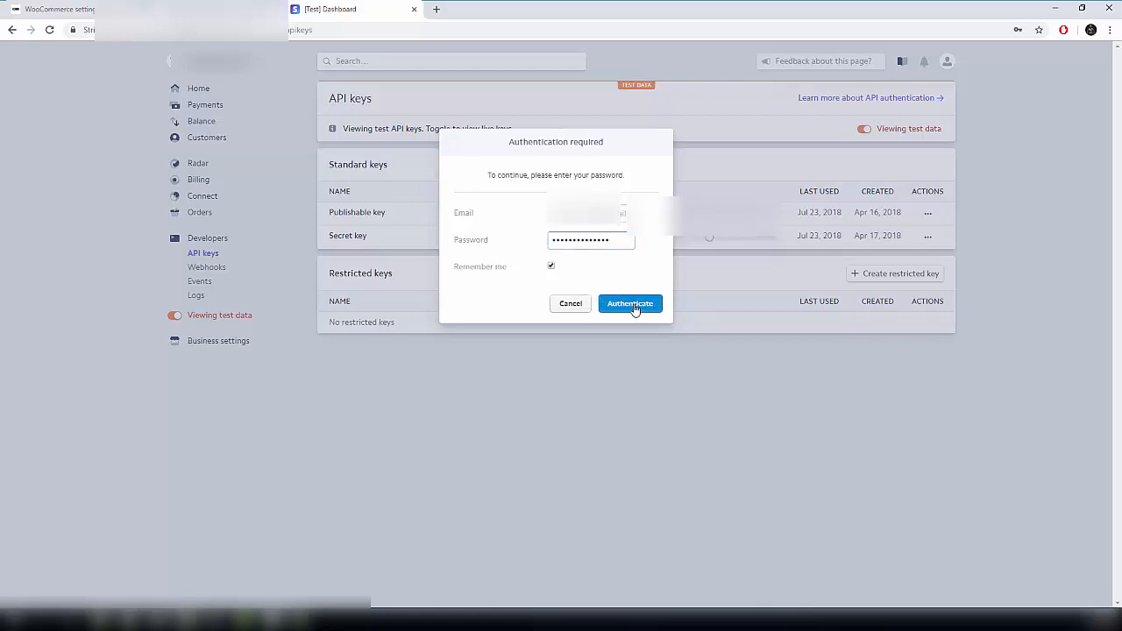
click(623, 307)
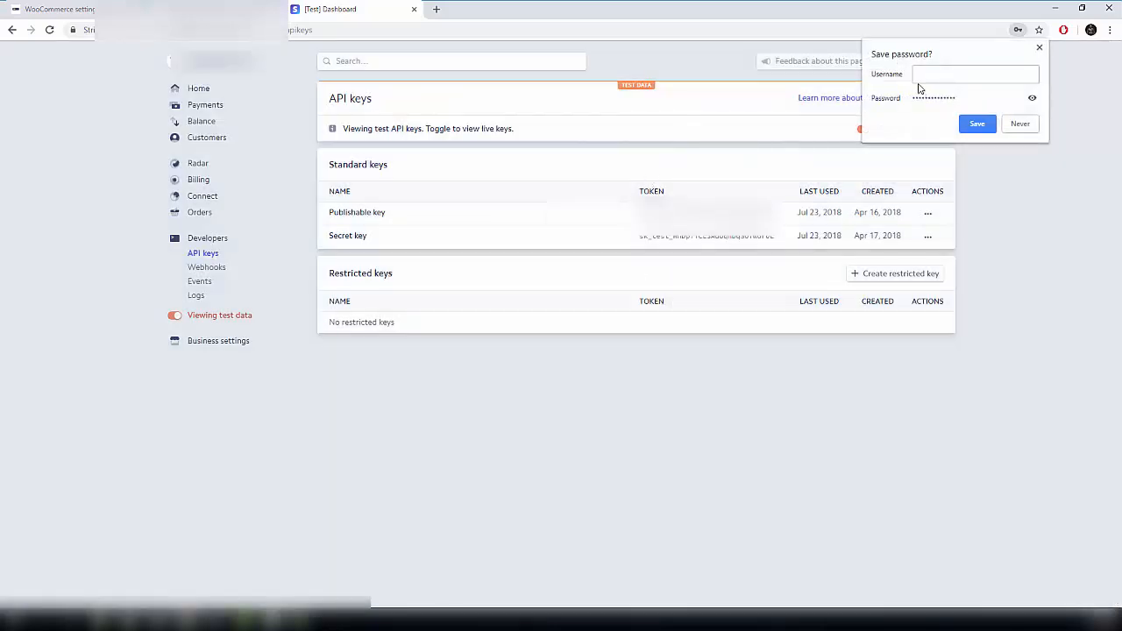
click(1040, 47)
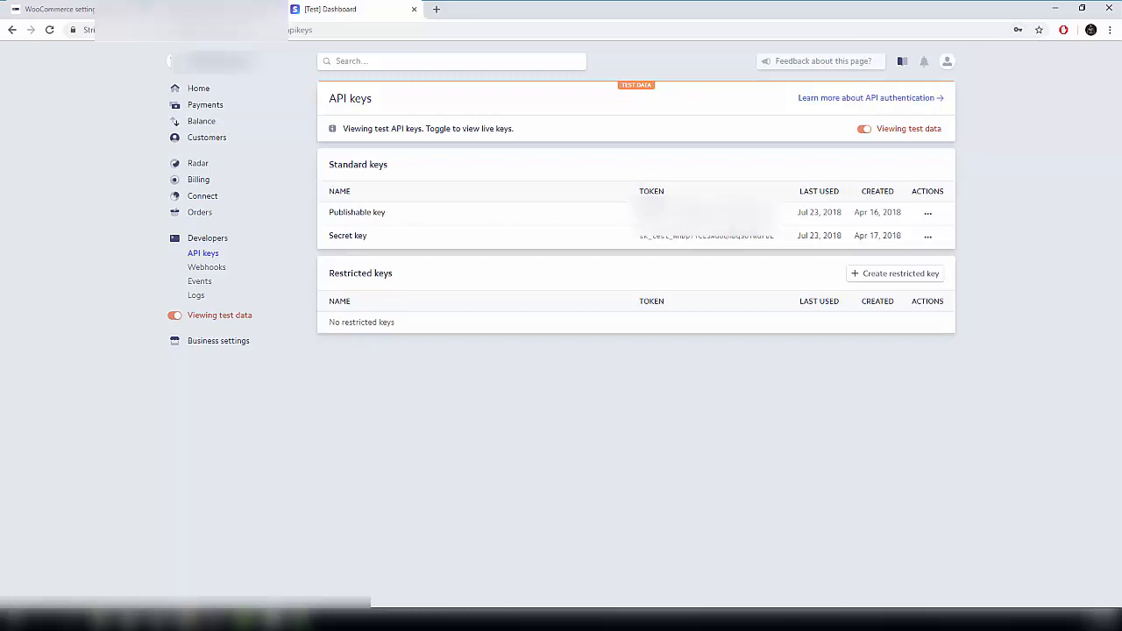
- Copy the test publishable key from Stripe and paste it as the Test Publishable Key in the WooCommerce Stripe settings
drag(639, 212, 777, 213)
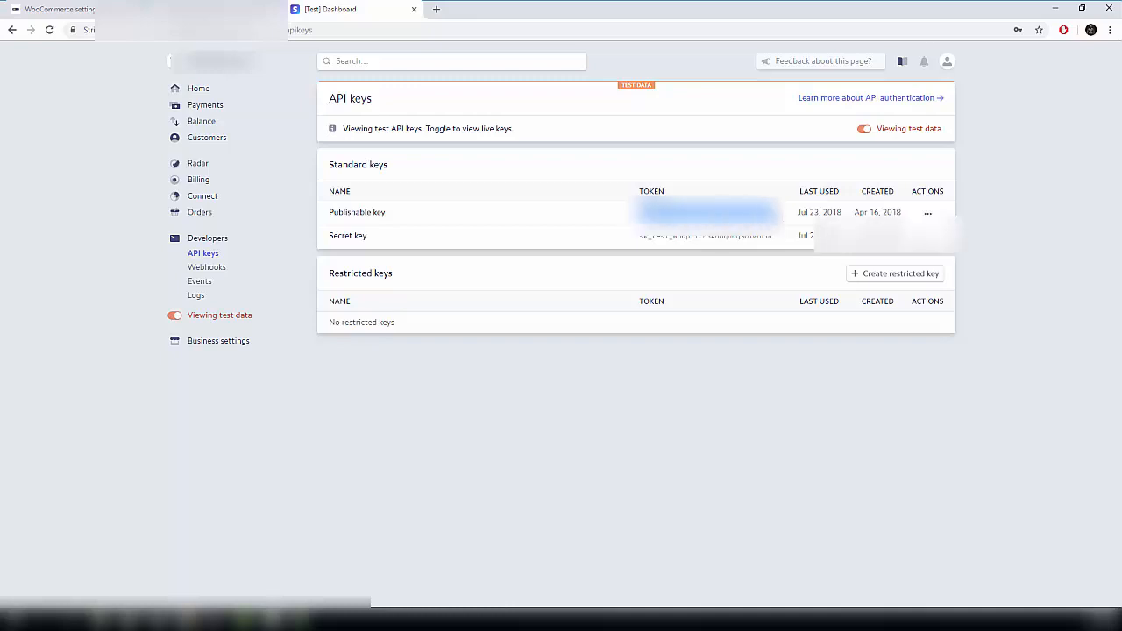
right_click(766, 211)
click(786, 221)
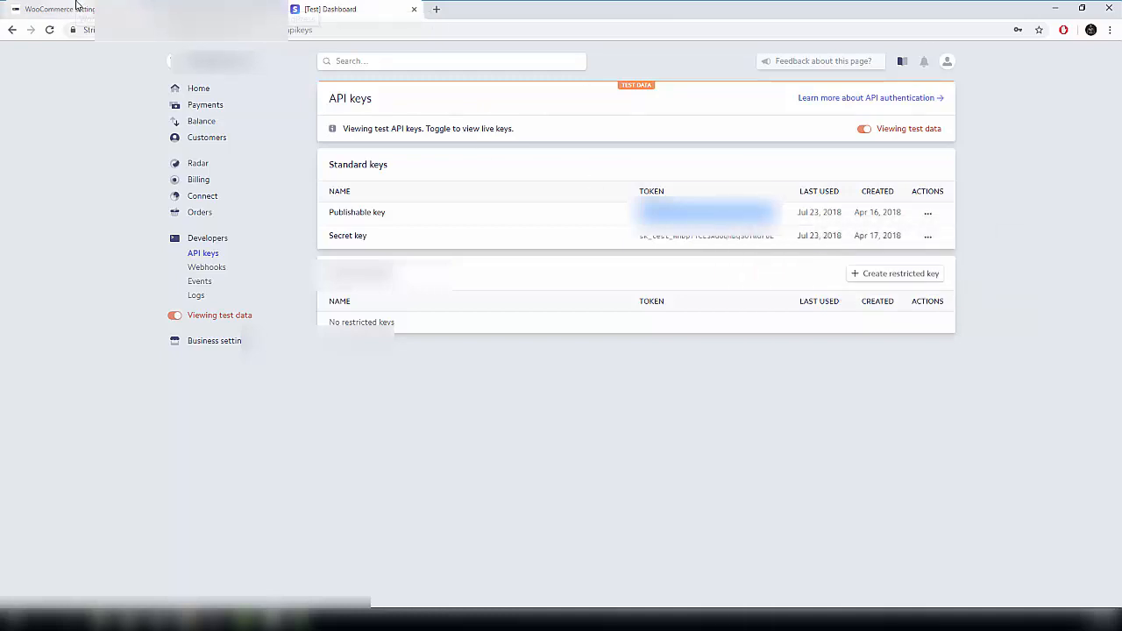
click(85, 8)
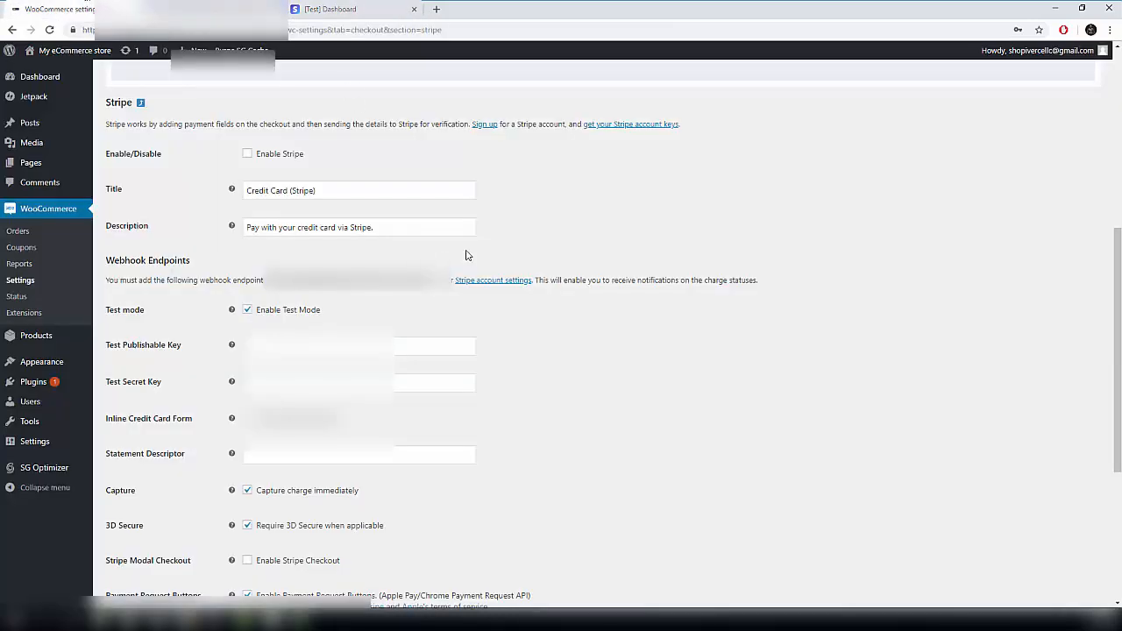
click(278, 349)
key(ctrl+v)
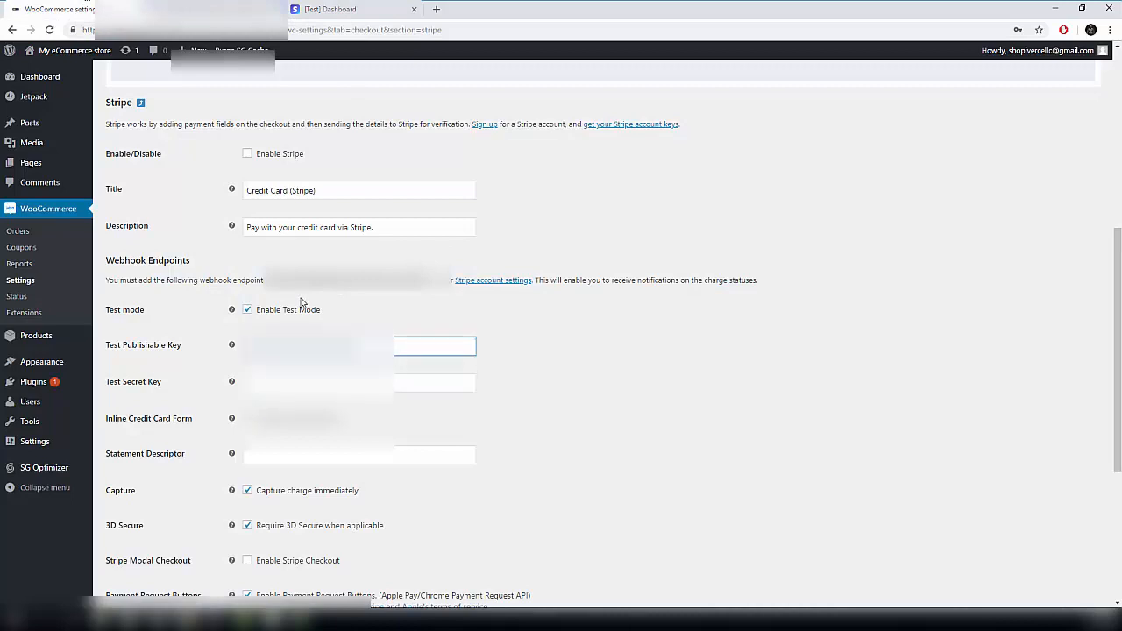
- Copy the secret test key from Stripe, paste it as the Test Secret Key in the WooCommerce Stripe settings and save
click(346, 11)
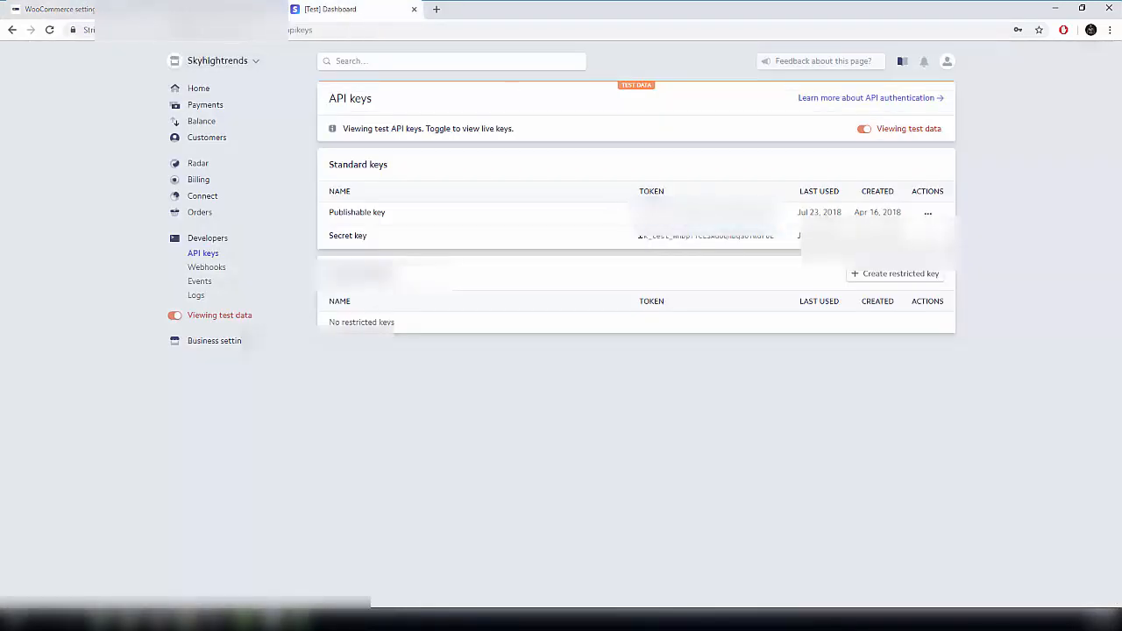
drag(639, 236, 778, 238)
right_click(751, 239)
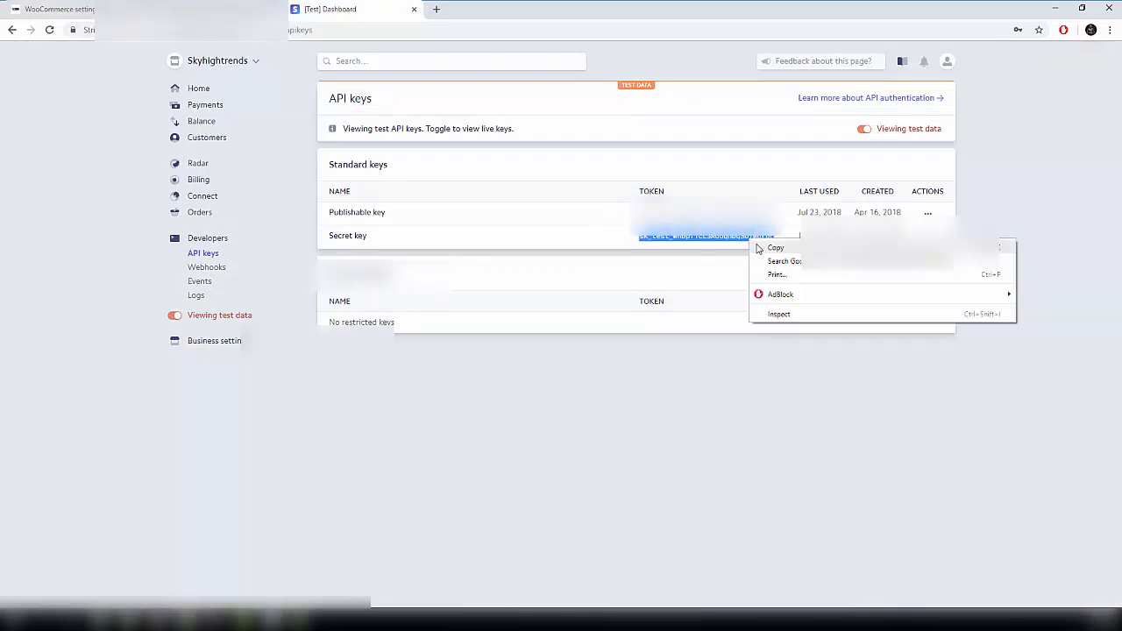
click(759, 248)
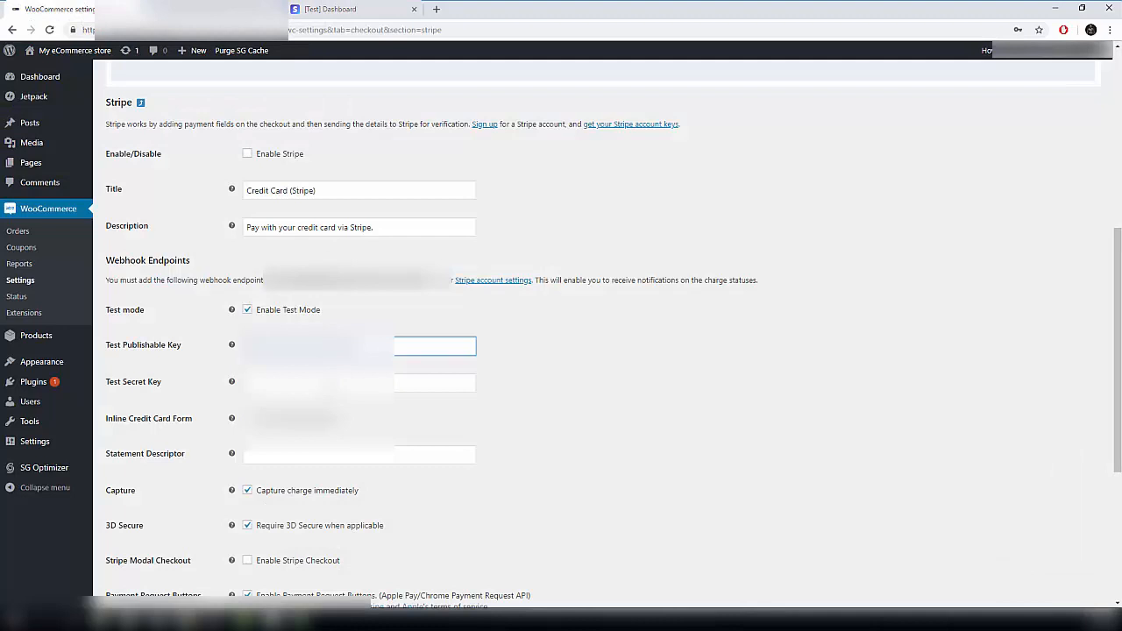
key(Tab)
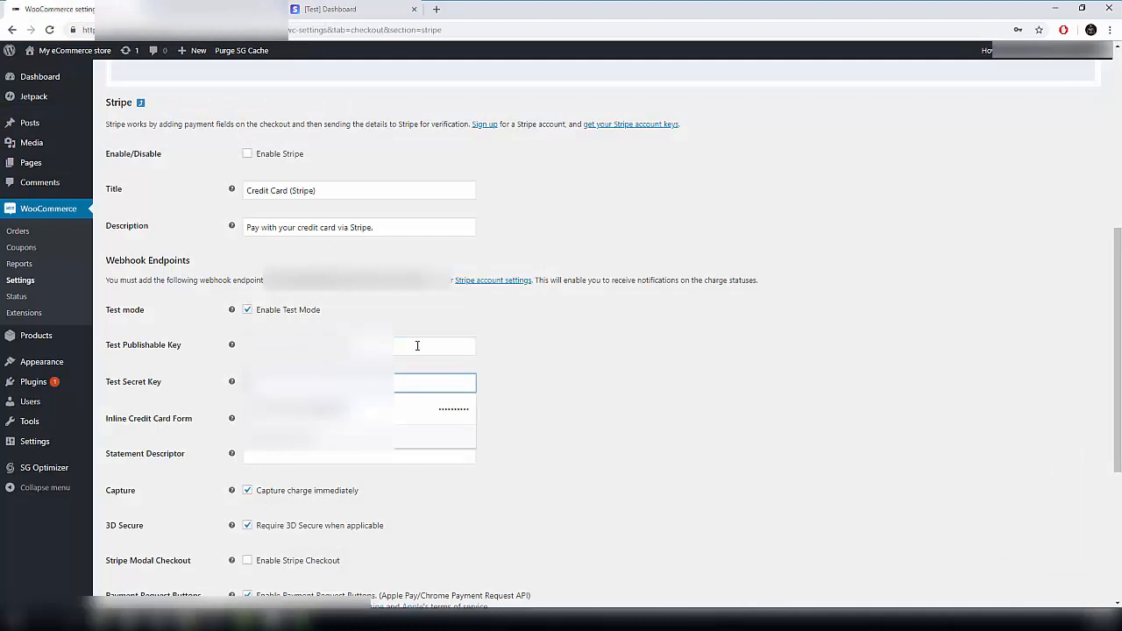
key(ctrl+v)
key(Return)
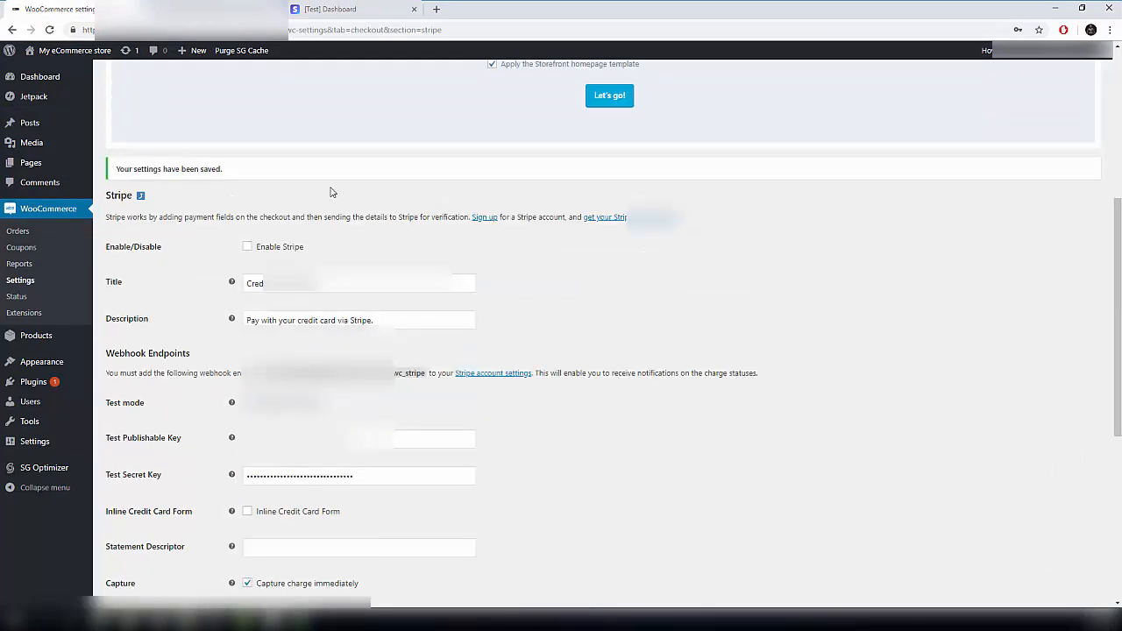
- Enable Stripe as a payment method in its WooCommerce settings and save the changes
scroll(330, 208, down, 4)
scroll(329, 209, up, 1)
scroll(330, 208, up, 4)
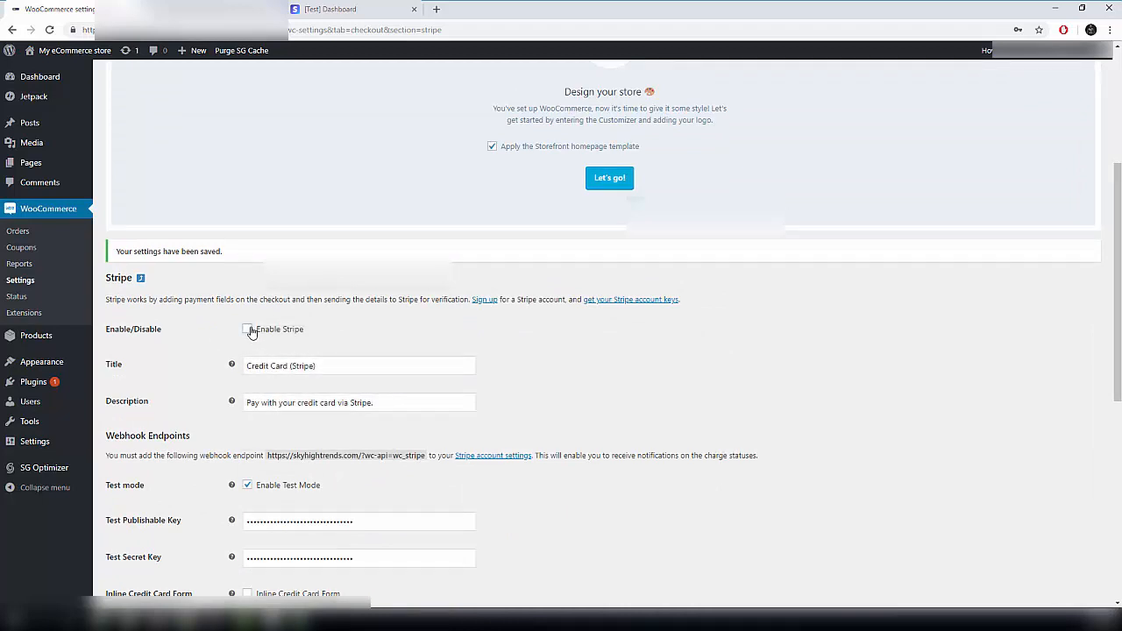
click(248, 330)
scroll(246, 394, down, 5)
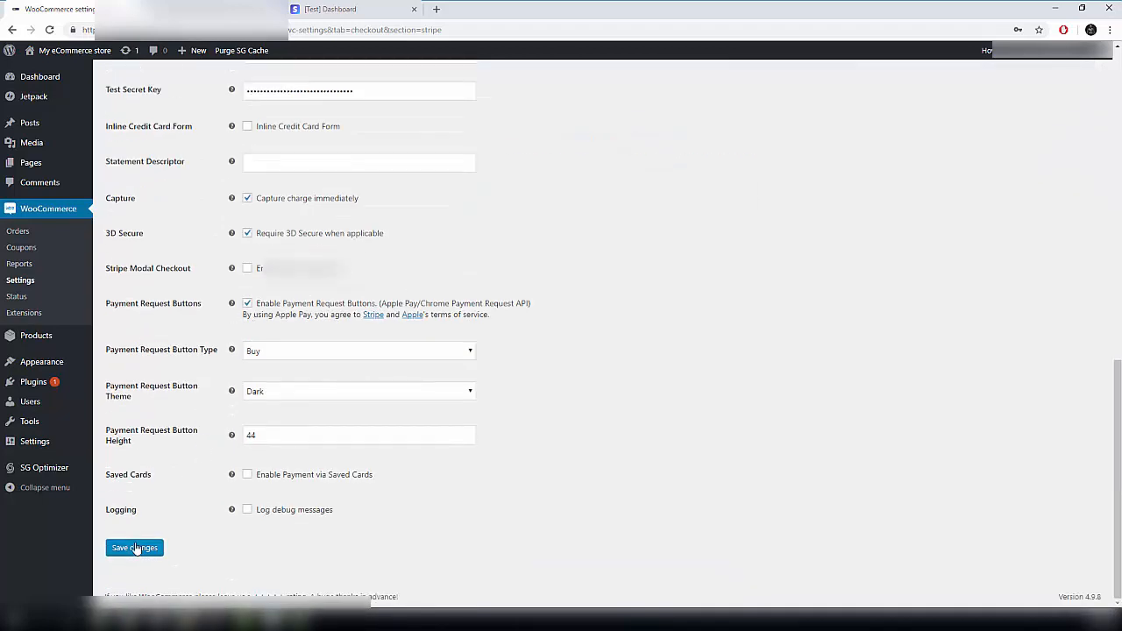
click(137, 548)
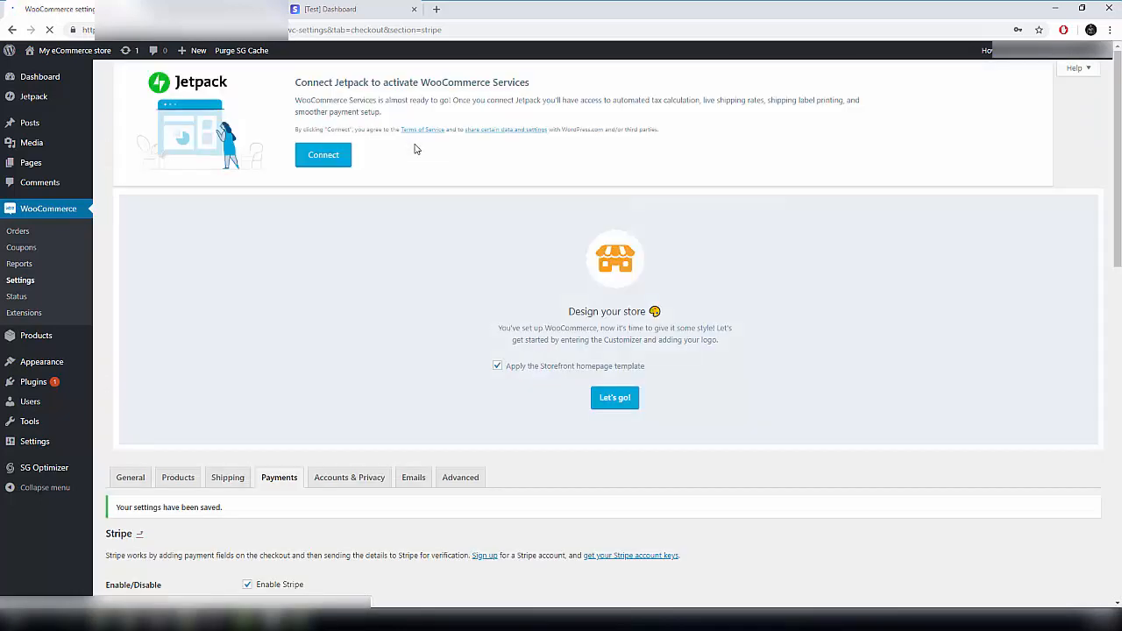
scroll(363, 233, down, 3)
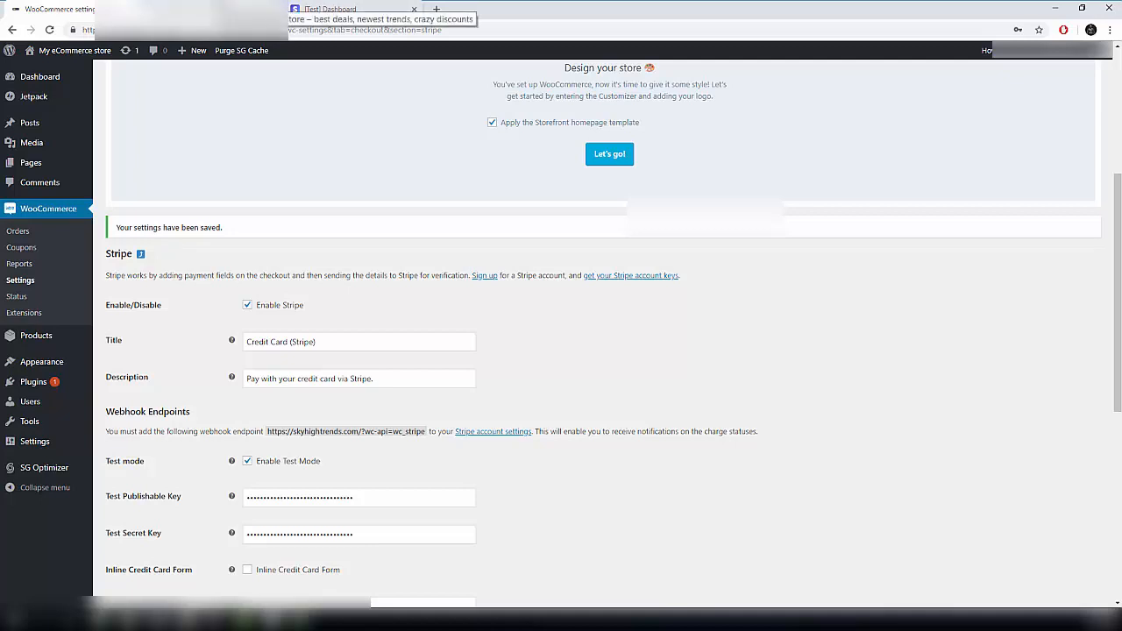
- Switch to the storefront's Shop page, add the Quartz Watch to the cart and proceed to checkout from the cart
click(351, 9)
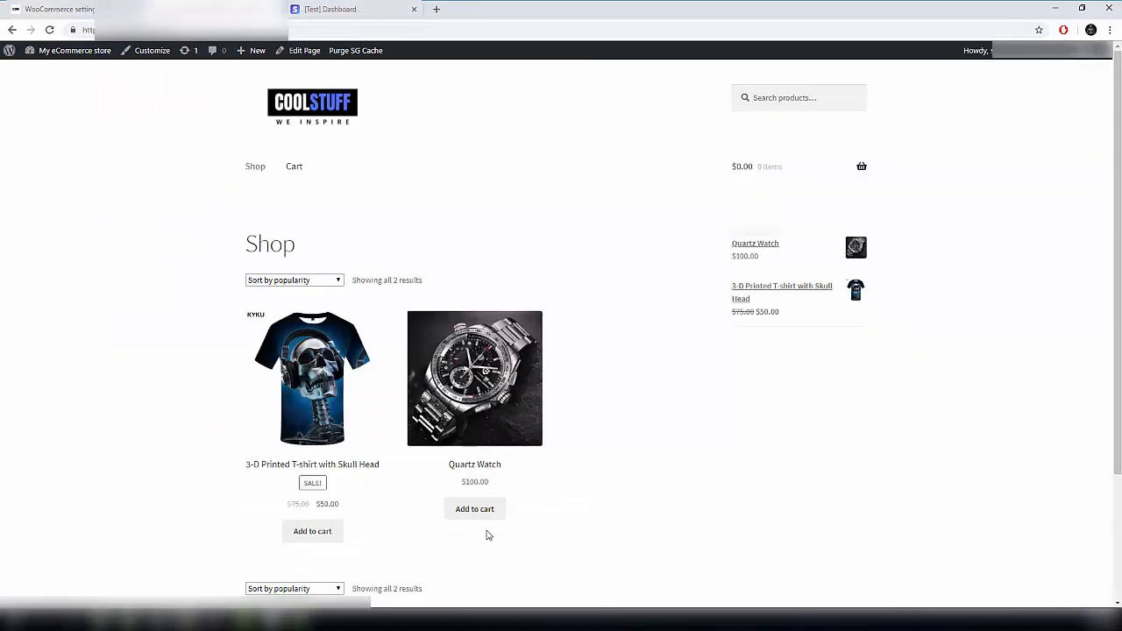
click(476, 508)
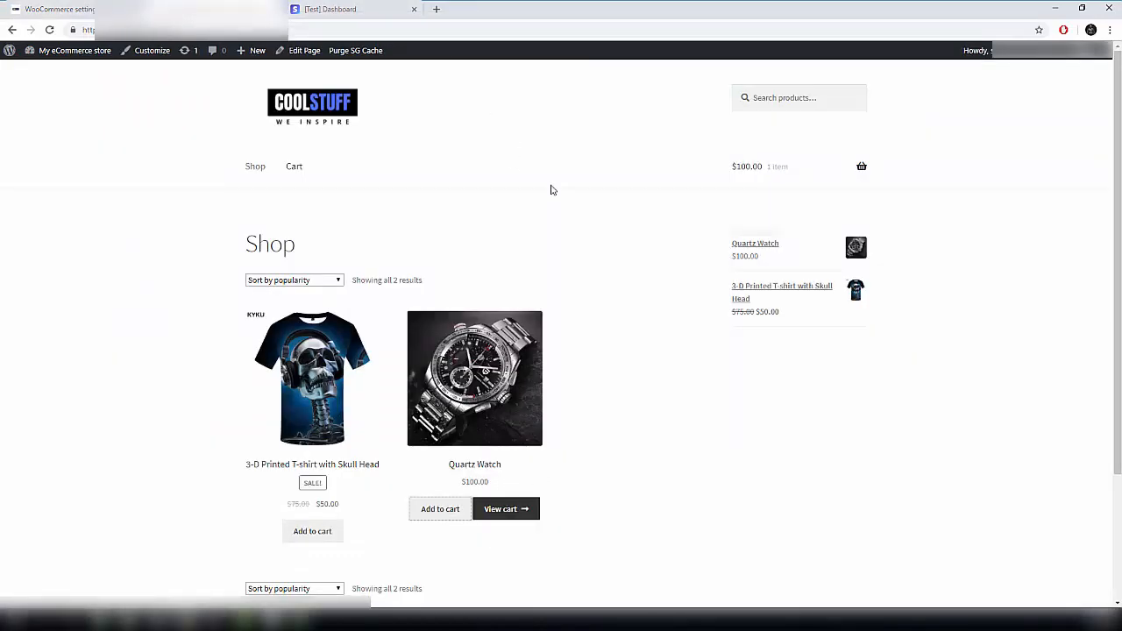
click(497, 508)
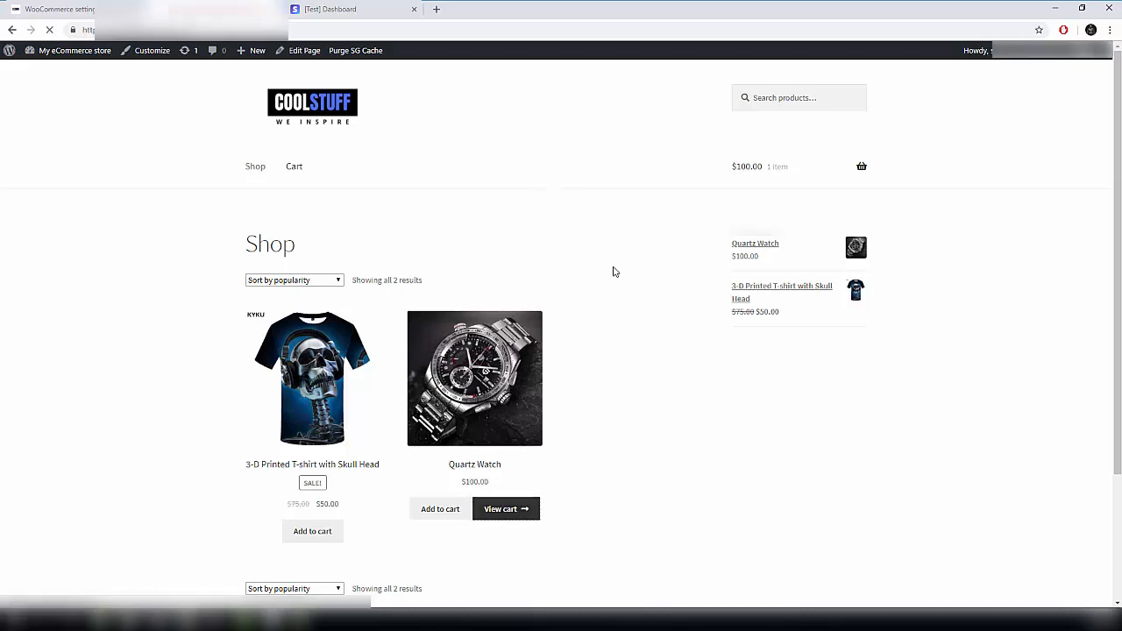
scroll(514, 201, down, 1)
scroll(575, 213, down, 3)
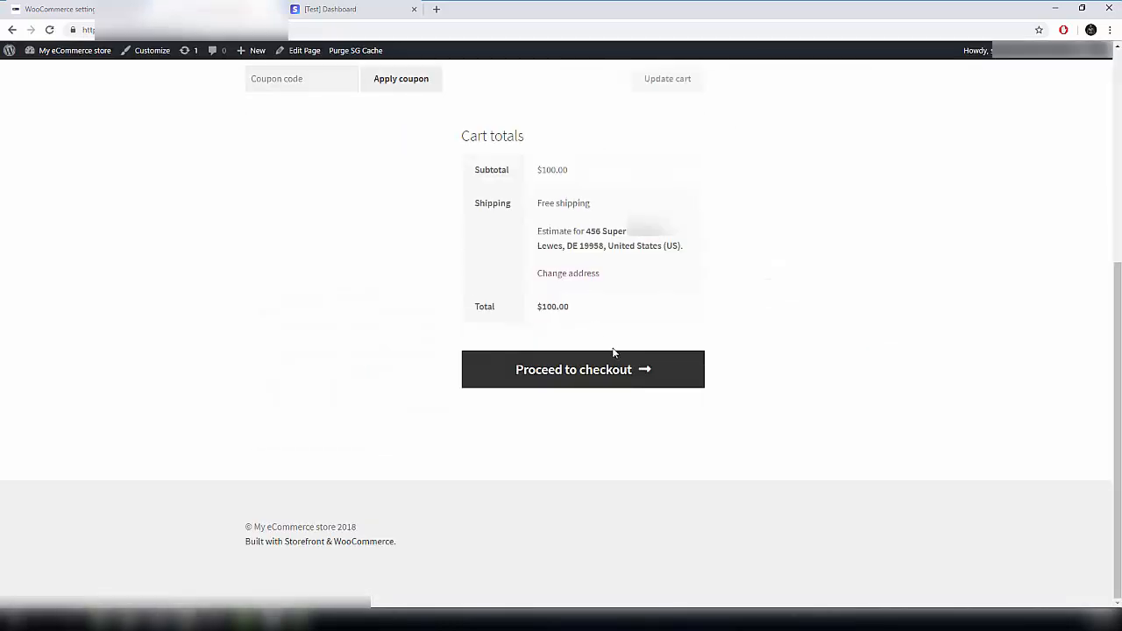
click(609, 373)
- Fill in the Stripe credit card fields with the suggested test card number, a card security code and expiry date 03 / 21
scroll(679, 365, down, 3)
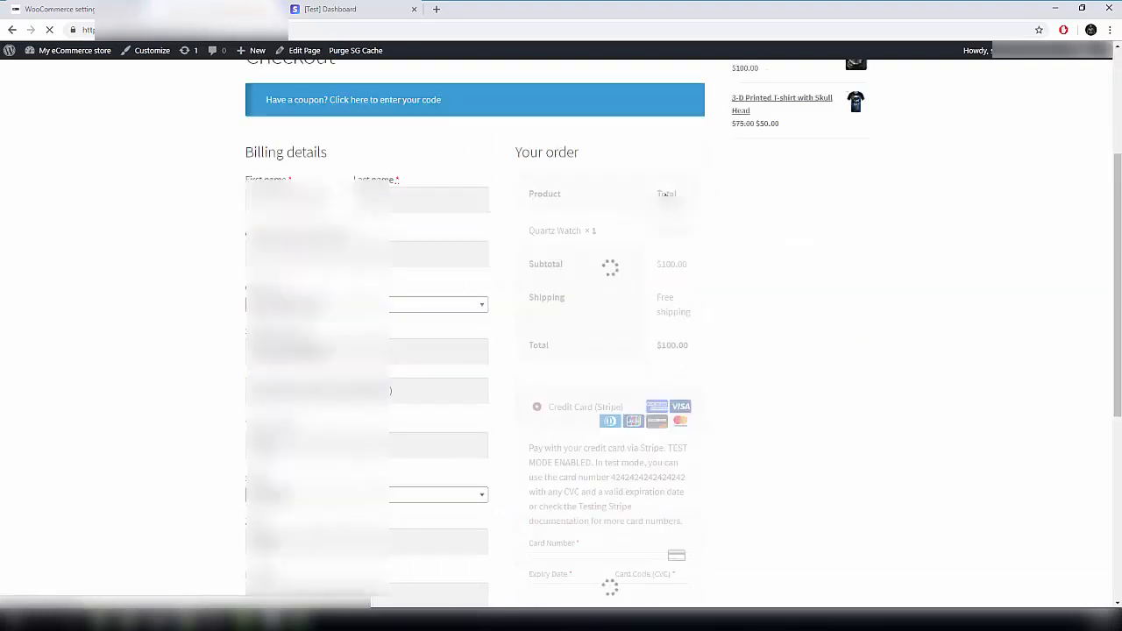
scroll(679, 365, down, 1)
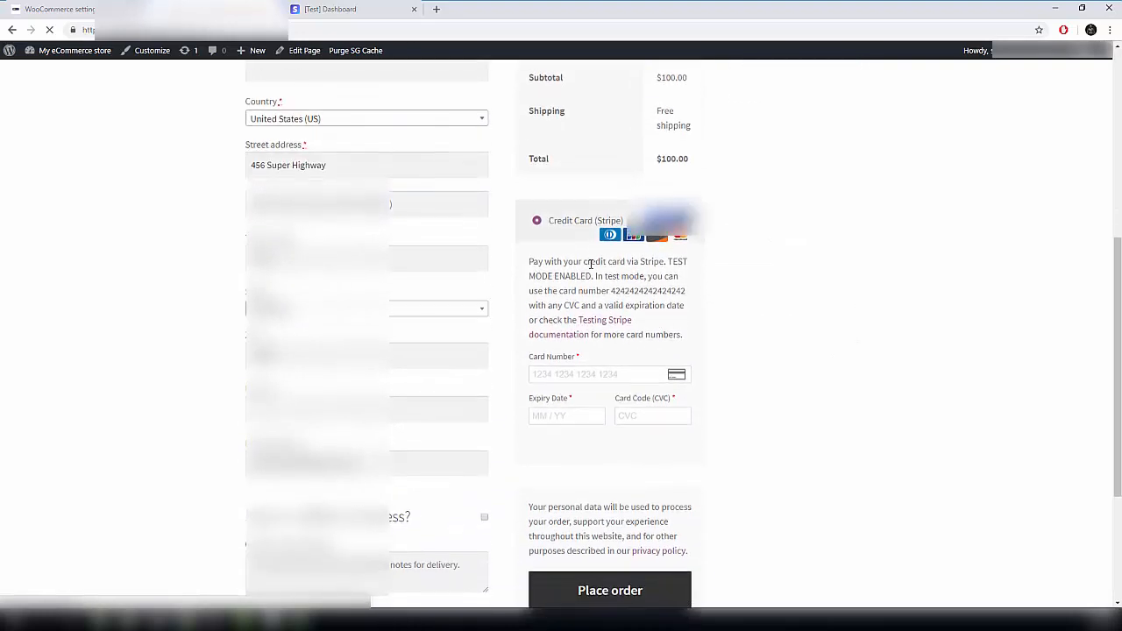
double_click(653, 290)
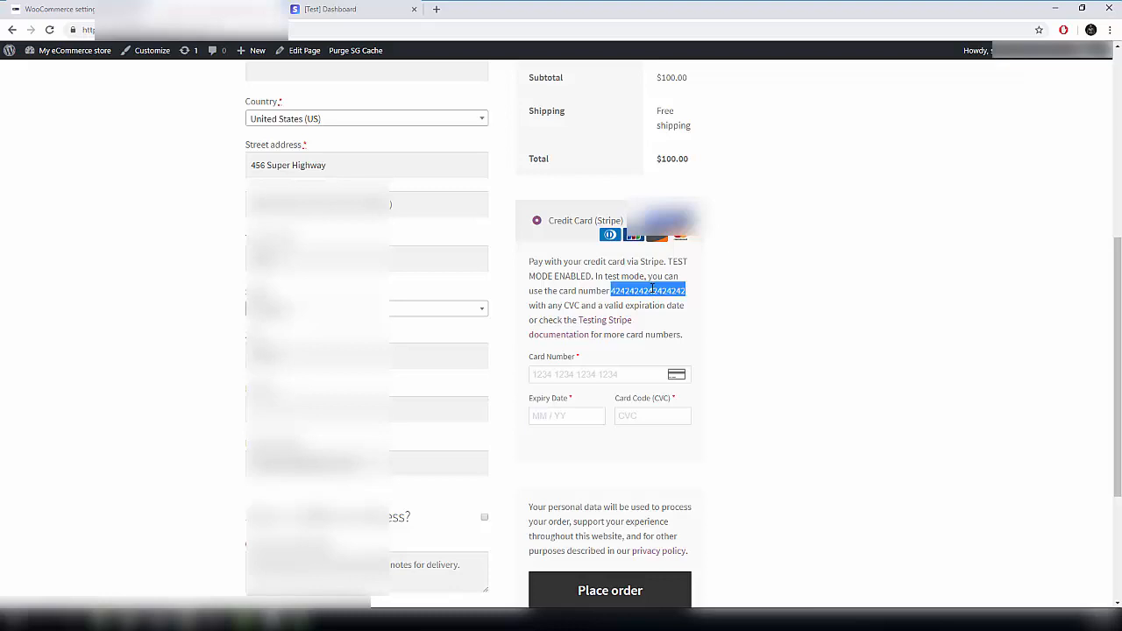
click(604, 374)
key(ctrl+v)
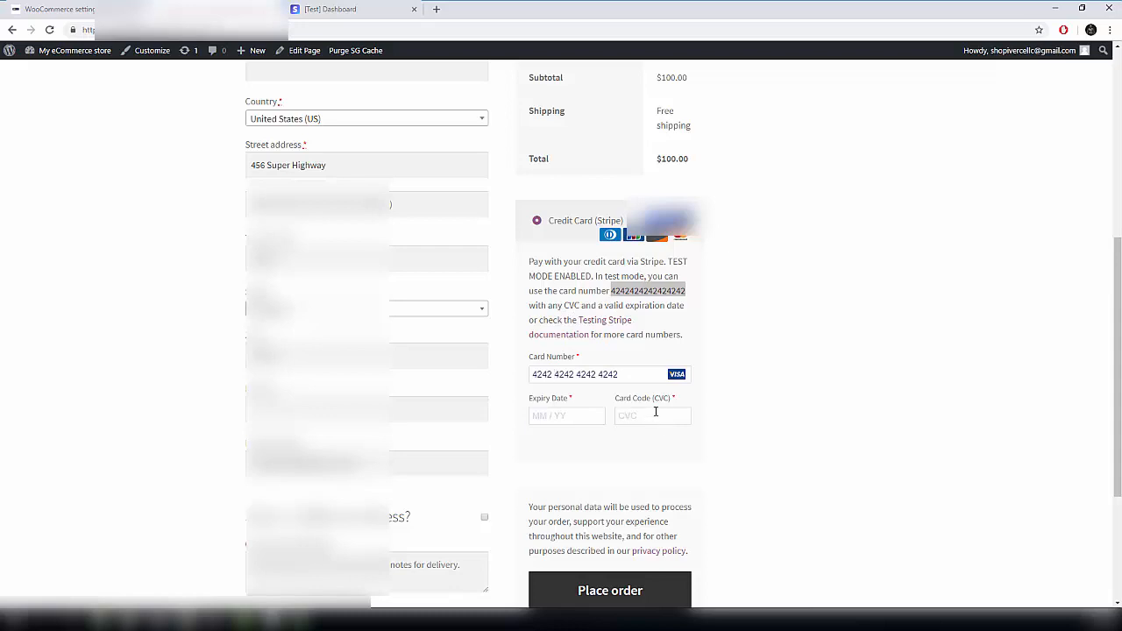
text(454)
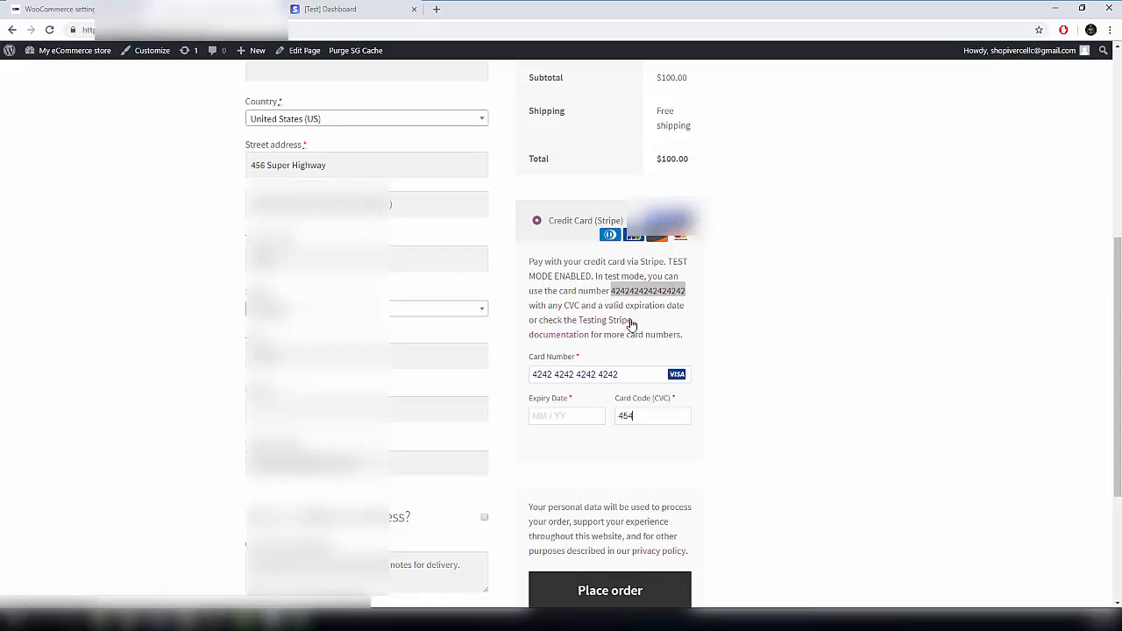
click(534, 410)
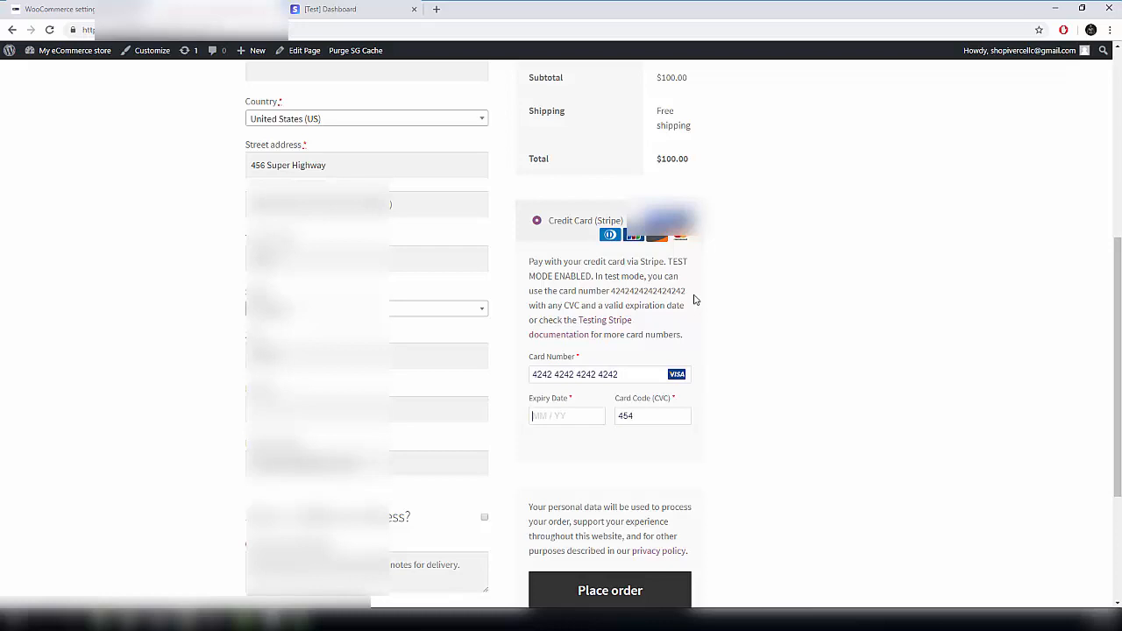
text(03 / 21)
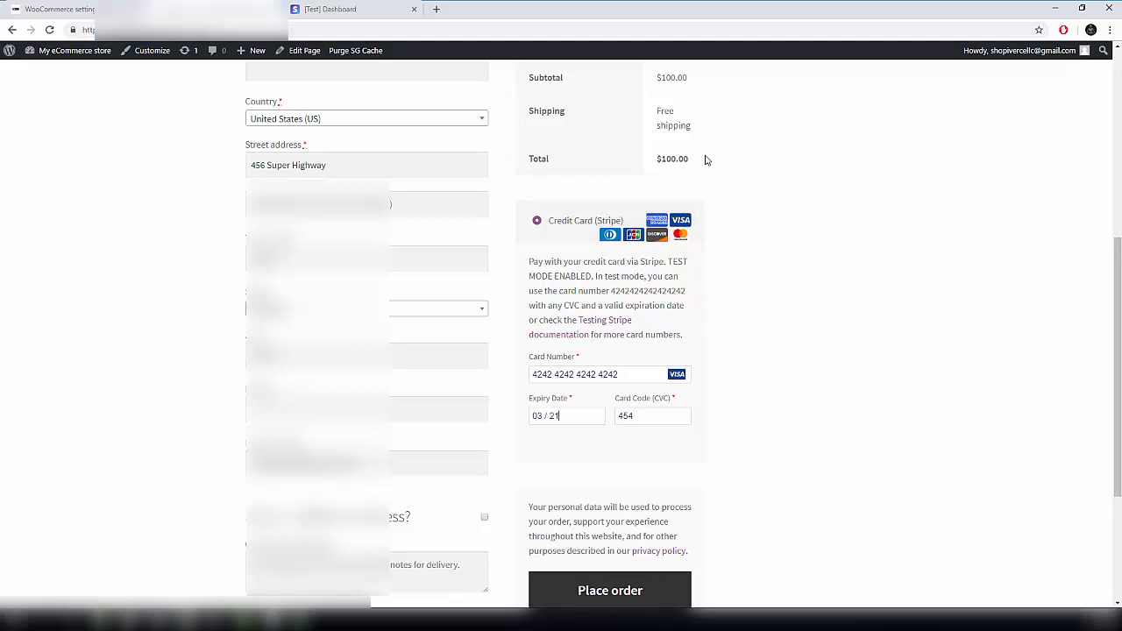
- Complete the billing details with the customer's first name, last name, phone number and e-mail address
scroll(659, 186, up, 2)
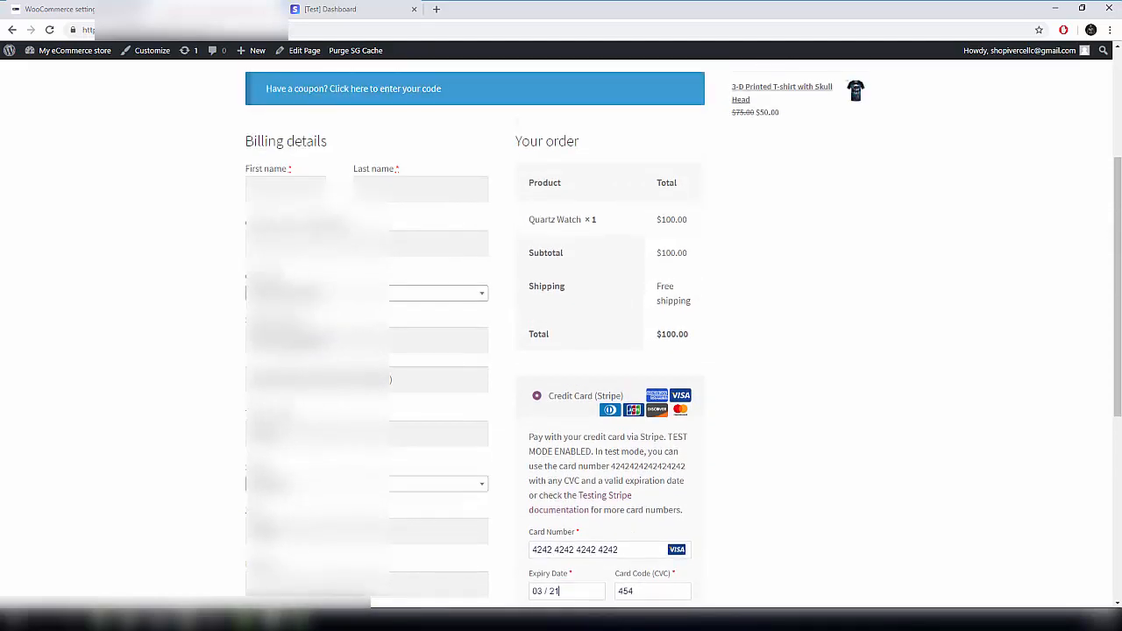
scroll(226, 393, up, 1)
scroll(205, 229, down, 3)
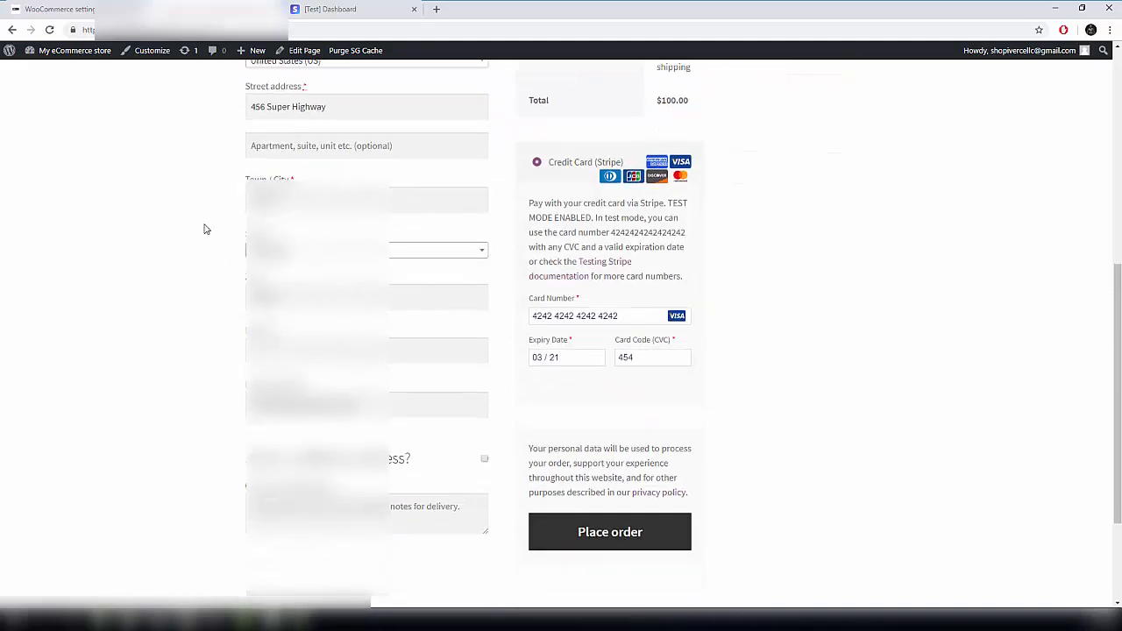
scroll(232, 325, up, 3)
click(285, 190)
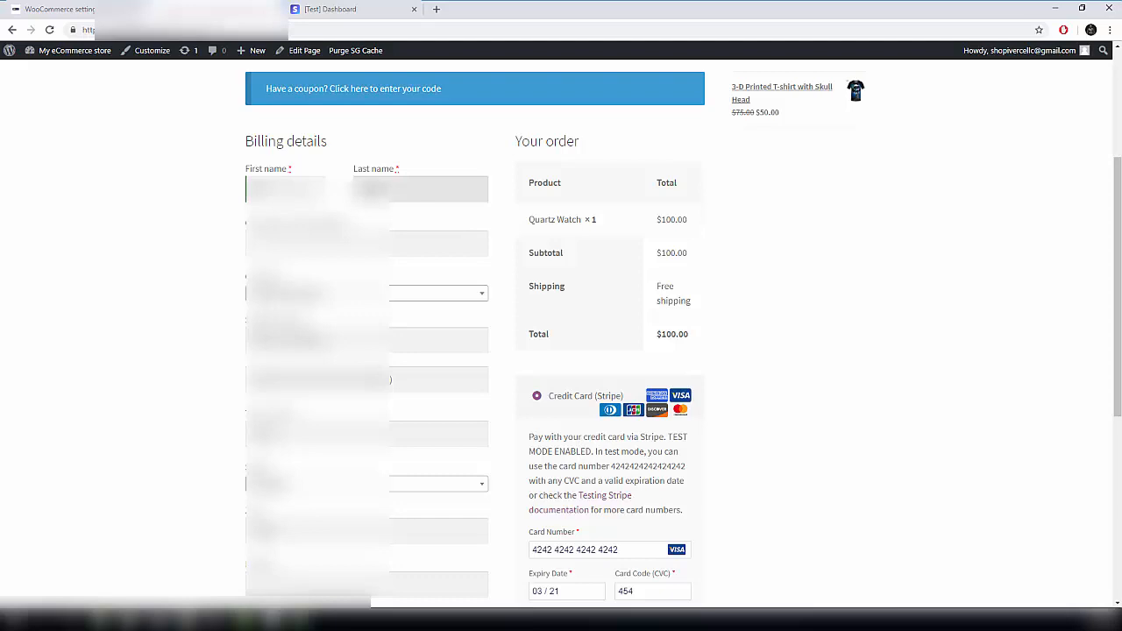
scroll(75, 173, down, 2)
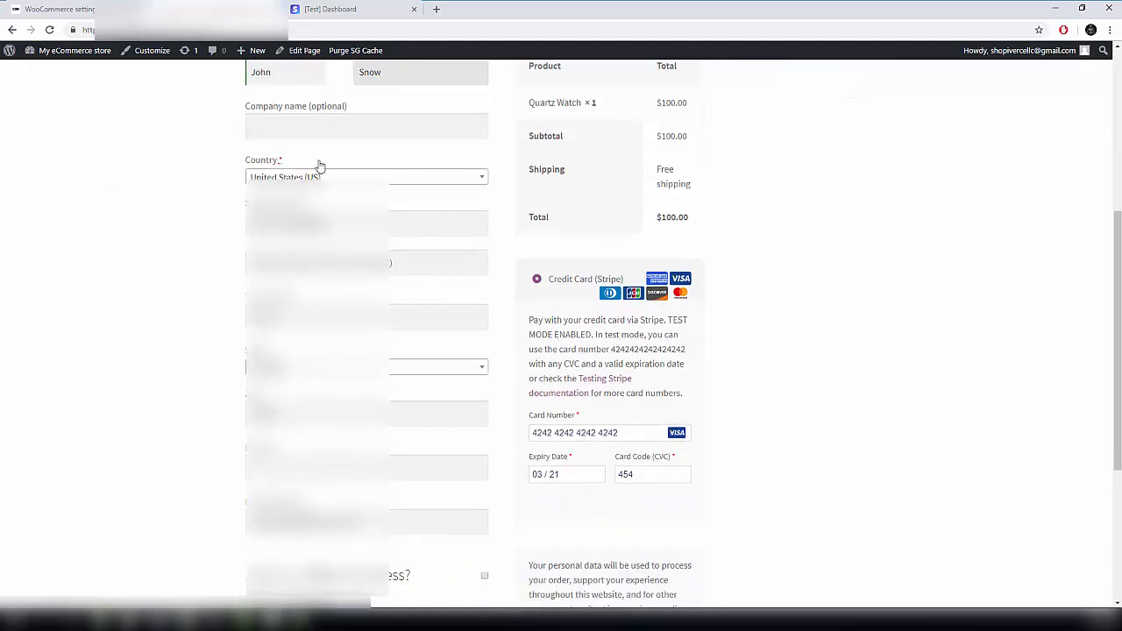
scroll(220, 233, down, 2)
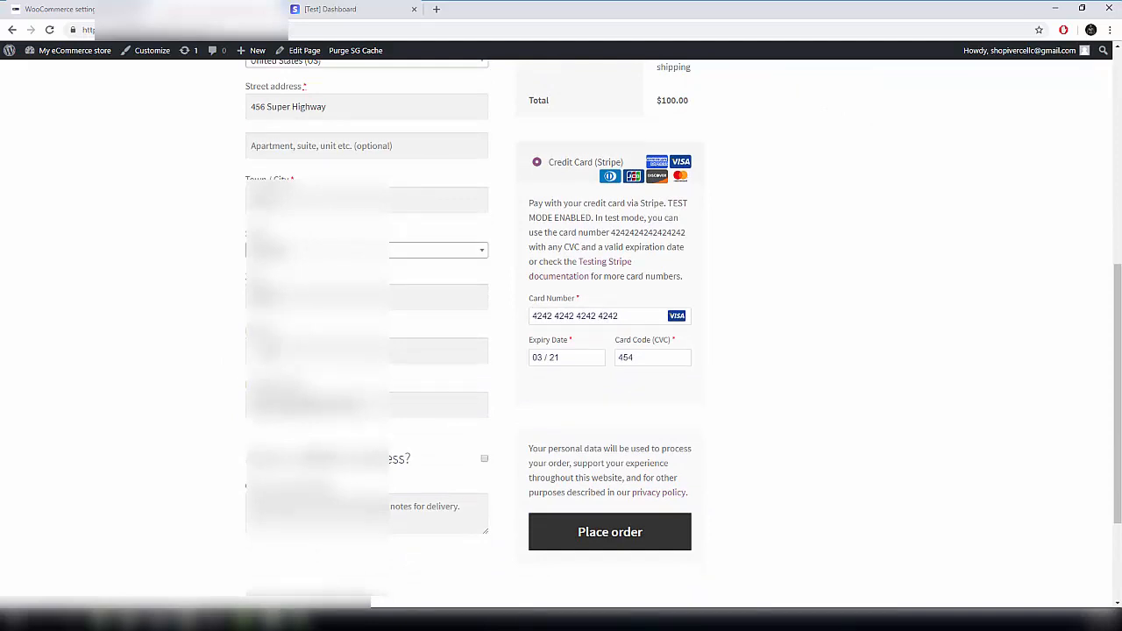
click(366, 351)
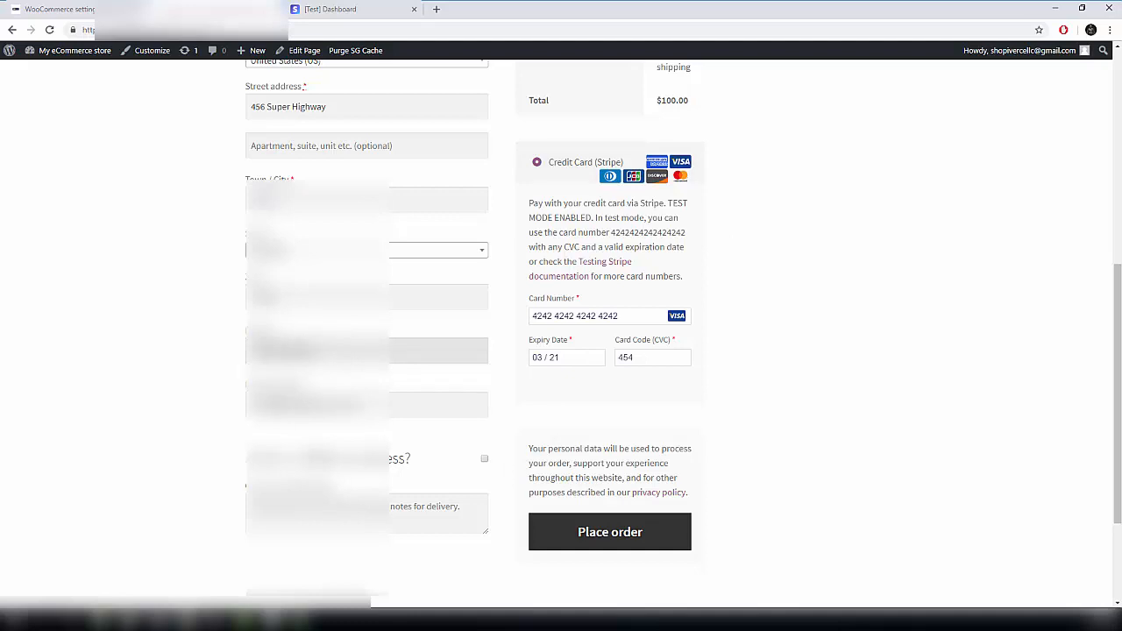
key(Tab)
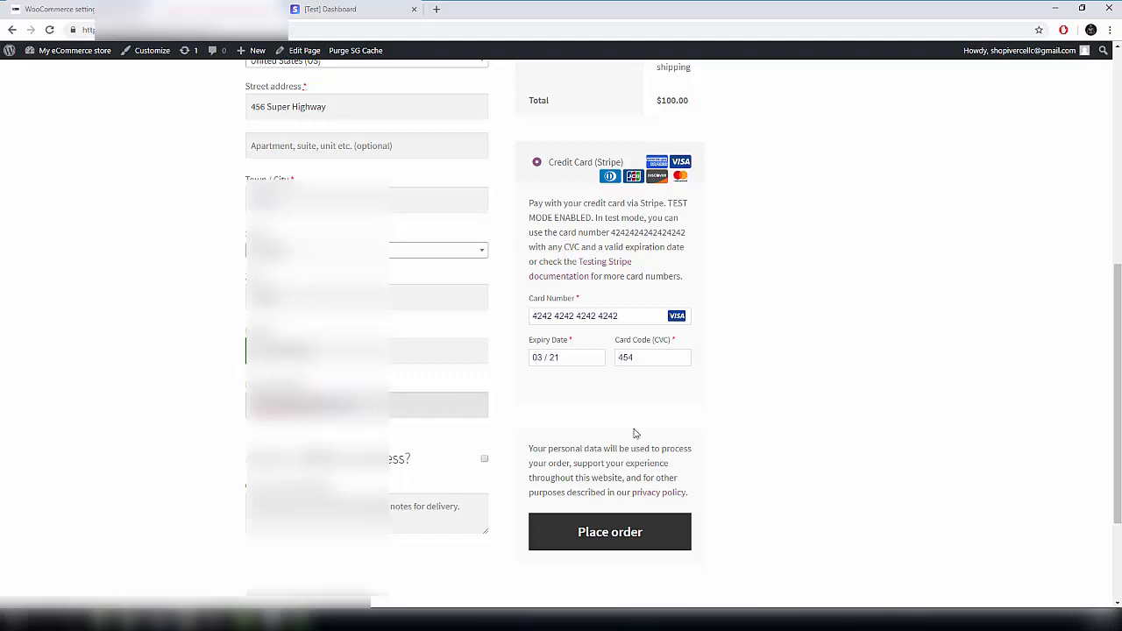
- Place the order for the Quartz Watch with the Stripe test card and look over the order confirmation page
scroll(635, 433, up, 1)
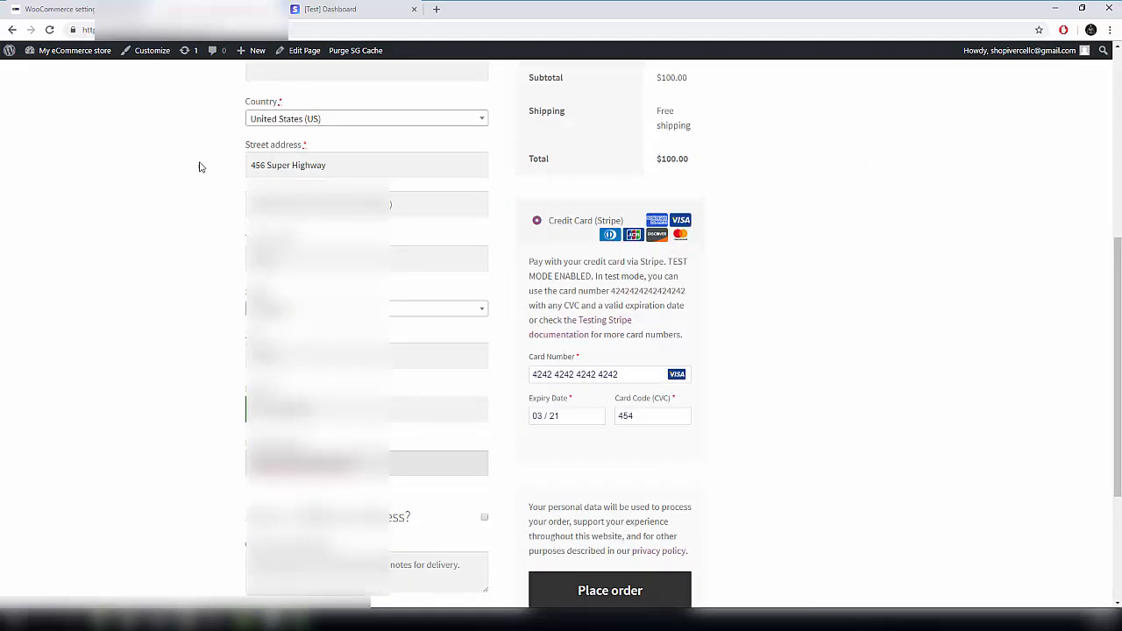
scroll(426, 170, down, 3)
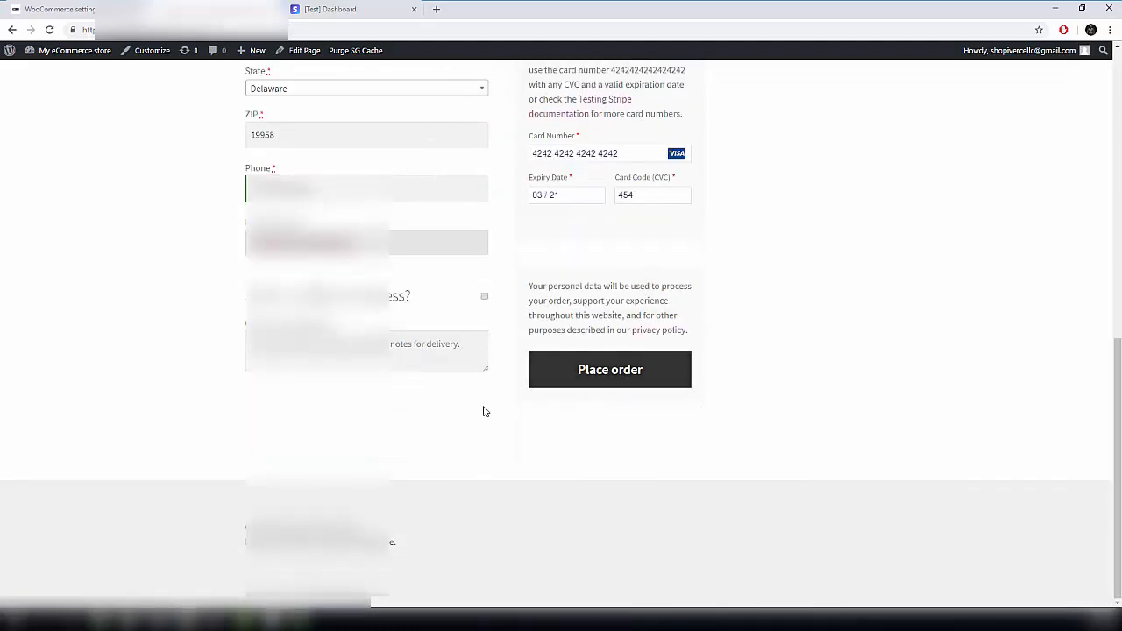
click(608, 375)
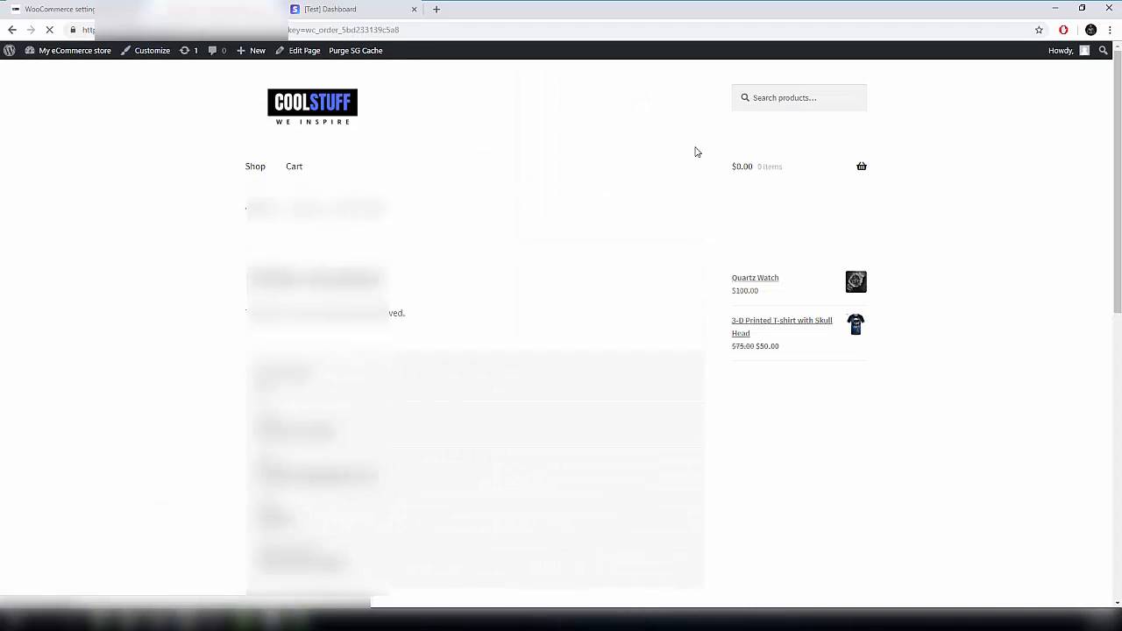
scroll(561, 333, down, 2)
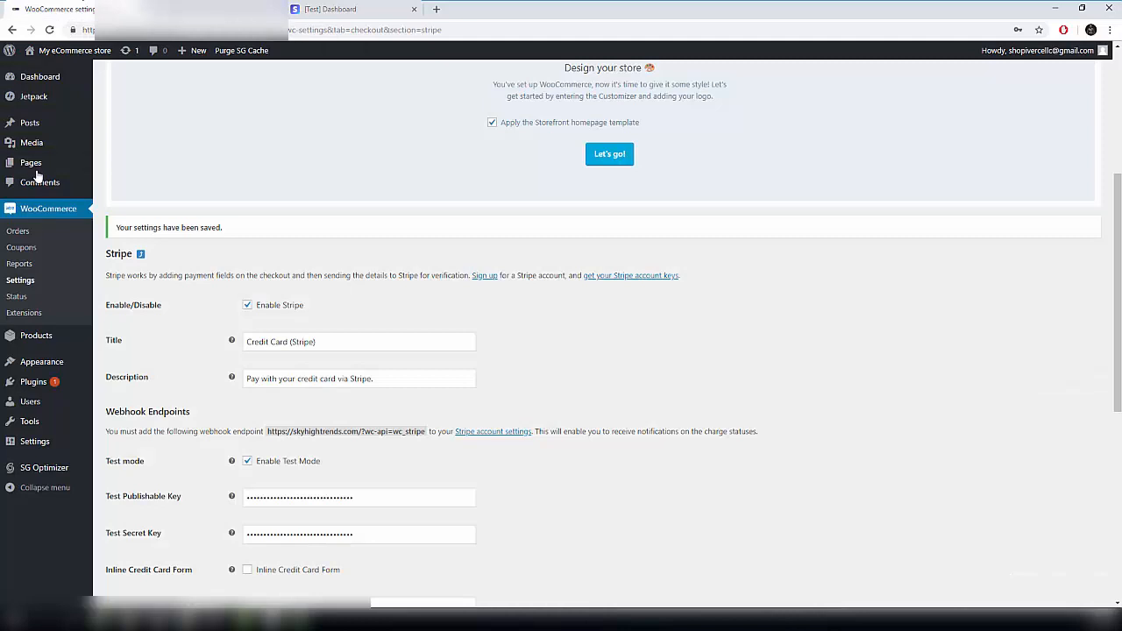
- Open the new test order from the WooCommerce orders list and examine its customer details, items, Stripe fee and payout
click(25, 233)
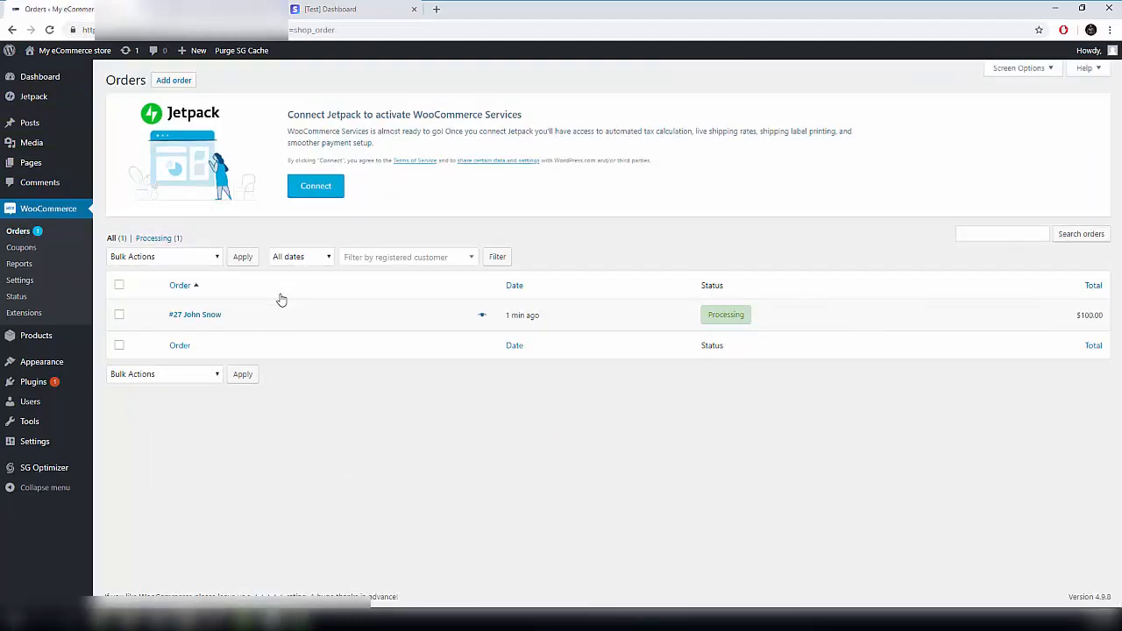
click(201, 316)
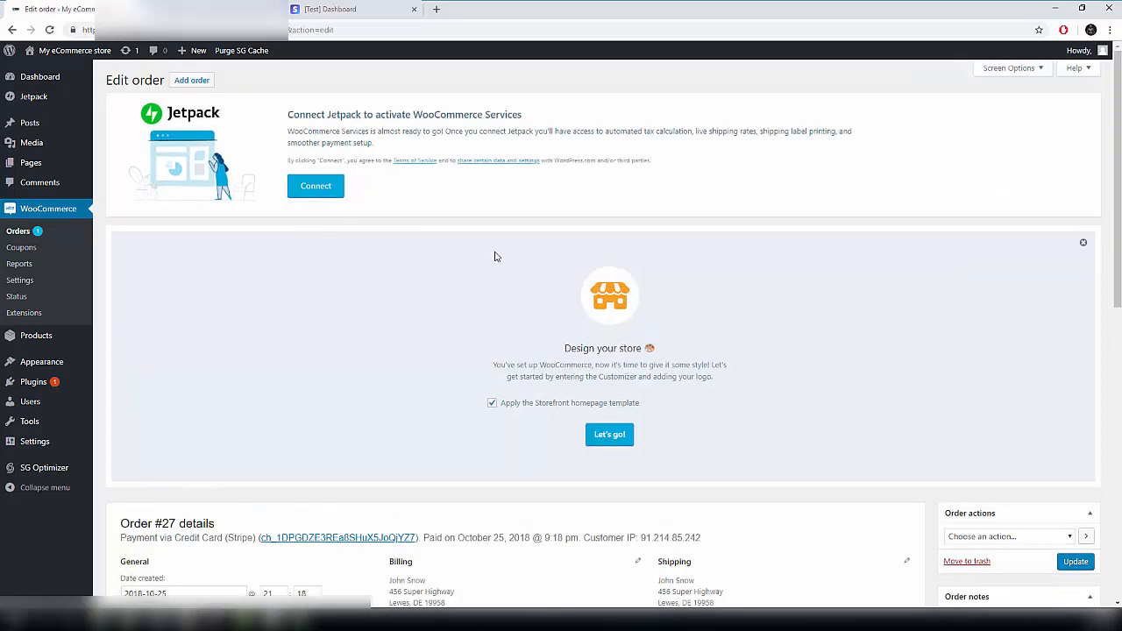
scroll(459, 228, down, 5)
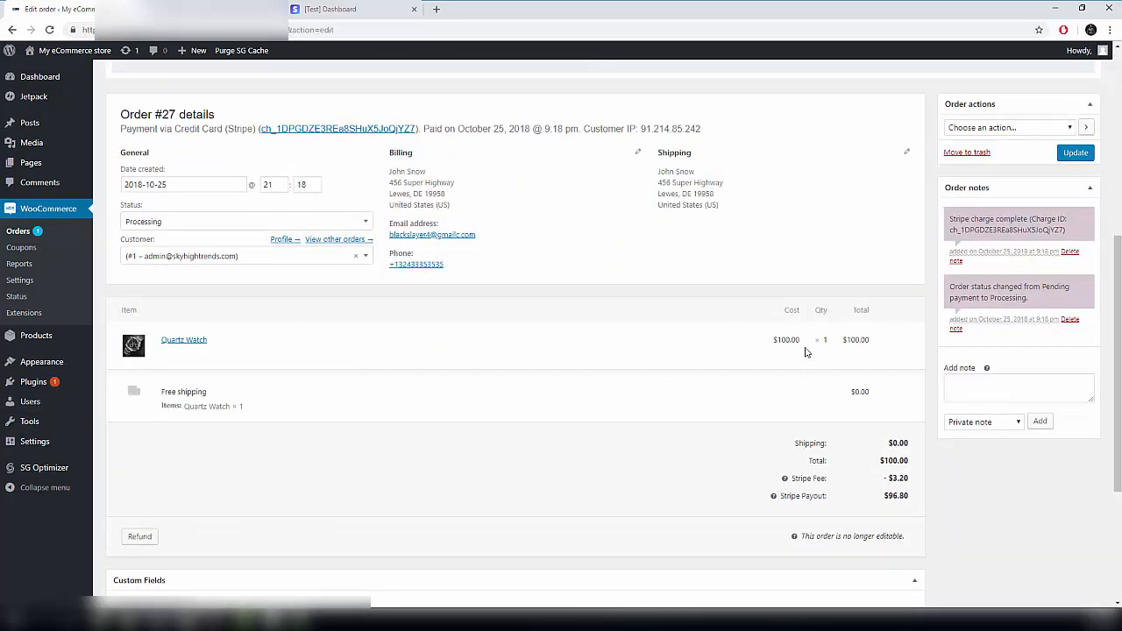
scroll(877, 351, down, 2)
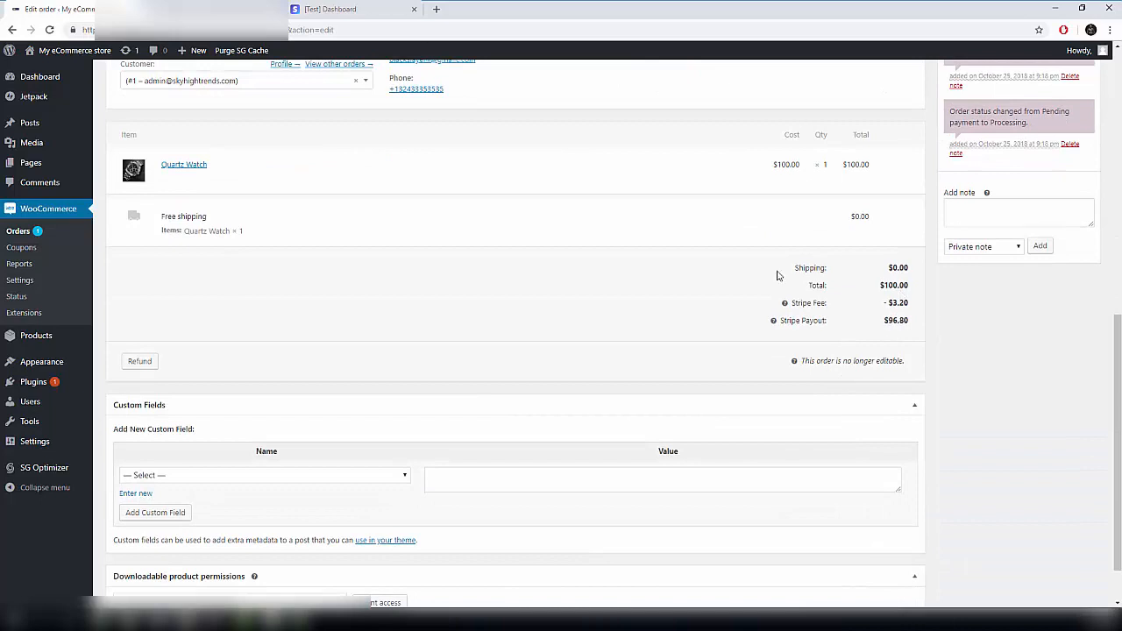
- Read the Stripe fee explanation on the test order, then review the order's totals, billing, shipping and payment details
scroll(780, 289, down, 1)
scroll(794, 320, up, 1)
mouse_move(786, 304)
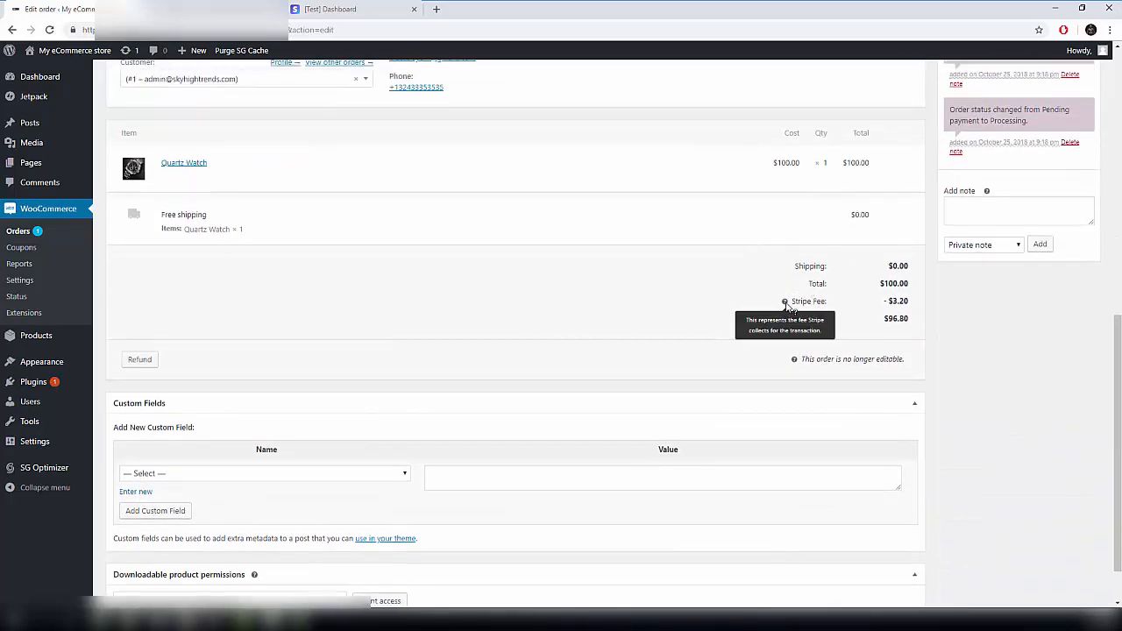
scroll(701, 229, down, 1)
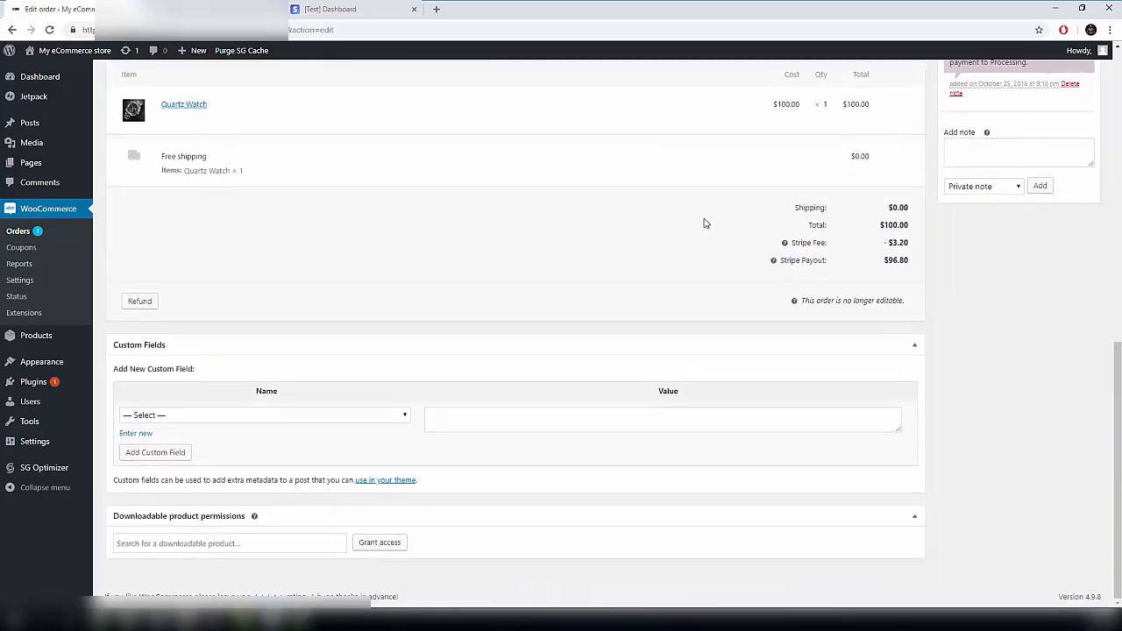
scroll(701, 221, up, 4)
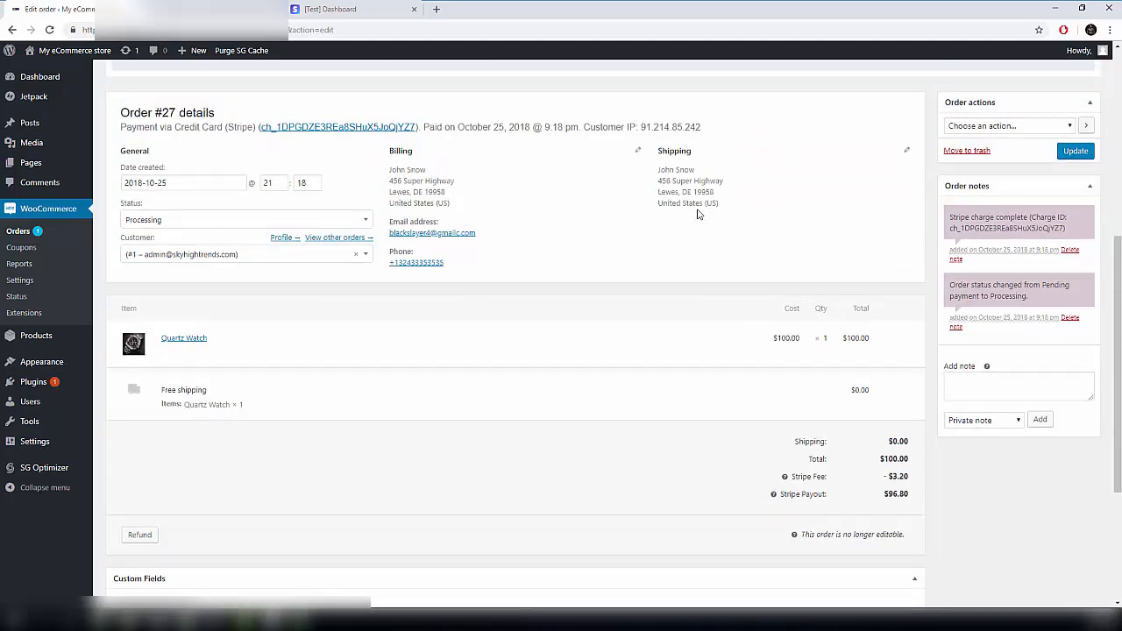
scroll(484, 196, up, 7)
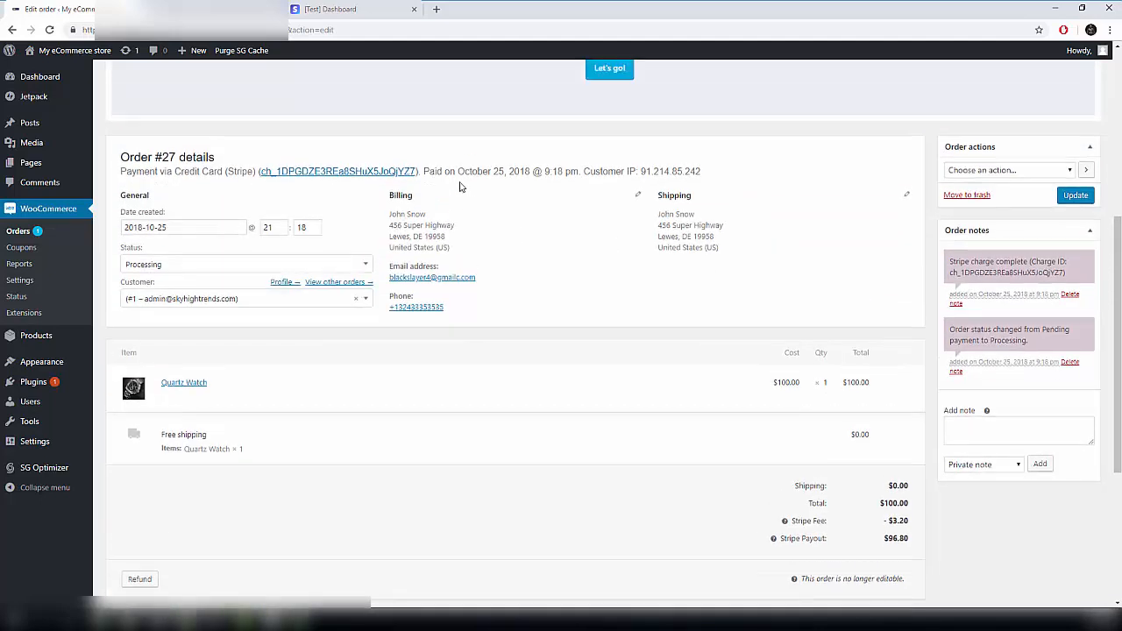
scroll(345, 89, down, 3)
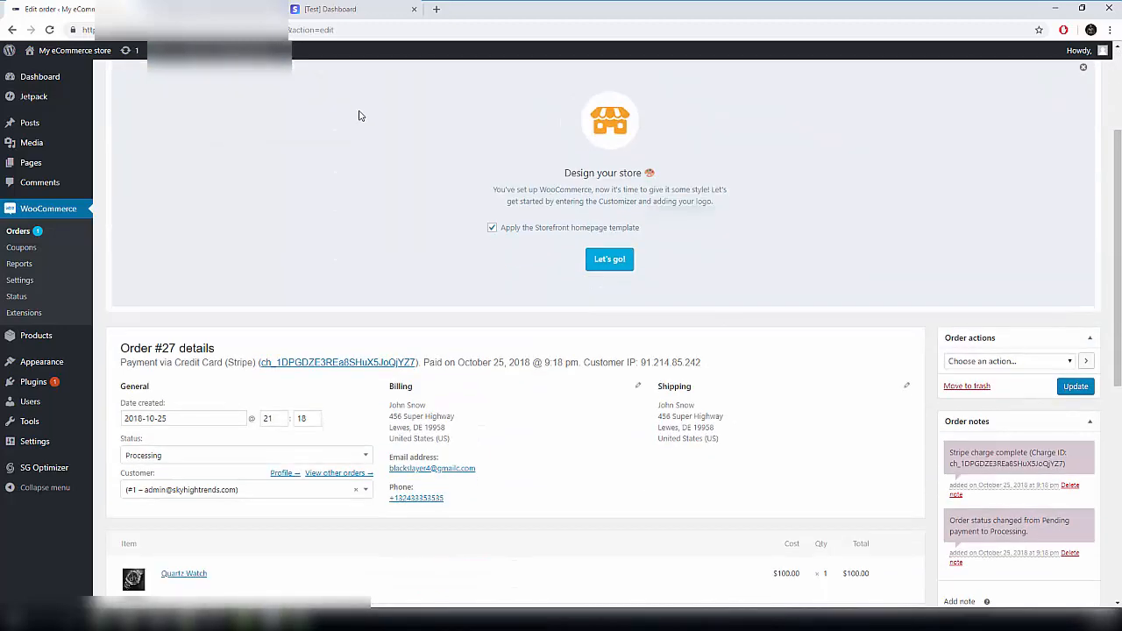
- Switch the Stripe dashboard's API keys page from test data to live data and locate the live publishable and secret keys
click(353, 8)
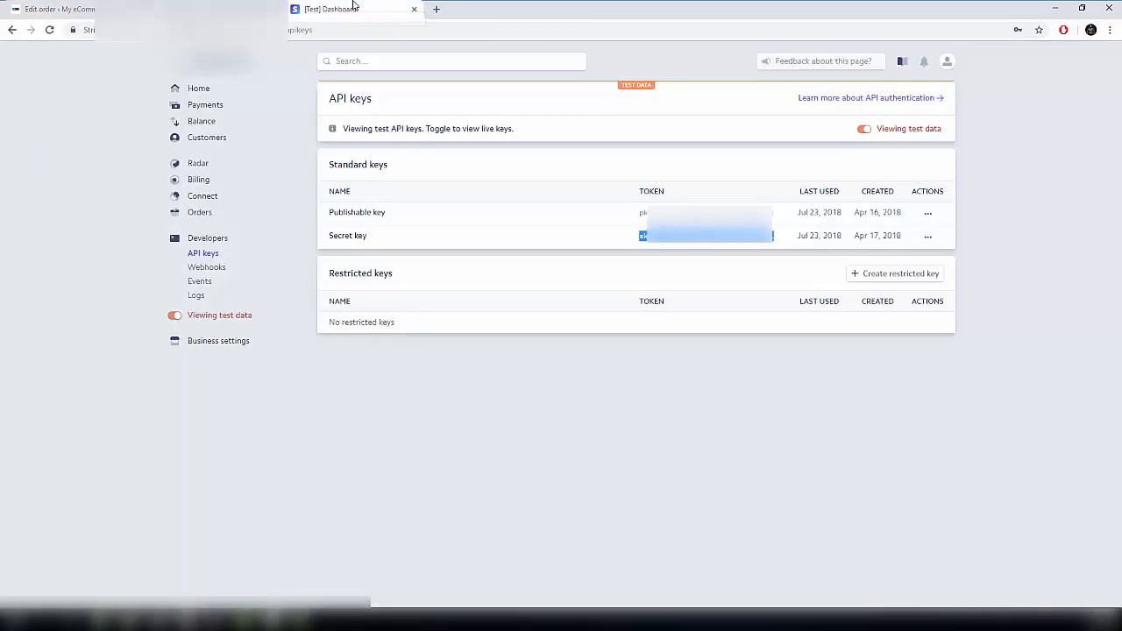
click(863, 131)
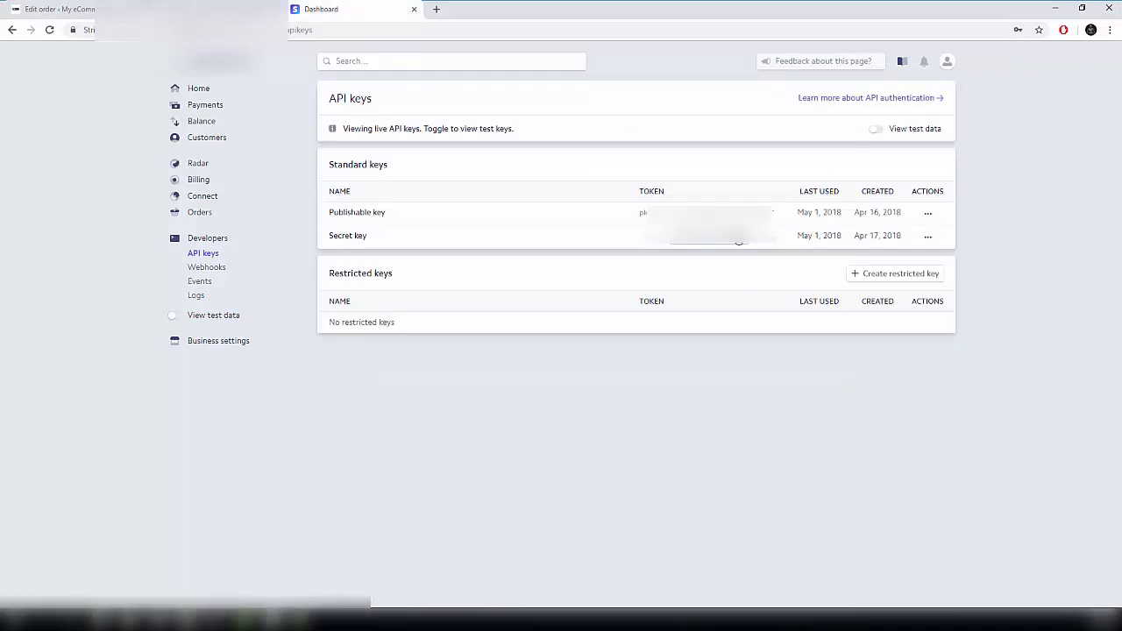
click(682, 240)
drag(640, 214, 701, 234)
click(701, 230)
drag(639, 213, 781, 240)
click(714, 229)
- Open the WooCommerce Stripe Gateway plugin's settings in WordPress and disable test mode
click(114, 10)
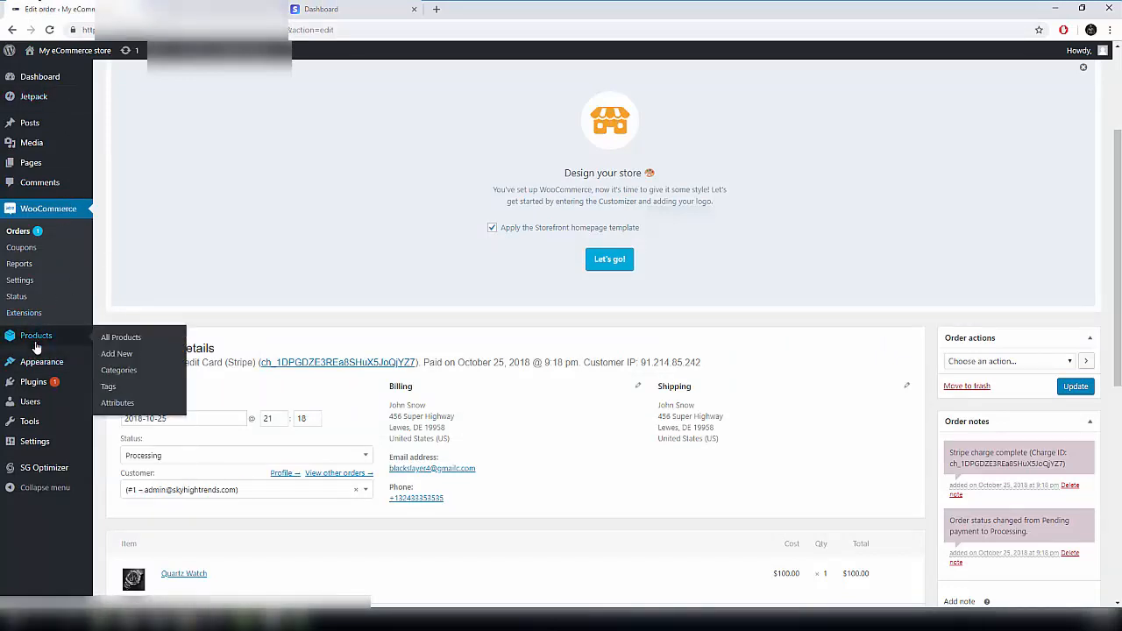
mouse_move(39, 383)
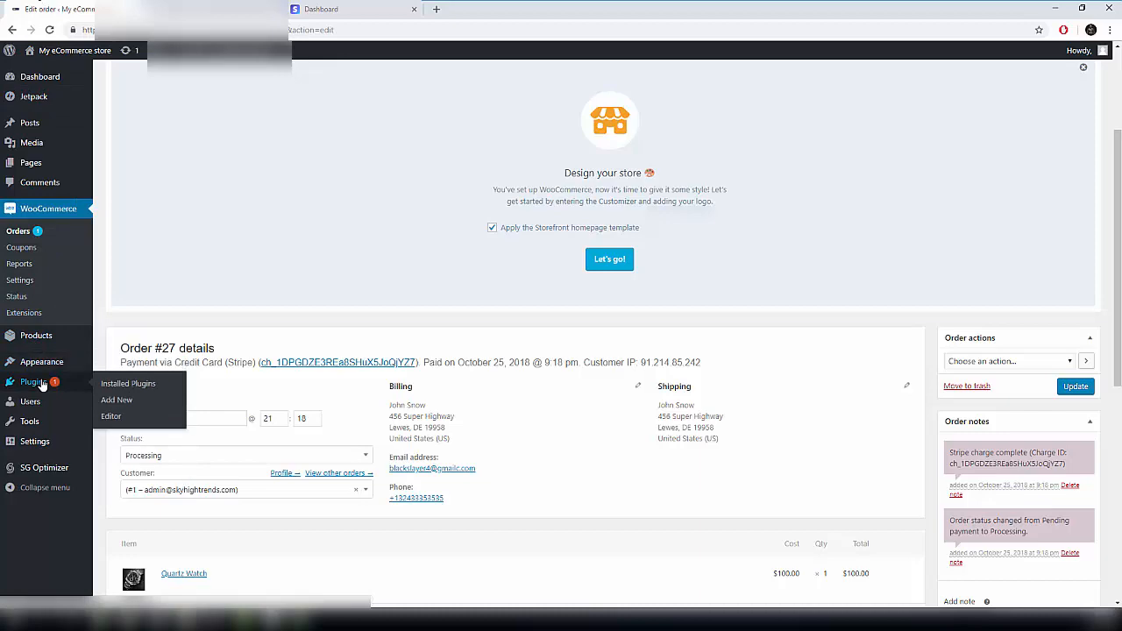
click(129, 384)
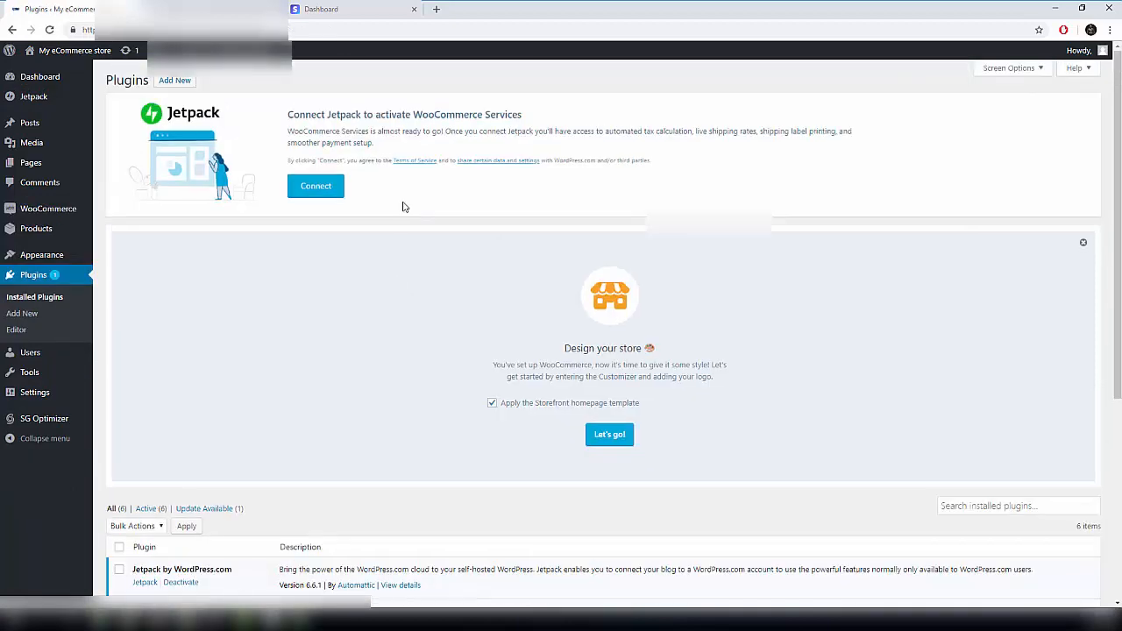
scroll(400, 198, down, 4)
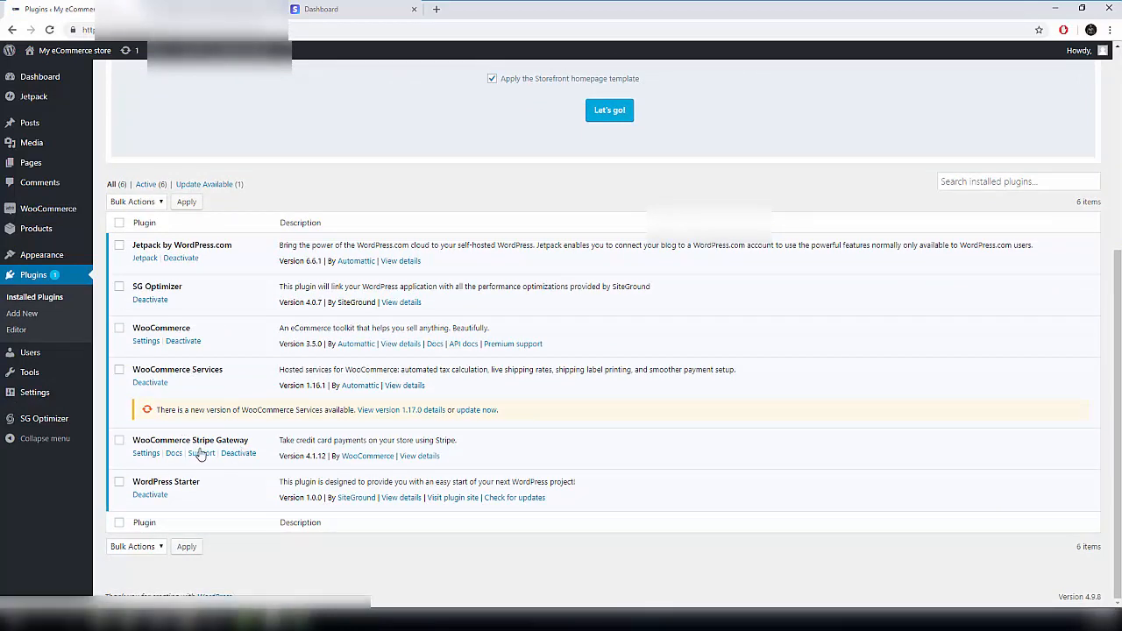
click(140, 455)
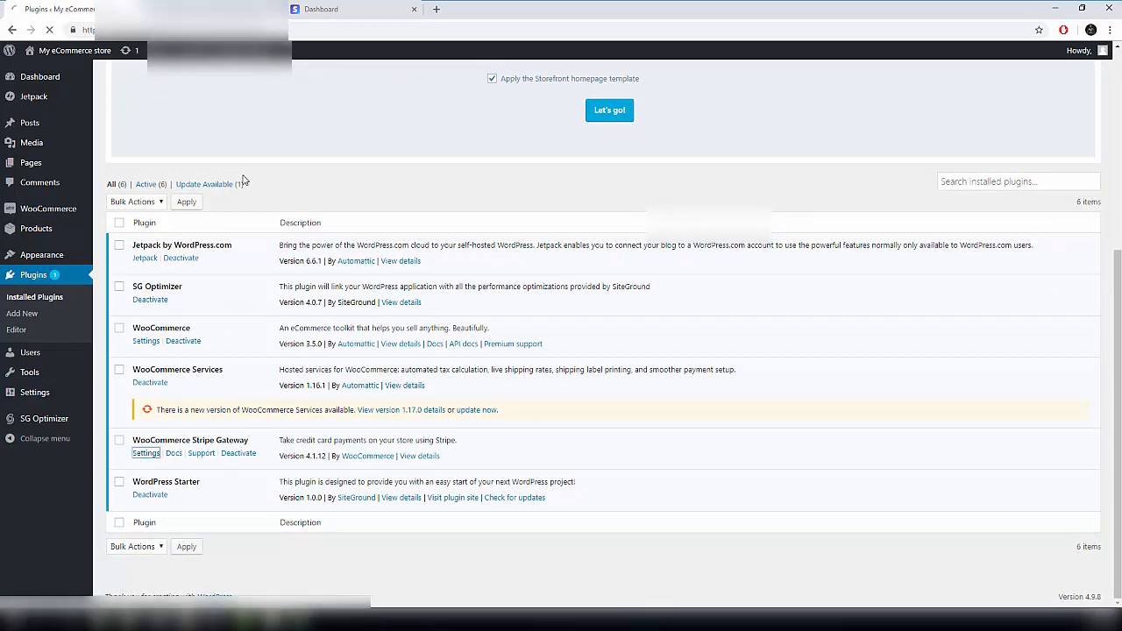
scroll(274, 126, down, 6)
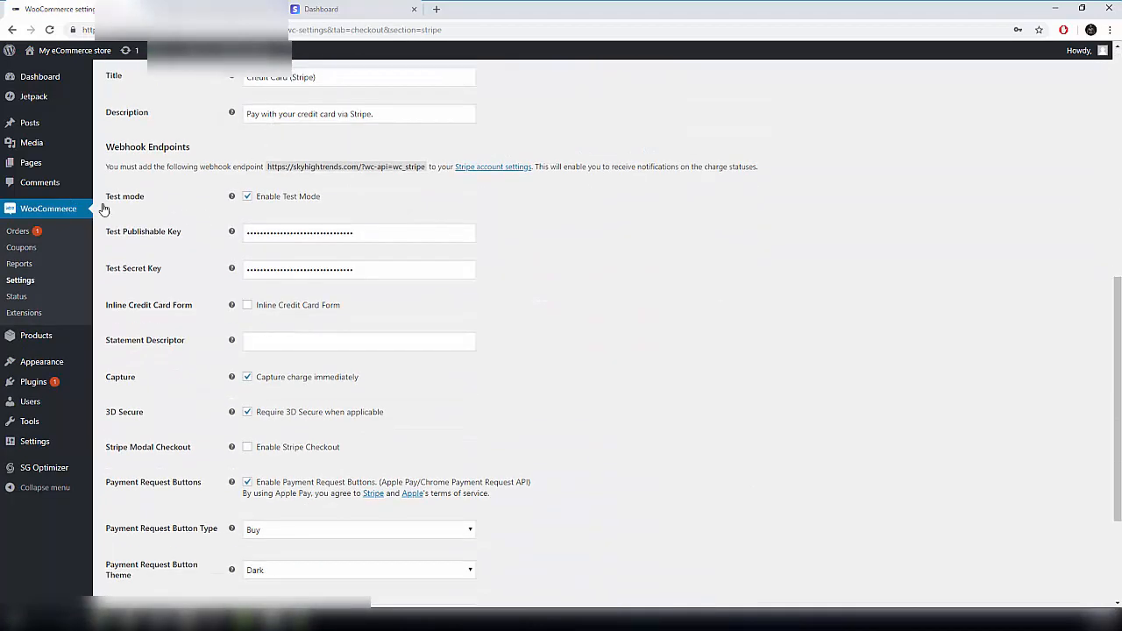
click(247, 196)
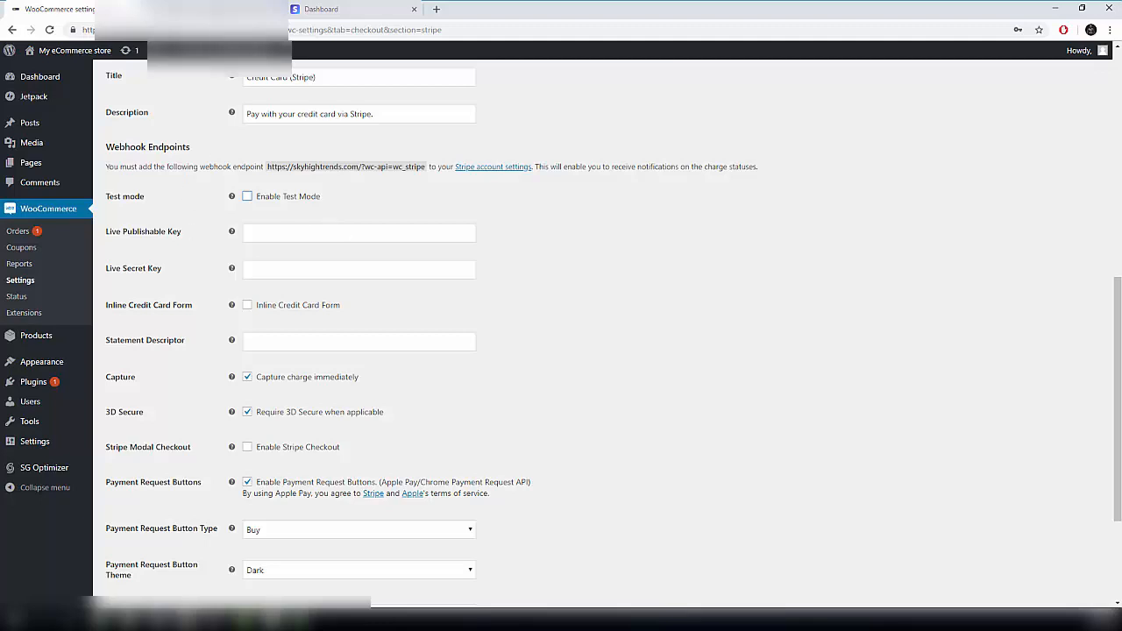
- Select the live publishable key on Stripe's API keys page, then return to the WooCommerce Stripe settings and save them
click(351, 8)
mouse_move(638, 213)
mouse_down()
mouse_move(772, 213)
mouse_move(766, 229)
mouse_move(649, 217)
mouse_up()
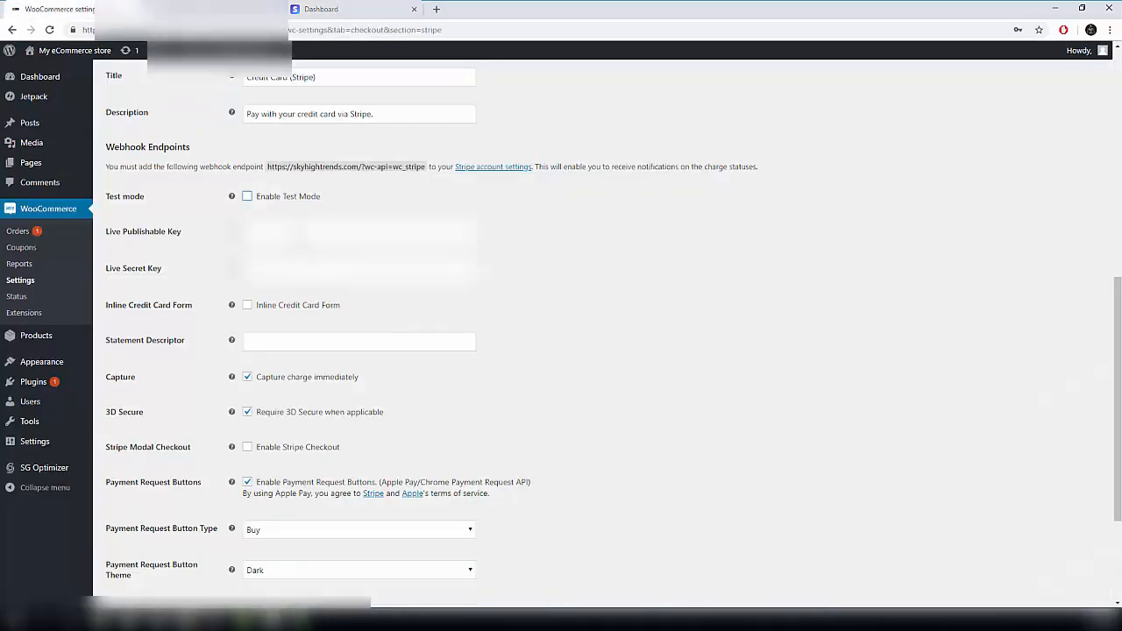
scroll(436, 347, down, 2)
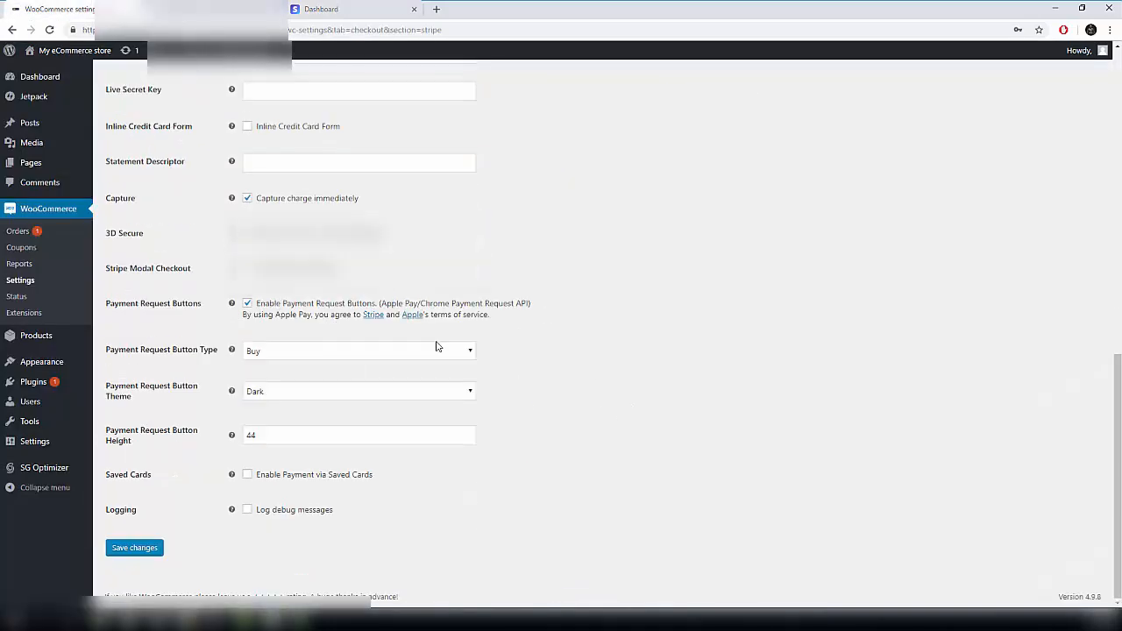
click(140, 552)
- Visit the My eCommerce store front end from the Stripe settings page
scroll(418, 143, up, 3)
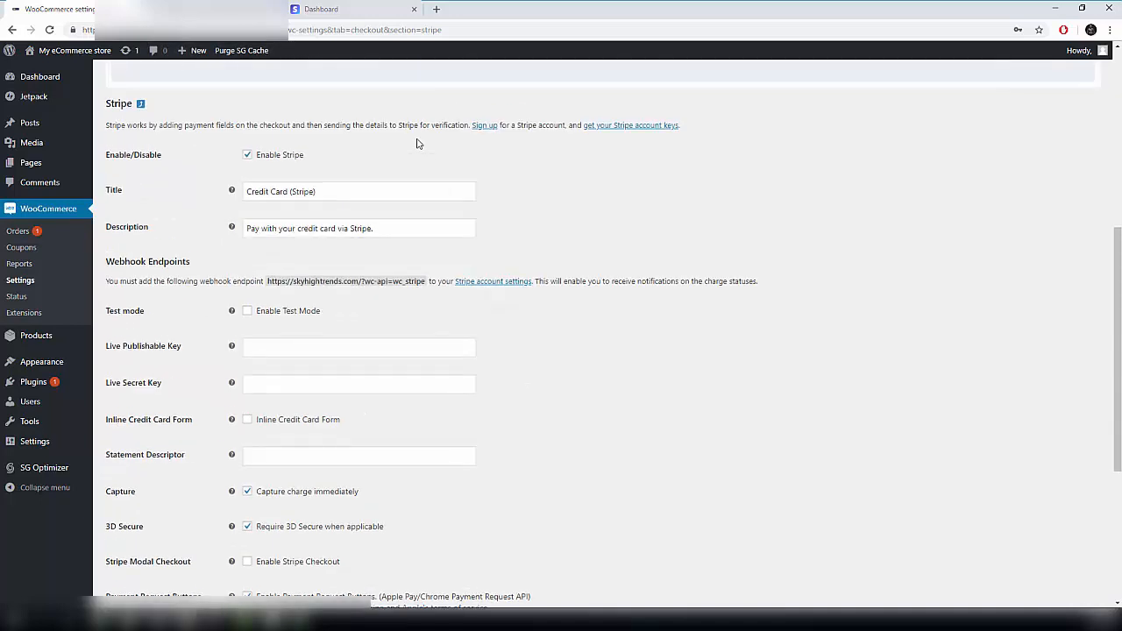
scroll(417, 143, up, 5)
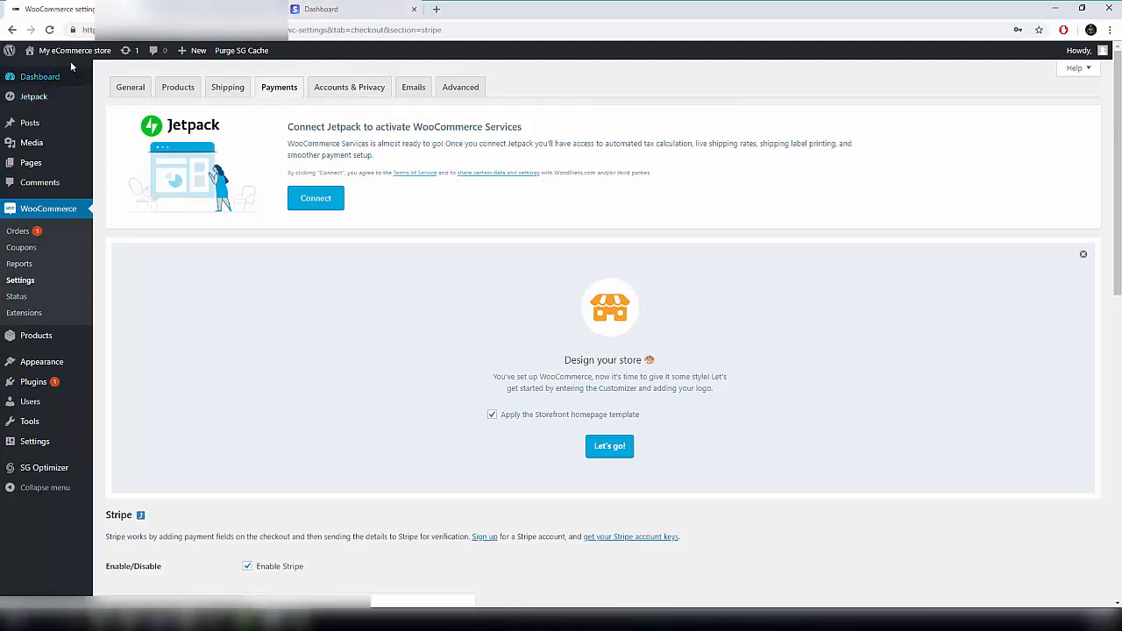
mouse_move(74, 57)
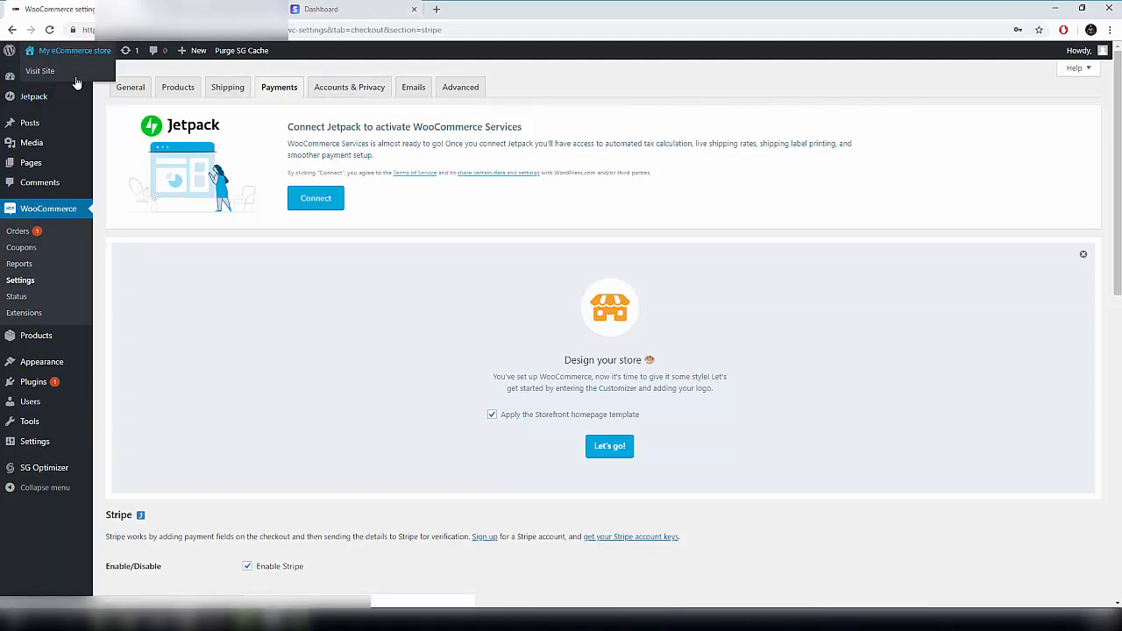